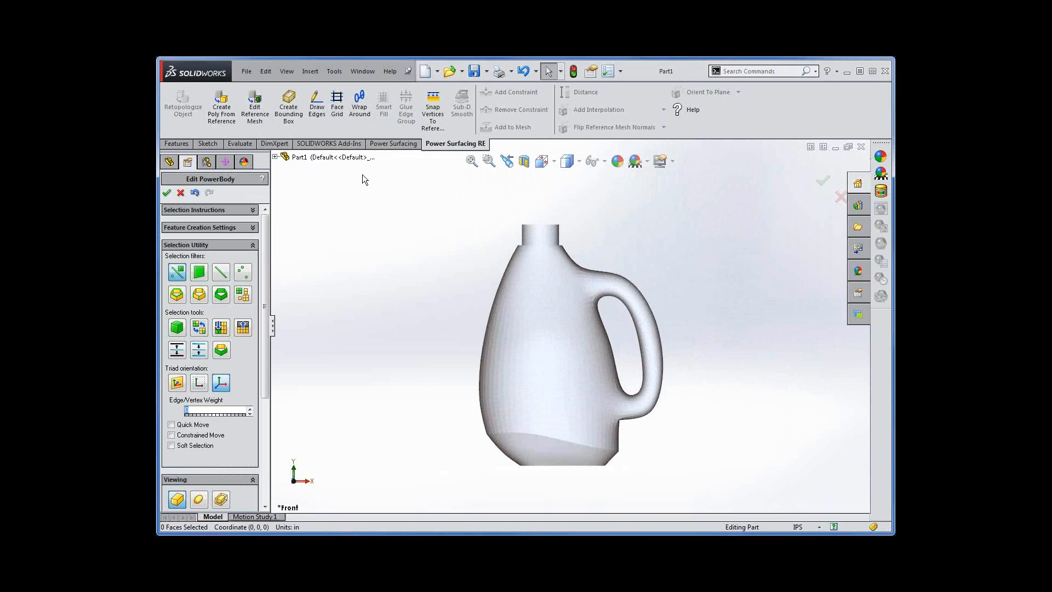
Step: Draw a row of four quads with Draw Edges across the lower front of the bottle body
left_click(318, 116)
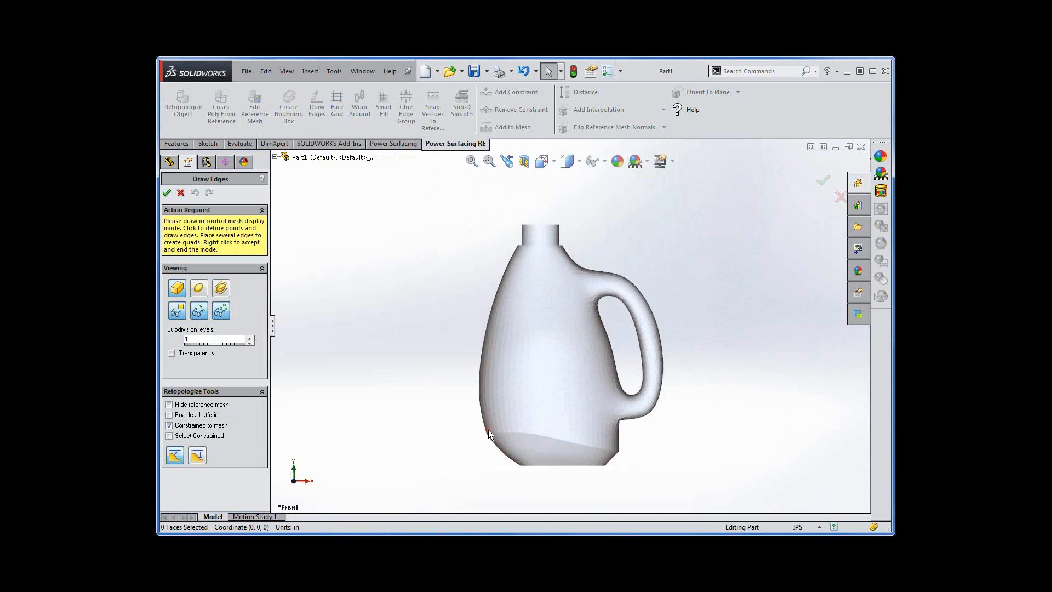
left_click(525, 382)
left_click(522, 428)
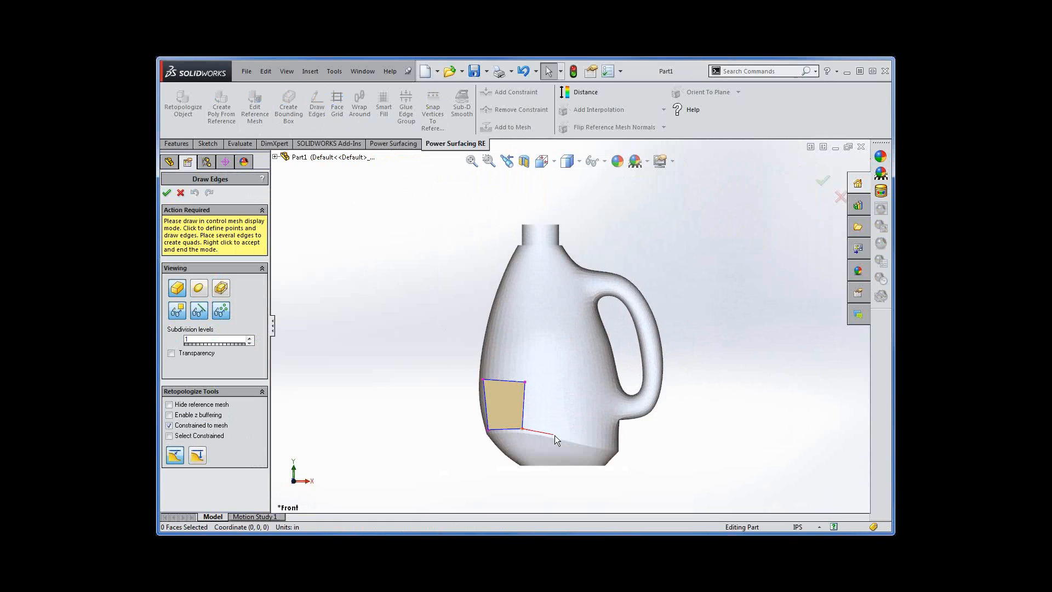
left_click(559, 436)
left_click(562, 390)
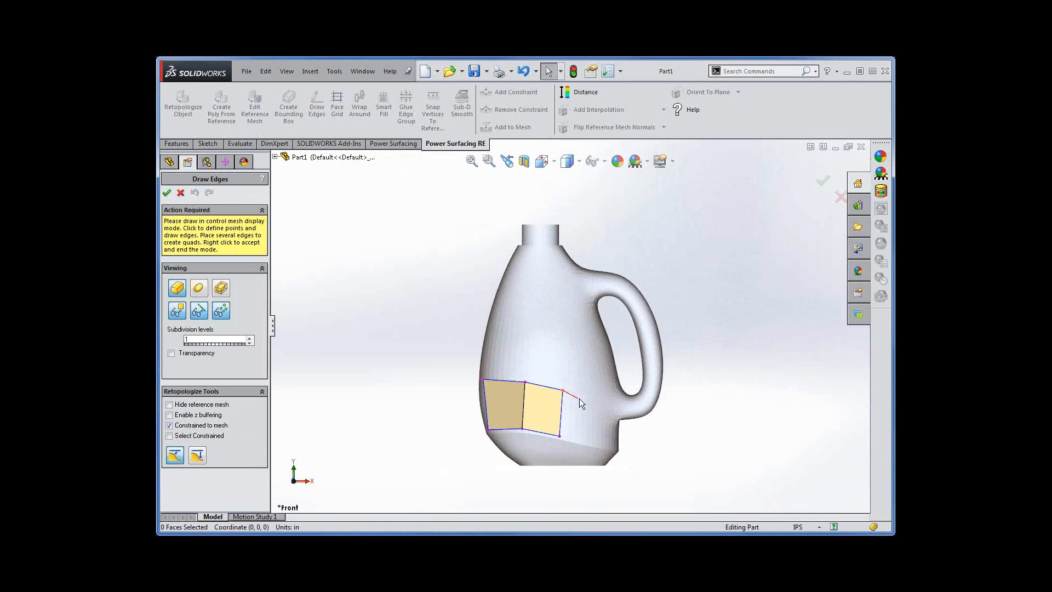
left_click(589, 400)
left_click(584, 440)
left_click(612, 402)
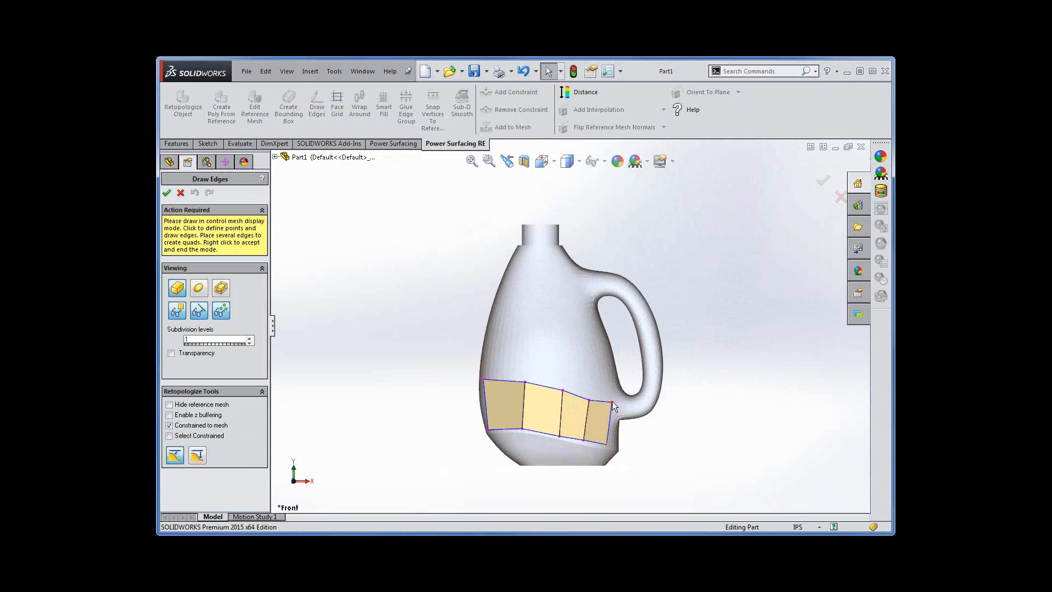
Step: Add a second row of four quads directly above the first, ending at the body's outer side
left_click(606, 360)
left_click(584, 355)
left_click(563, 348)
left_click(526, 340)
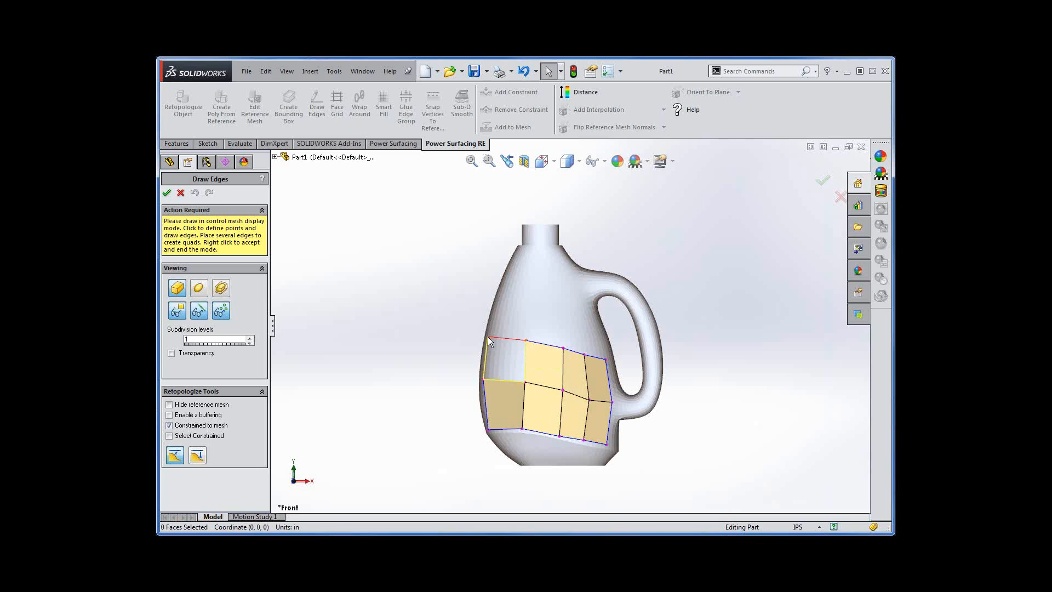
left_click(488, 336)
Step: Add a third row of four quads above the second one and accept the drawn edges
left_click(500, 295)
left_click(537, 304)
left_click(560, 311)
left_click(573, 311)
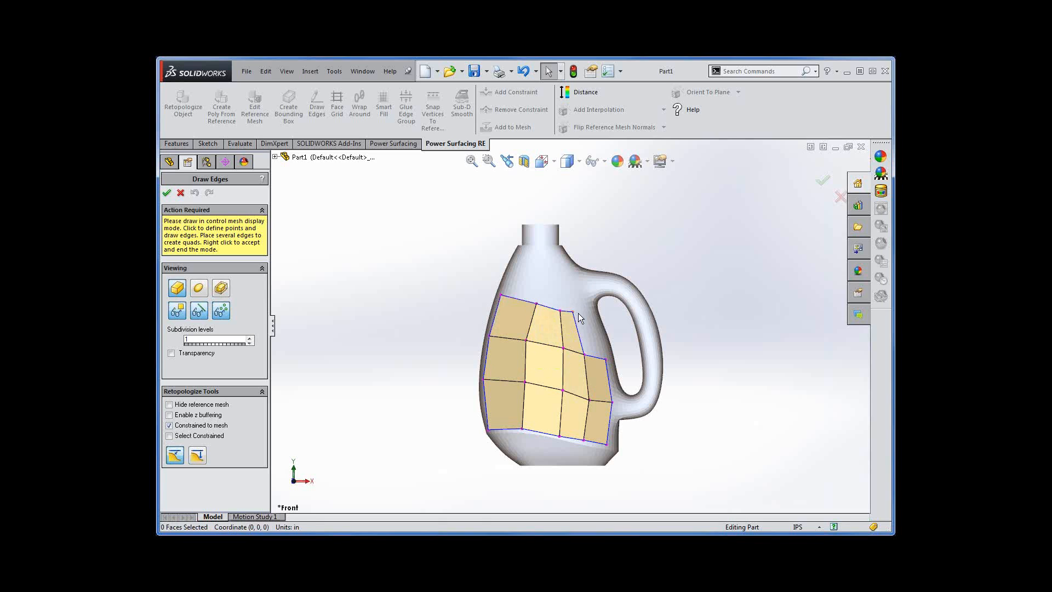
left_click(593, 314)
right_click(447, 249)
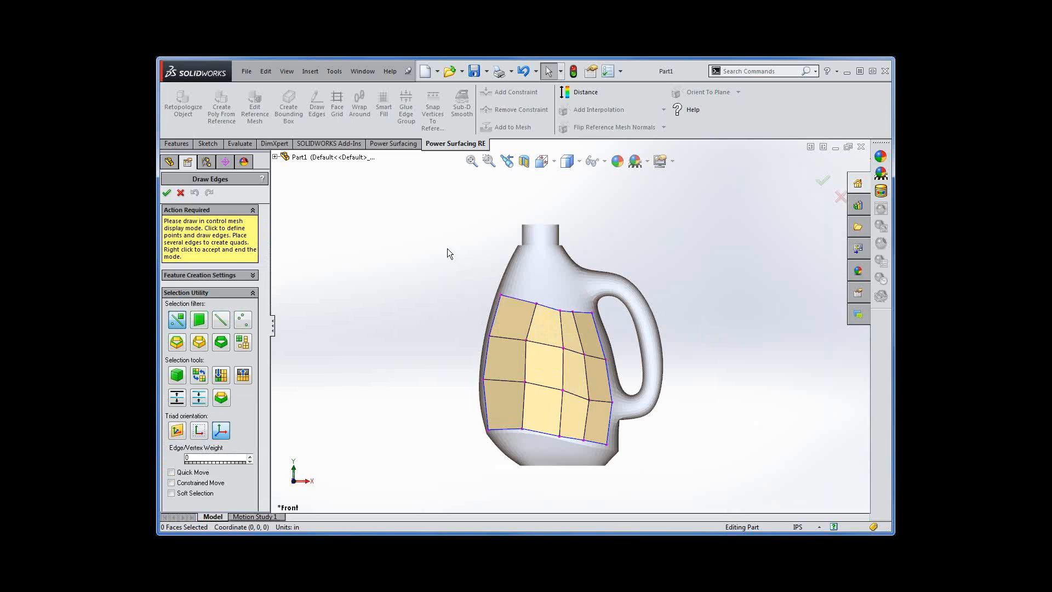
Step: Delete all the hand-drawn quads from the bottle body
left_click_drag(406, 230, 650, 466)
key("Delete")
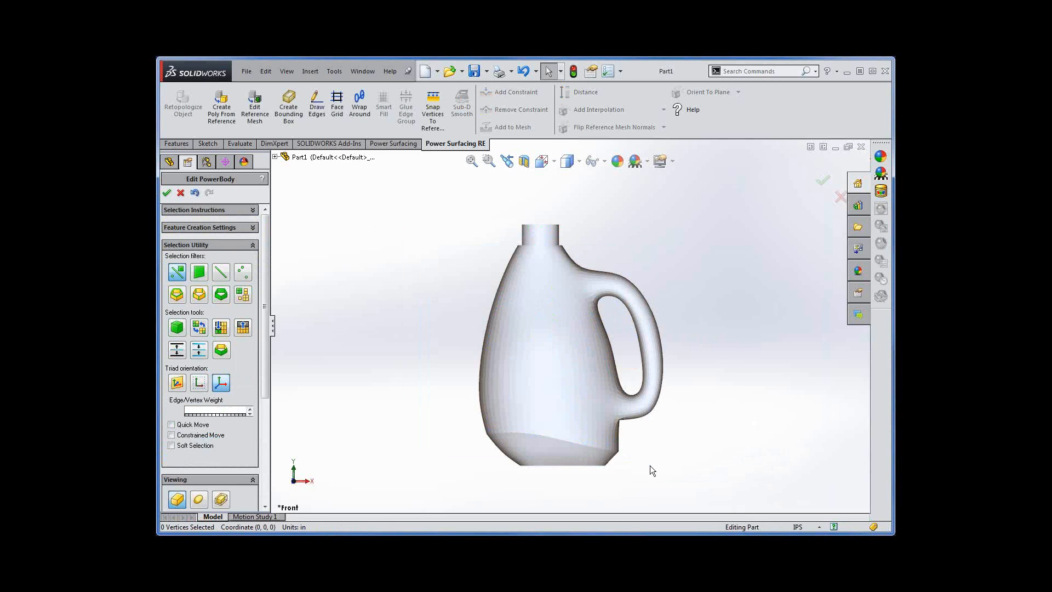
Step: Create a four-by-four Face Grid on the body's front by drawing five lengthwise curves crossed by five sideways curves
left_click(337, 108)
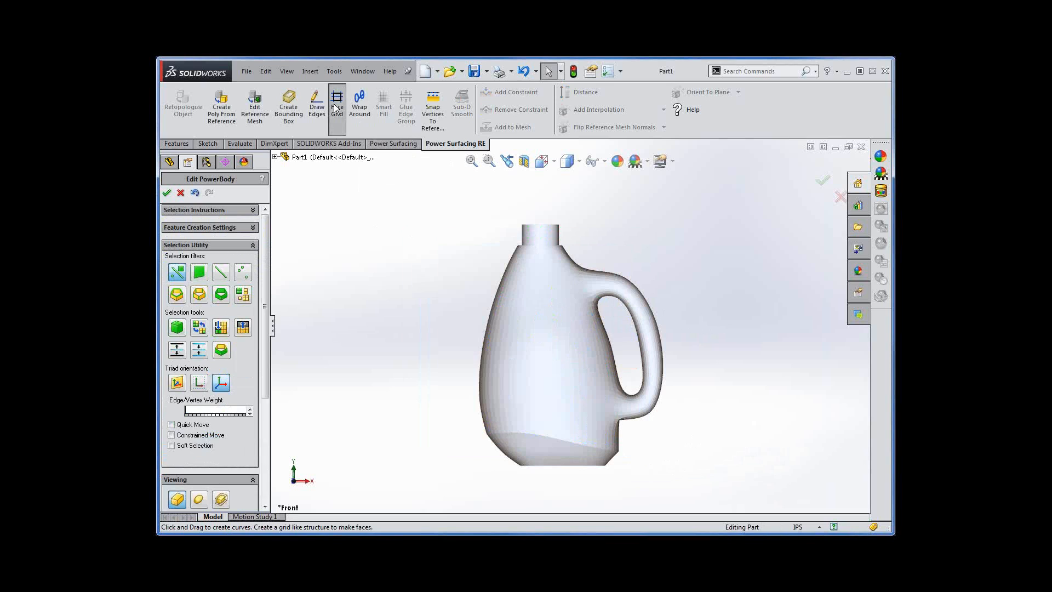
scroll(543, 373, "down", 2)
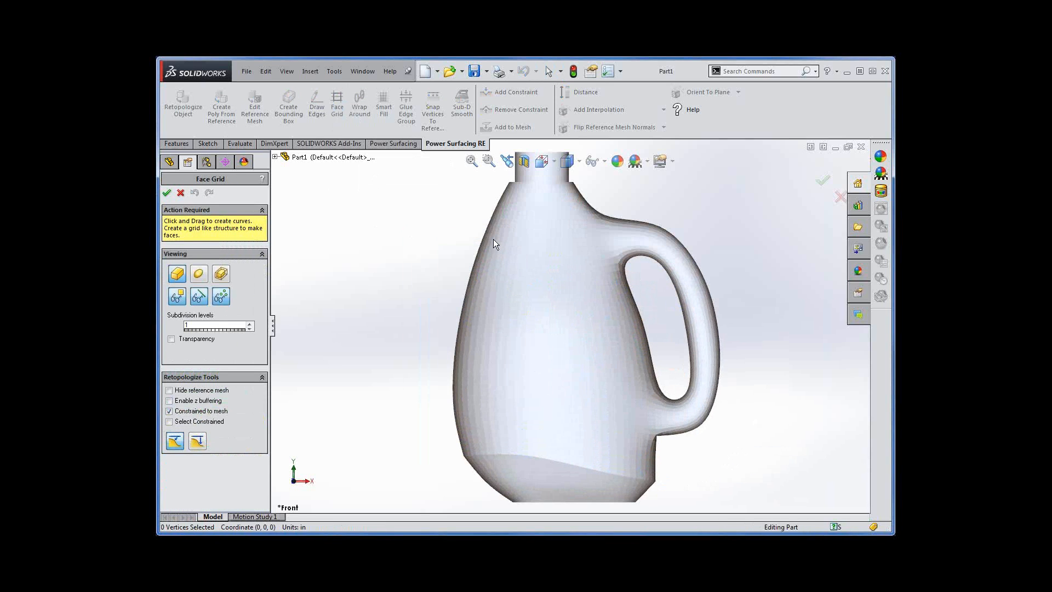
mouse_move(490, 247)
left_mouse_down()
mouse_move(472, 450)
mouse_move(530, 287)
mouse_move(529, 241)
mouse_move(568, 335)
mouse_move(563, 439)
mouse_move(604, 275)
mouse_move(594, 258)
mouse_move(618, 277)
mouse_move(642, 460)
left_mouse_up()
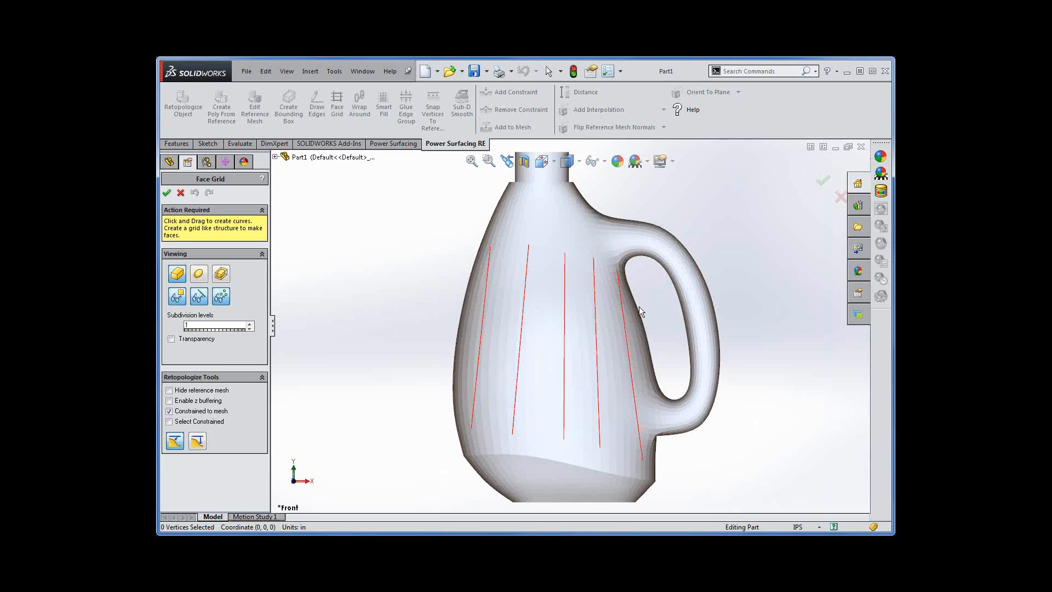
mouse_move(622, 281)
left_mouse_down()
mouse_move(527, 256)
mouse_move(481, 256)
mouse_move(571, 304)
mouse_move(631, 320)
left_mouse_up()
mouse_move(636, 357)
left_mouse_down()
mouse_move(464, 331)
mouse_move(557, 382)
mouse_move(645, 397)
left_mouse_up()
left_click_drag(645, 435, 465, 408)
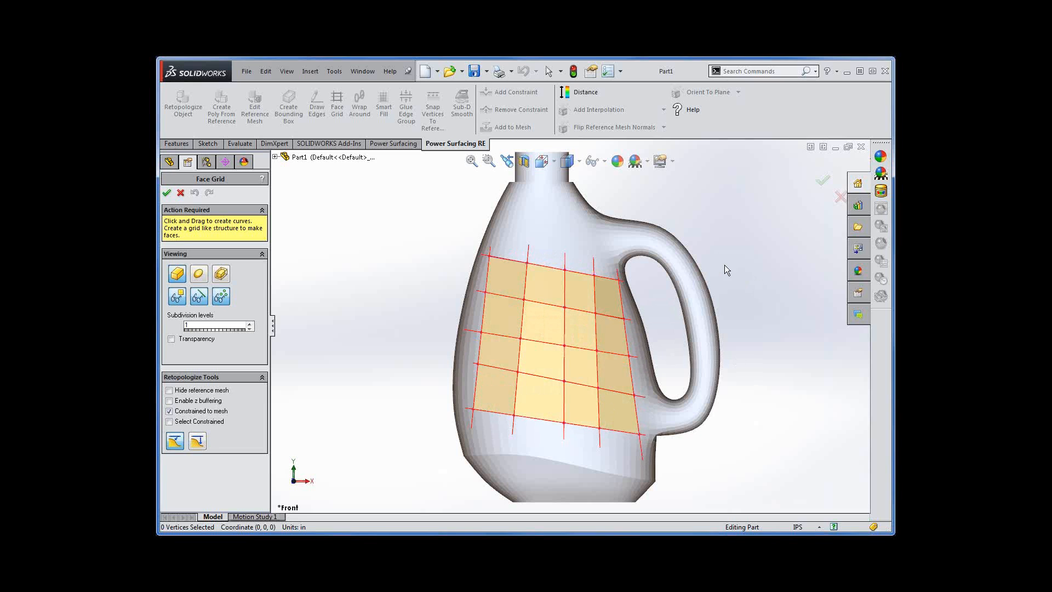
key("Return")
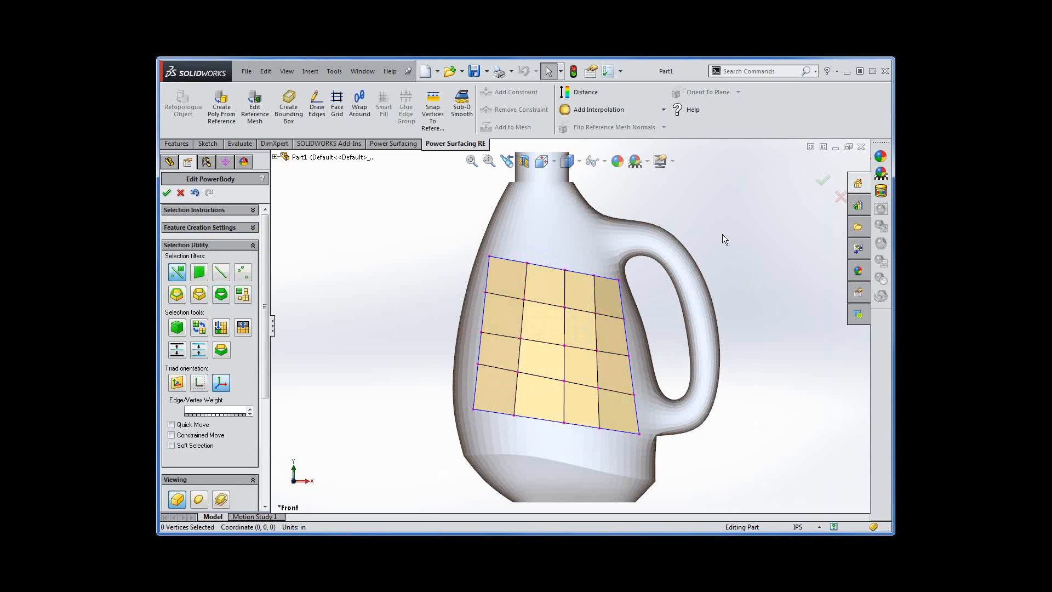
Step: Delete the whole face grid from the front of the bottle body
key("ctrl+a")
mouse_move(722, 447)
middle_mouse_down()
mouse_move(806, 456)
mouse_move(708, 443)
mouse_move(713, 452)
middle_mouse_up()
left_click(713, 452)
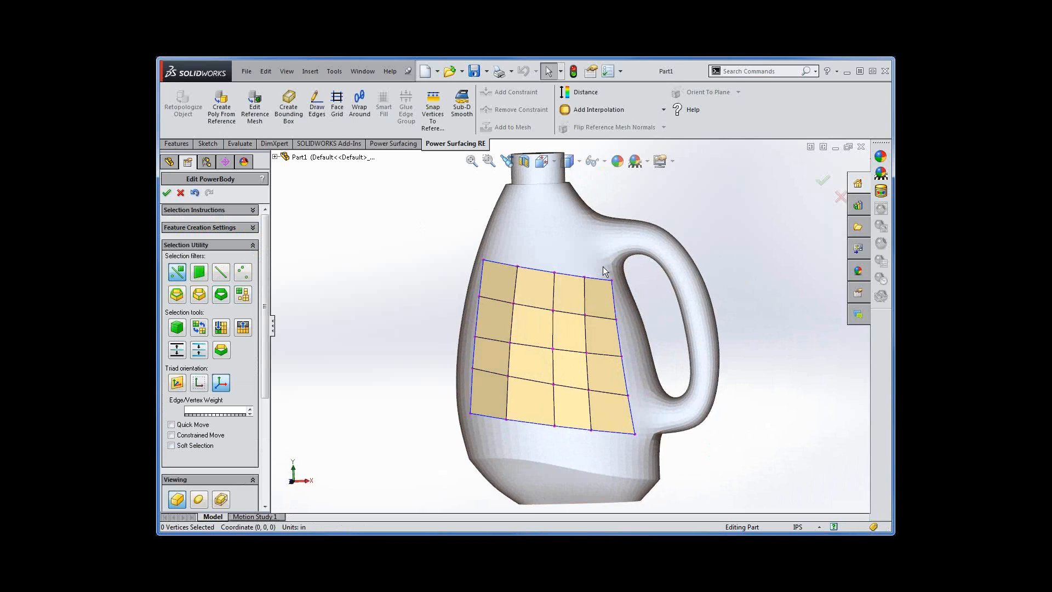
left_click_drag(445, 219, 656, 455)
key("Delete")
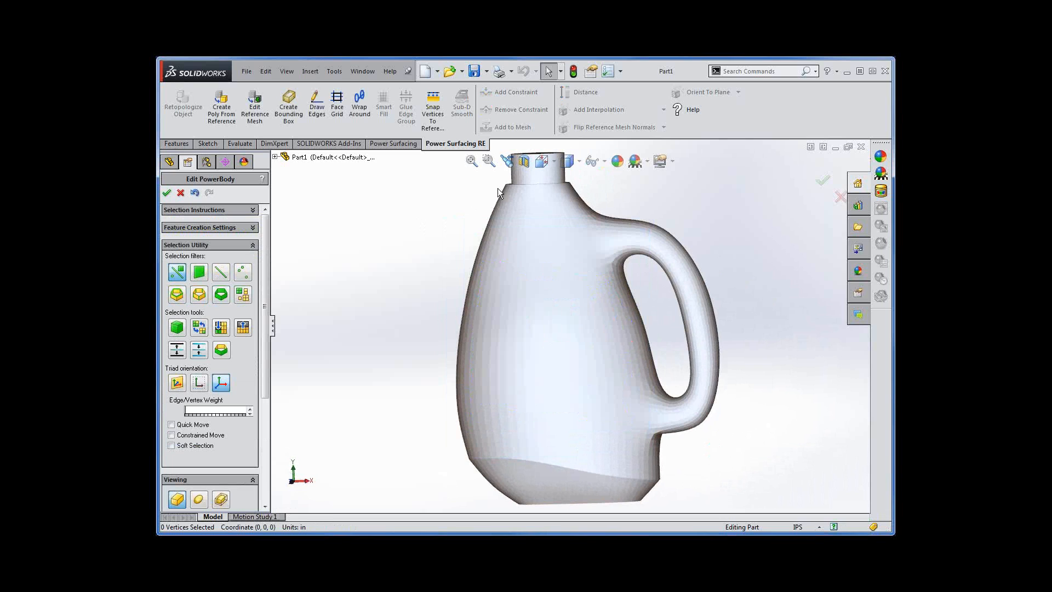
Step: Wrap a mesh around the handle using loop guide lines across it and one guide line along its length
left_click(360, 109)
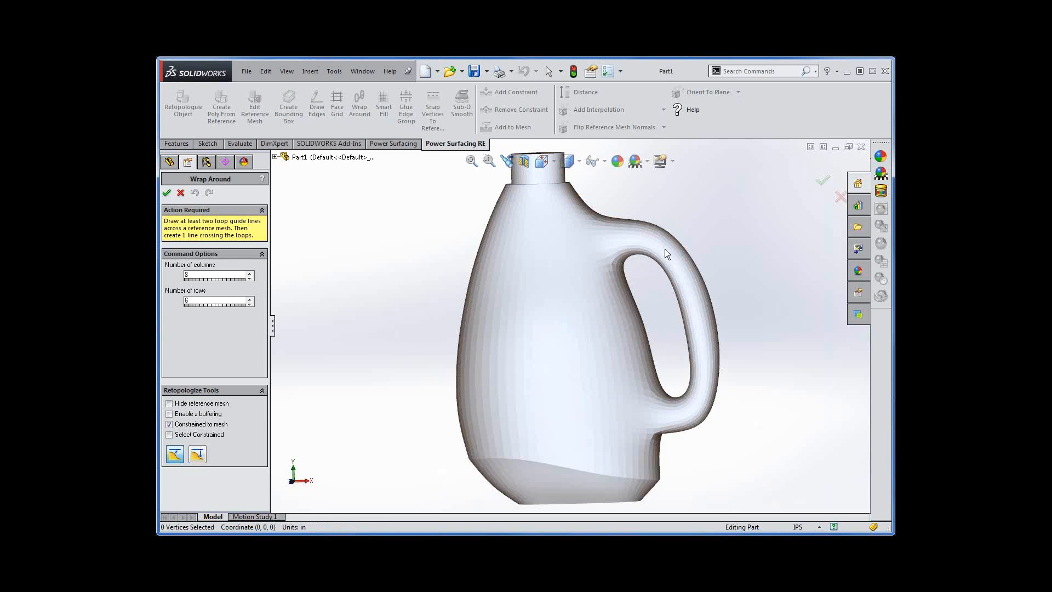
left_click_drag(617, 209, 630, 270)
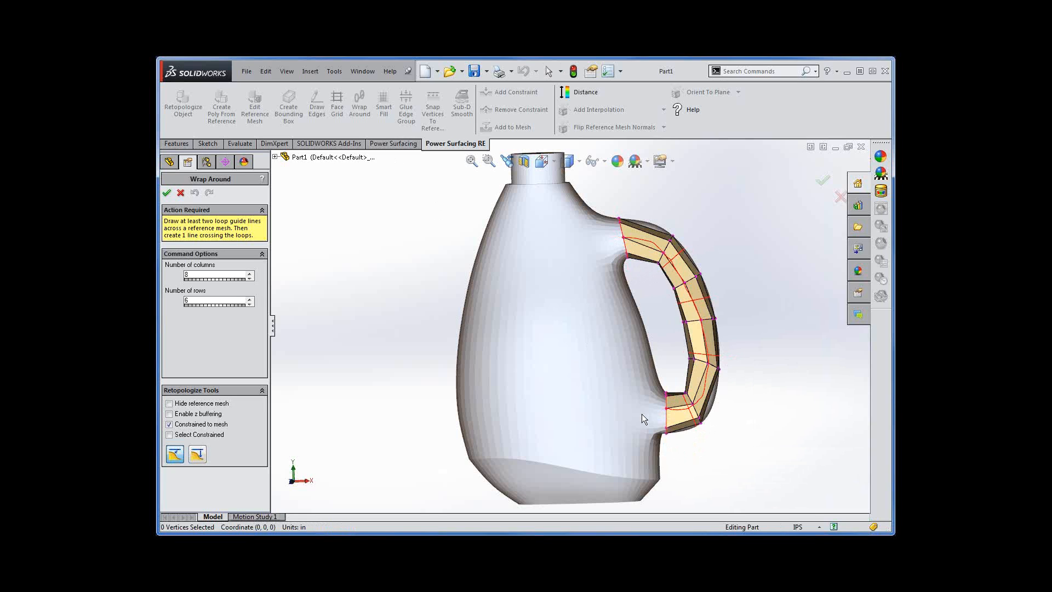
mouse_move(793, 425)
middle_mouse_down()
mouse_move(674, 425)
mouse_move(798, 427)
mouse_move(790, 435)
middle_mouse_up()
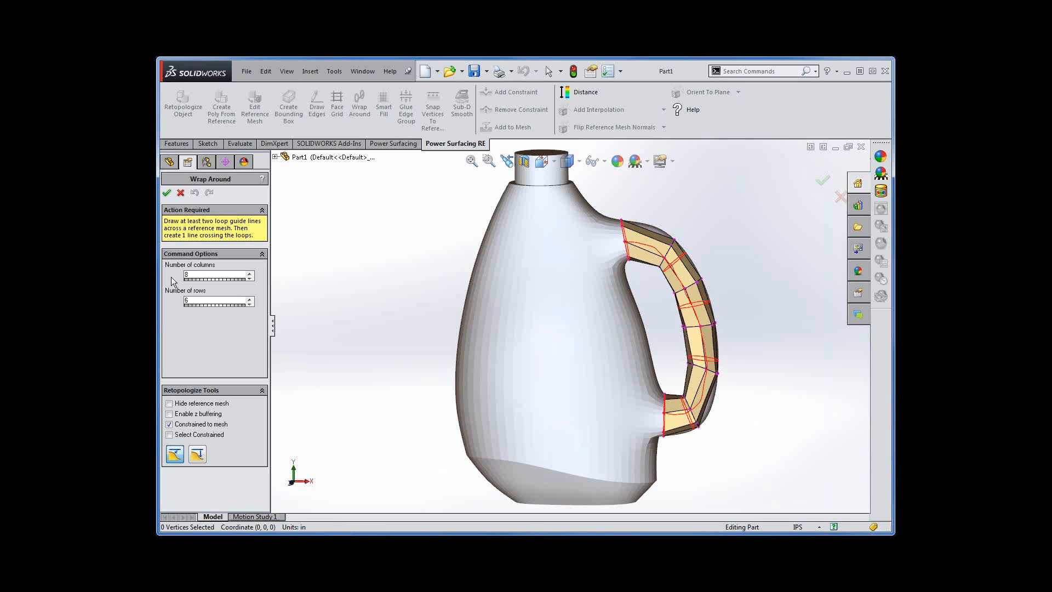
Step: Set the handle wrap's number of rows to 7 and accept it
left_click(248, 304)
left_click(249, 303)
left_click(248, 304)
left_click(249, 303)
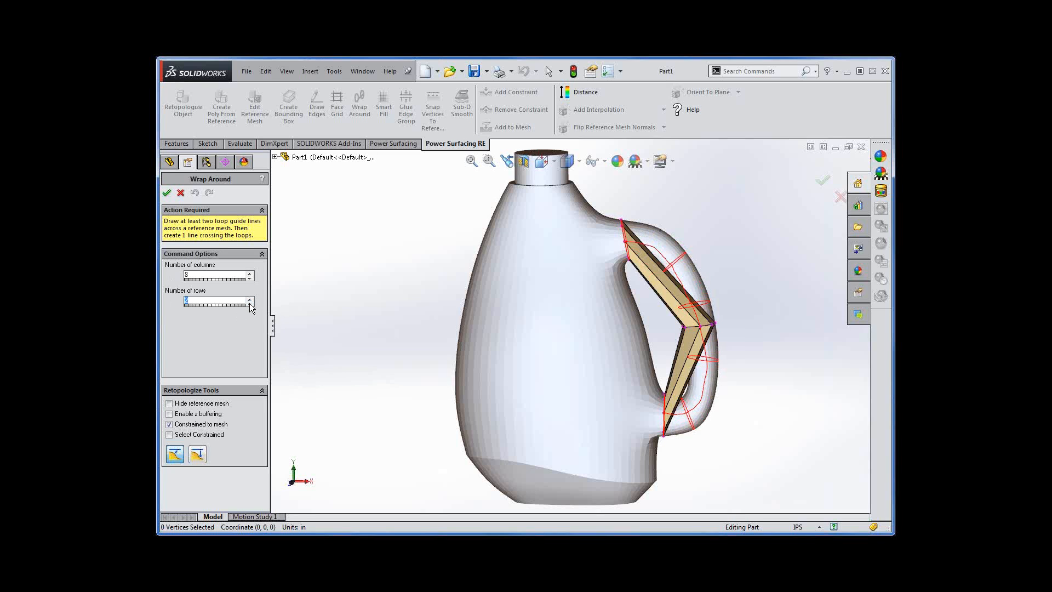
left_click(249, 299)
left_click(249, 299)
left_click(249, 299)
left_click(250, 298)
left_click(249, 298)
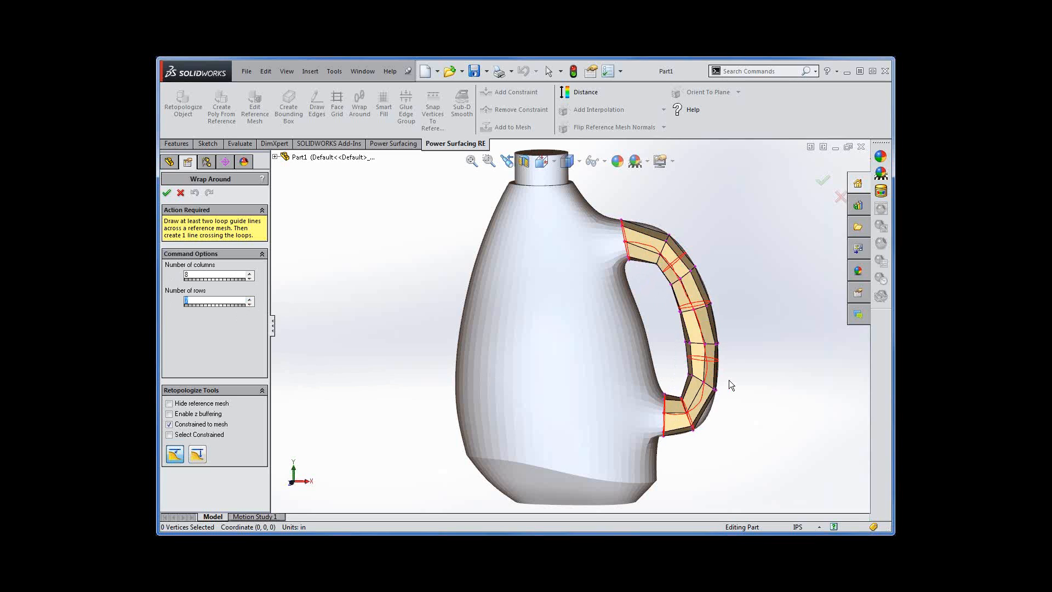
key("Return")
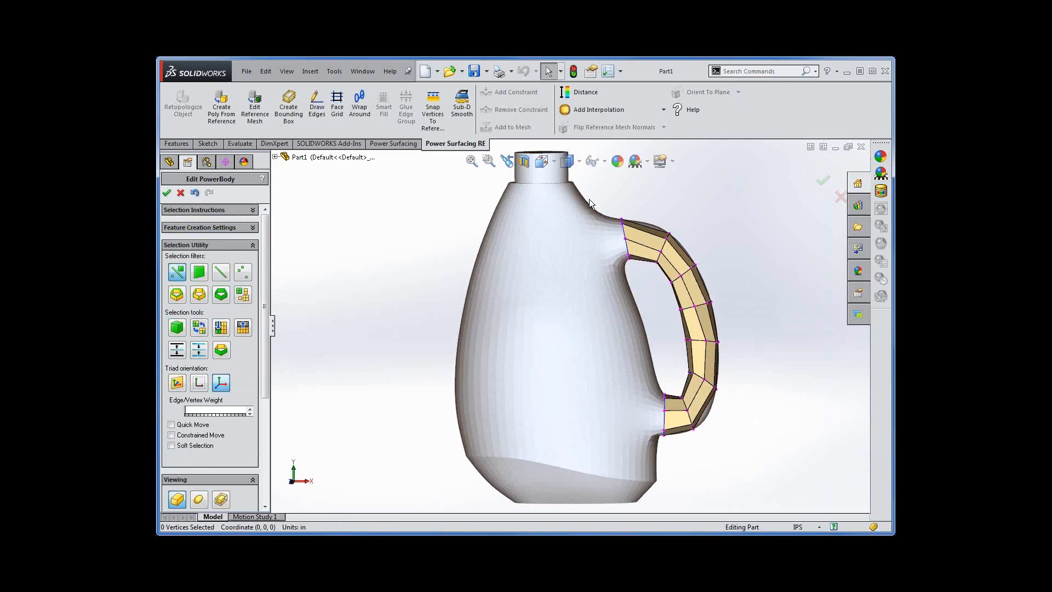
Step: Wrap a mesh around the bottle body between loops below the neck and above the base, with one crossing line
left_click(356, 107)
left_click_drag(494, 197, 607, 201)
mouse_move(433, 430)
left_mouse_down()
mouse_move(655, 469)
mouse_move(673, 462)
left_mouse_up()
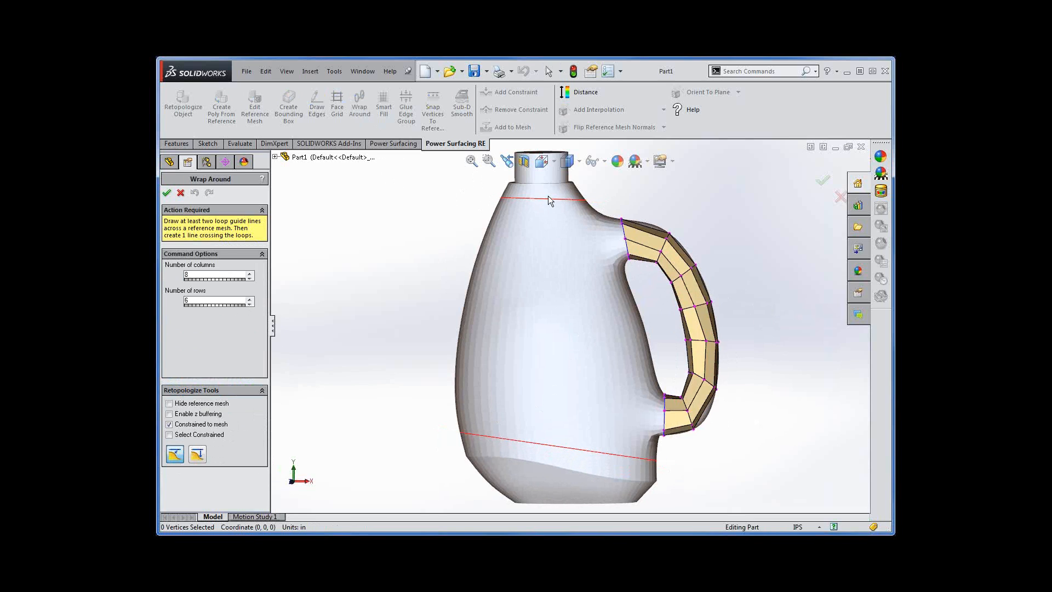
left_click_drag(544, 193, 557, 457)
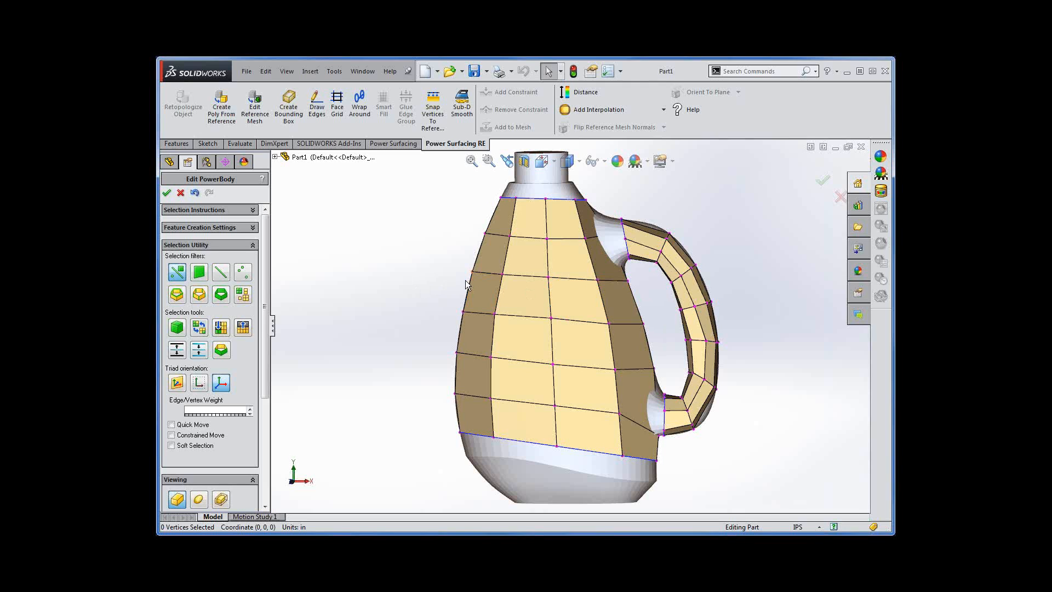
Step: Restrict selection to vertices and shift a central vertex on the upper body mesh slightly with the triad
right_click(438, 270)
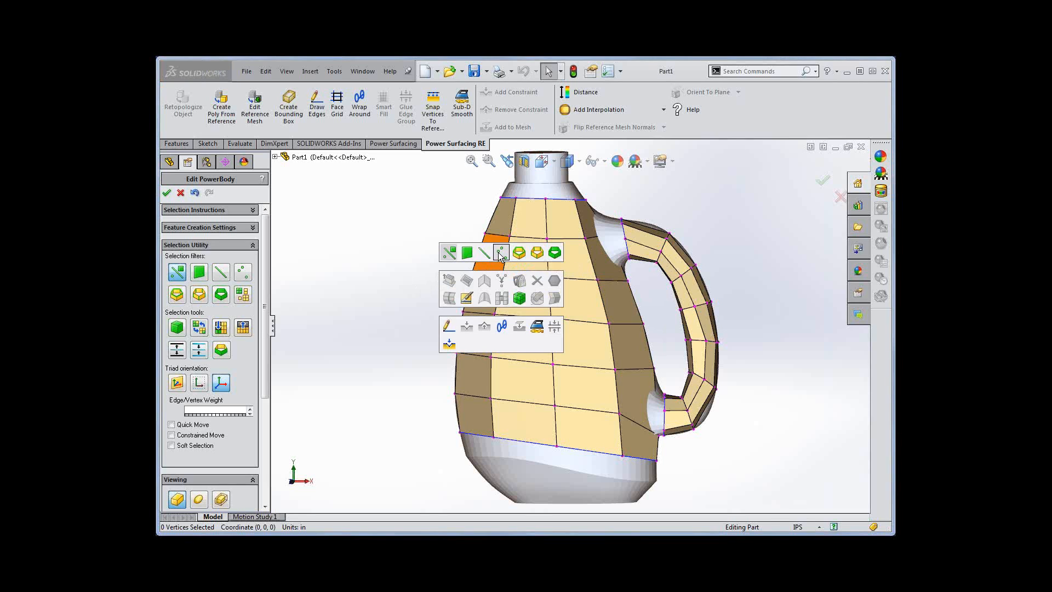
left_click(500, 256)
left_click(548, 276)
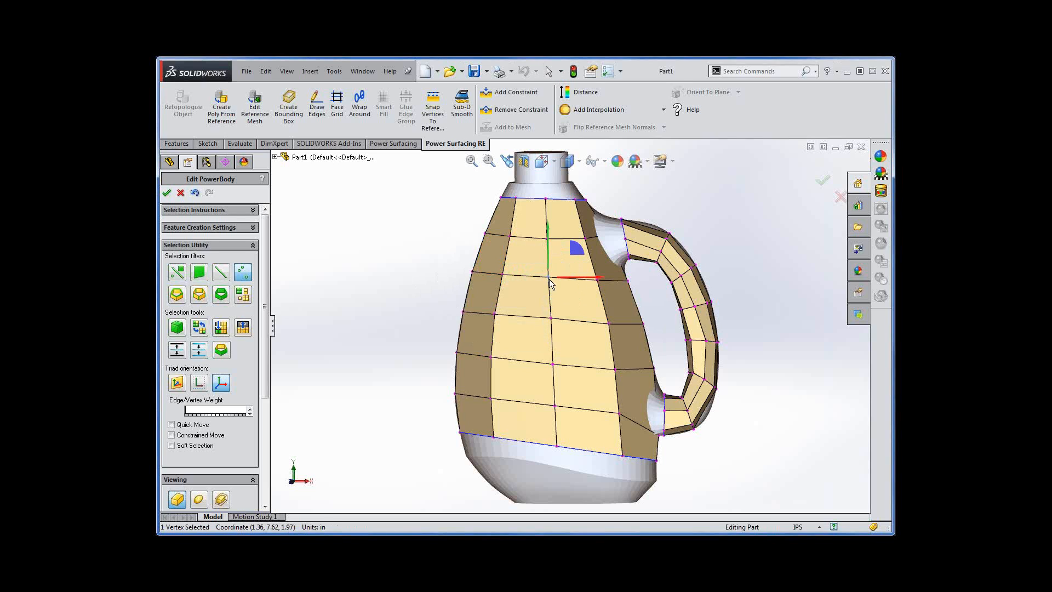
mouse_move(575, 250)
left_mouse_down()
mouse_move(567, 256)
mouse_move(586, 251)
mouse_move(564, 259)
mouse_move(576, 250)
left_mouse_up()
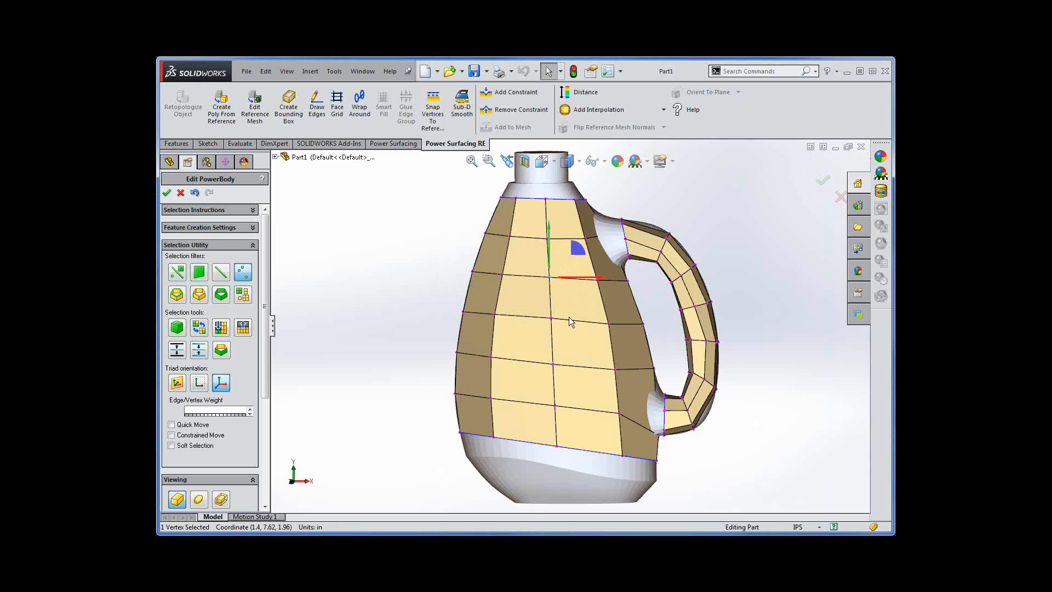
Step: Enable Quick Move and slightly reposition the central vertex and two vertices along the body's outer column
left_click(173, 425)
mouse_move(579, 252)
left_mouse_down()
mouse_move(581, 267)
mouse_move(580, 249)
left_mouse_up()
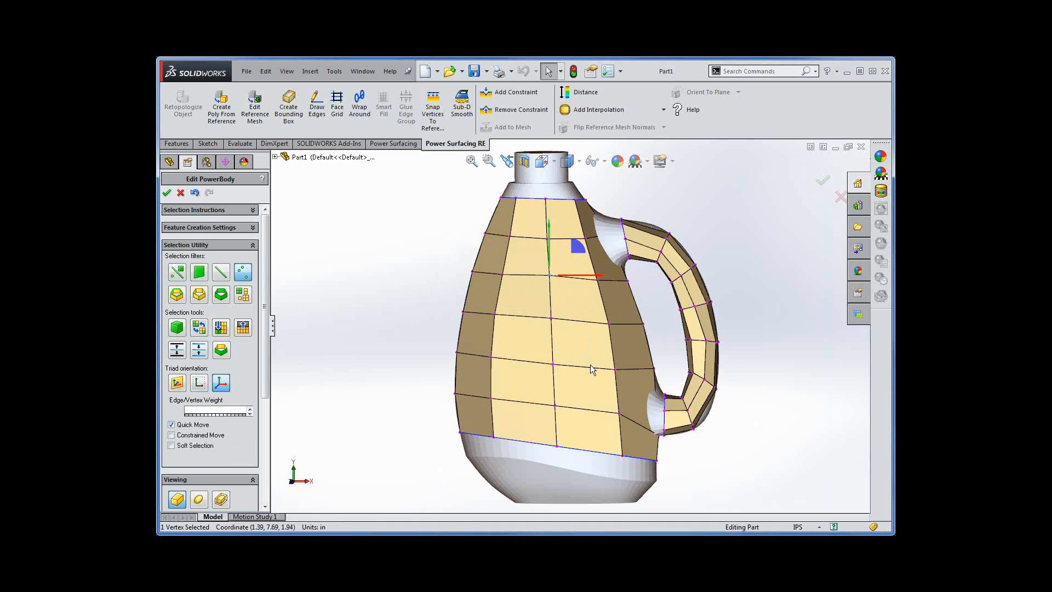
mouse_move(498, 314)
left_mouse_down()
mouse_move(511, 317)
mouse_move(483, 304)
mouse_move(492, 317)
left_mouse_up()
mouse_move(510, 236)
left_mouse_down()
mouse_move(502, 231)
mouse_move(498, 242)
mouse_move(506, 229)
left_mouse_up()
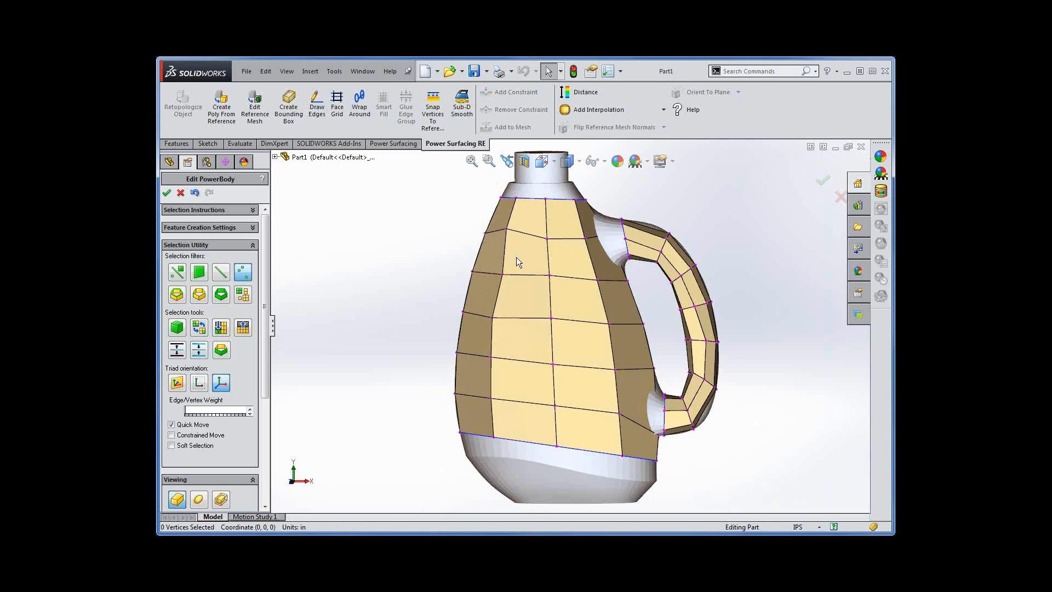
Step: Displace vertices across the front of the body mesh to make its faces uneven
left_click_drag(549, 275, 516, 264)
left_click_drag(491, 356, 533, 369)
left_click_drag(553, 317, 573, 315)
left_click_drag(597, 281, 574, 272)
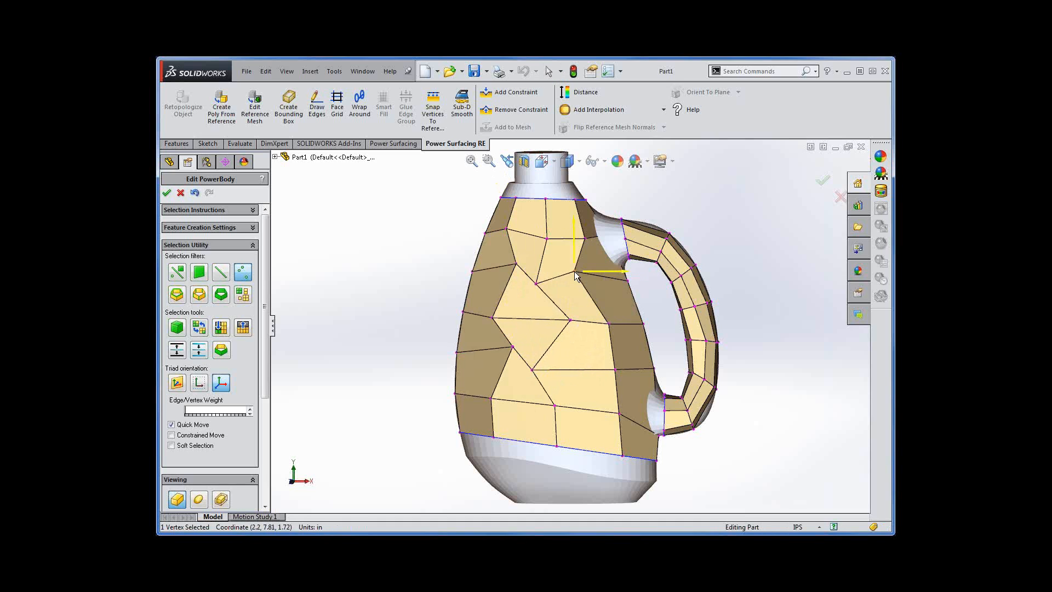
left_click_drag(614, 369, 595, 371)
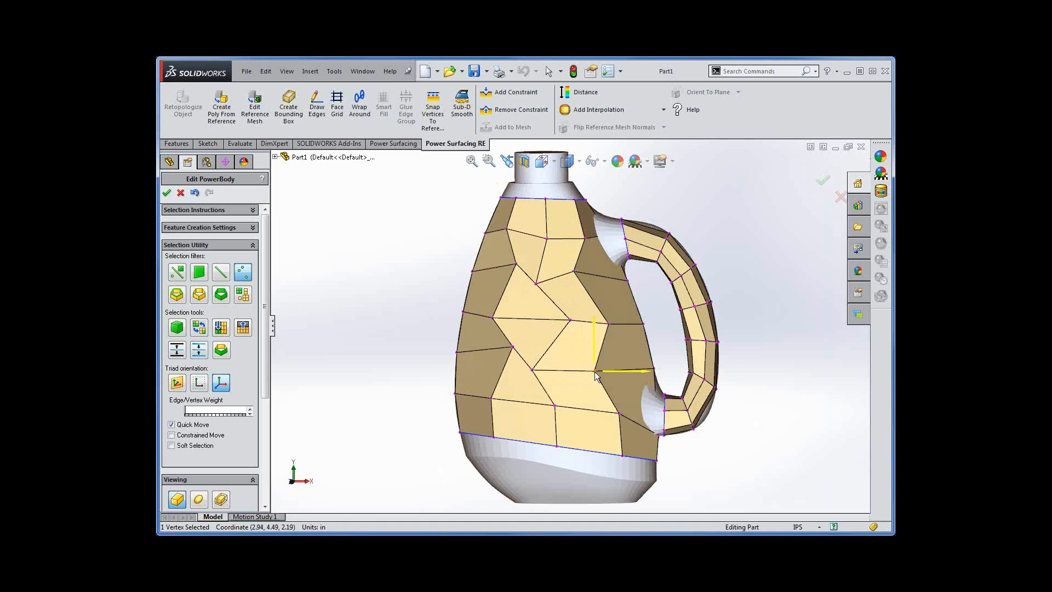
left_click_drag(555, 406, 564, 430)
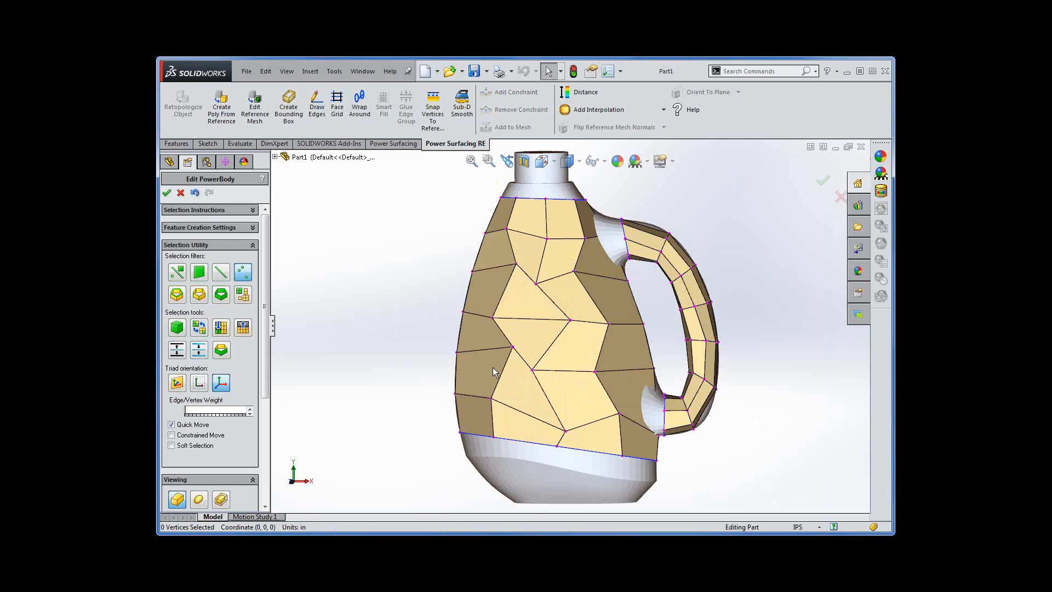
left_click_drag(489, 396, 468, 392)
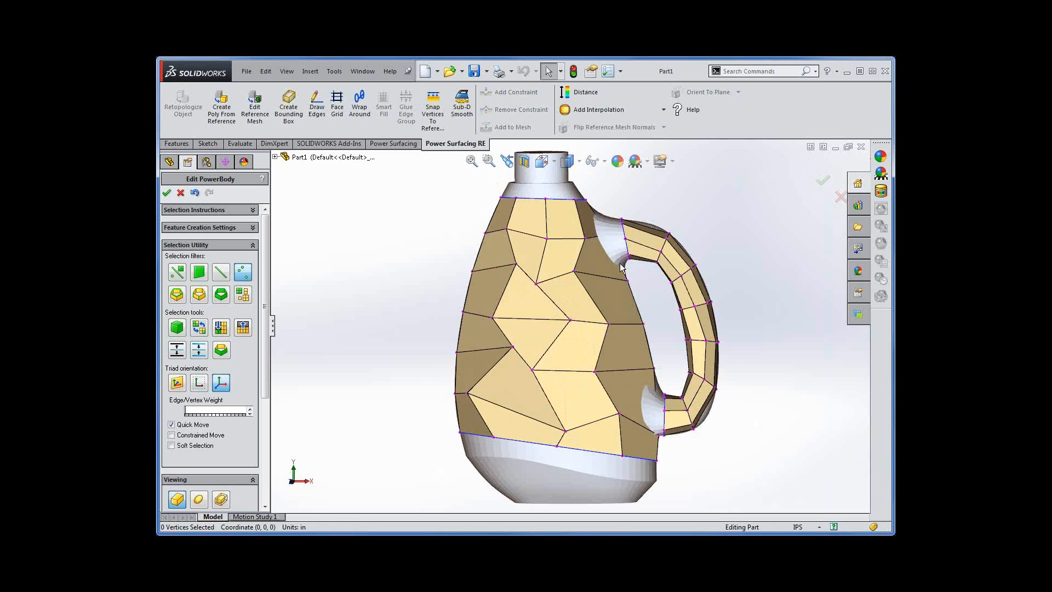
left_click_drag(544, 241, 551, 248)
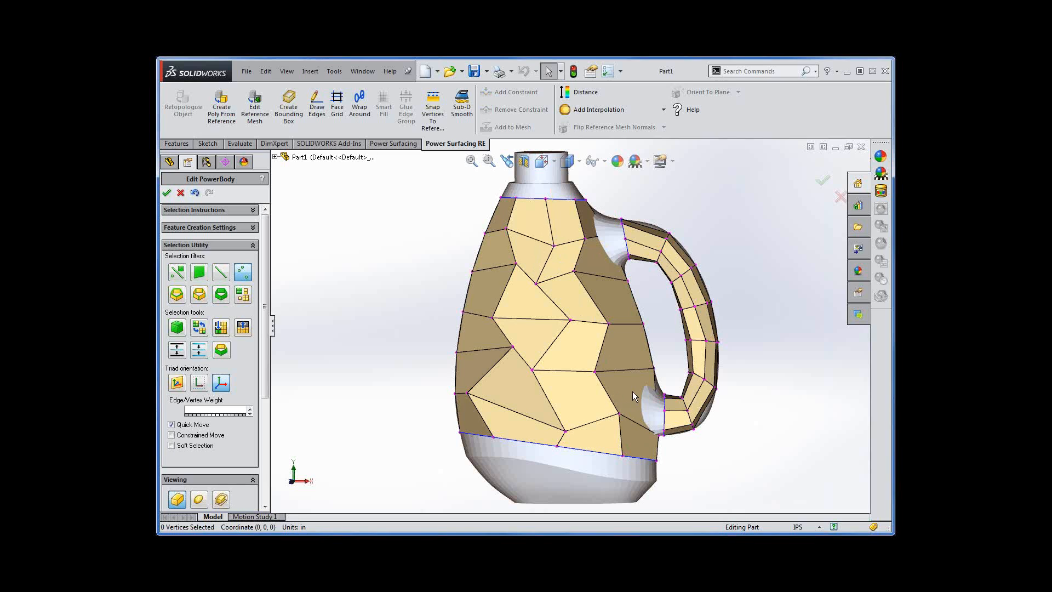
Step: Even out the displaced vertices across the front of the body mesh with Sub-D Smooth
left_click(464, 112)
mouse_move(564, 252)
left_mouse_down()
mouse_move(500, 241)
mouse_move(605, 313)
mouse_move(576, 337)
mouse_move(504, 348)
mouse_move(615, 370)
mouse_move(467, 369)
mouse_move(500, 399)
mouse_move(615, 434)
mouse_move(561, 419)
mouse_move(486, 333)
mouse_move(504, 301)
mouse_move(618, 347)
mouse_move(534, 338)
mouse_move(575, 290)
mouse_move(603, 377)
mouse_move(590, 399)
mouse_move(576, 275)
mouse_move(482, 348)
left_mouse_up()
key("Escape")
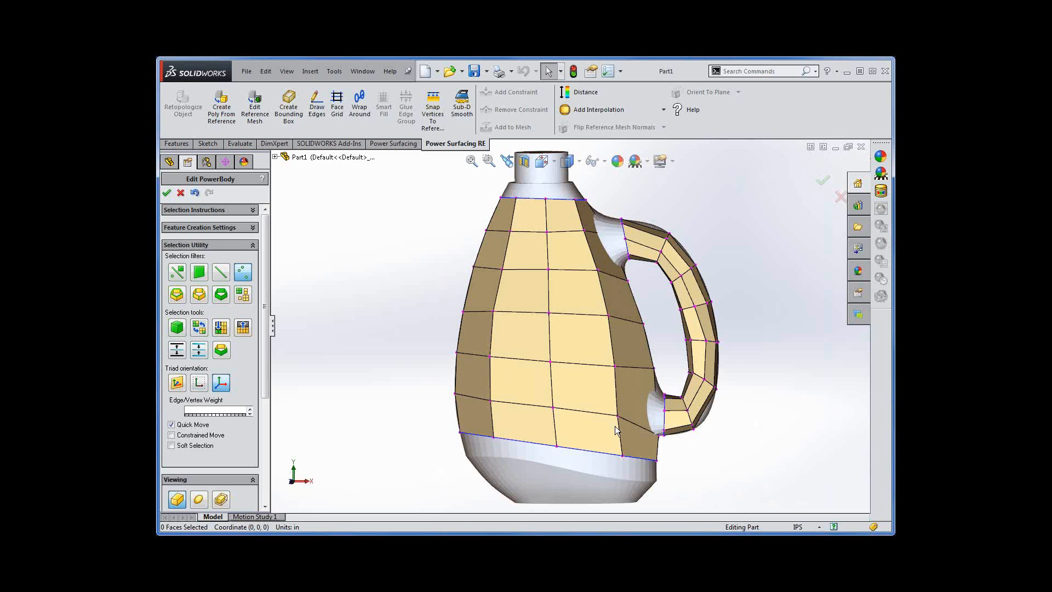
Step: Examine the coarse body mesh from the bottle's underside and compare it with the reference surface along its open lower edge
middle_click_drag(686, 475, 678, 297)
scroll(567, 255, "down", 2)
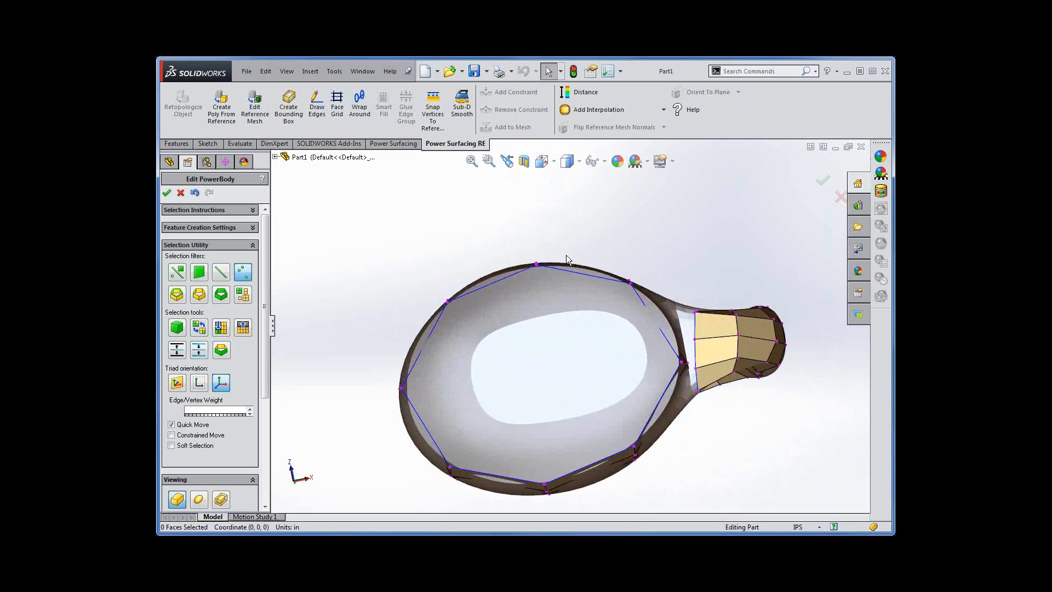
scroll(567, 255, "down", 2)
key("Escape")
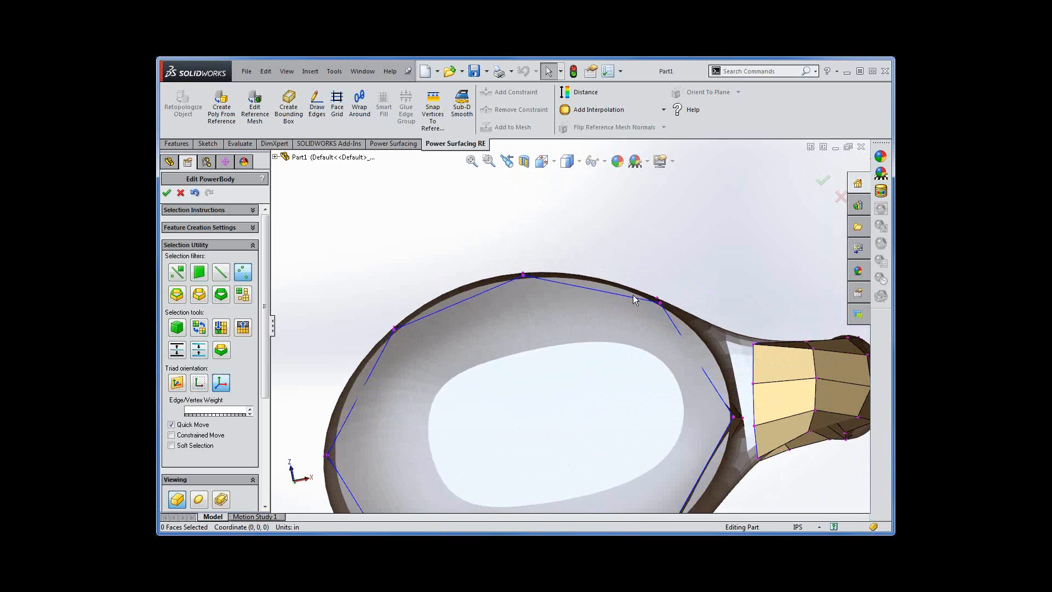
middle_click_drag(642, 249, 538, 310)
scroll(541, 310, "up", 5)
middle_click_drag(571, 272, 576, 357)
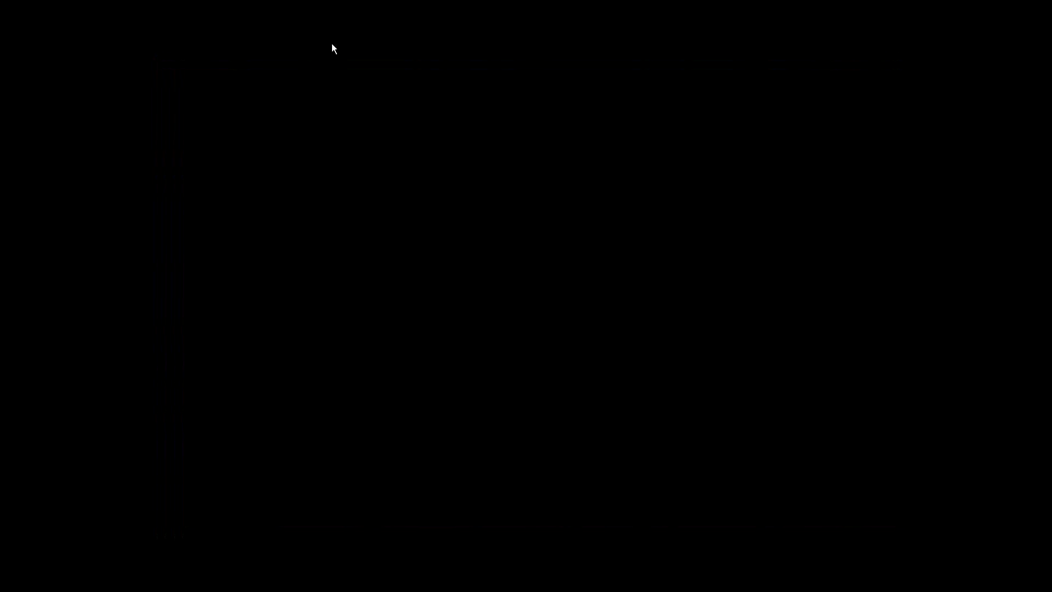
Step: Open the Power Surfacing display options and reduce Reference Mesh Push Back to its minimum
left_click(332, 73)
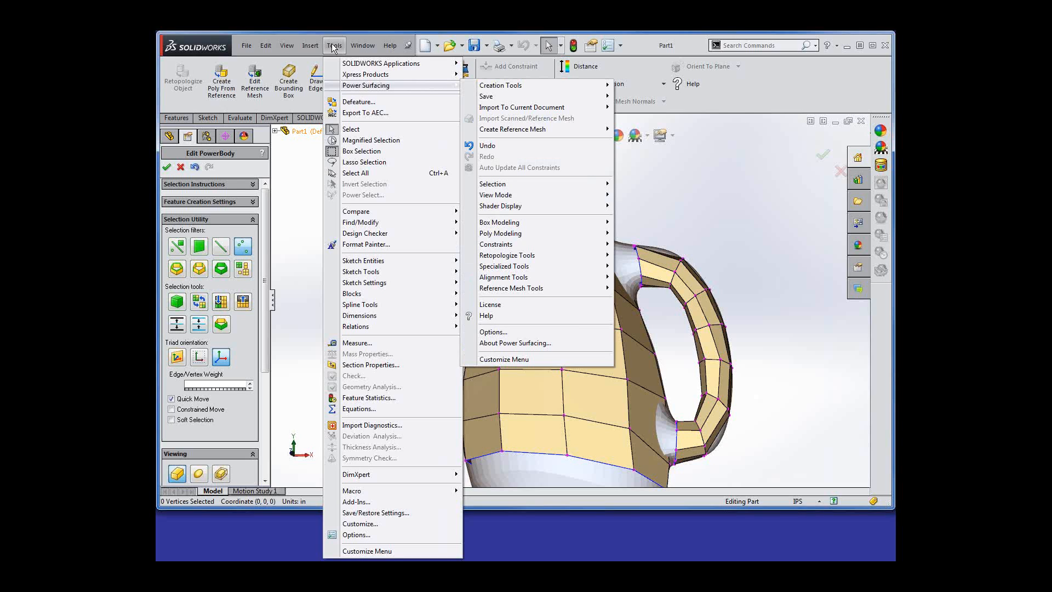
left_click(378, 86)
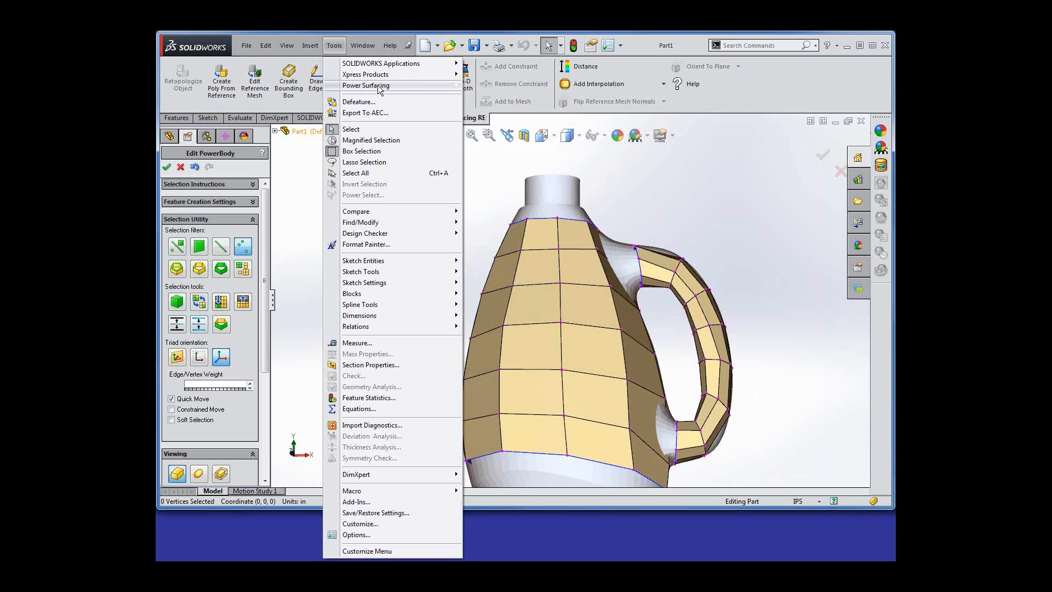
mouse_move(424, 88)
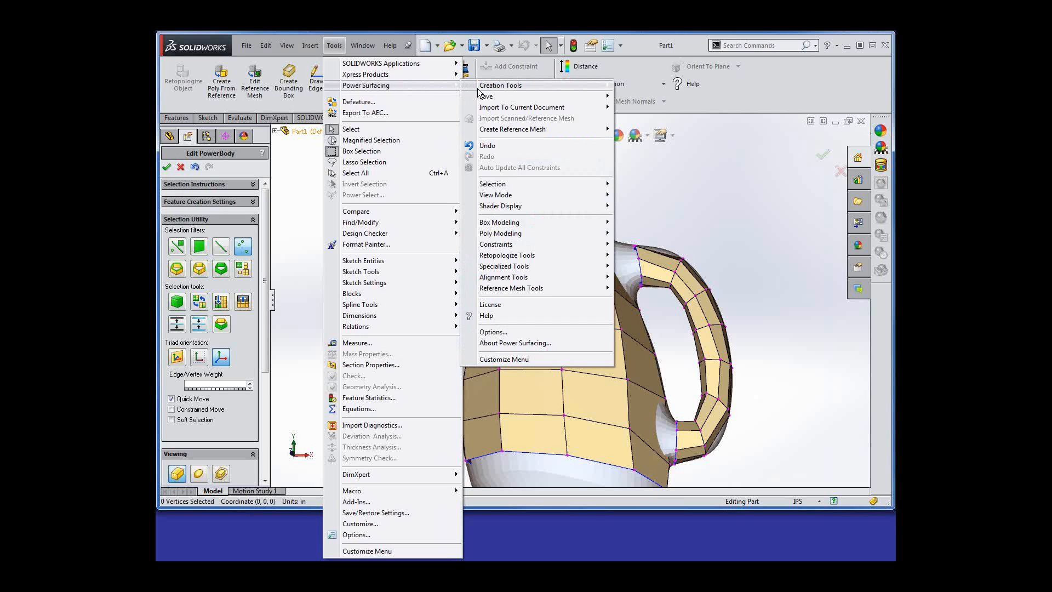
left_click(499, 333)
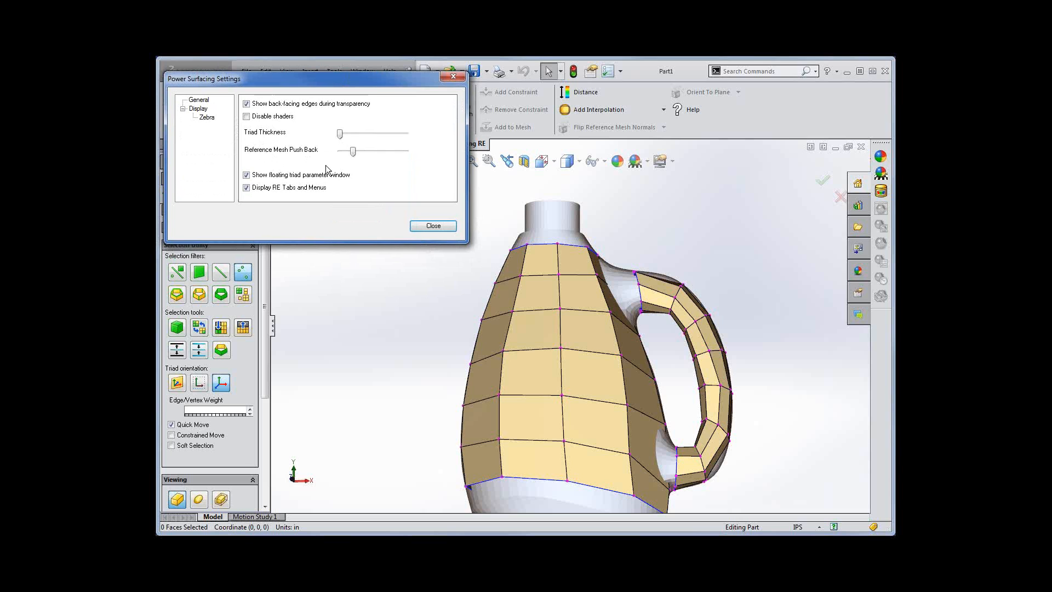
left_click_drag(354, 153, 340, 153)
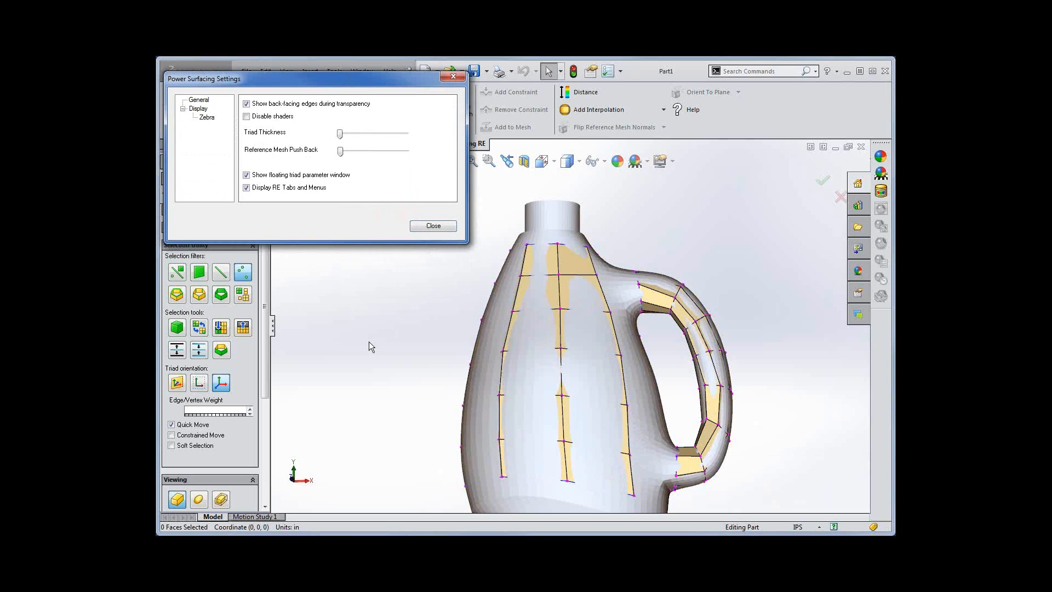
middle_click_drag(381, 368, 388, 392)
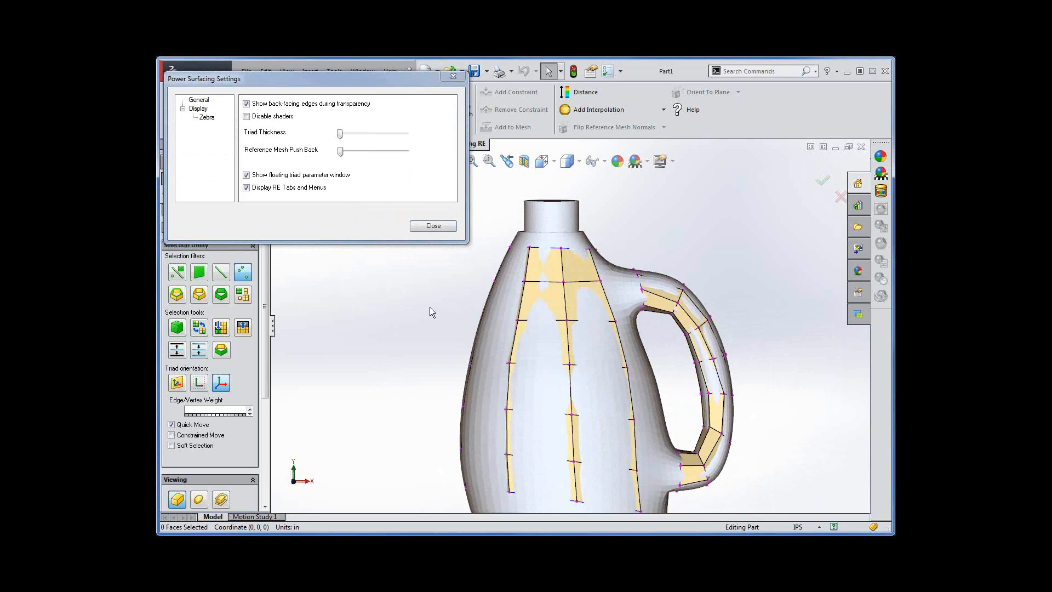
Step: Try Reference Mesh Push Back near its maximum, return it to about a fifth of its range, and close the settings
left_click_drag(343, 152, 404, 164)
middle_click_drag(436, 419, 558, 478)
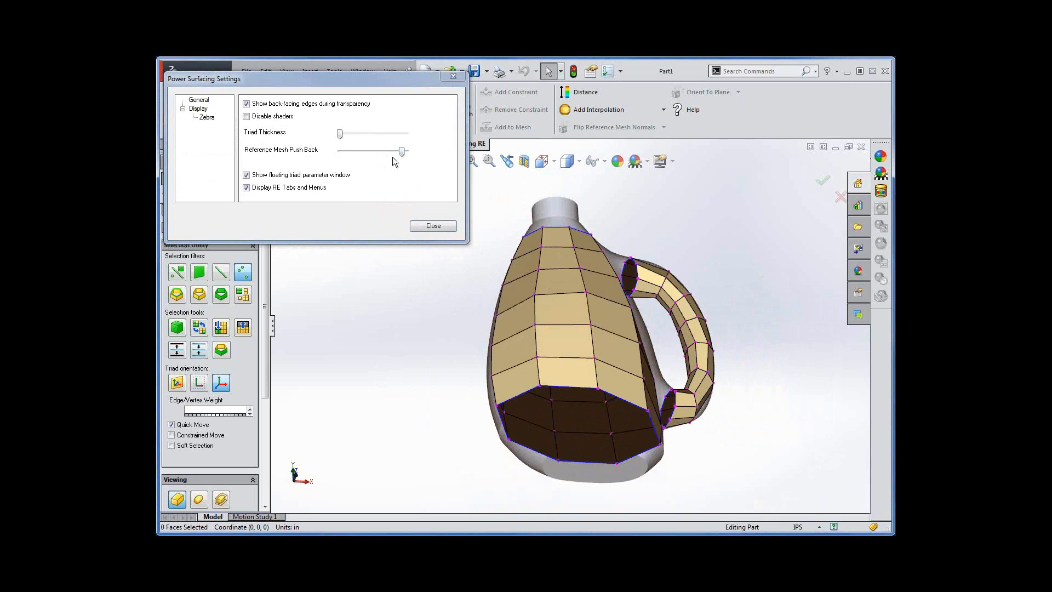
left_click_drag(403, 154, 354, 153)
middle_click_drag(415, 277, 415, 318)
left_click_drag(355, 151, 356, 152)
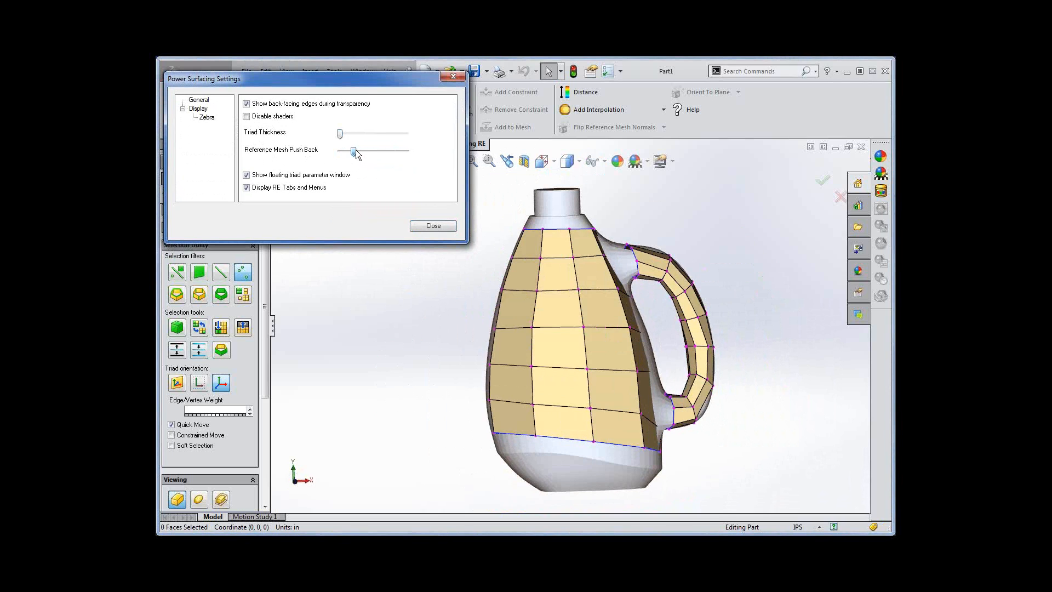
middle_click_drag(413, 382, 436, 382)
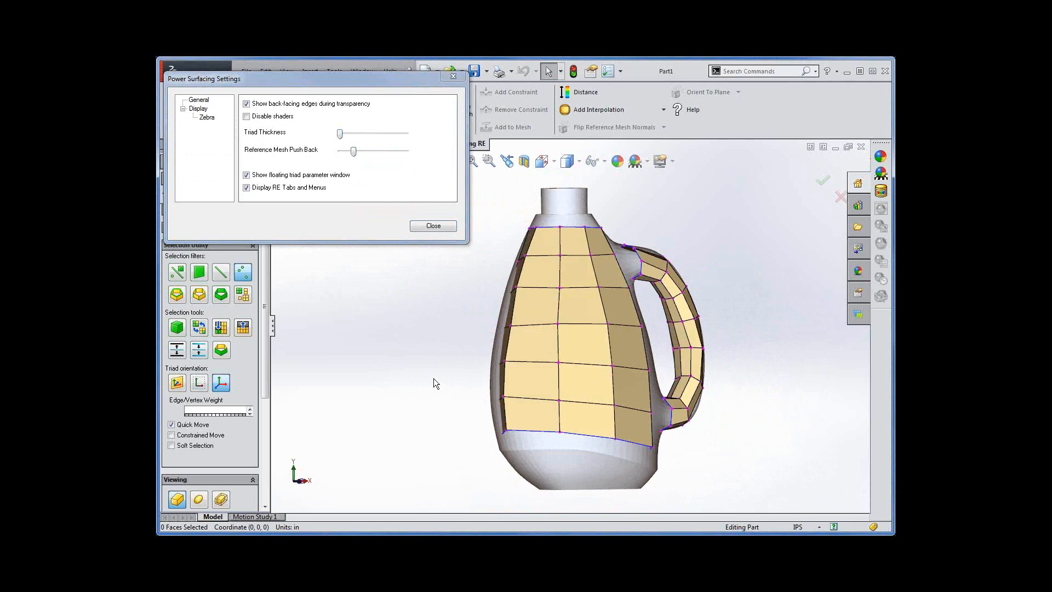
left_click_drag(356, 153, 354, 150)
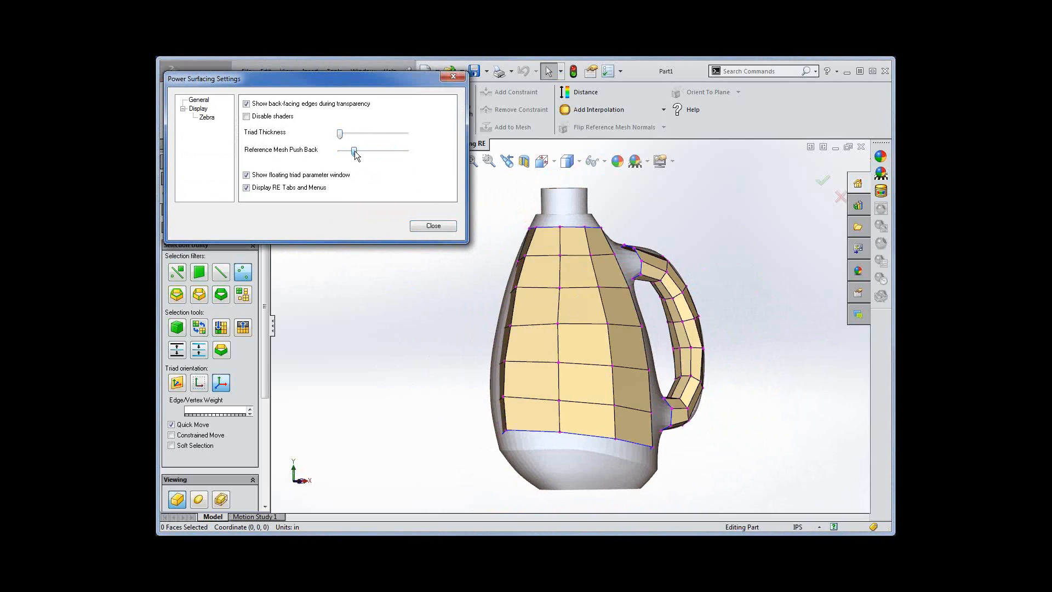
left_click(433, 227)
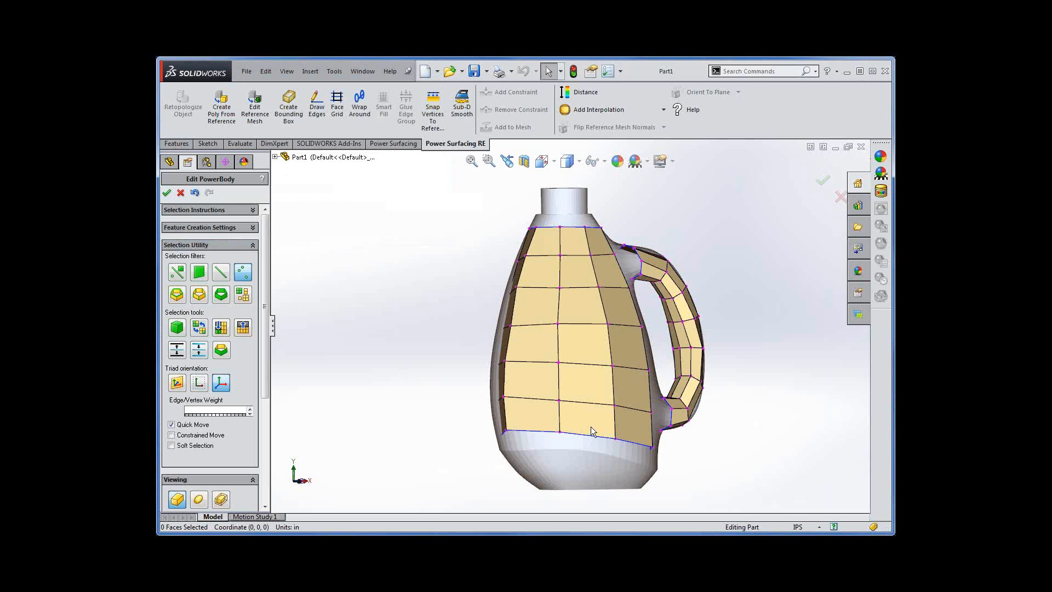
middle_click_drag(727, 281, 731, 283)
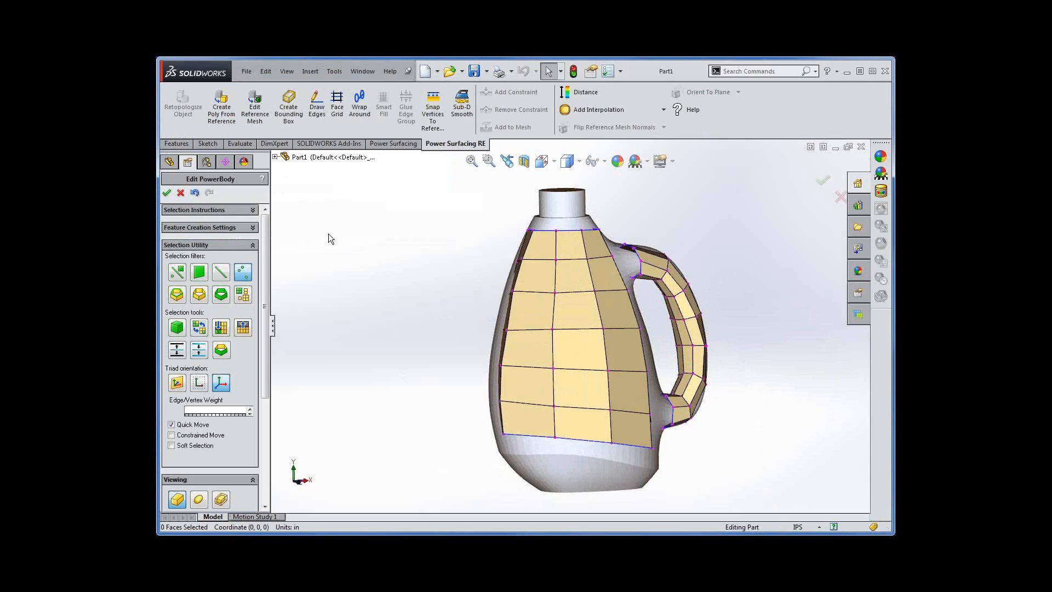
Step: Close the bottle part and open Panthere.obj as a PS OBJ Reference Mesh
left_click(247, 71)
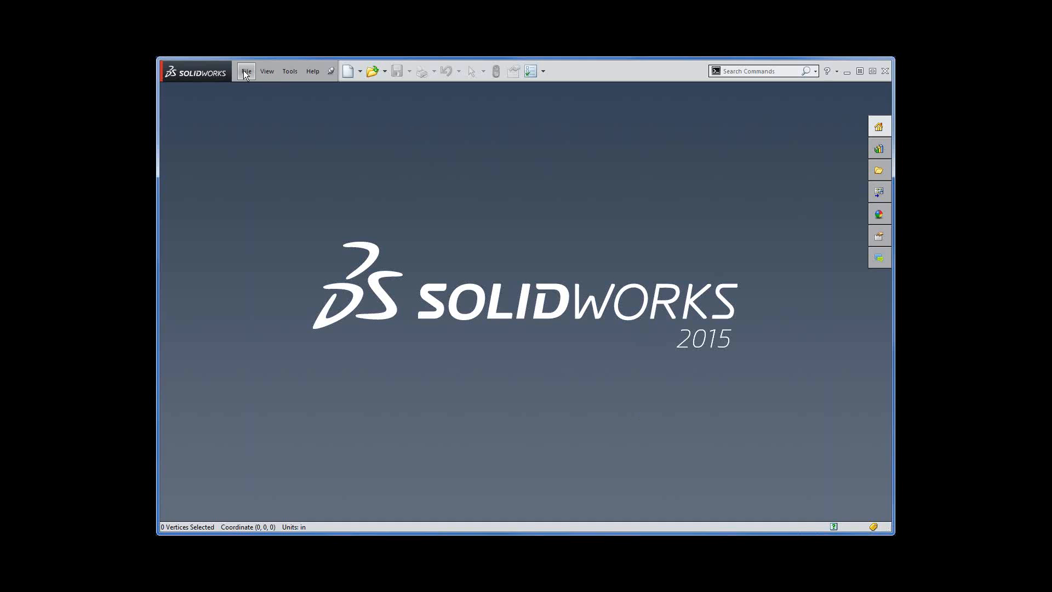
left_click(244, 71)
left_click(268, 100)
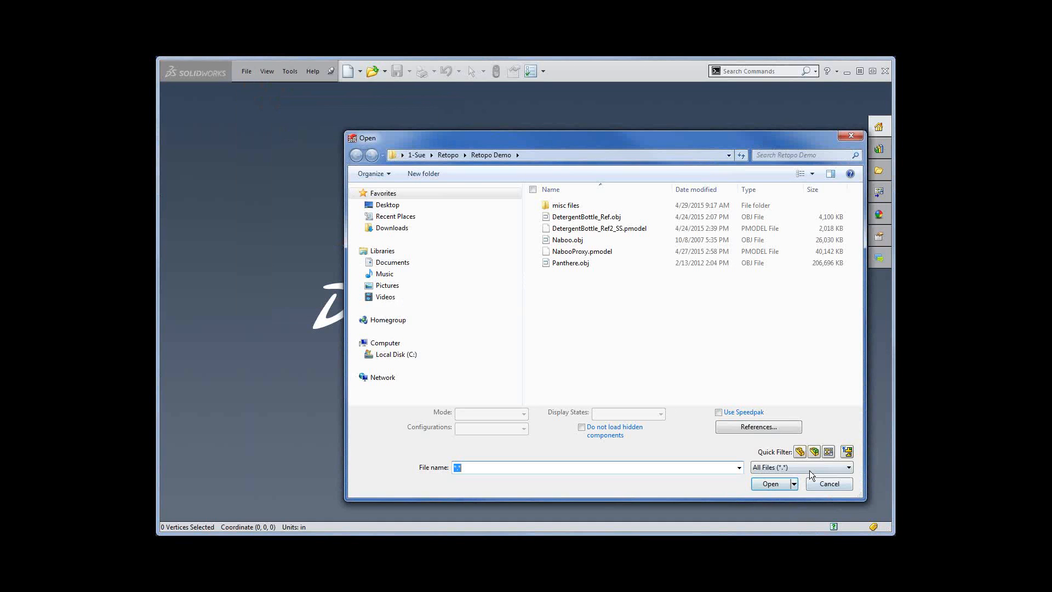
left_click(811, 468)
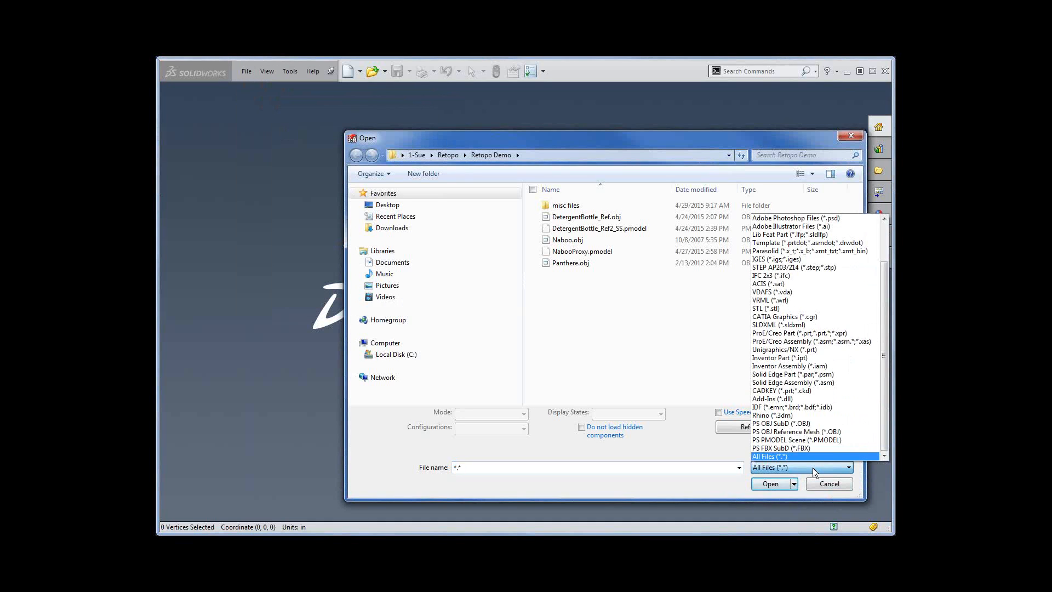
left_click(804, 432)
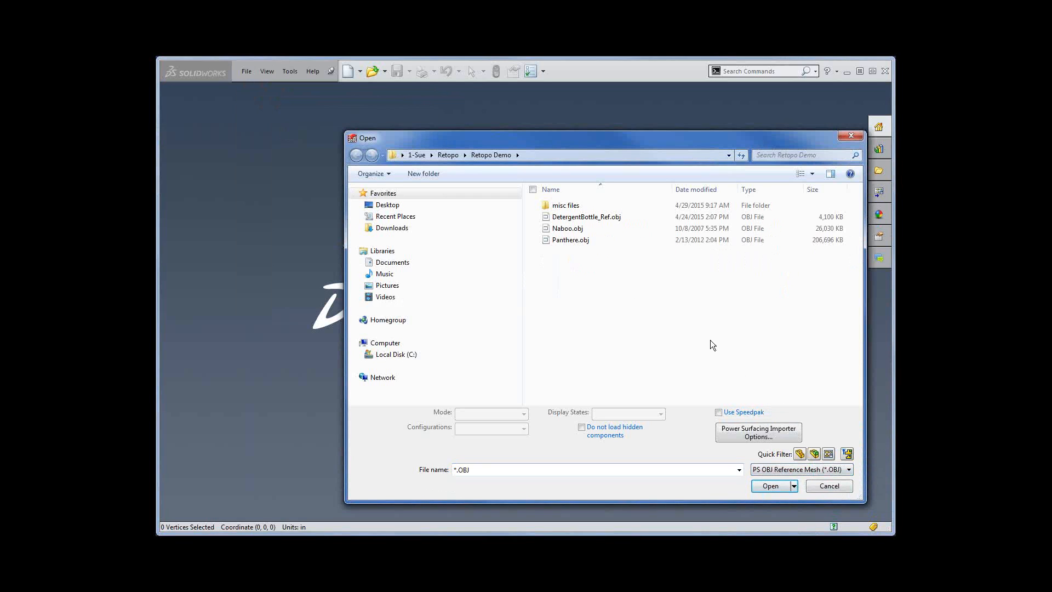
double_click(569, 241)
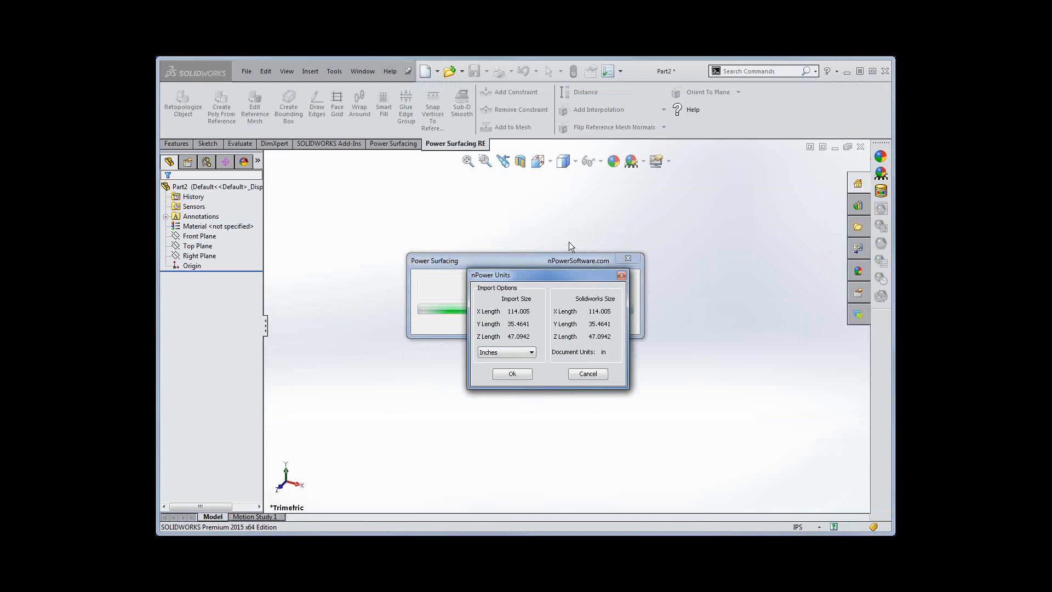
Step: Set the import units to Centimeters and complete the import of the panther reference mesh
left_click(531, 352)
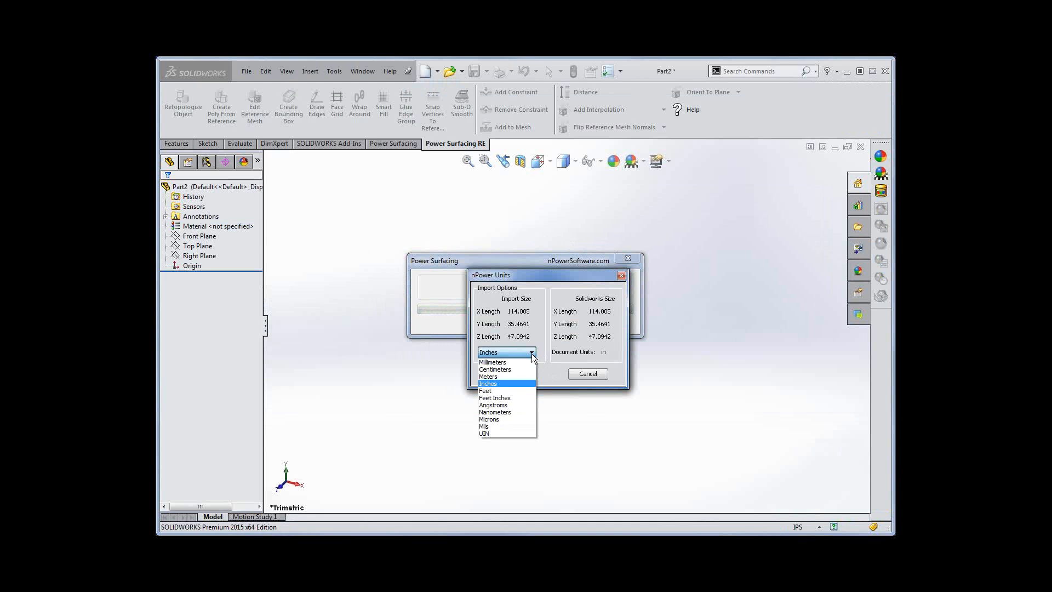
left_click(510, 371)
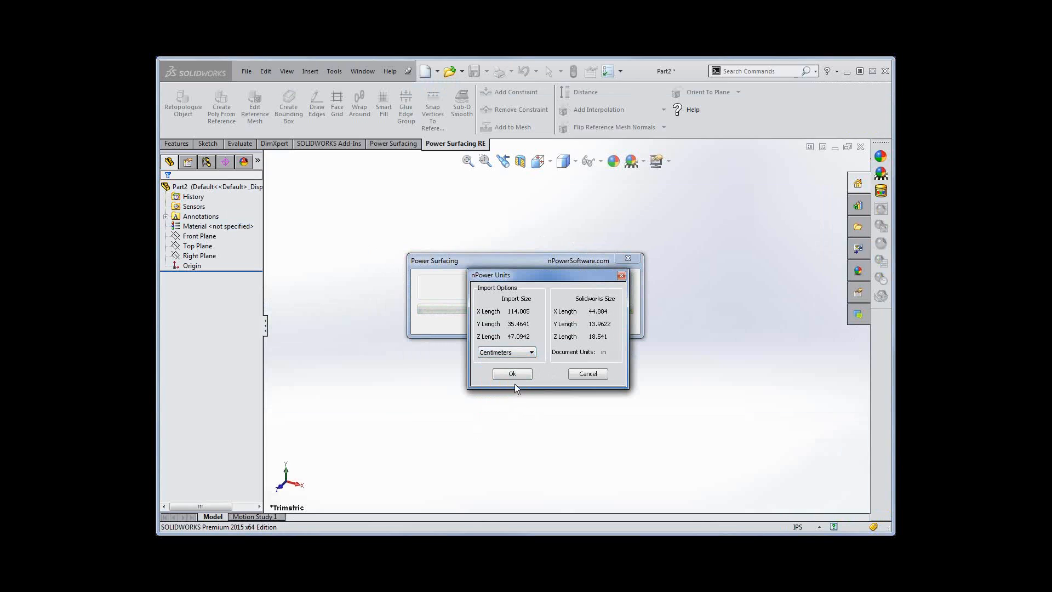
left_click(514, 373)
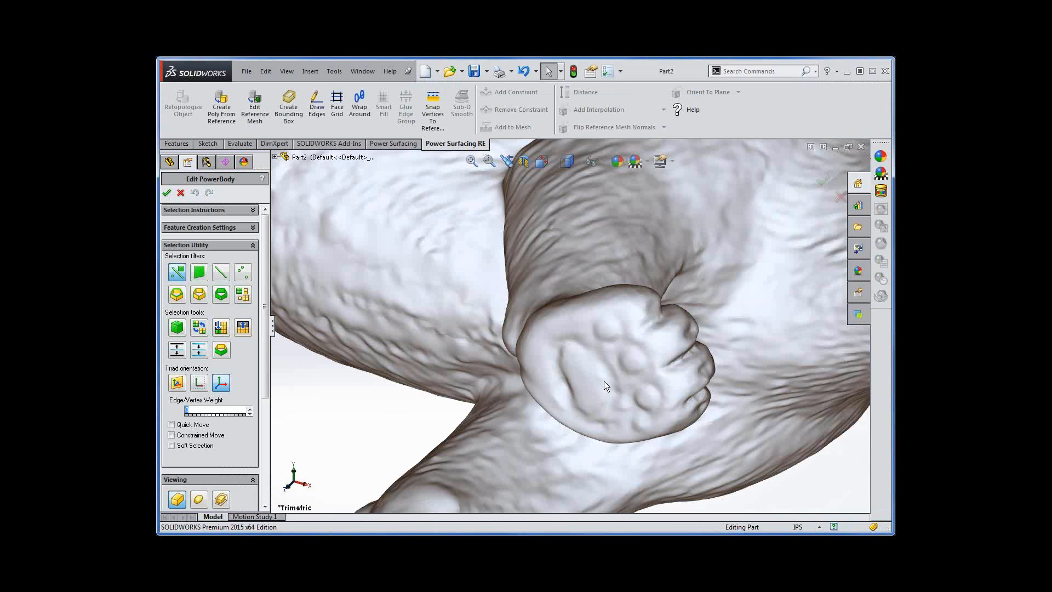
Step: Draw two stacked quads with Draw Edges down an inner toe on the top of the panther's front paw
scroll(607, 360, "up", 4)
scroll(606, 361, "down", 2)
scroll(606, 360, "up", 3)
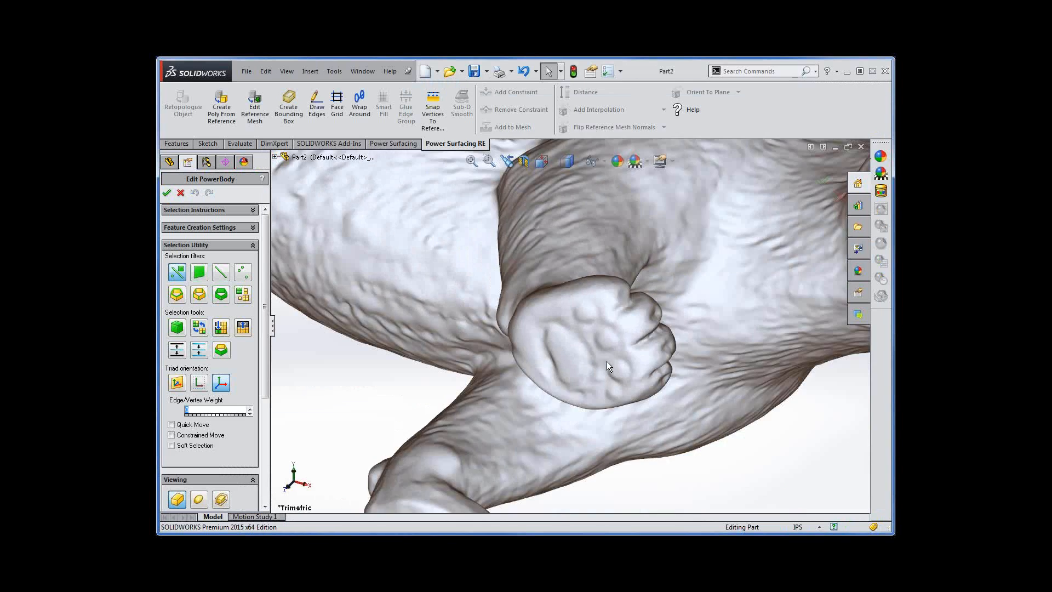
middle_click_drag(623, 326, 462, 393)
scroll(463, 393, "down", 5)
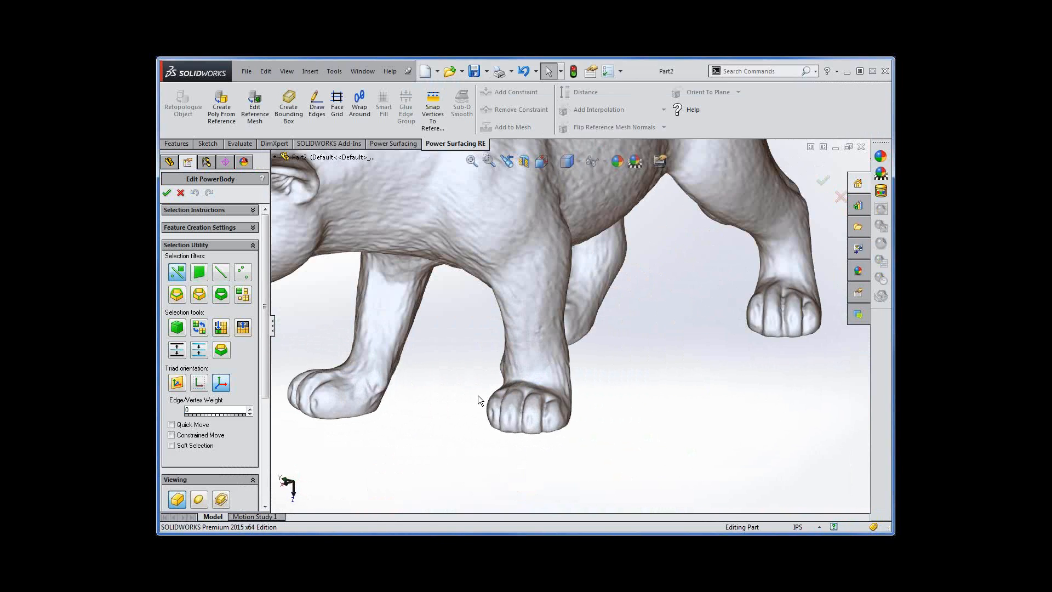
middle_click_drag(512, 388, 555, 428)
scroll(556, 430, "down", 3)
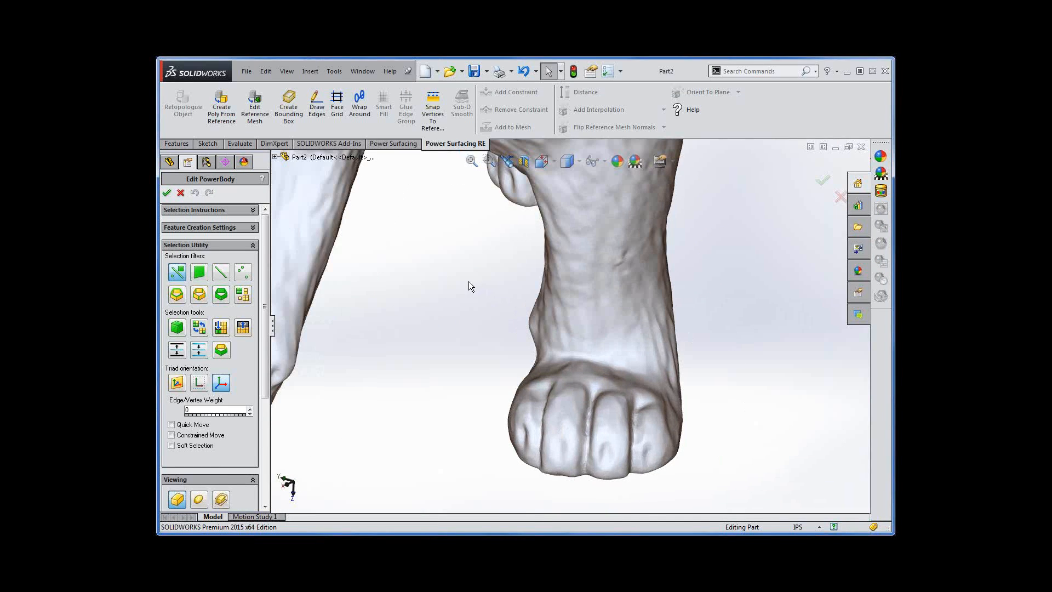
key("s")
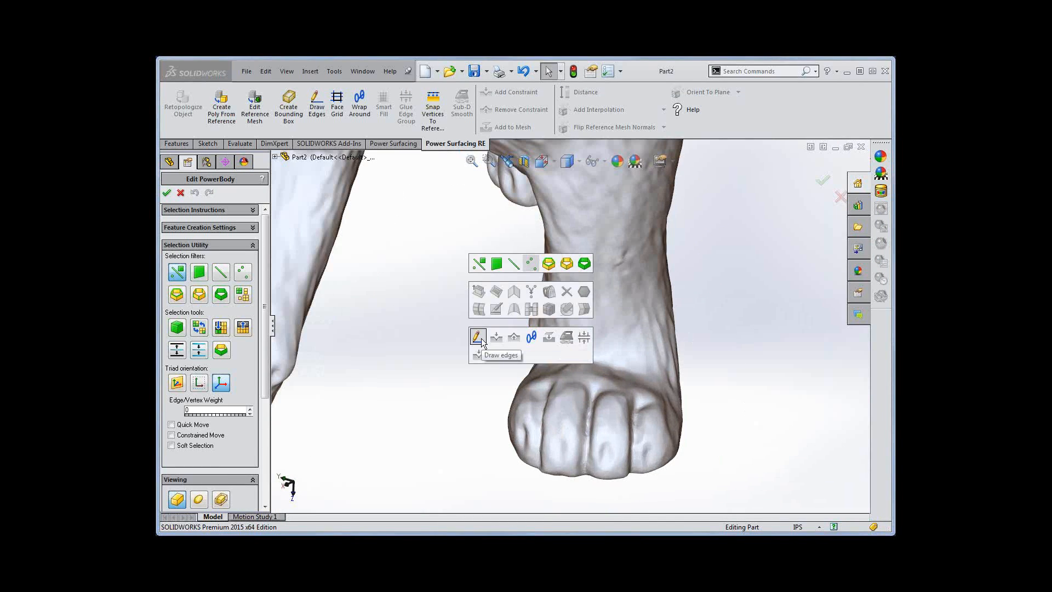
left_click(478, 338)
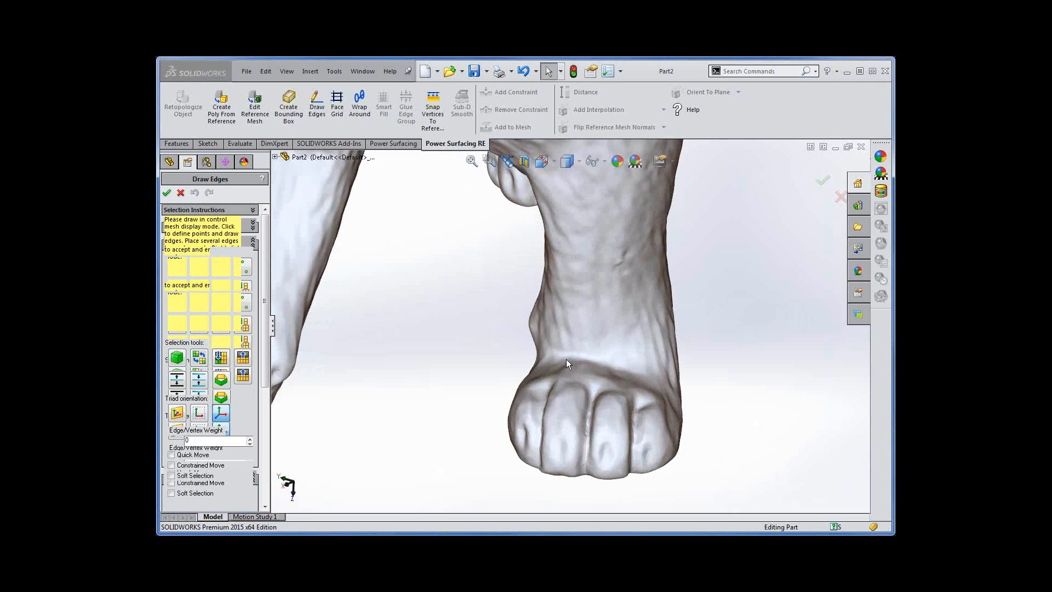
left_click(564, 359)
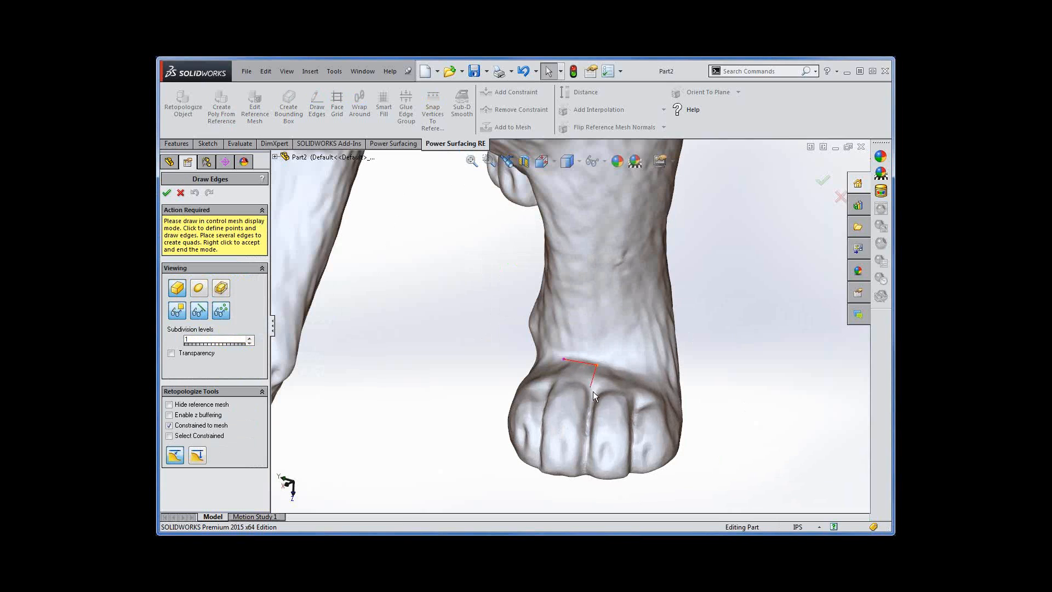
left_click(550, 387)
left_click(540, 422)
left_click(586, 432)
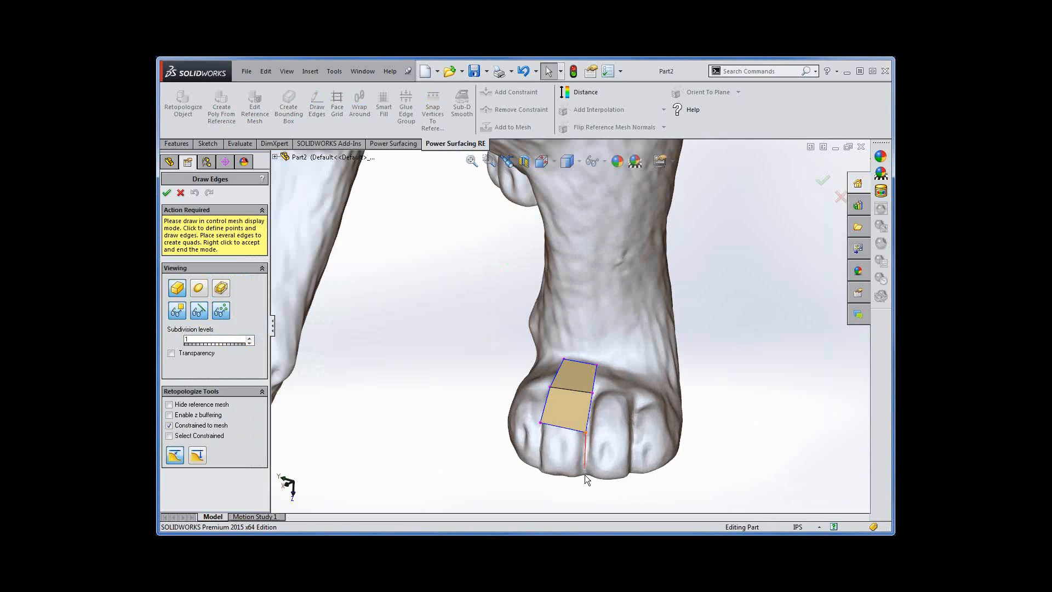
Step: Extend the paw mesh with a quad at the first toe's tip and an adjoining column of three quads over the next toe
left_click(584, 474)
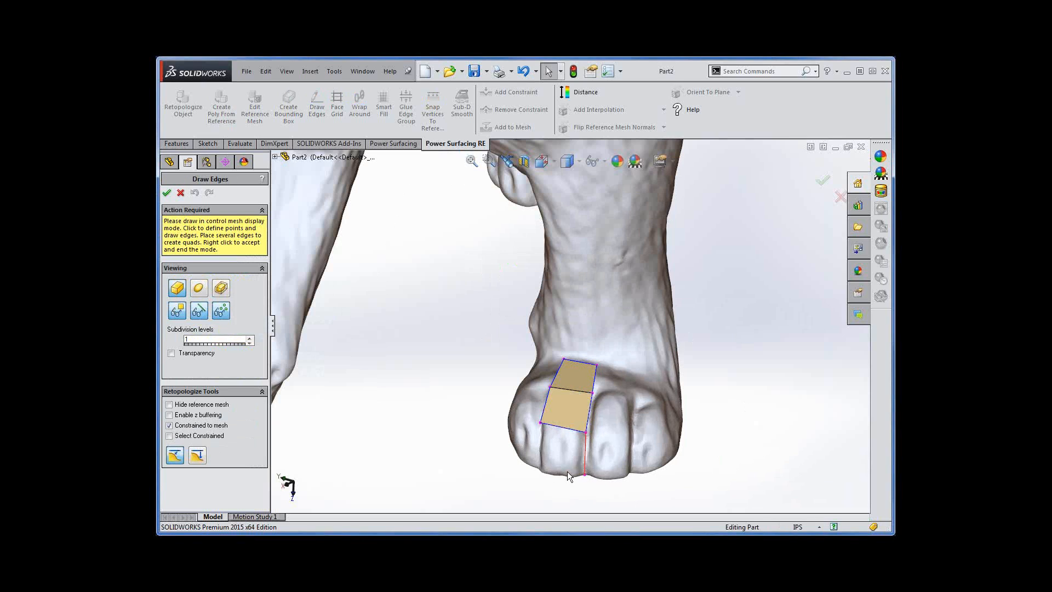
left_click(539, 468)
left_click(632, 472)
left_click(632, 439)
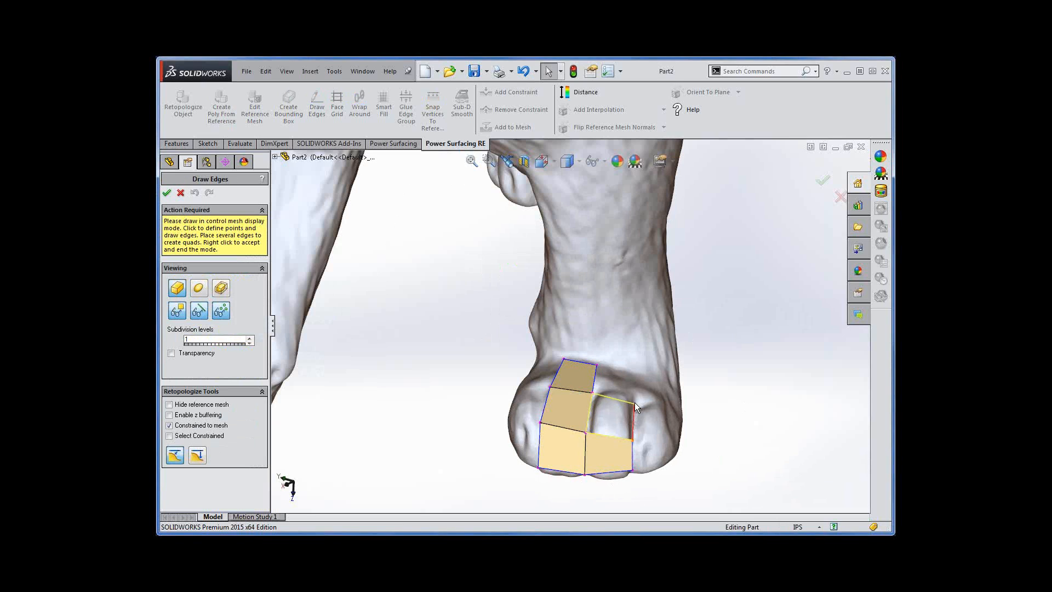
left_click(635, 405)
left_click(634, 378)
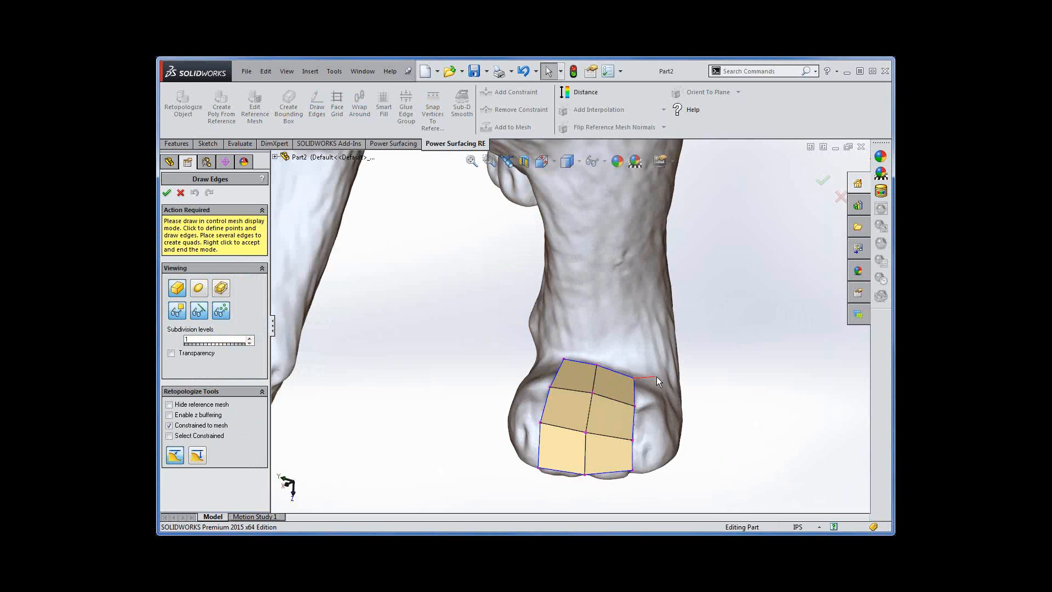
Step: Add a third column of three quads over the paw's outer toe, from the ankle side to the toe tip
left_click(665, 401)
left_click(670, 429)
left_click(667, 402)
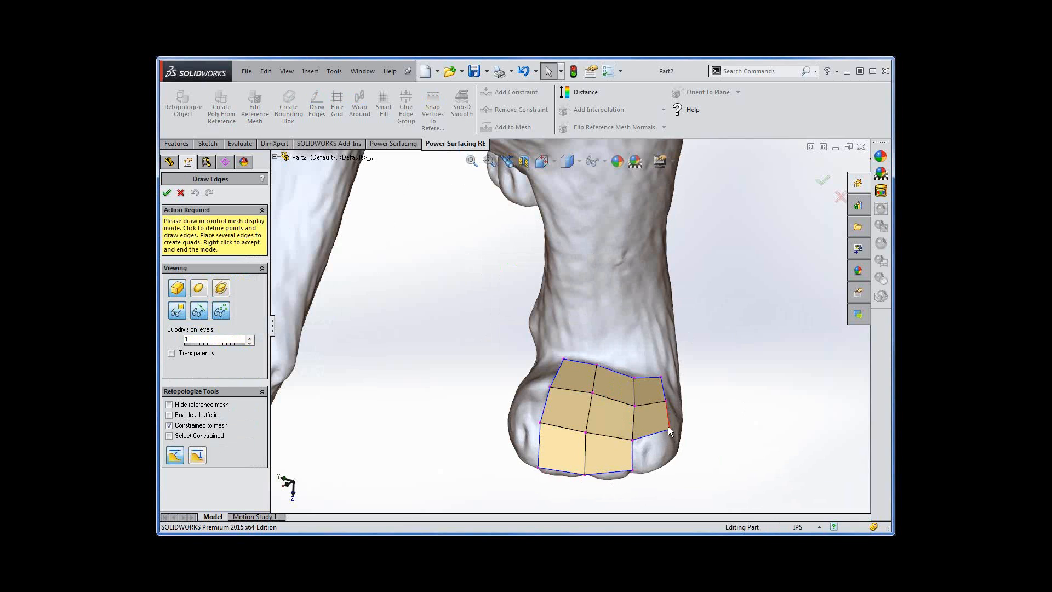
left_click(676, 453)
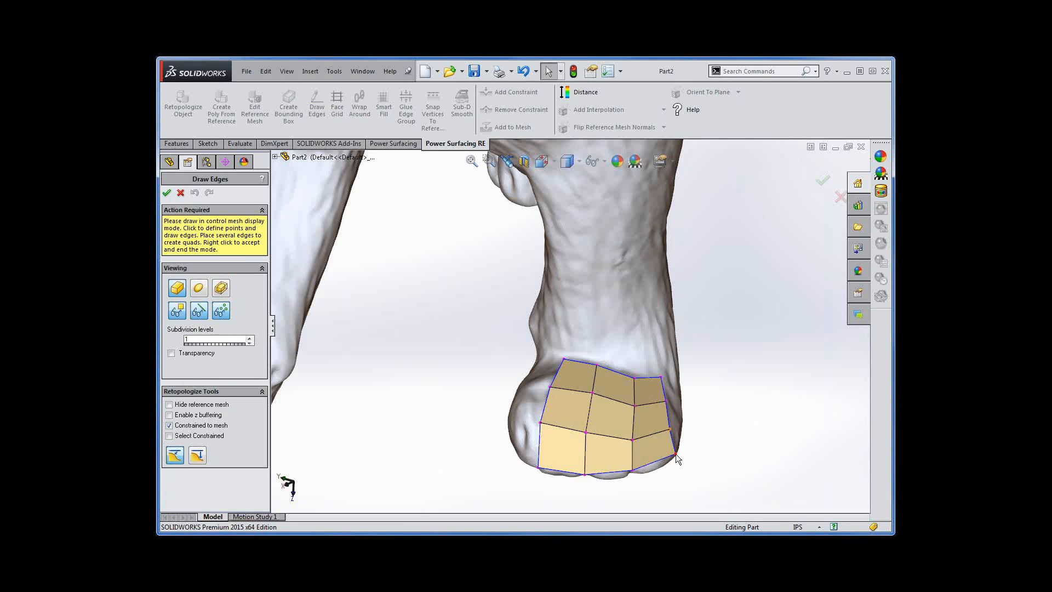
Step: Finish drawing the paw's edges and display its quad mesh as a smooth subdivision surface
right_click(736, 455)
middle_click_drag(730, 430, 722, 398)
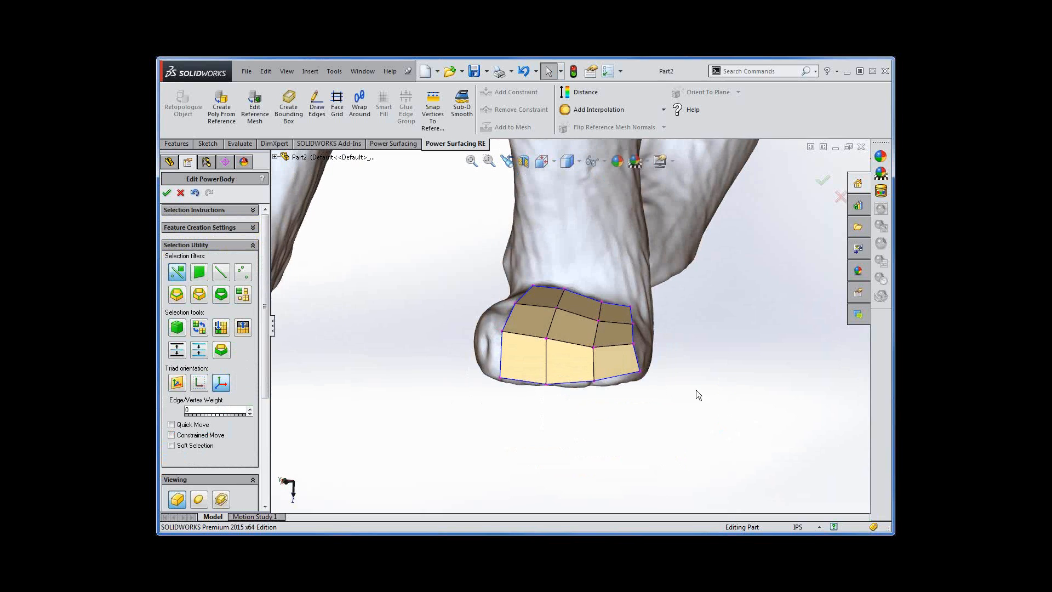
middle_click_drag(614, 403, 553, 435)
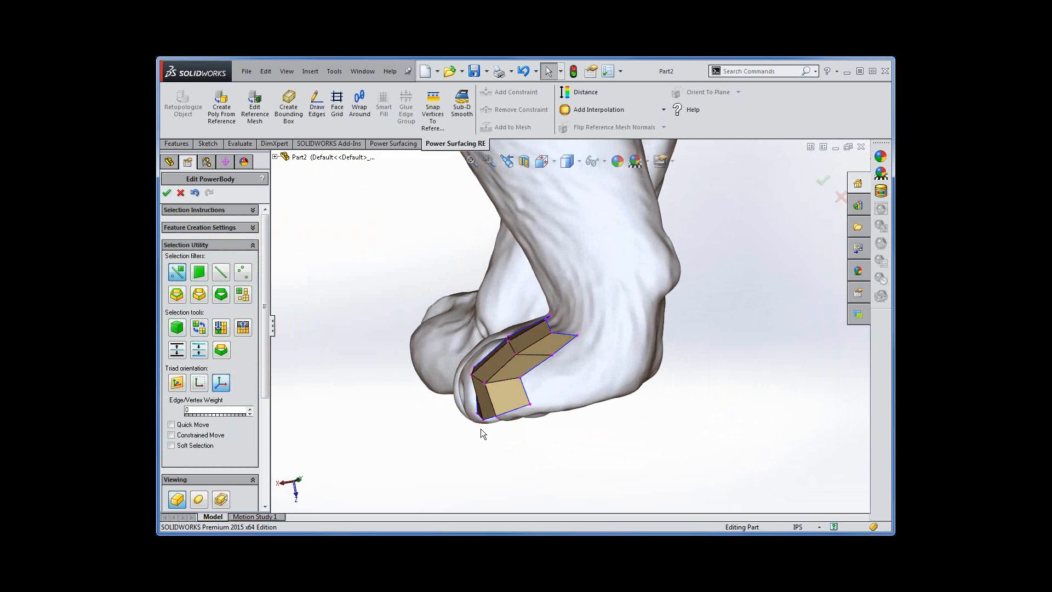
middle_click_drag(481, 428, 542, 441)
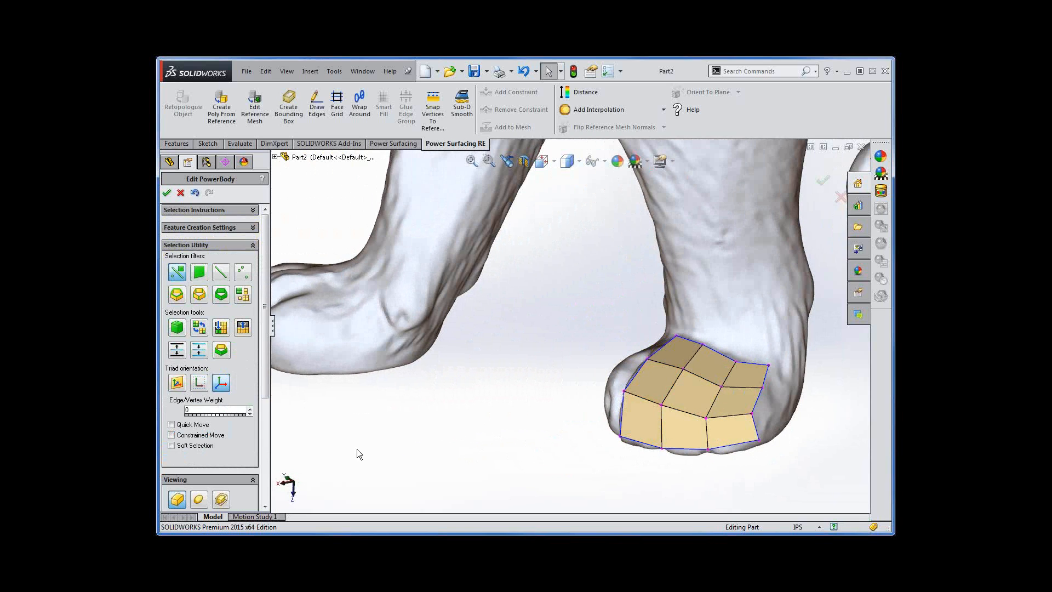
left_click(197, 500)
middle_click_drag(587, 481, 521, 447)
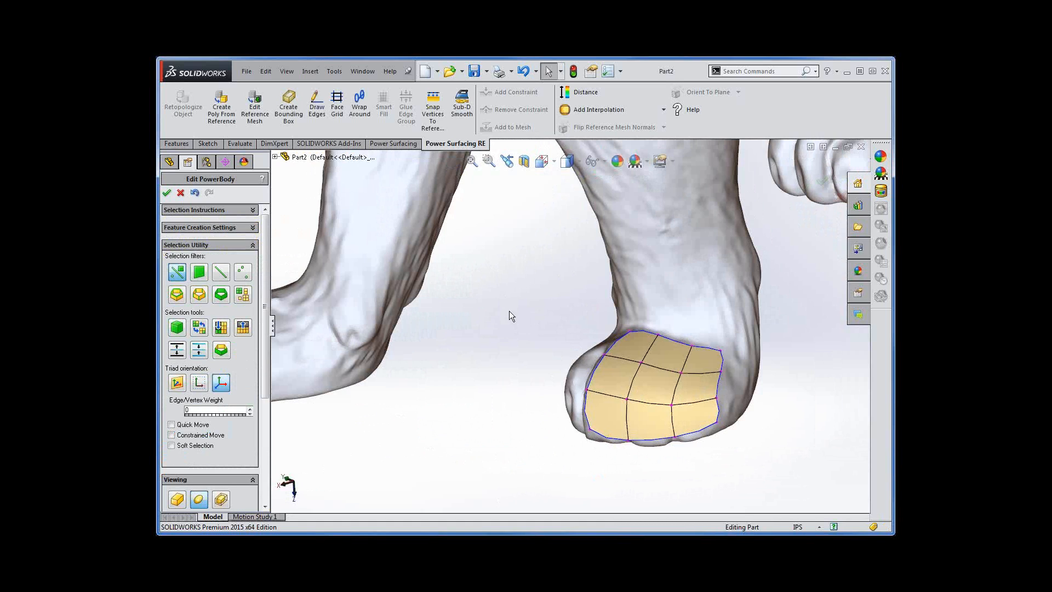
Step: Add interpolation to the paw mesh with an interpolation subdivision level of 2
left_click(587, 112)
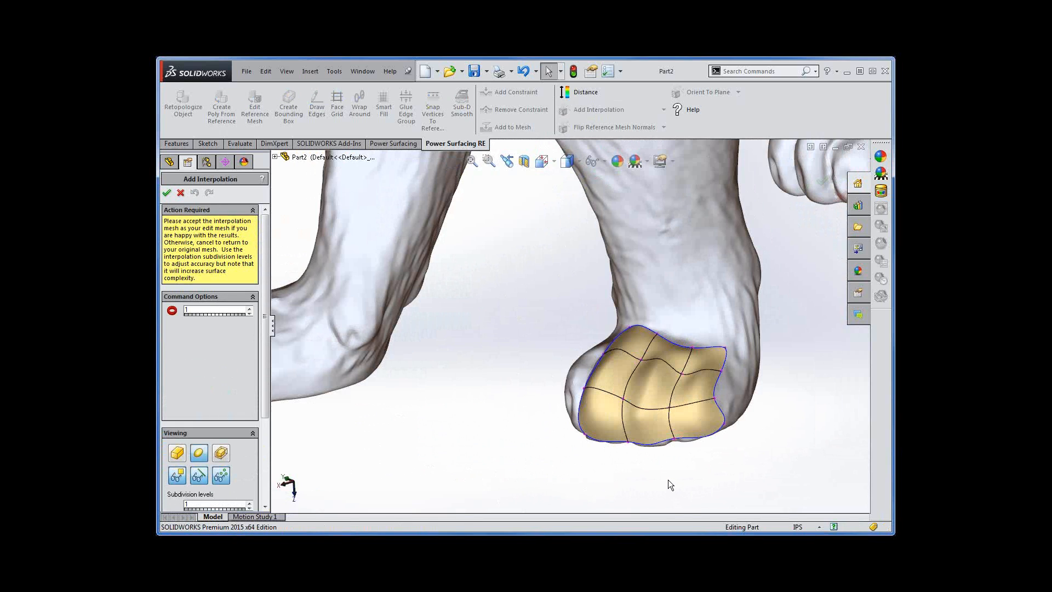
middle_click_drag(695, 479, 682, 457)
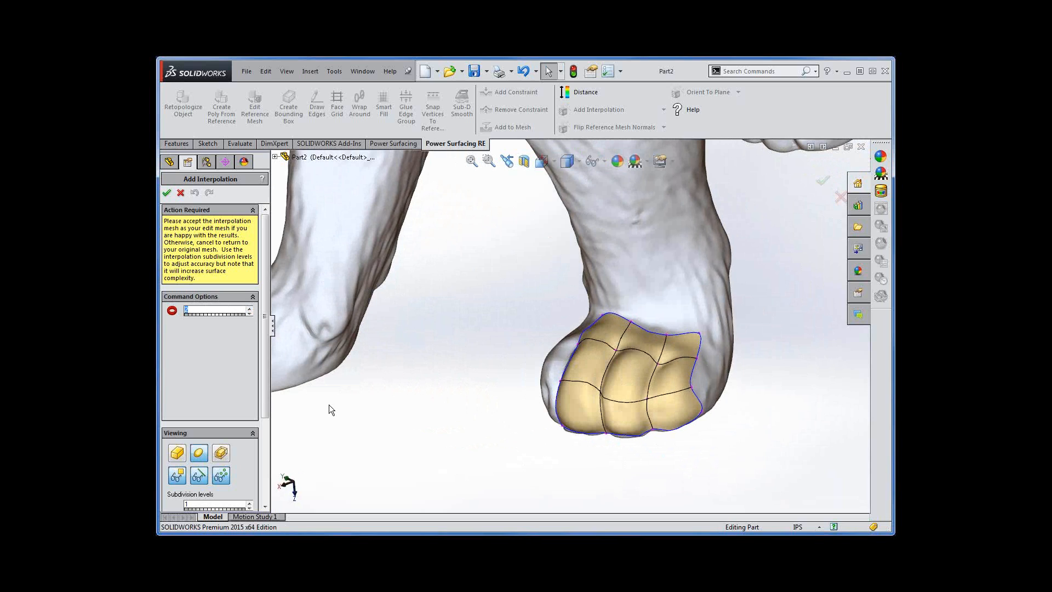
mouse_move(590, 473)
middle_mouse_down()
mouse_move(580, 484)
mouse_move(523, 462)
mouse_move(584, 467)
mouse_move(575, 467)
mouse_move(605, 483)
middle_mouse_up()
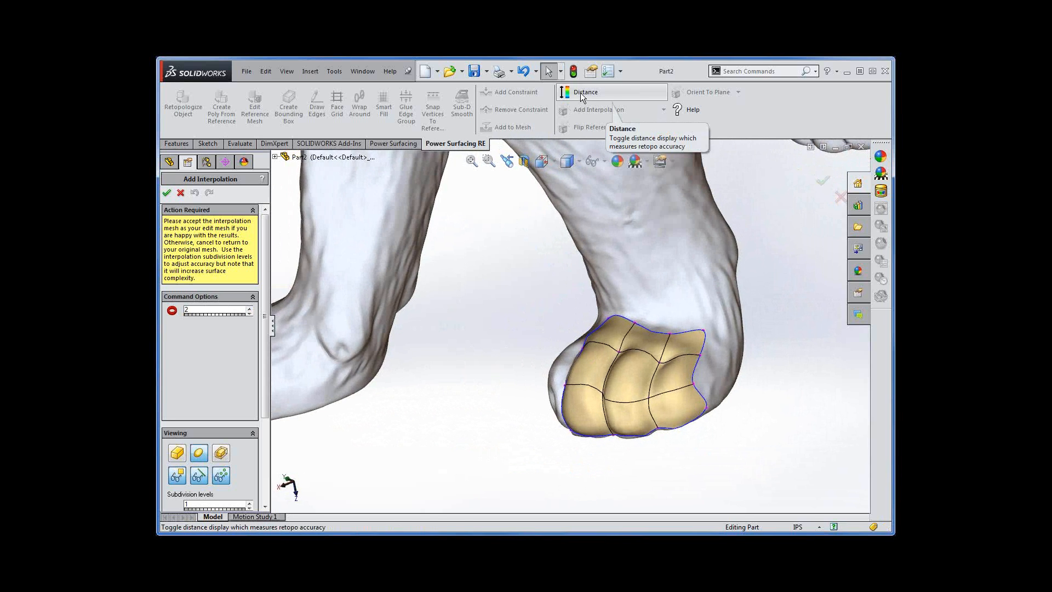
Step: Check the paw's deviation with the Distance display, raising the interpolation level to 3 and recalculating the colour range
left_click(582, 94)
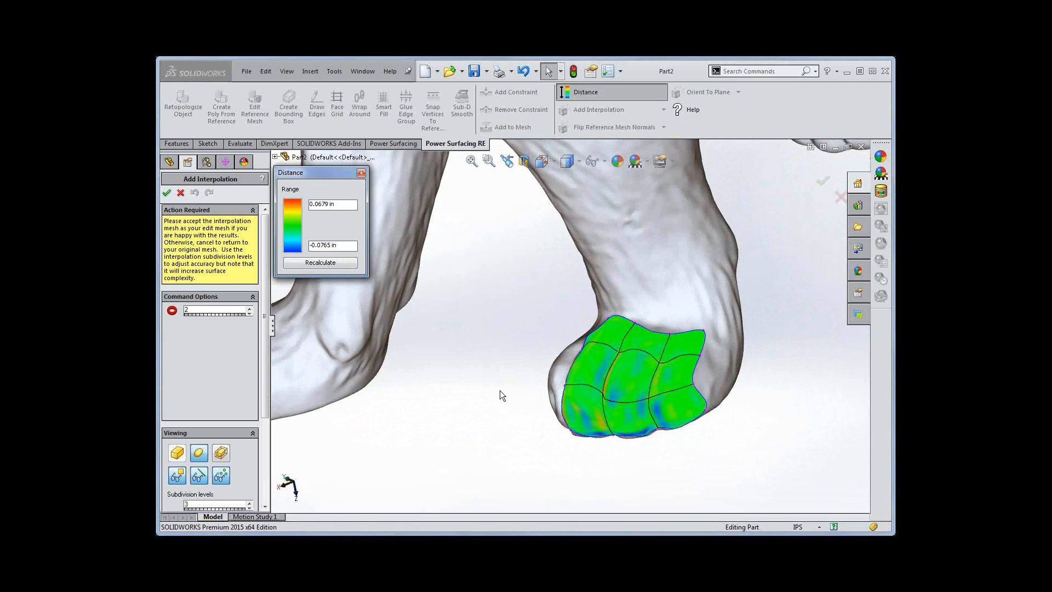
left_click(330, 264)
mouse_move(590, 465)
middle_mouse_down()
mouse_move(615, 467)
mouse_move(588, 462)
middle_mouse_up()
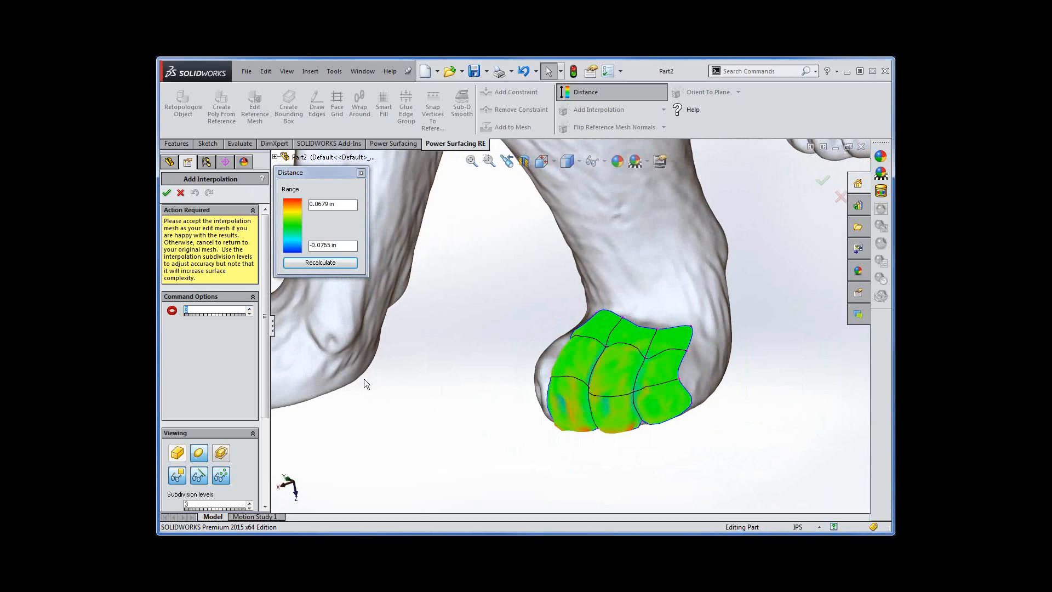
left_click(338, 263)
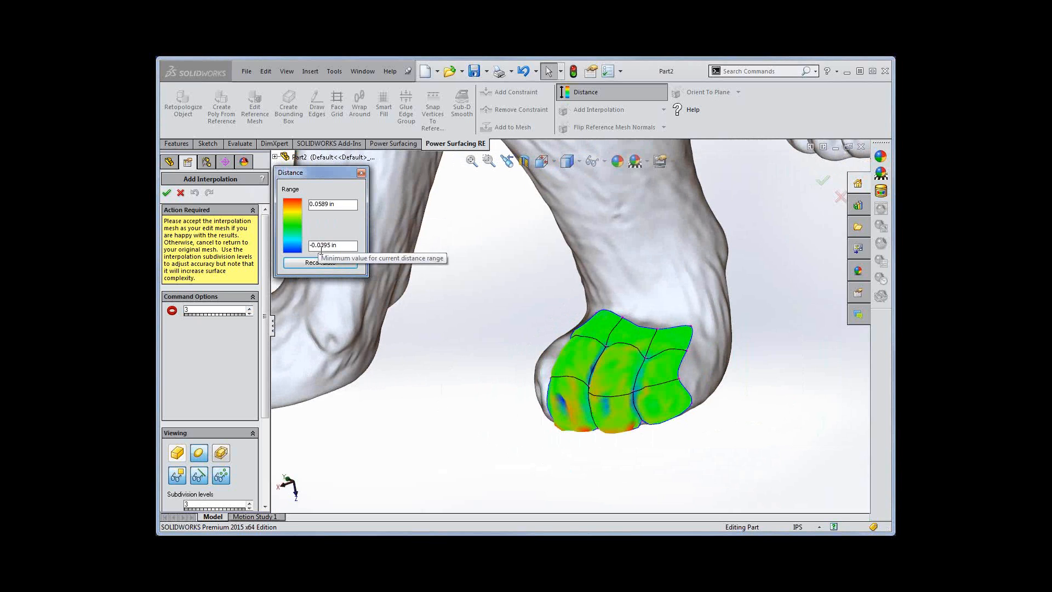
middle_click_drag(585, 453, 590, 423)
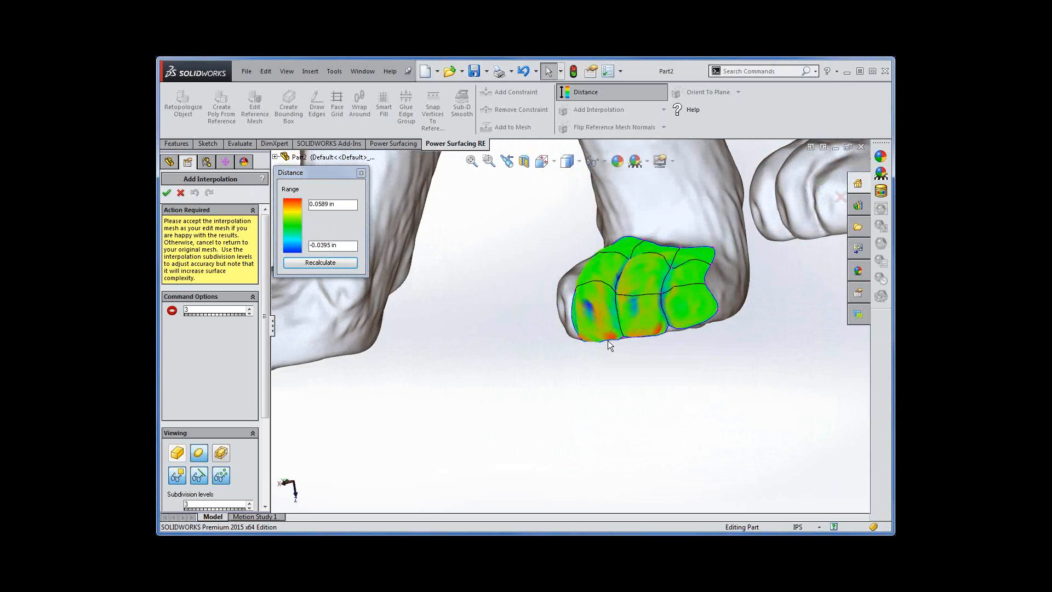
middle_click_drag(610, 376, 595, 458)
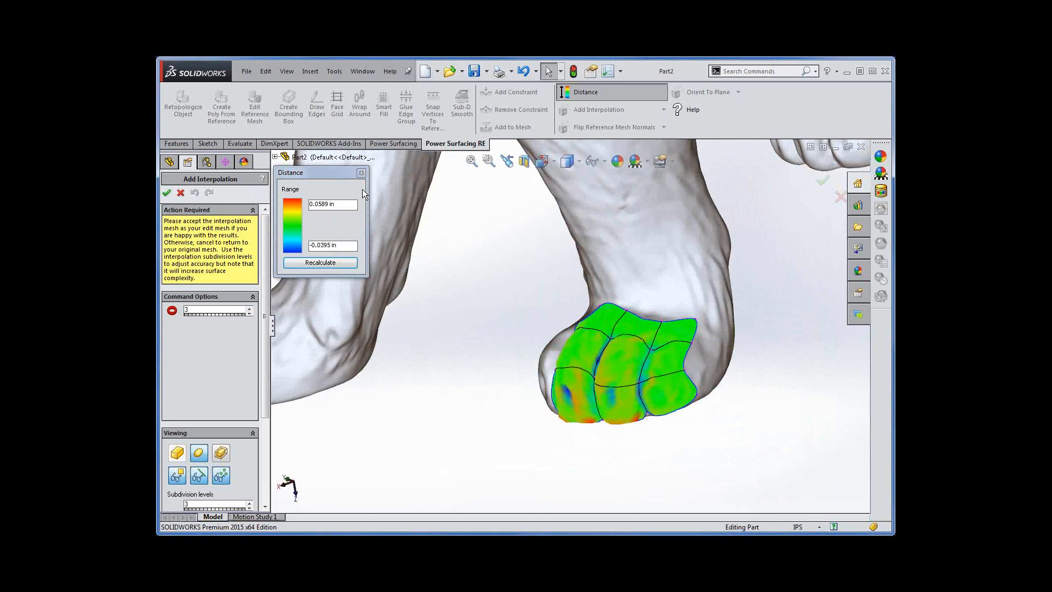
left_click(362, 173)
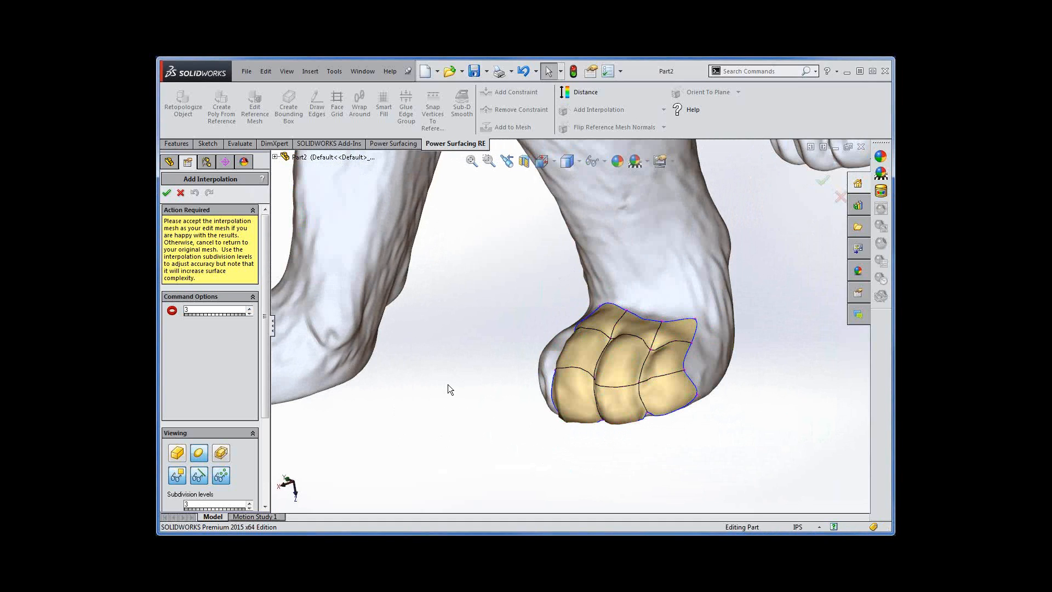
Step: Hide the mesh edges on the paw and accept the interpolation to convert it into a surface body
left_click(199, 477)
middle_click_drag(505, 460, 554, 469)
middle_click_drag(556, 469, 560, 479)
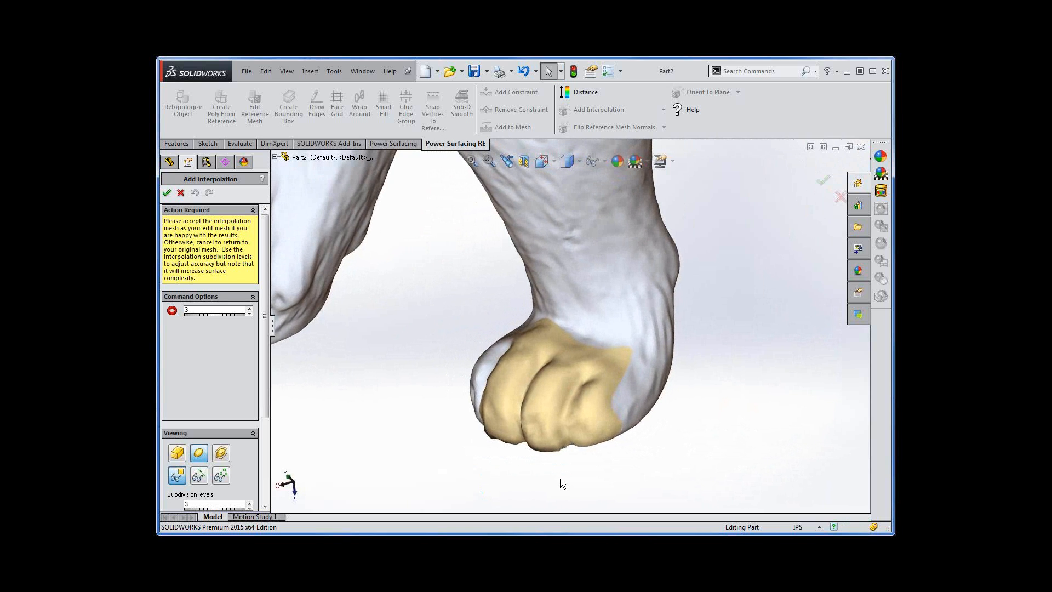
left_click(167, 193)
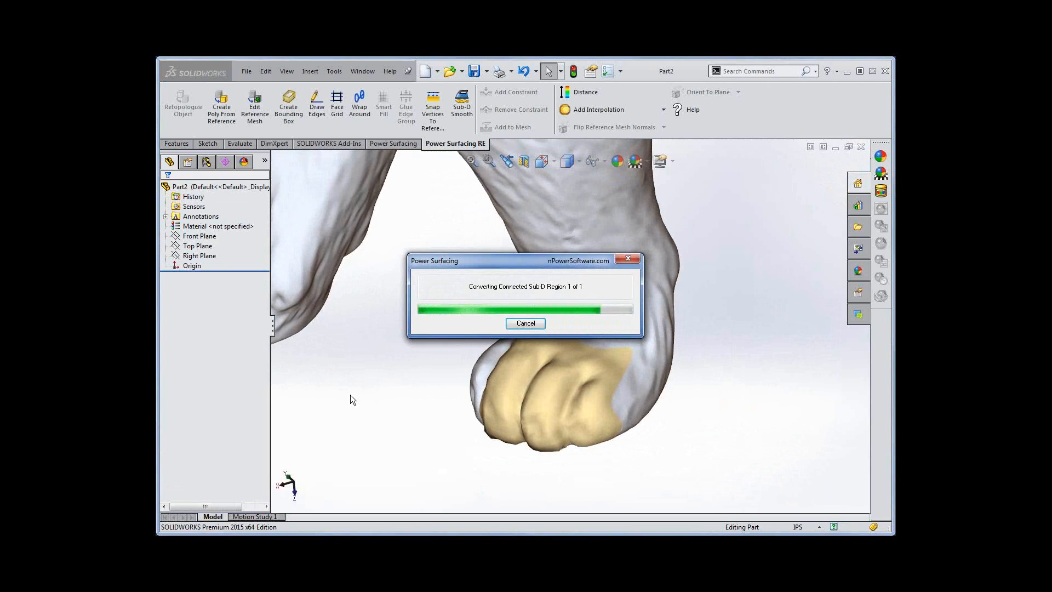
Step: Display the converted paw surface shaded without edges
left_click(579, 161)
left_click(568, 198)
mouse_move(626, 437)
middle_mouse_down()
mouse_move(629, 406)
mouse_move(586, 416)
mouse_move(637, 422)
middle_mouse_up()
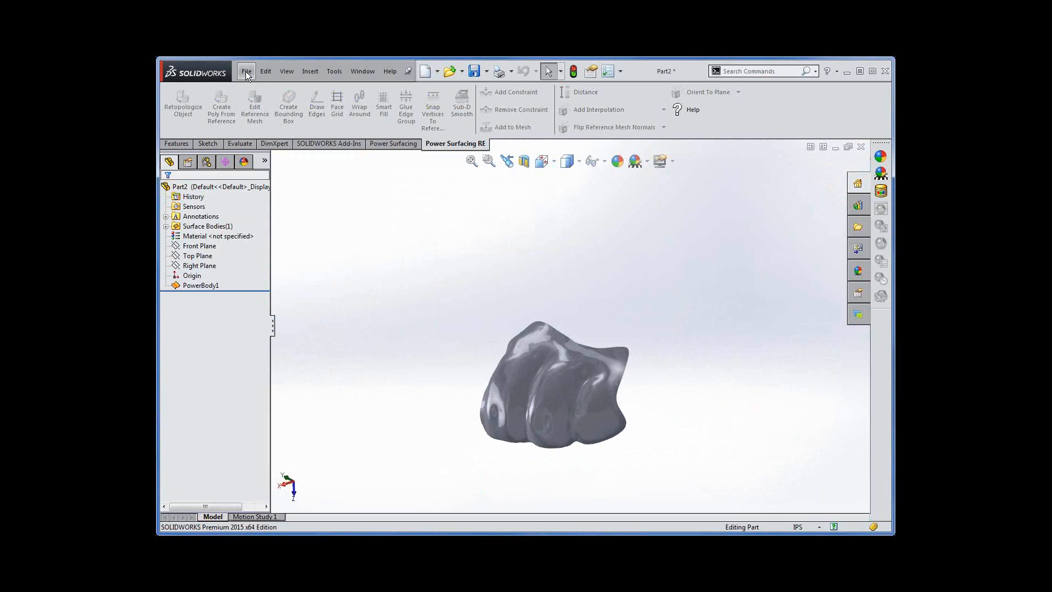
Step: Close the paw part without saving and open Naboo.obj as a PS OBJ Reference Mesh
left_click(246, 71)
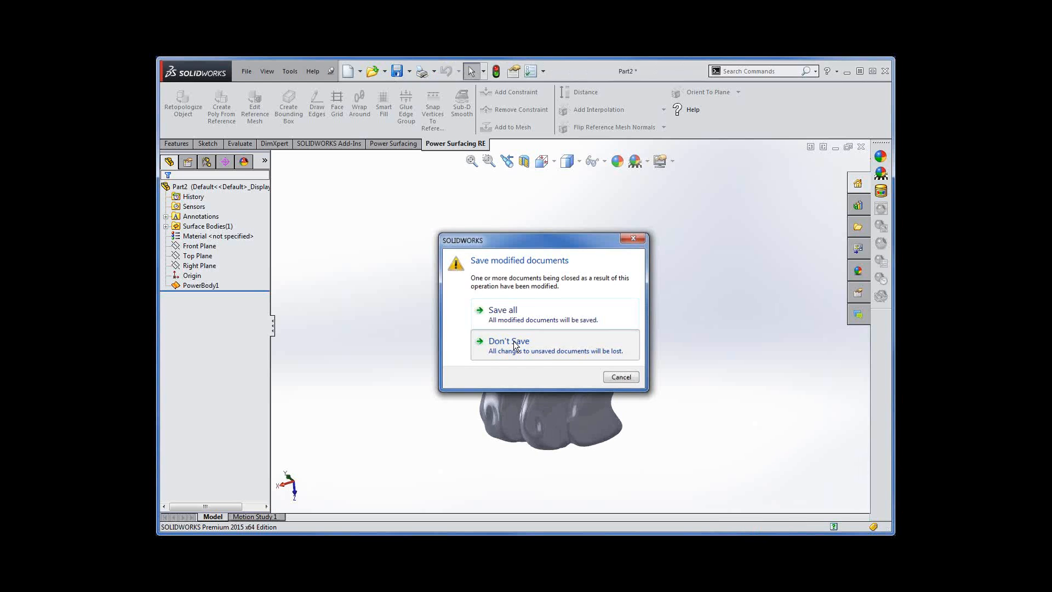
left_click(510, 342)
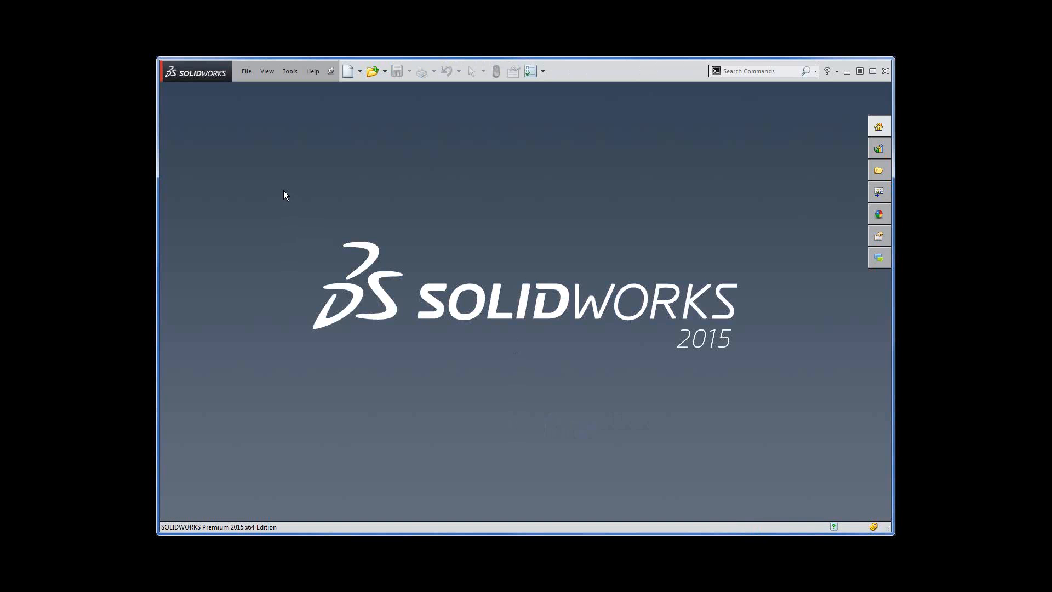
left_click(246, 72)
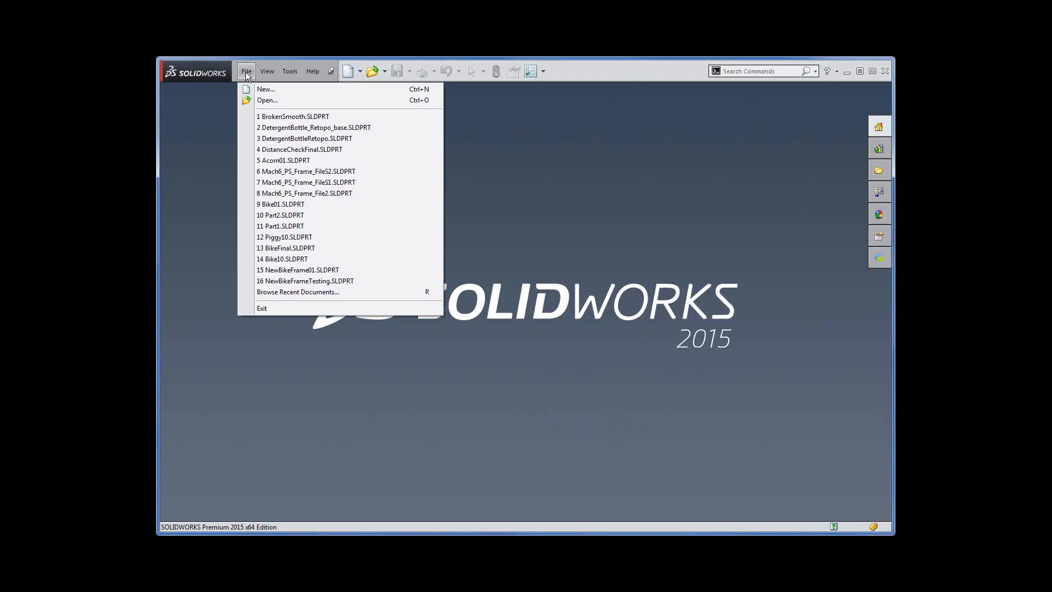
left_click(265, 101)
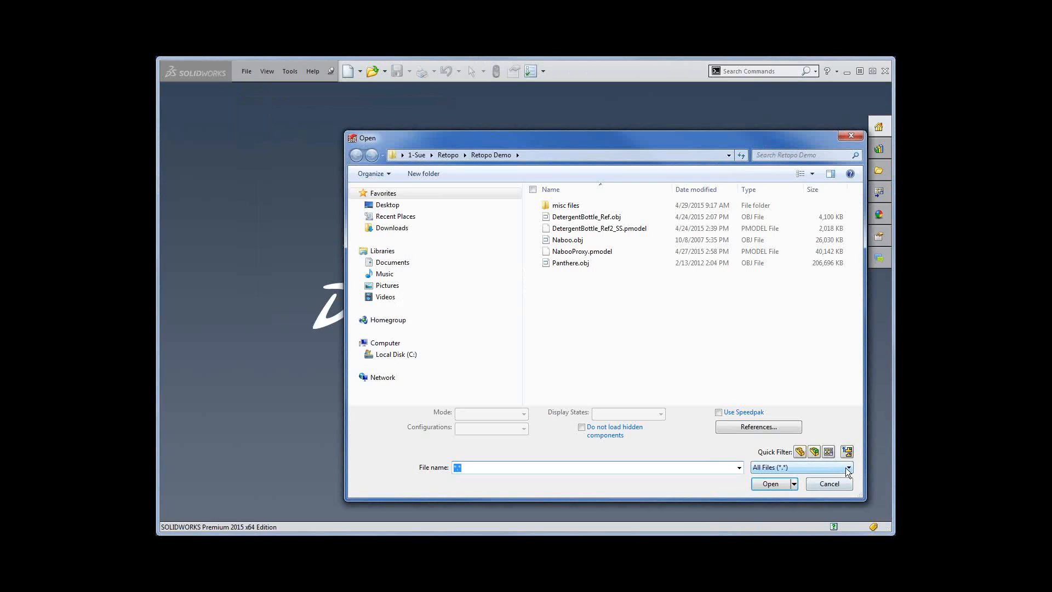
left_click(847, 469)
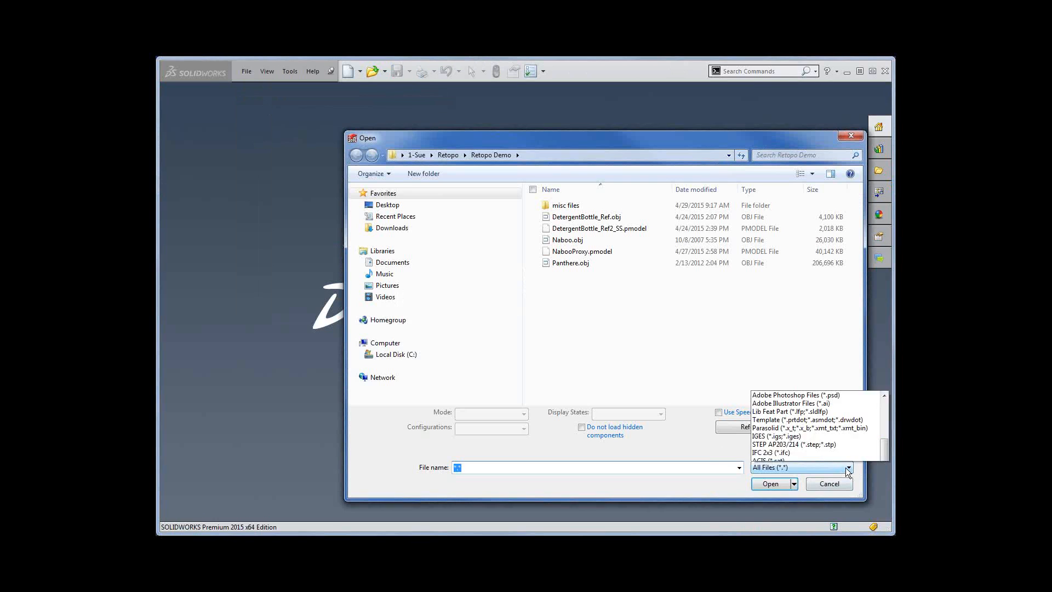
left_click(785, 432)
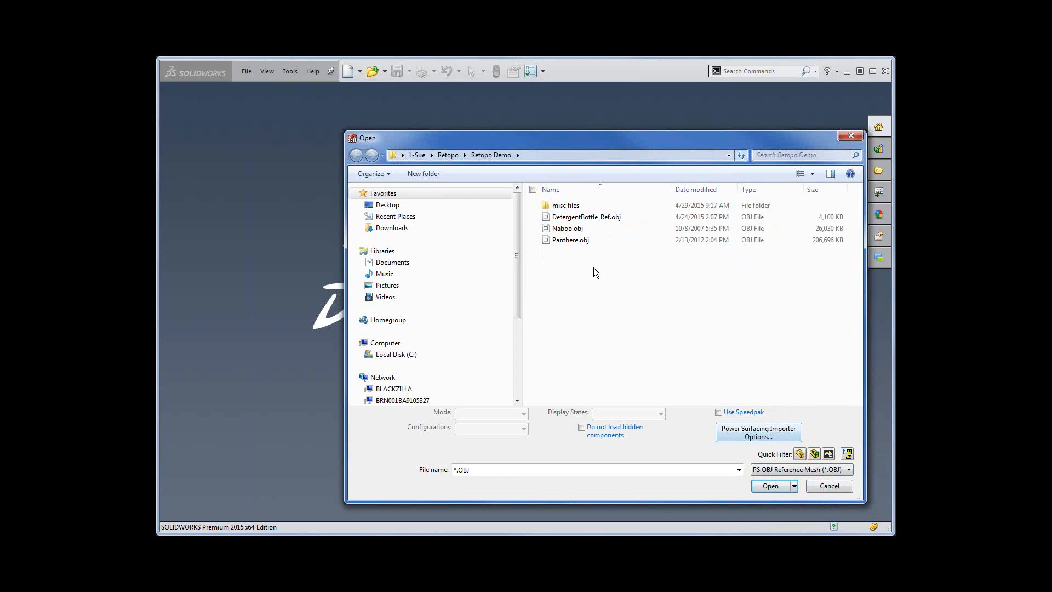
double_click(562, 231)
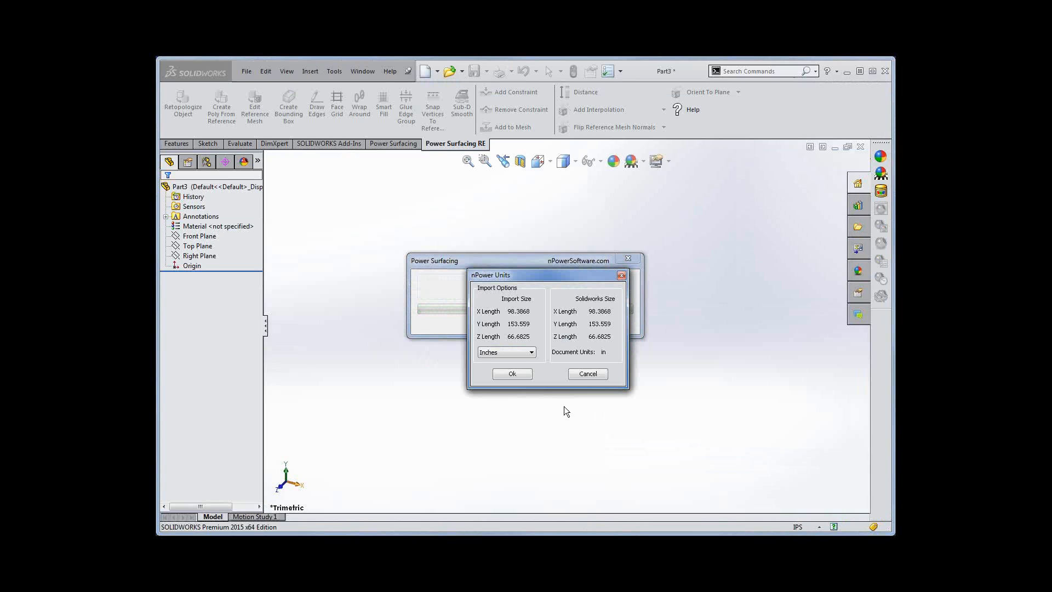
Step: Set the import units to Centimeters and complete the import of the Naboo reference mesh
left_click(501, 355)
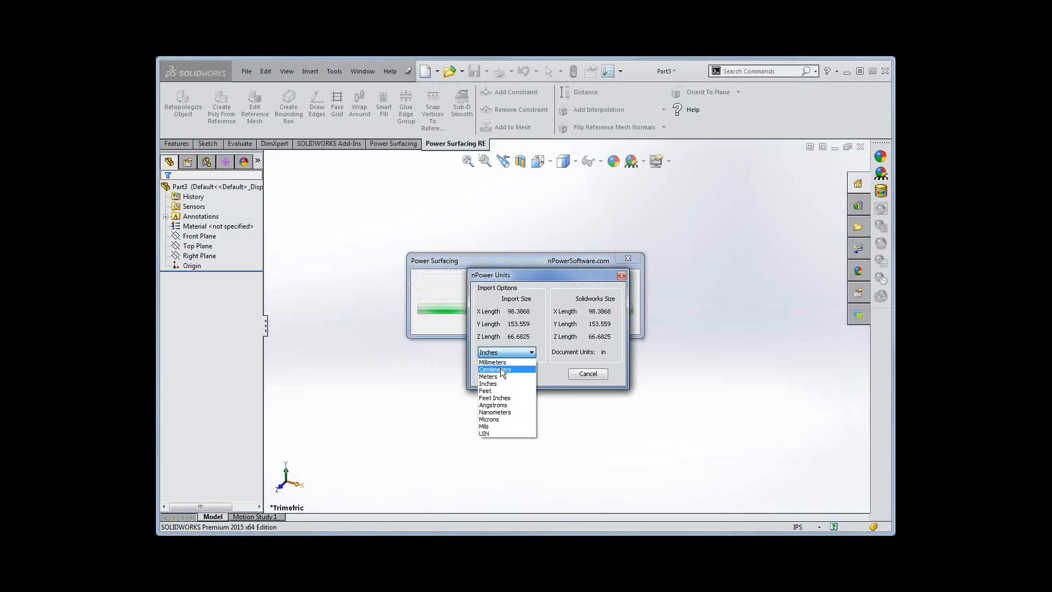
left_click(500, 368)
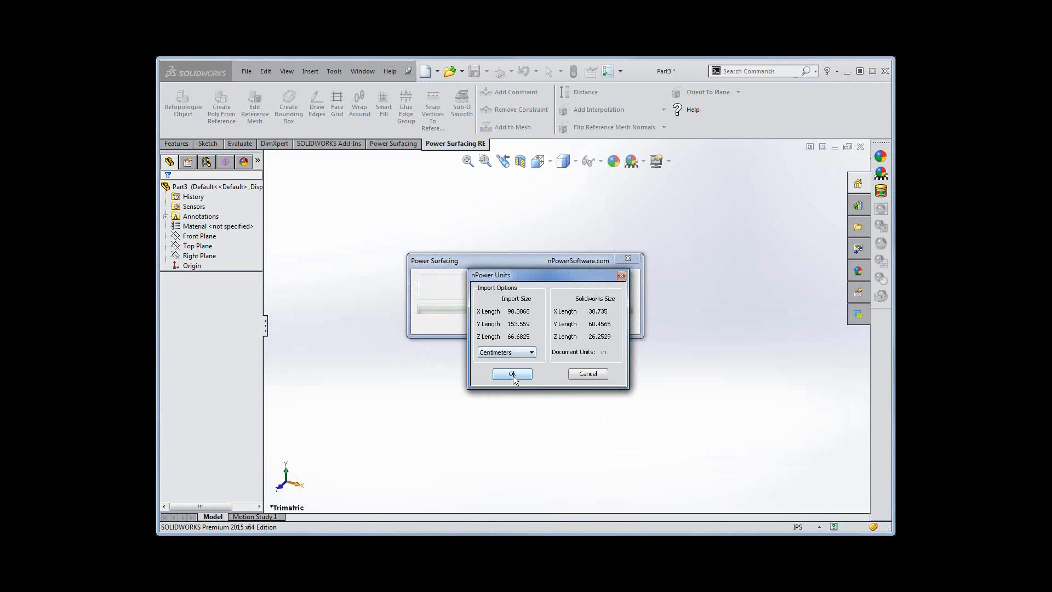
left_click(512, 375)
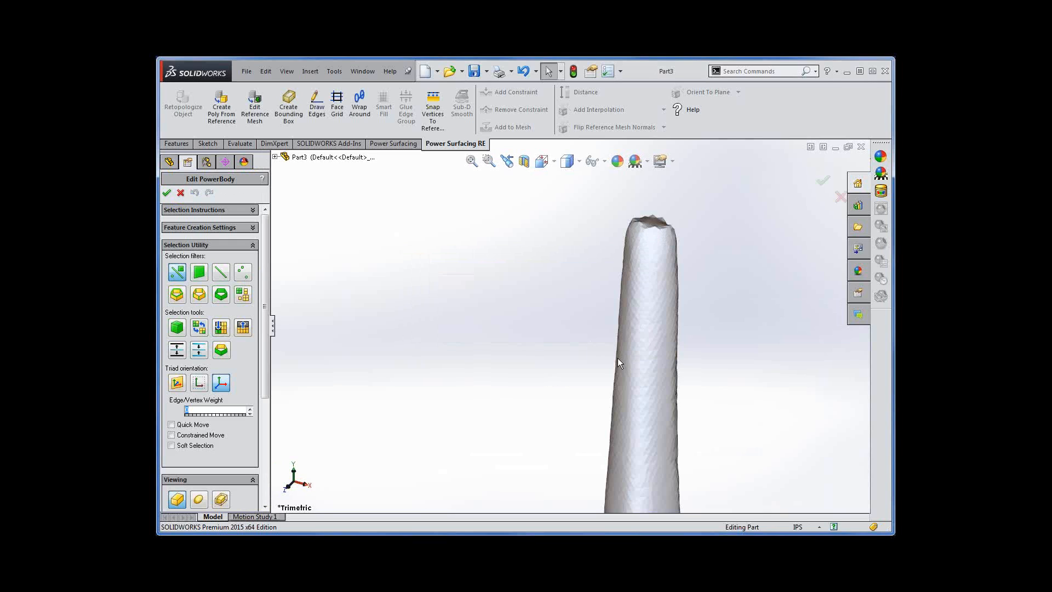
Step: Examine the whole Naboo ship mesh from several angles, including the Top view and the upper hull
scroll(567, 439, "up", 5)
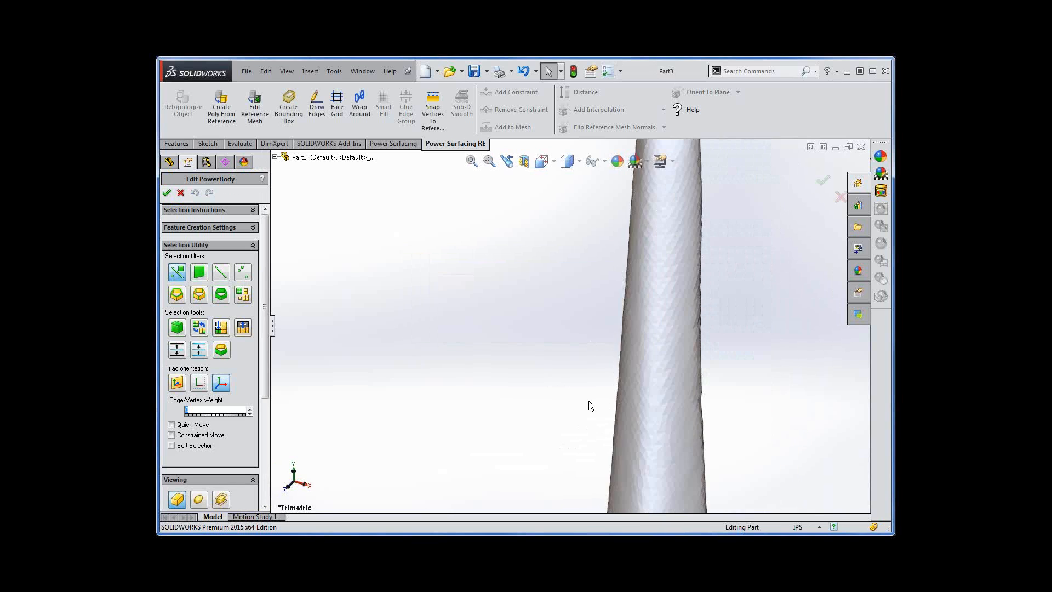
scroll(580, 426, "up", 5)
scroll(577, 340, "down", 3)
scroll(560, 301, "up", 2)
scroll(560, 301, "down", 2)
middle_click_drag(567, 324, 575, 377, "ctrl")
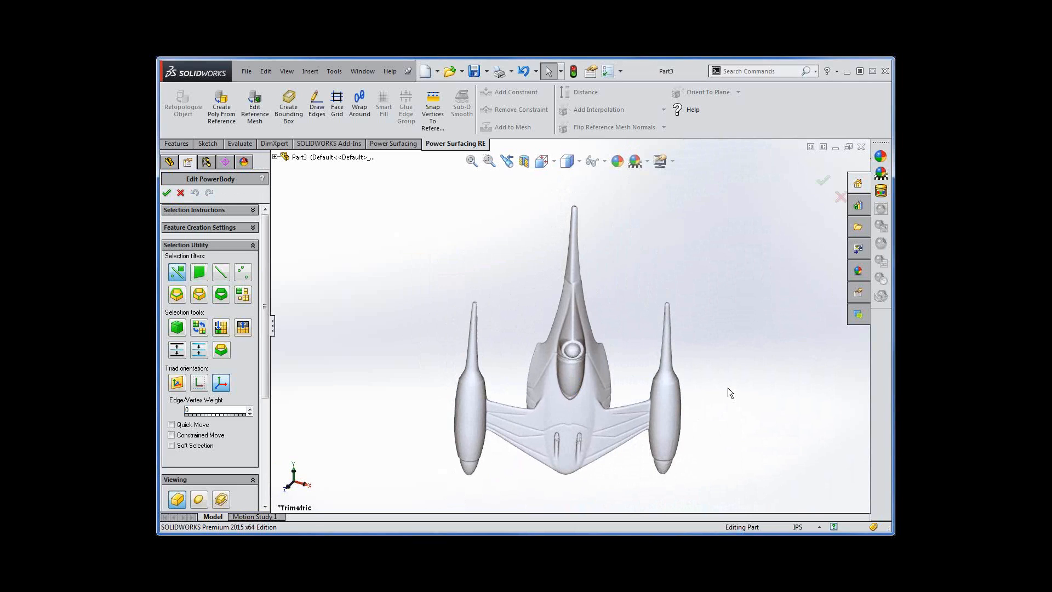
left_click(555, 163)
left_click(562, 198)
scroll(579, 353, "down", 4)
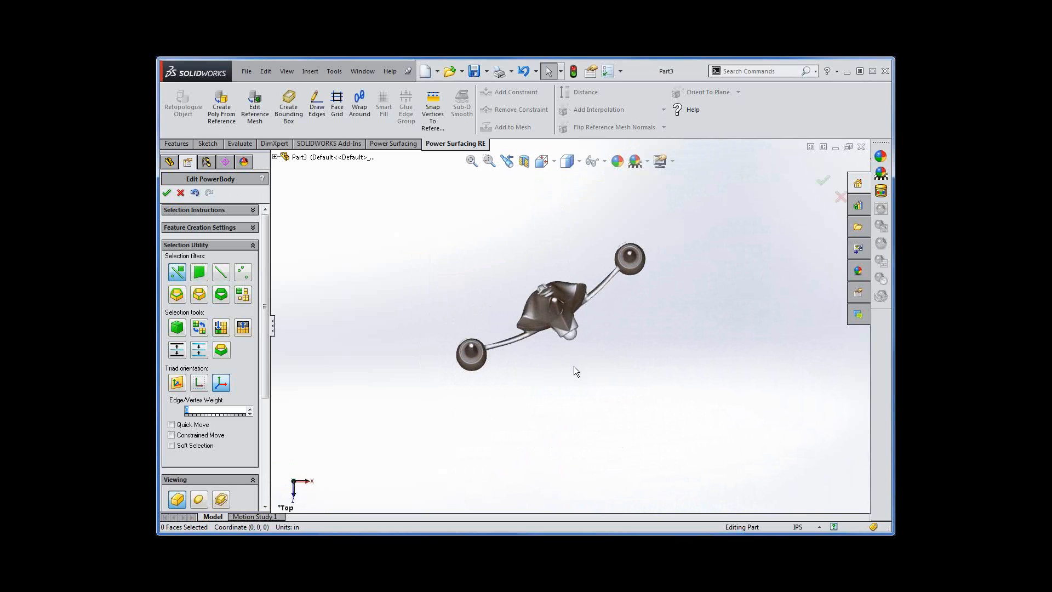
middle_click_drag(559, 360, 544, 228)
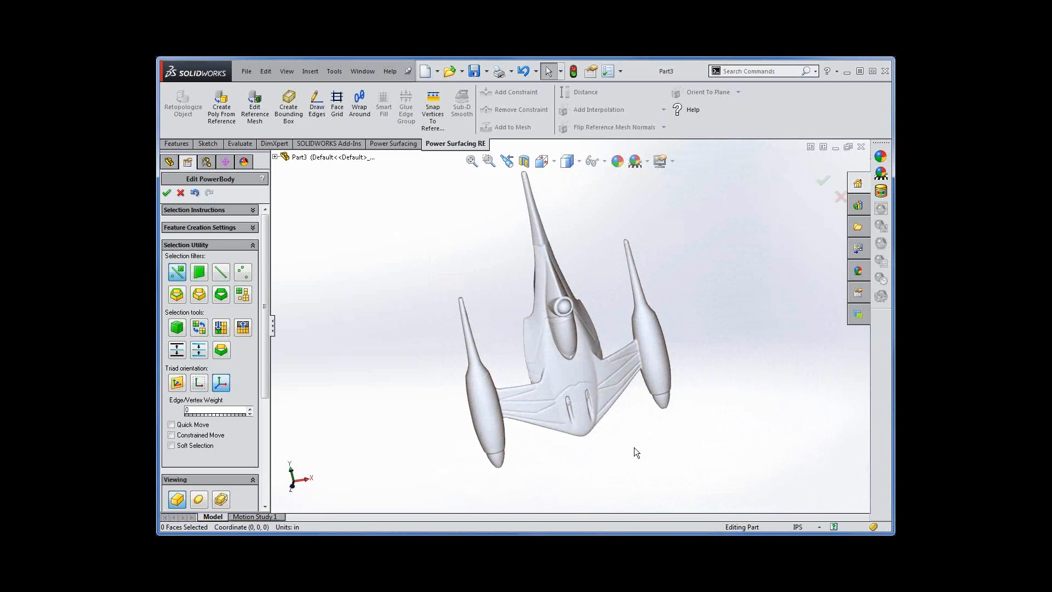
middle_click_drag(637, 448, 615, 452)
middle_click_drag(568, 384, 558, 376)
scroll(555, 342, "down", 2)
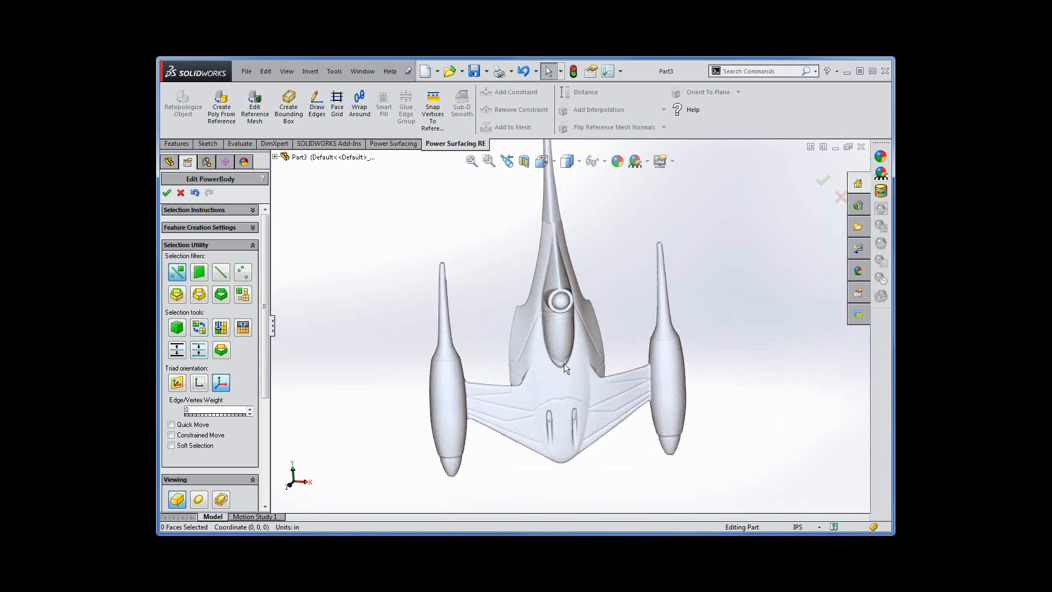
Step: Edit the reference mesh, place a local-orientation triad on the hull behind the cockpit, and orient the ship to the Front Plane
left_click(255, 116)
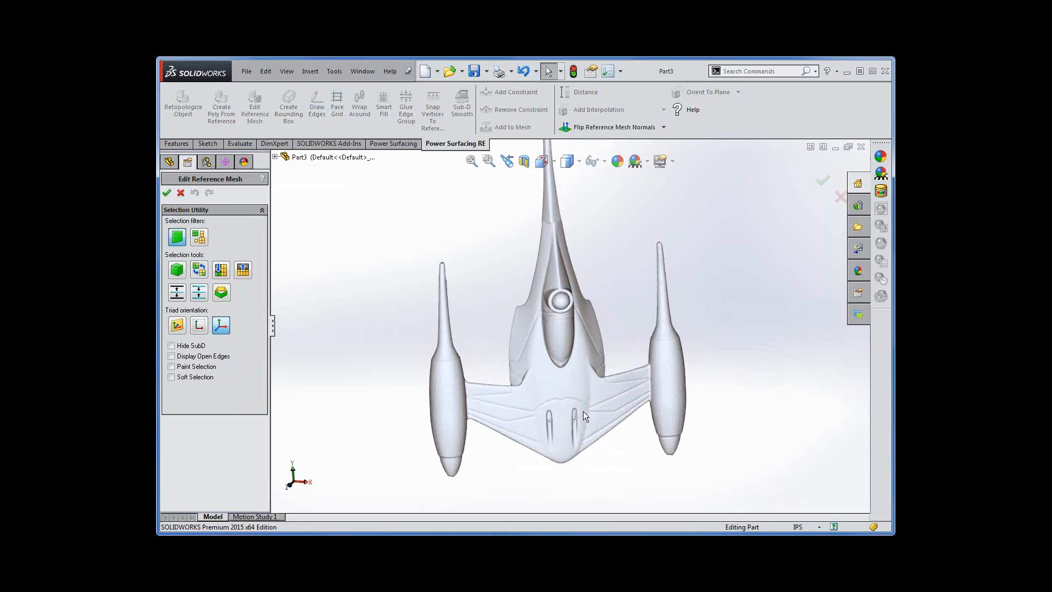
left_click(561, 374)
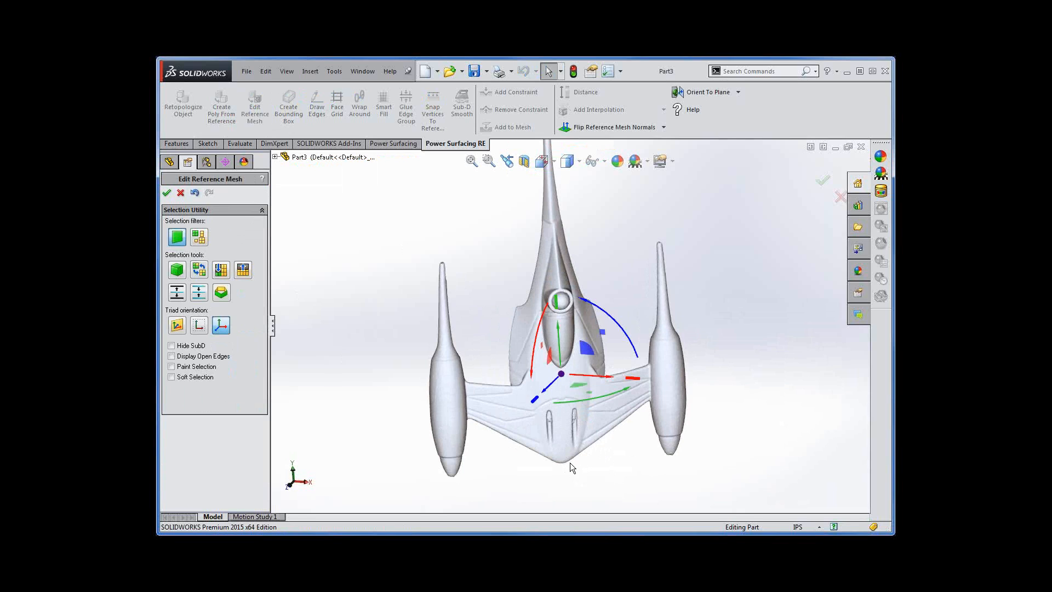
left_click(178, 327)
middle_click_drag(583, 485, 572, 430)
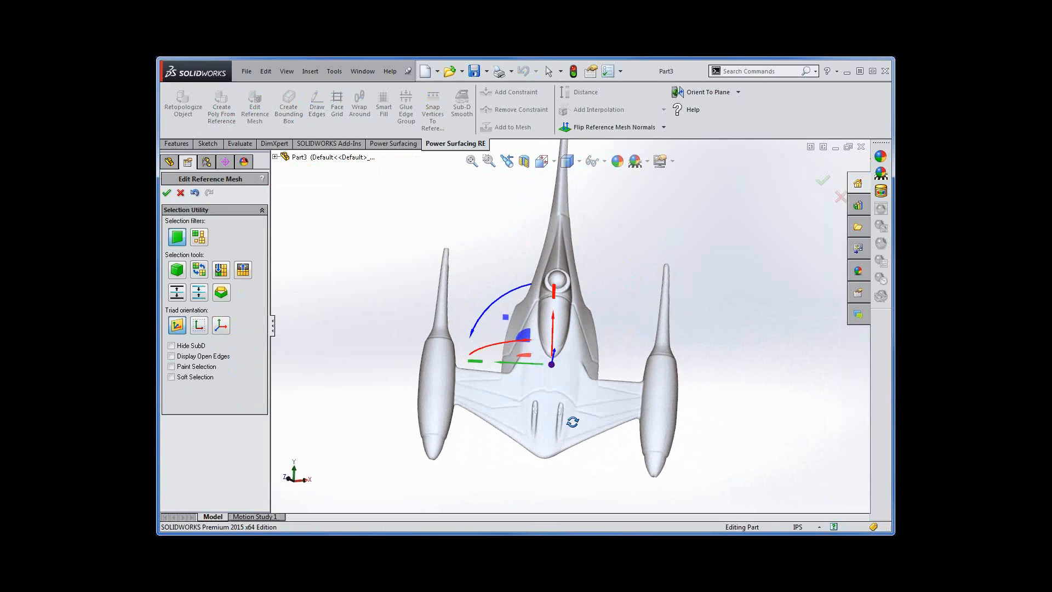
right_click(626, 367)
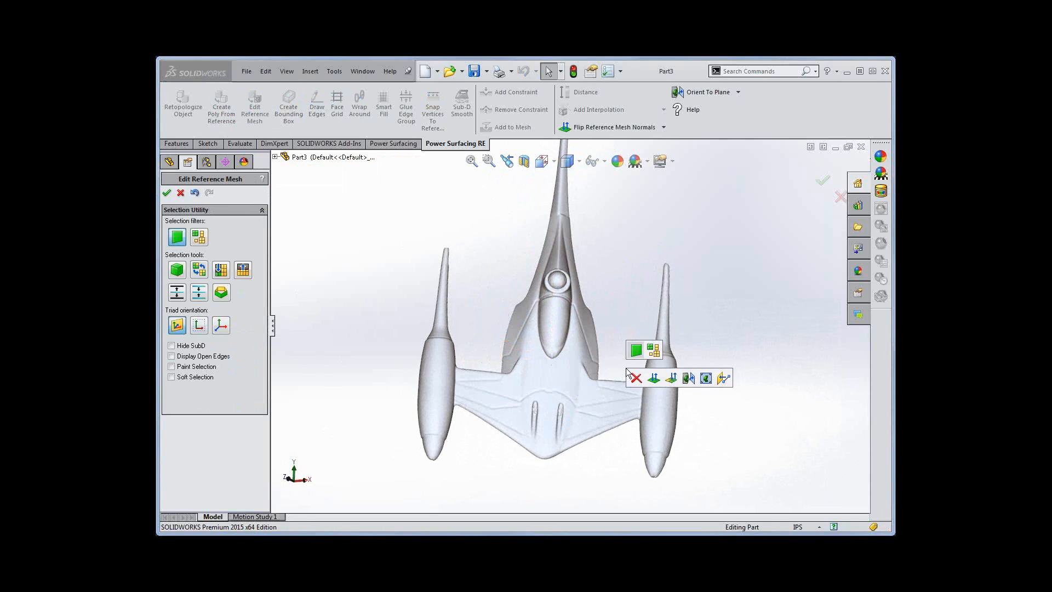
left_click(689, 379)
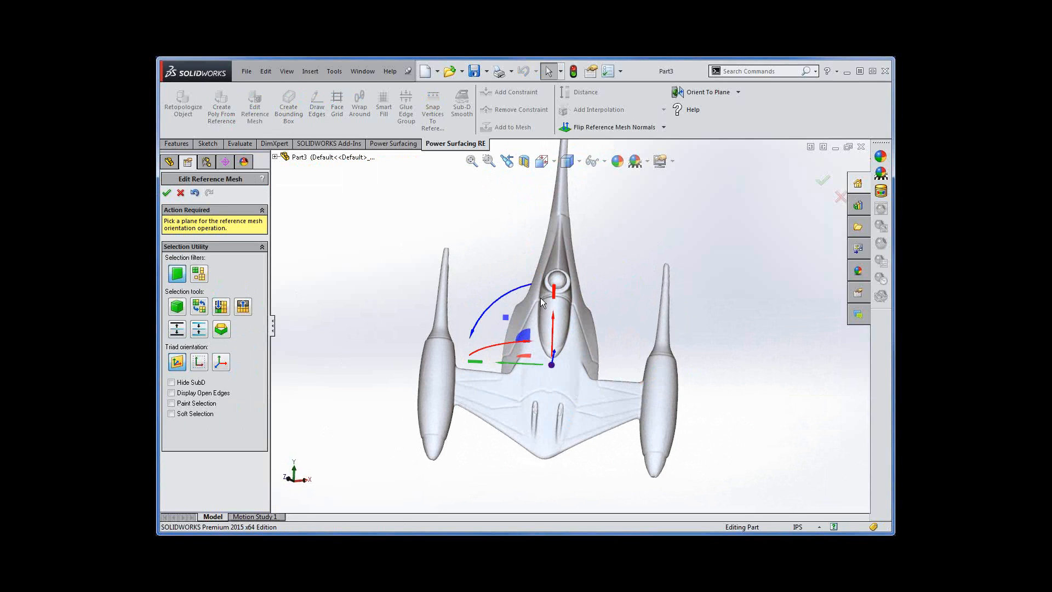
left_click(275, 157)
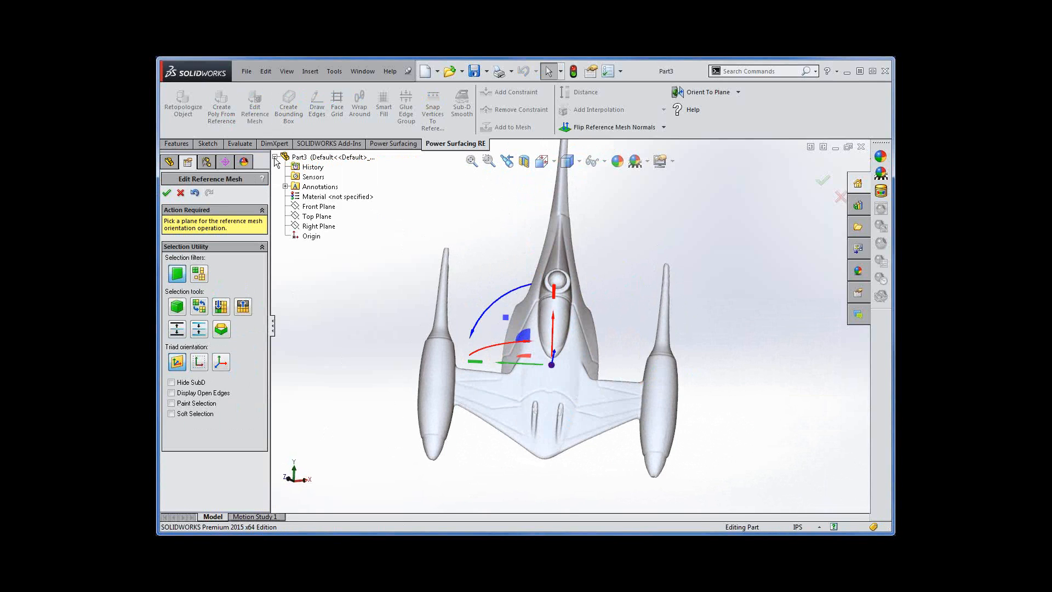
left_click(309, 207)
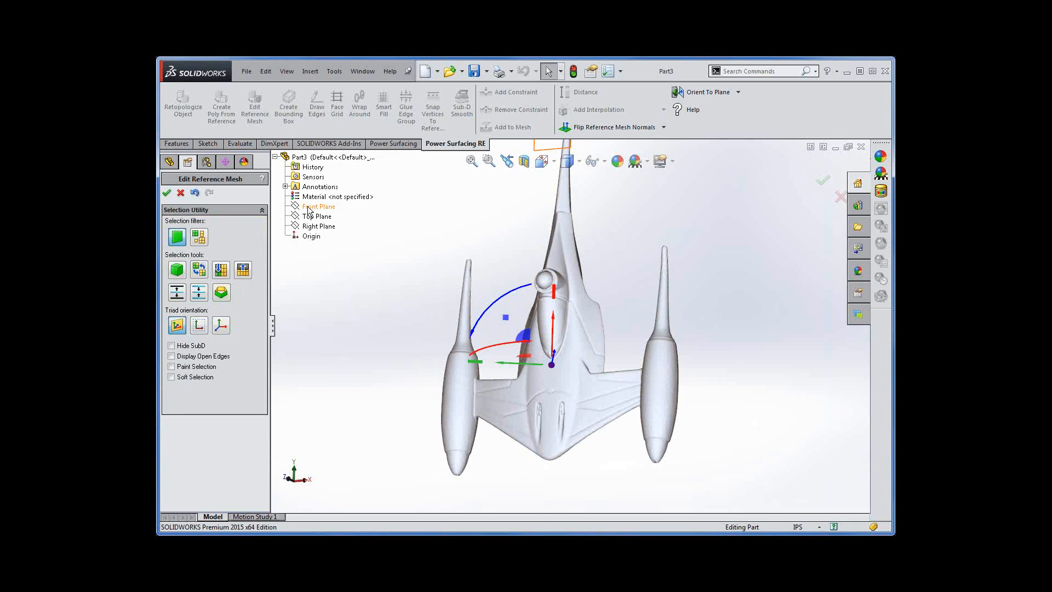
Step: Reposition the ship's reference mesh relative to the Front Plane
right_click(376, 224)
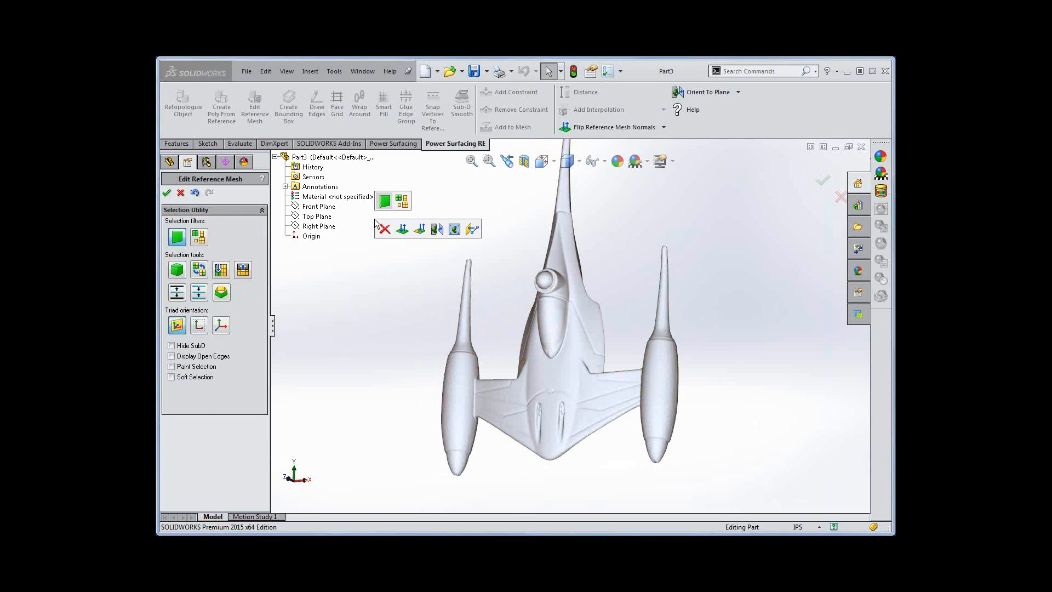
left_click(455, 229)
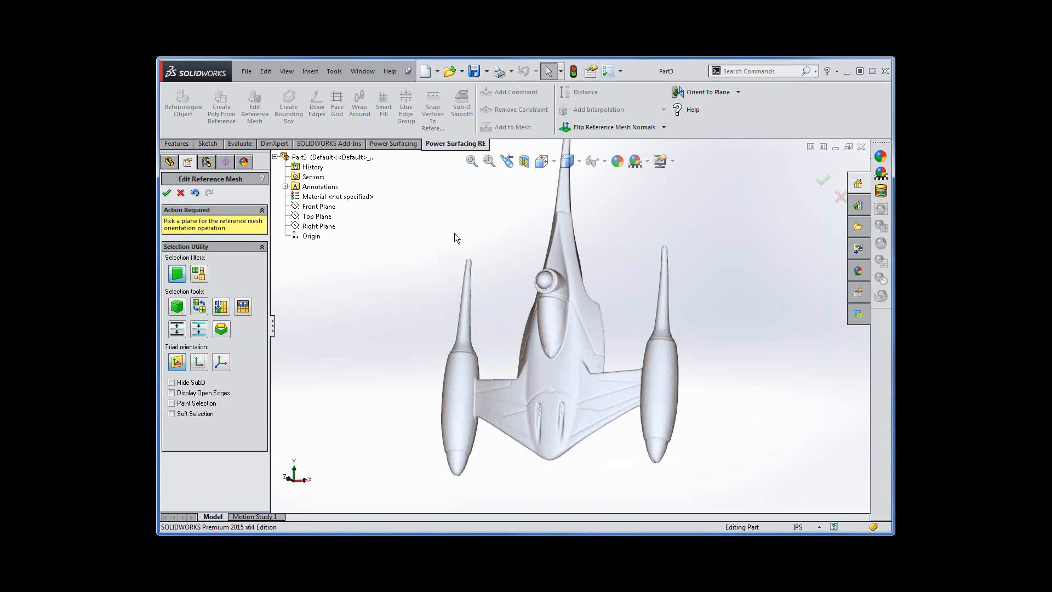
left_click(315, 208)
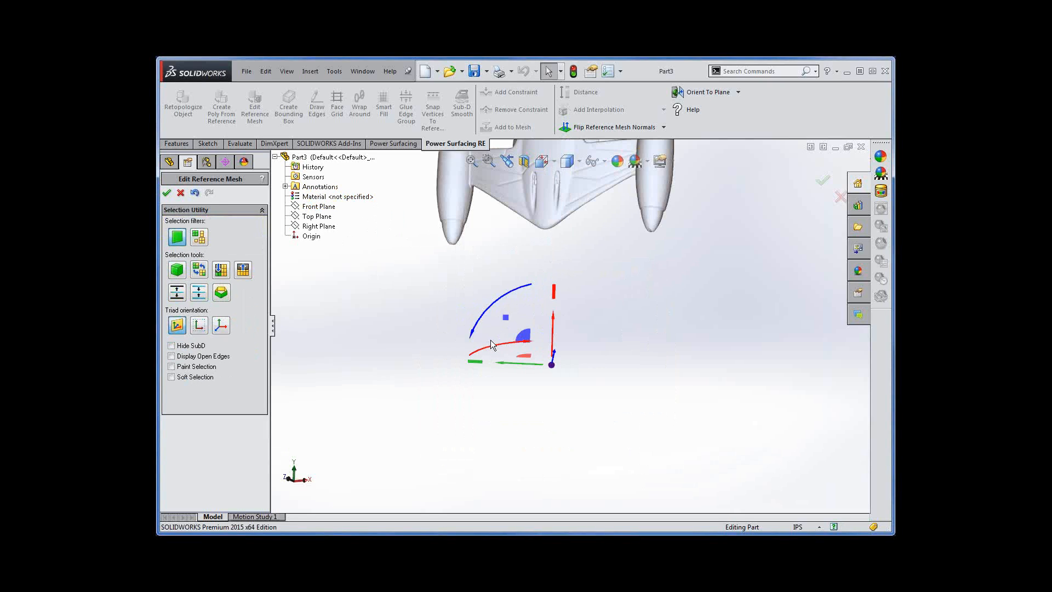
Step: Show the Top Plane and Right Plane and check the ship's alignment against them from several angles
scroll(559, 306, "down", 1)
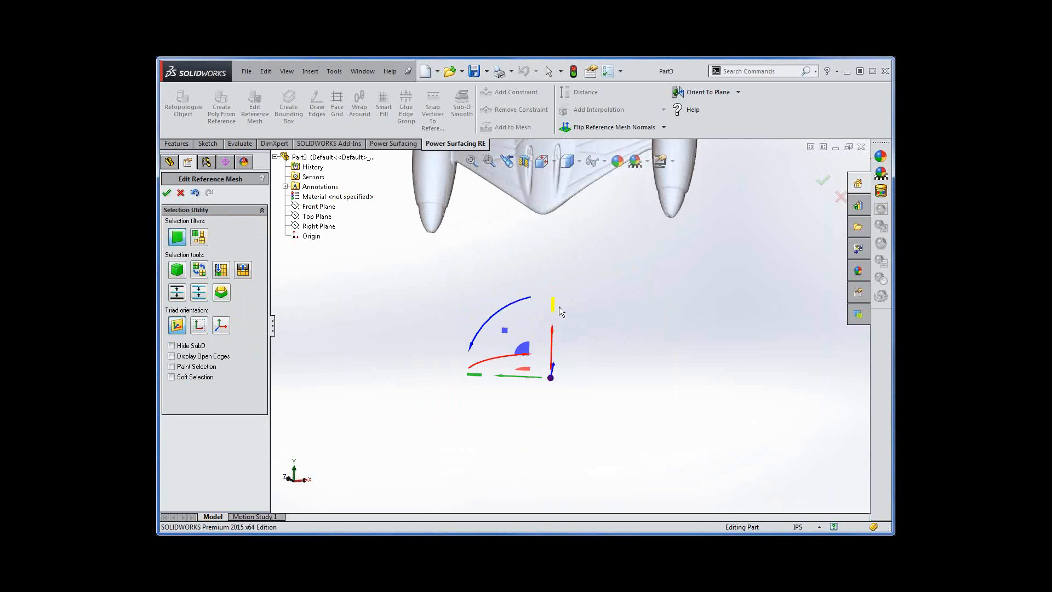
scroll(558, 307, "up", 5)
middle_click_drag(576, 332, 570, 418, "ctrl")
left_click(318, 219)
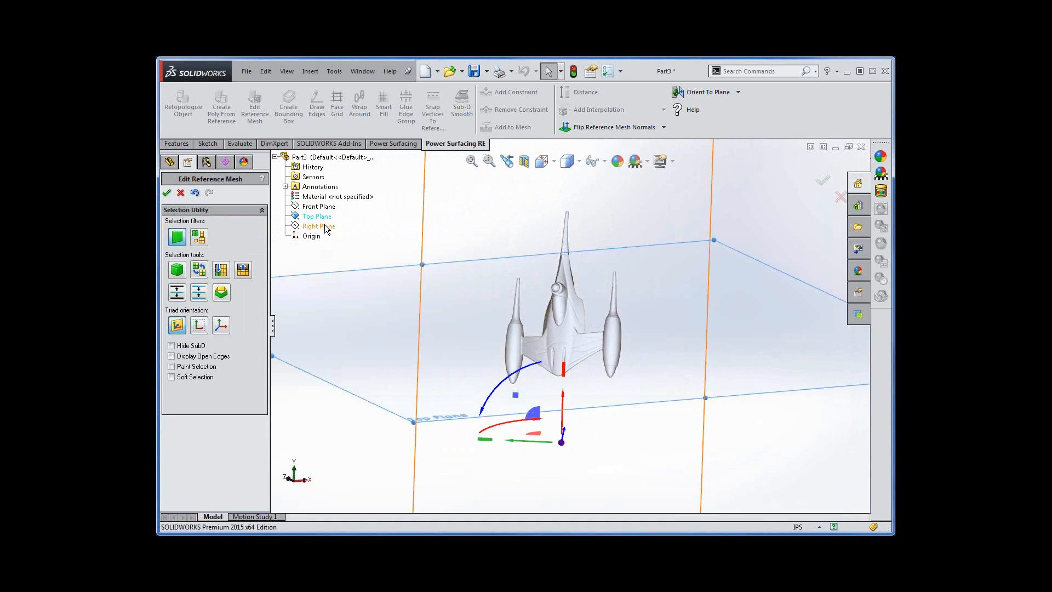
left_click(323, 227)
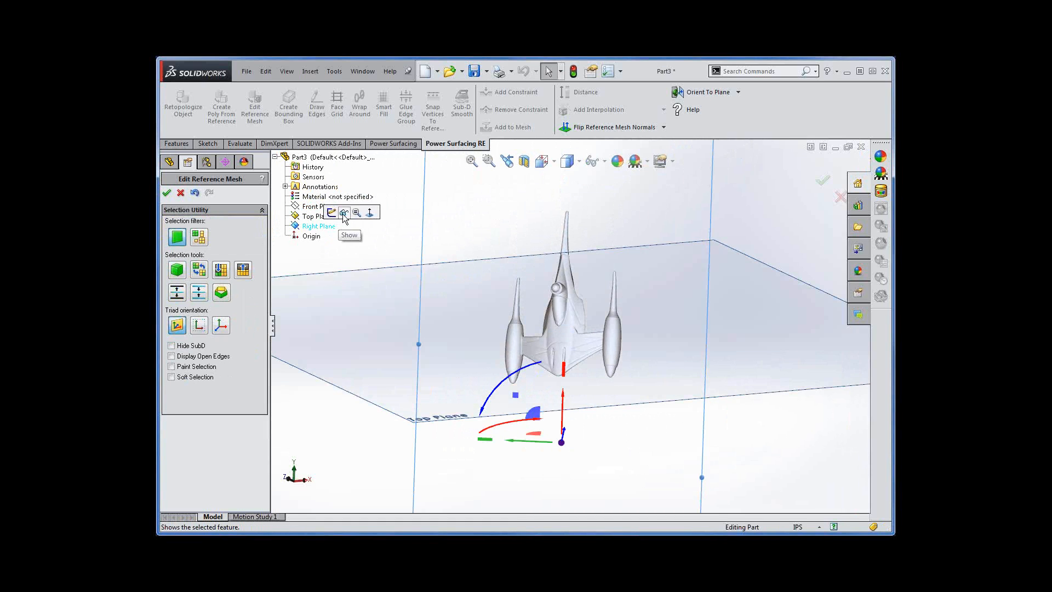
middle_click_drag(564, 470, 577, 400)
left_click(428, 432)
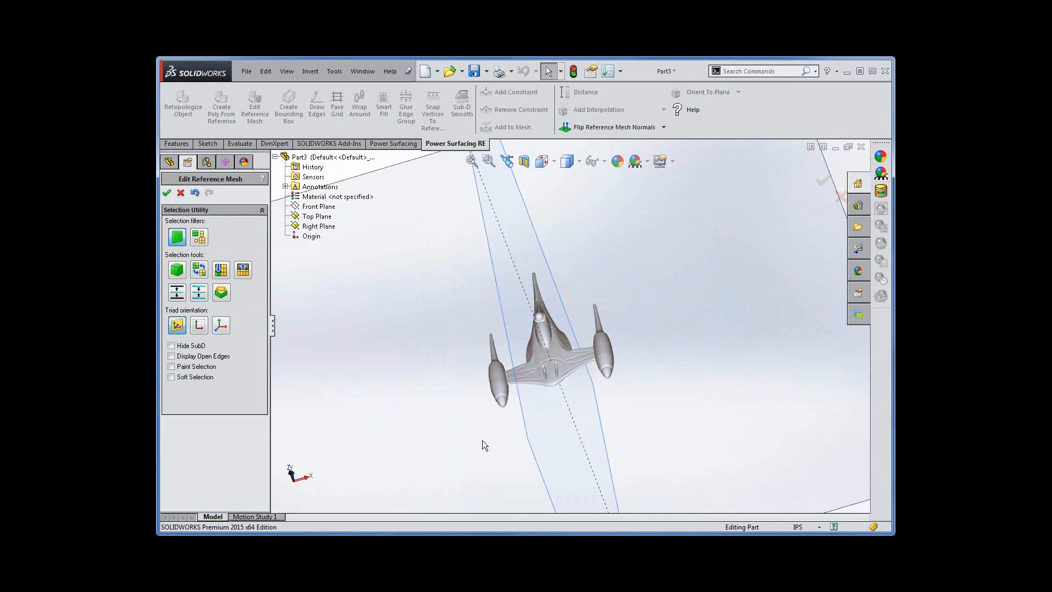
middle_click_drag(595, 461, 590, 531)
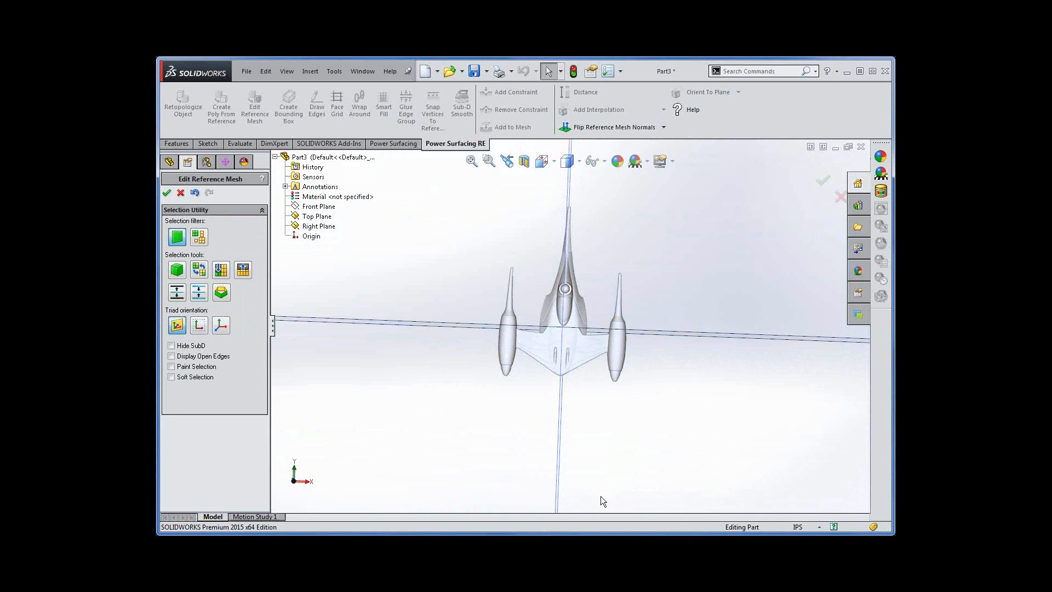
middle_click_drag(601, 474, 599, 429)
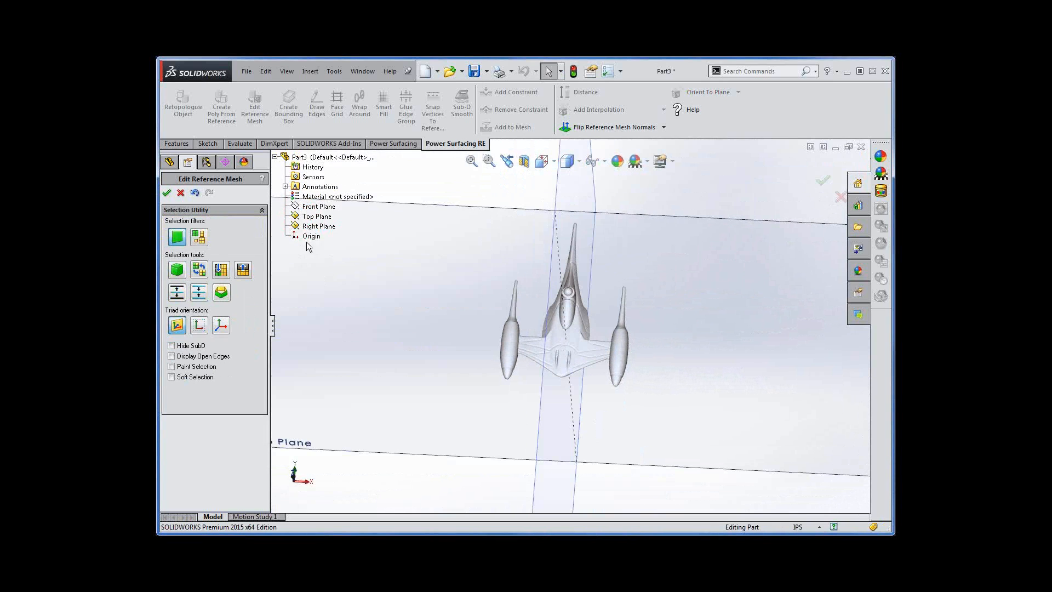
Step: Hide the Top Plane and view the ship from the Front against the Right Plane
left_click(317, 216)
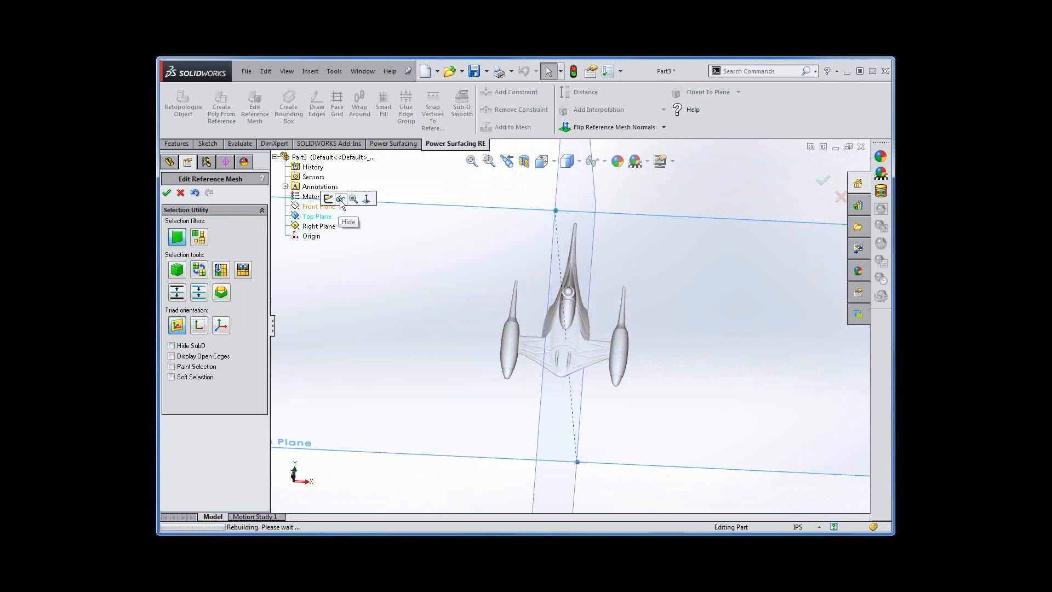
left_click(345, 202)
left_click(542, 161)
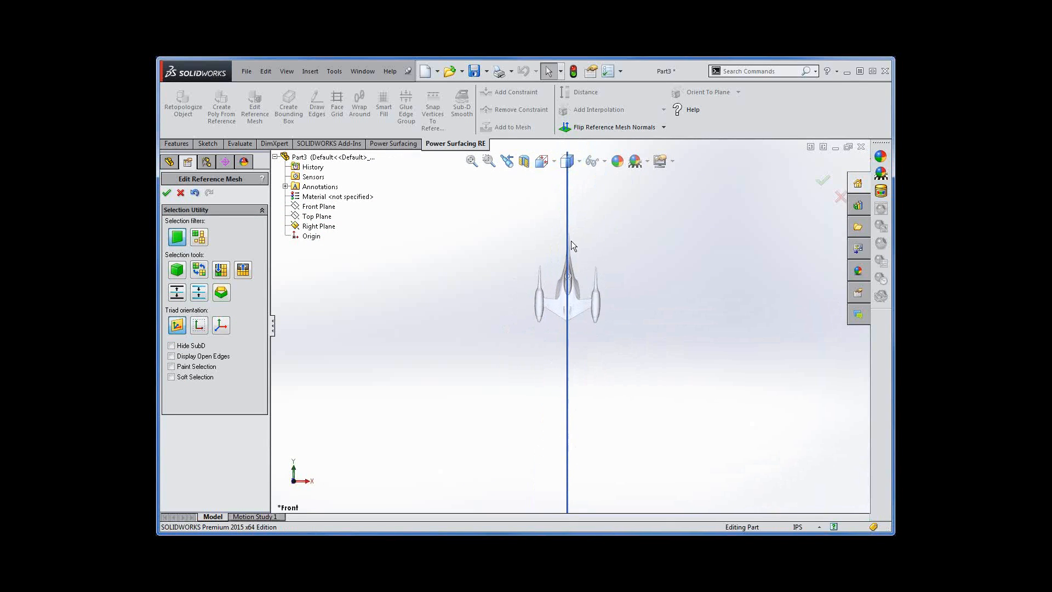
scroll(566, 273, "down", 2)
middle_click_drag(573, 435, 571, 398, "ctrl")
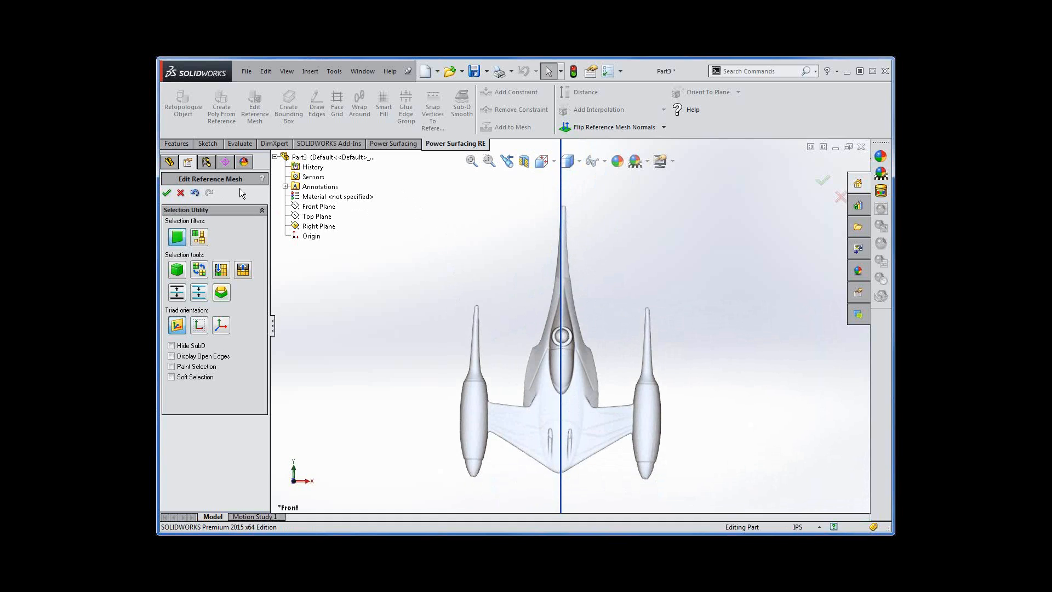
Step: Select the whole ship mesh and turn off Rotation Snap in the Advanced Triad Options
left_click_drag(431, 189, 689, 502)
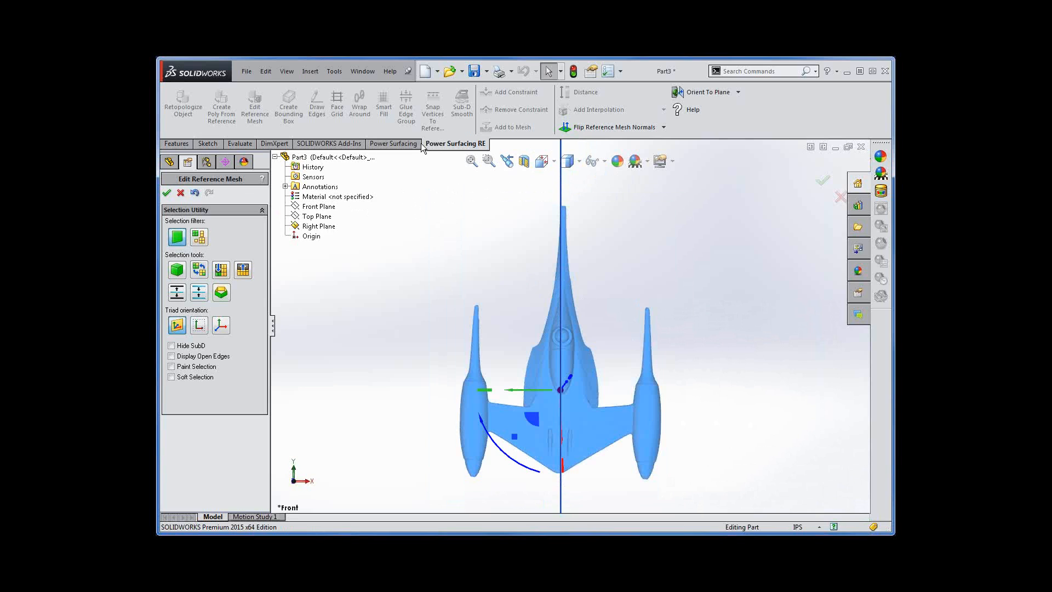
left_click(406, 144)
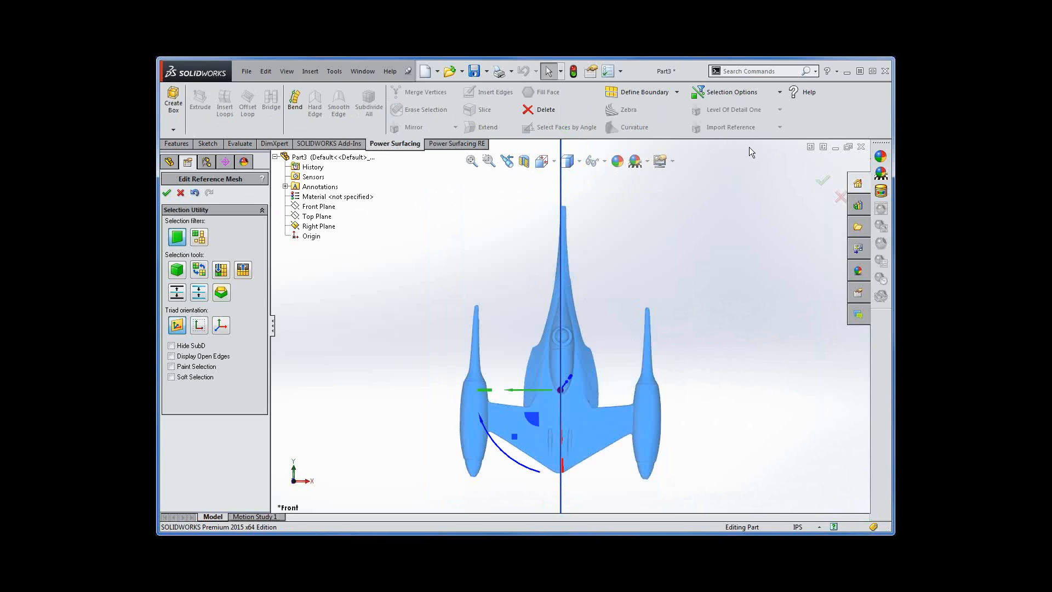
left_click(780, 92)
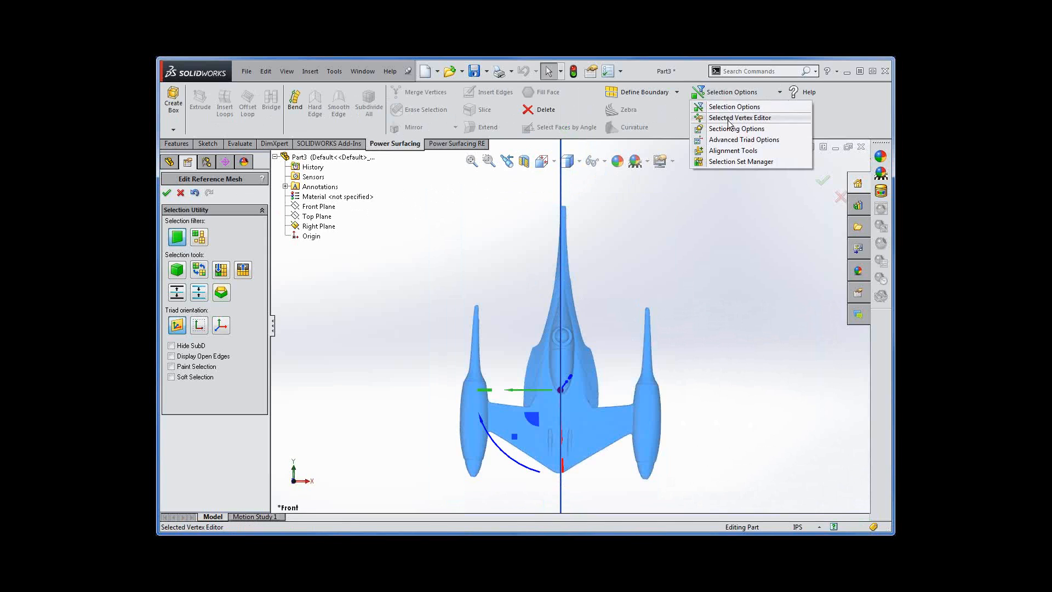
left_click(727, 140)
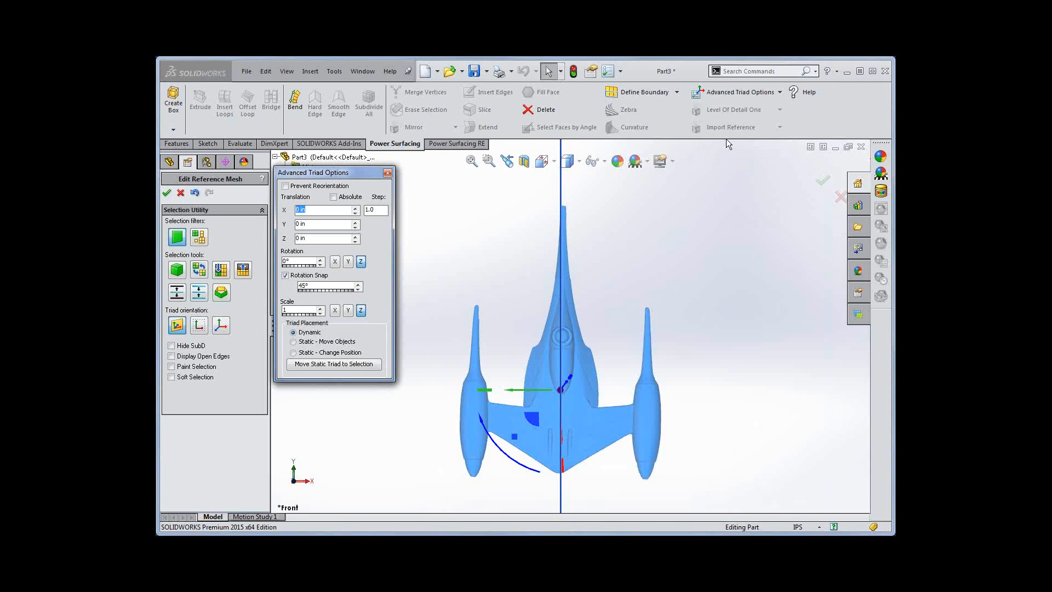
left_click(285, 275)
left_click(284, 275)
left_click(284, 275)
Step: Rotate the selected ship mesh freehand by fractions of a degree to straighten it along the Right Plane
left_click_drag(495, 443, 494, 445)
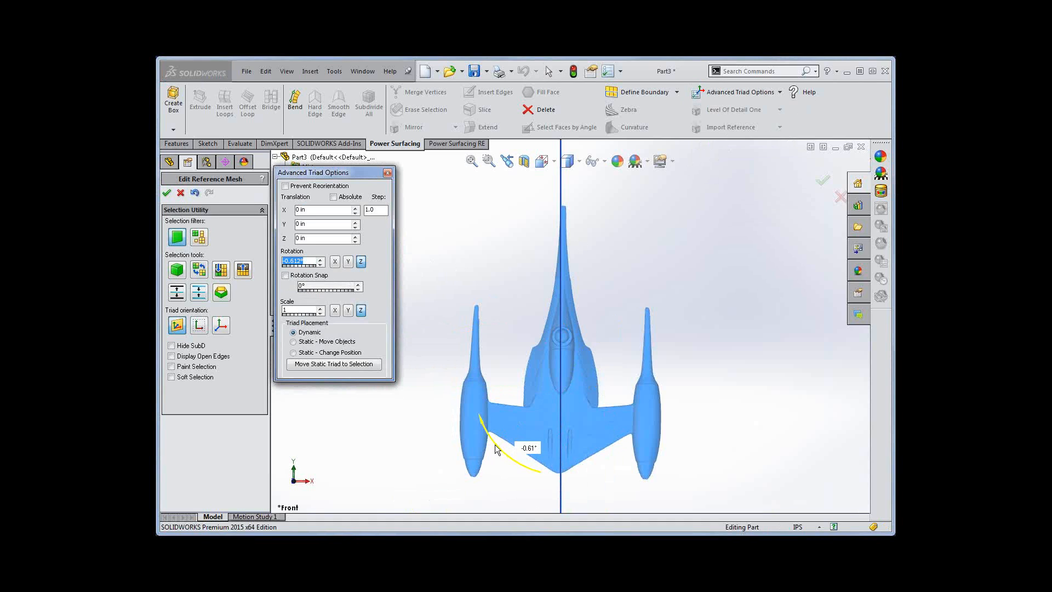
left_click_drag(495, 445, 494, 443)
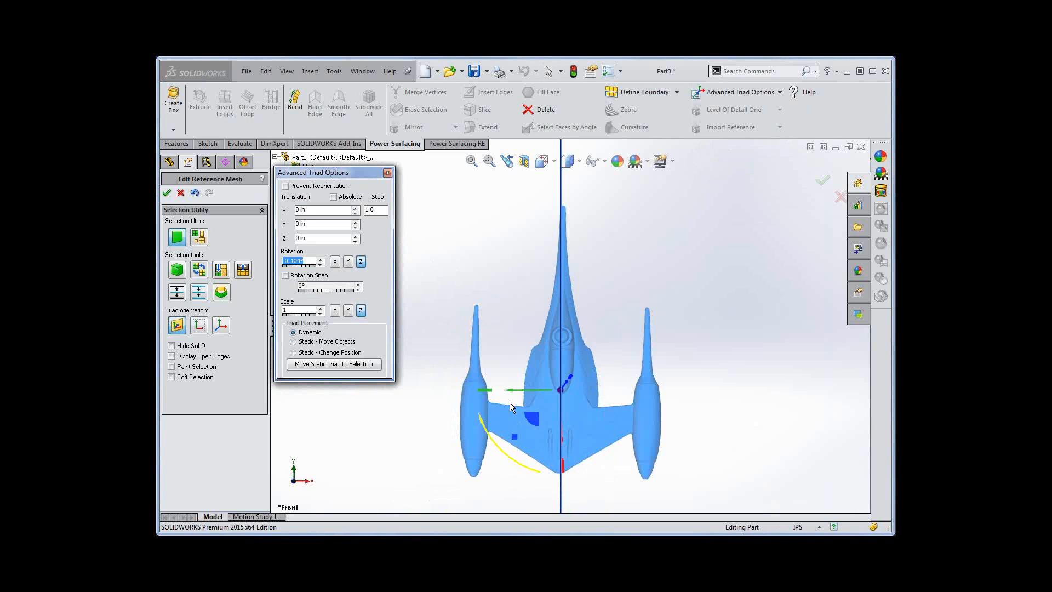
left_click_drag(506, 458, 507, 456)
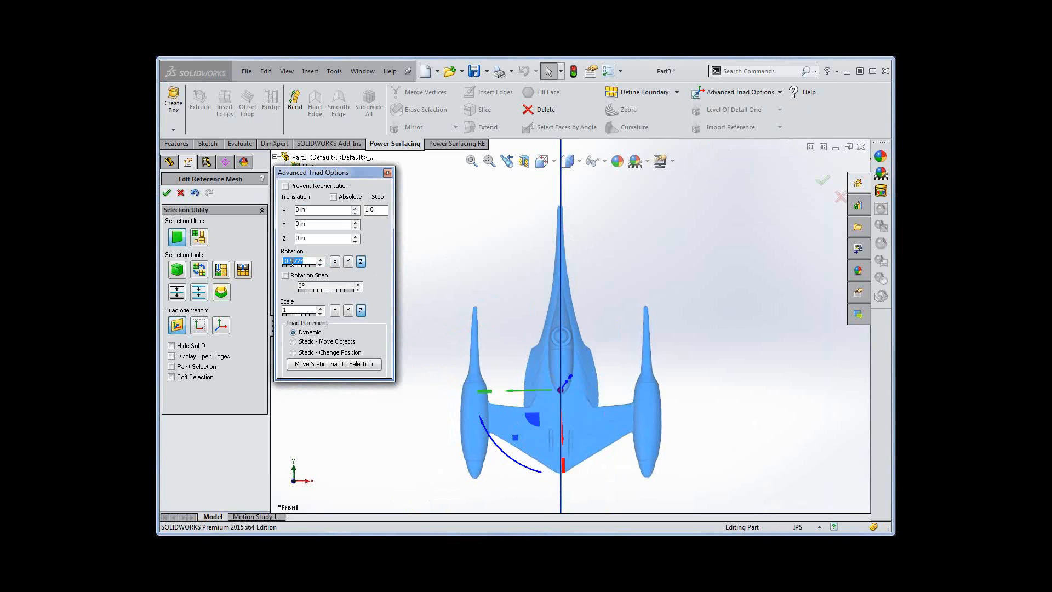
Step: Fine-tune the ship mesh's rotation by entering an exact value of about -0.9° in the Advanced Triad Options
left_click(297, 262)
double_click(298, 263)
left_click(294, 259)
left_click_drag(294, 260, 301, 261)
key("BackSpace")
key("ctrl+z")
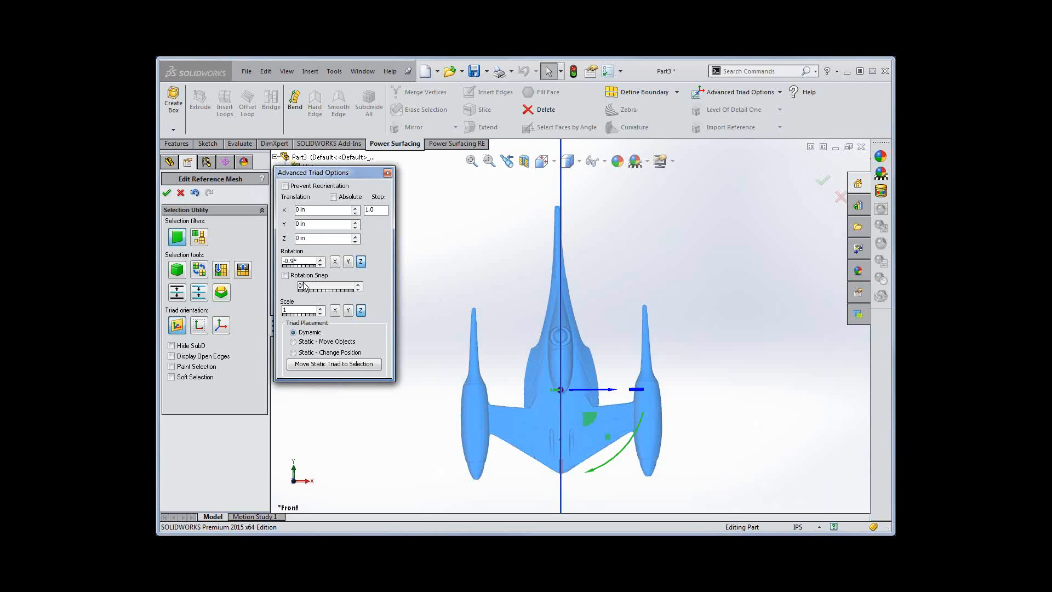
type("8")
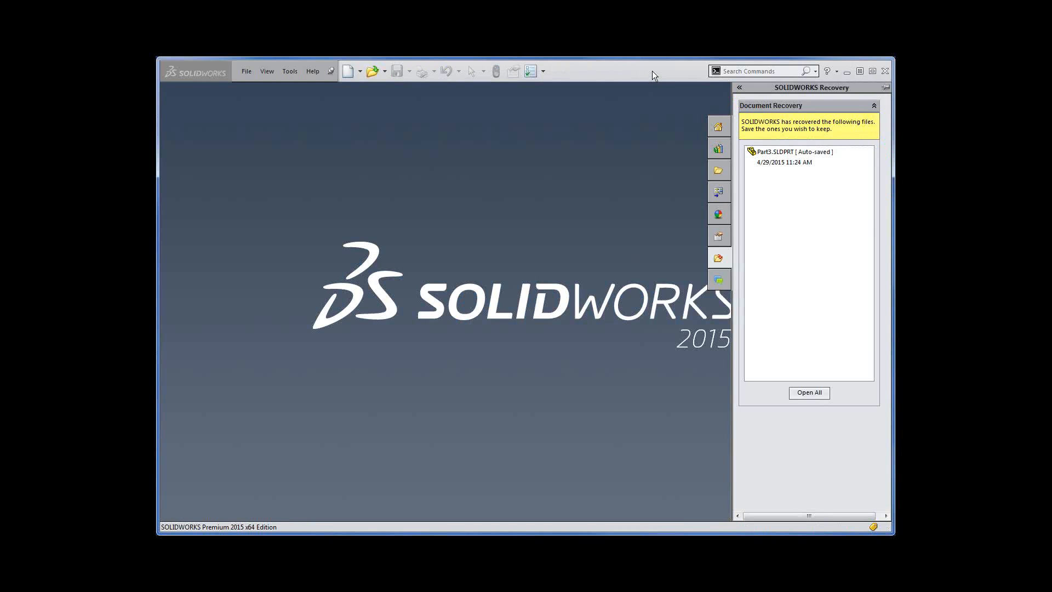
Step: Dismiss the document recovery list and open Naboo.obj again as a PS OBJ Reference Mesh
left_click(495, 138)
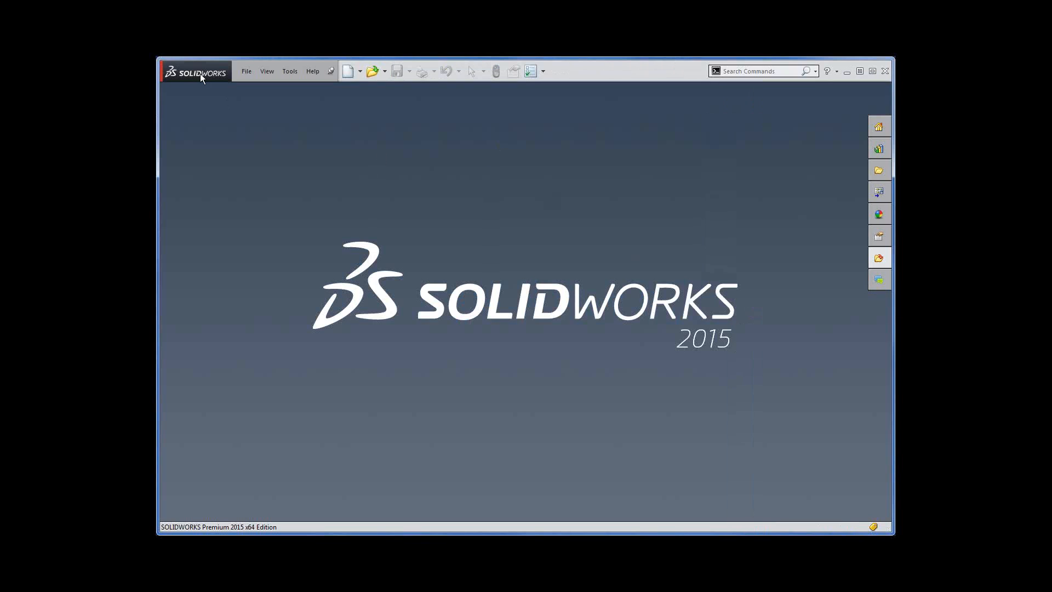
left_click(246, 71)
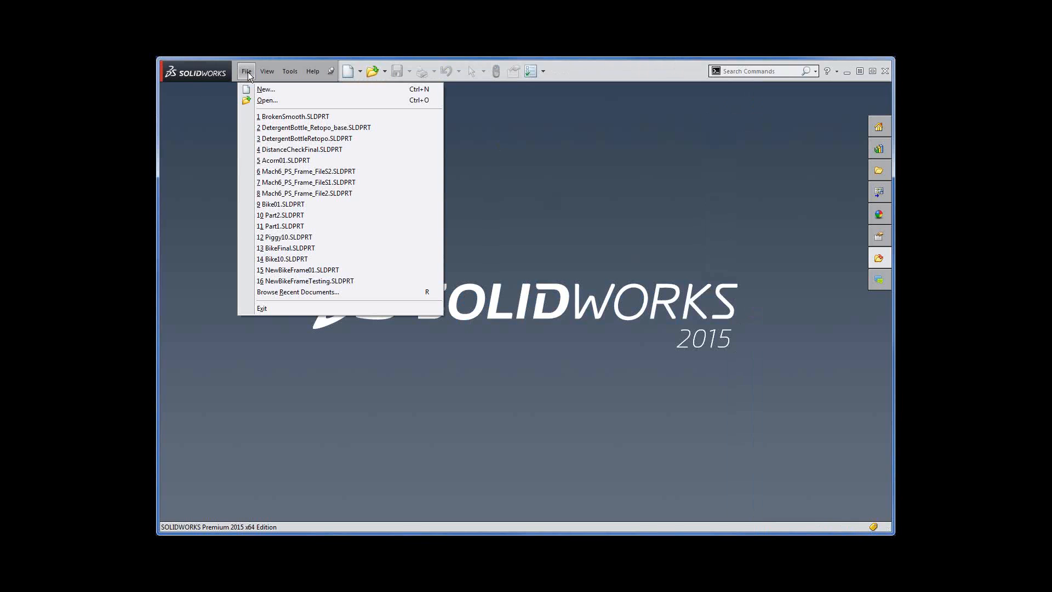
left_click(248, 70)
left_click(246, 71)
left_click(263, 101)
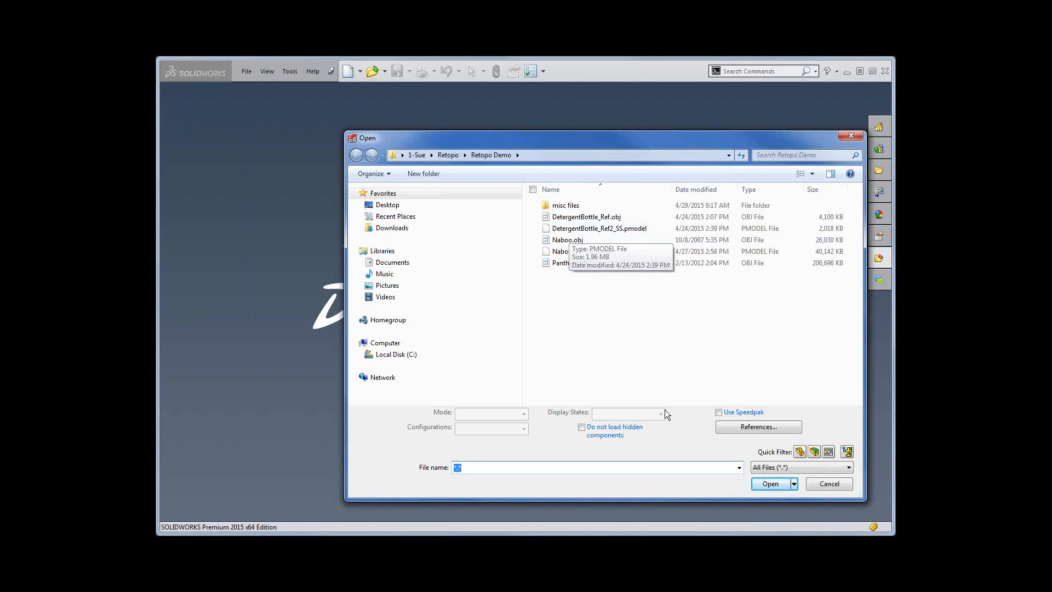
left_click(830, 469)
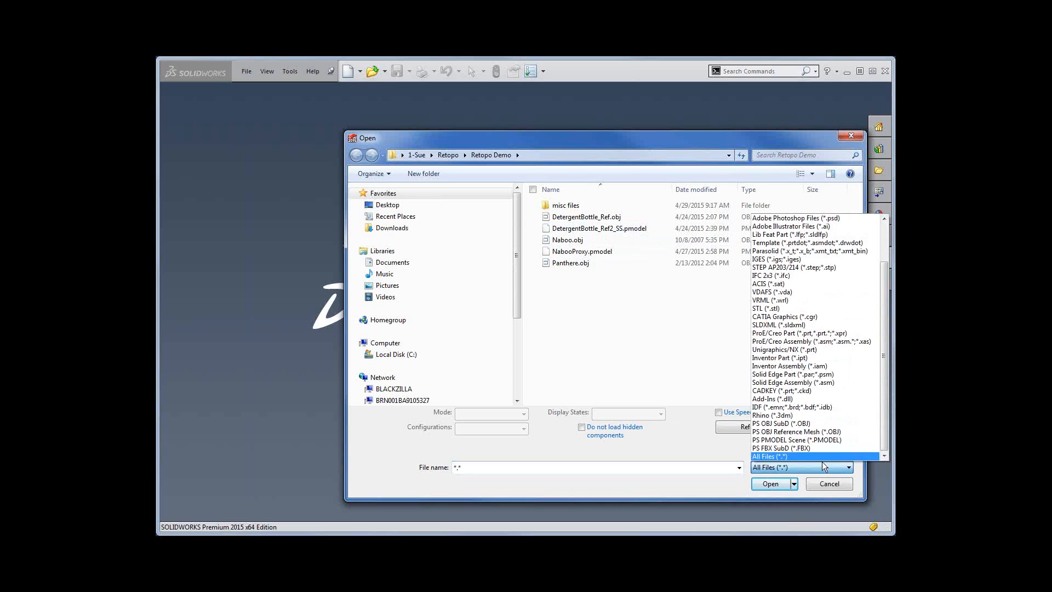
left_click(787, 435)
double_click(579, 238)
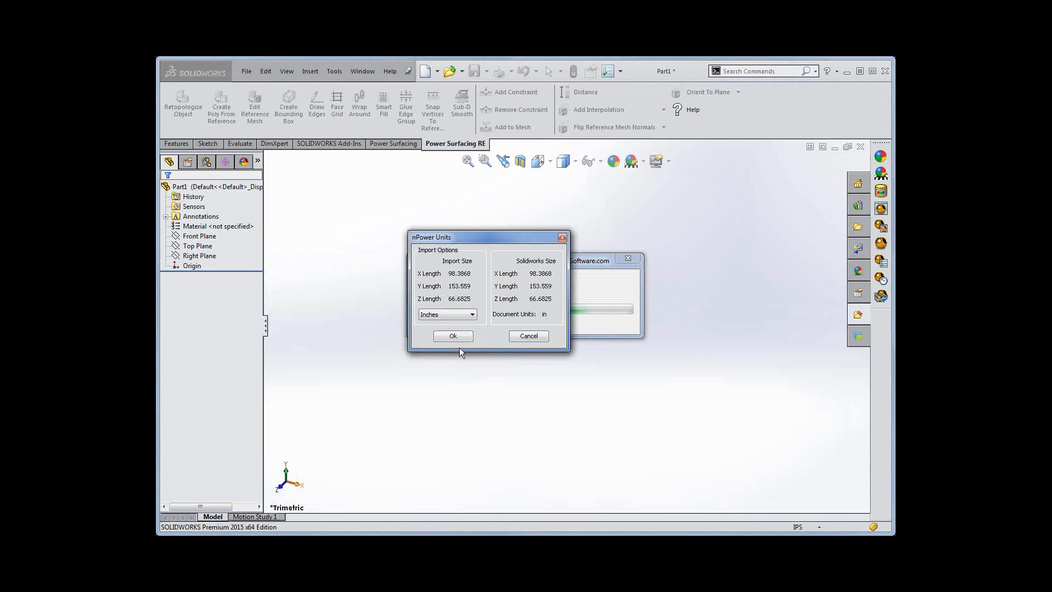
Step: Set the Naboo mesh's import units to Centimeters and complete the import
left_click(469, 315)
left_click(444, 336)
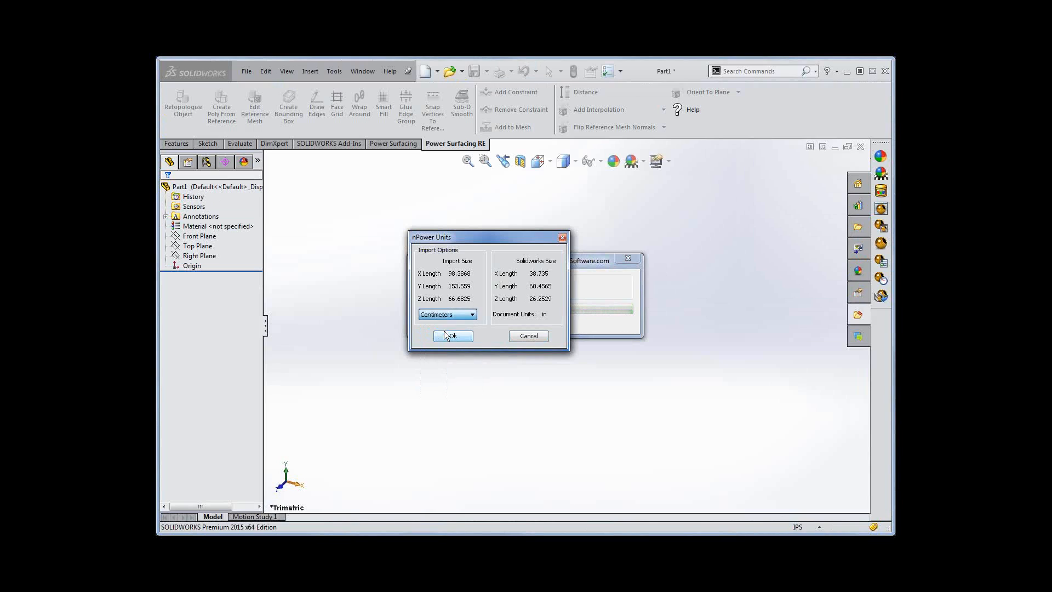
left_click(453, 337)
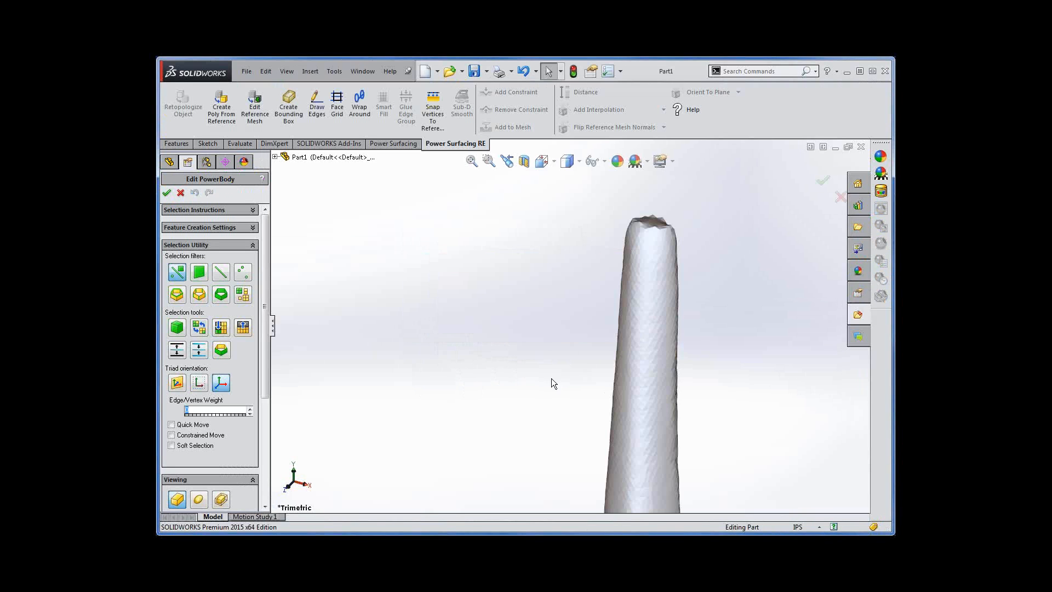
Step: Examine the imported Naboo ship mesh from above, from the side and from underneath, including the recessed details on the hull's underside
scroll(612, 422, "up", 5)
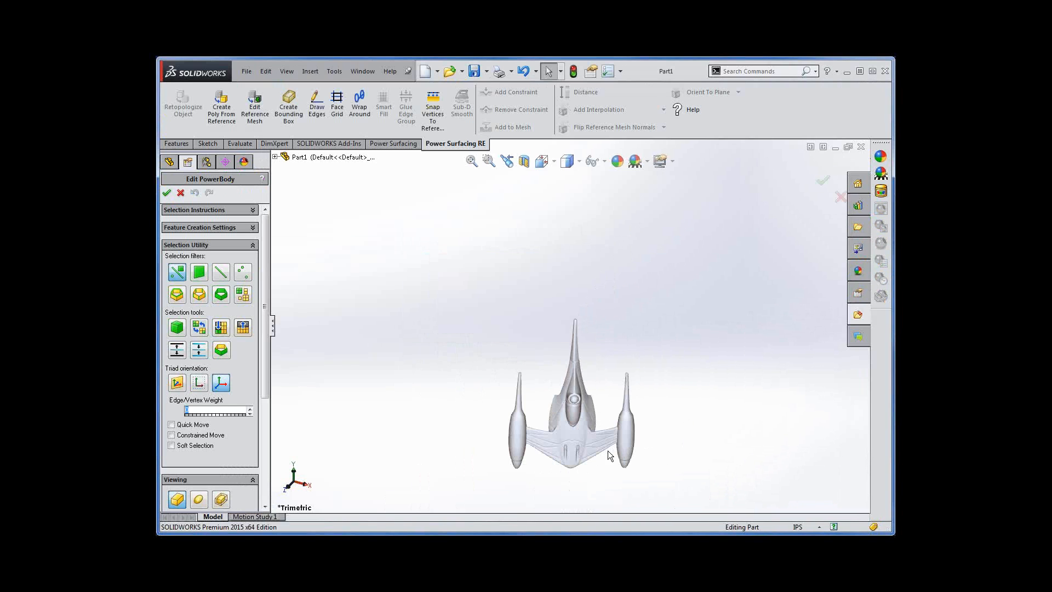
scroll(589, 430, "down", 2)
scroll(583, 383, "down", 5)
middle_click_drag(580, 369, 486, 330)
scroll(406, 239, "down", 3)
scroll(459, 258, "down", 2)
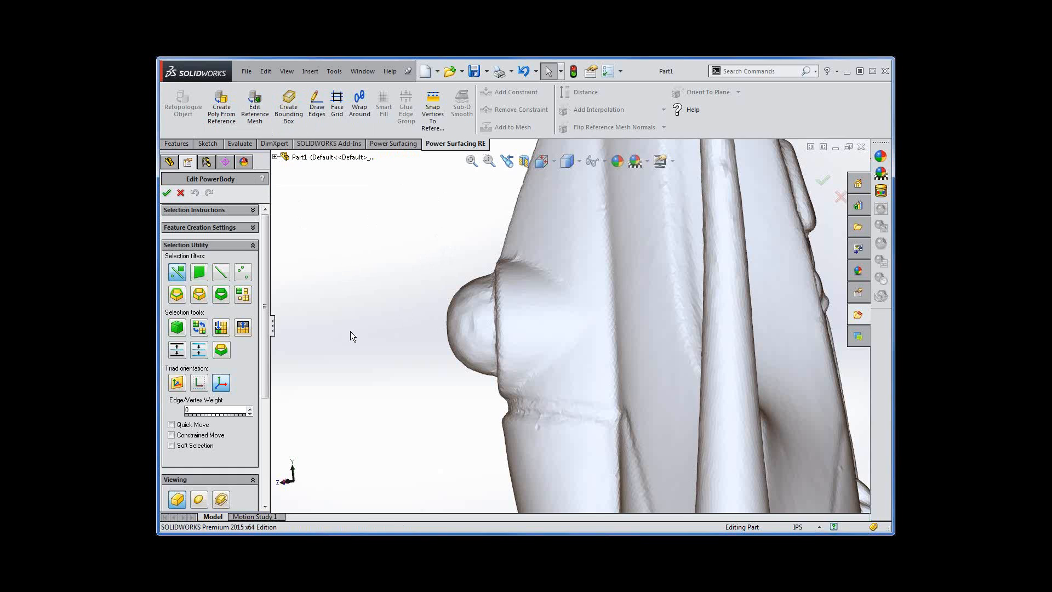
scroll(358, 329, "up", 7)
middle_click_drag(505, 390, 438, 385)
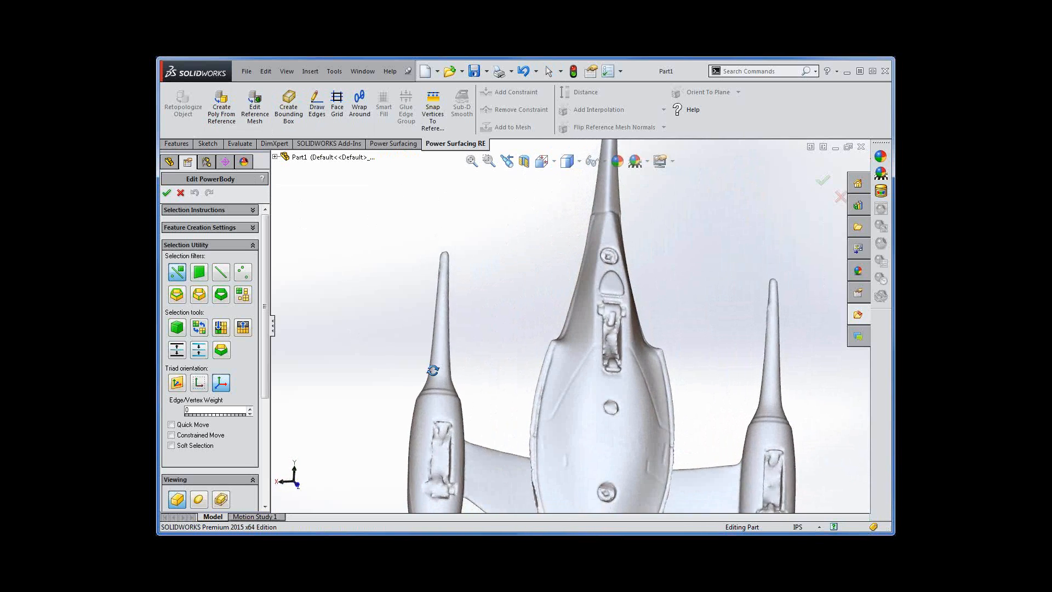
middle_click_drag(725, 398, 706, 292, "ctrl")
middle_click_drag(503, 258, 497, 232)
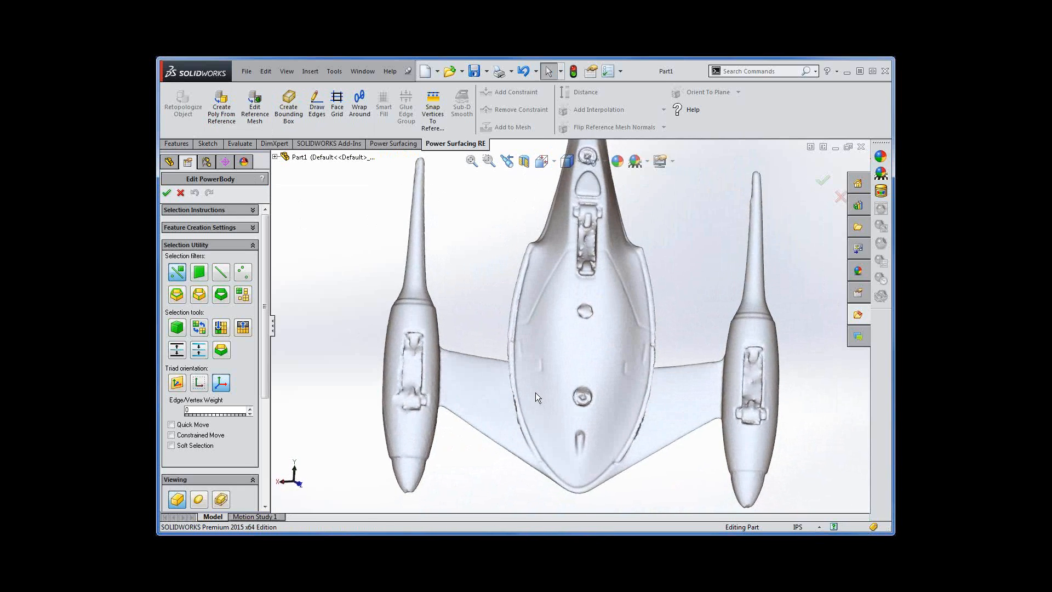
scroll(534, 393, "down", 3)
middle_click_drag(817, 479, 801, 479)
middle_click_drag(780, 201, 747, 195, "ctrl")
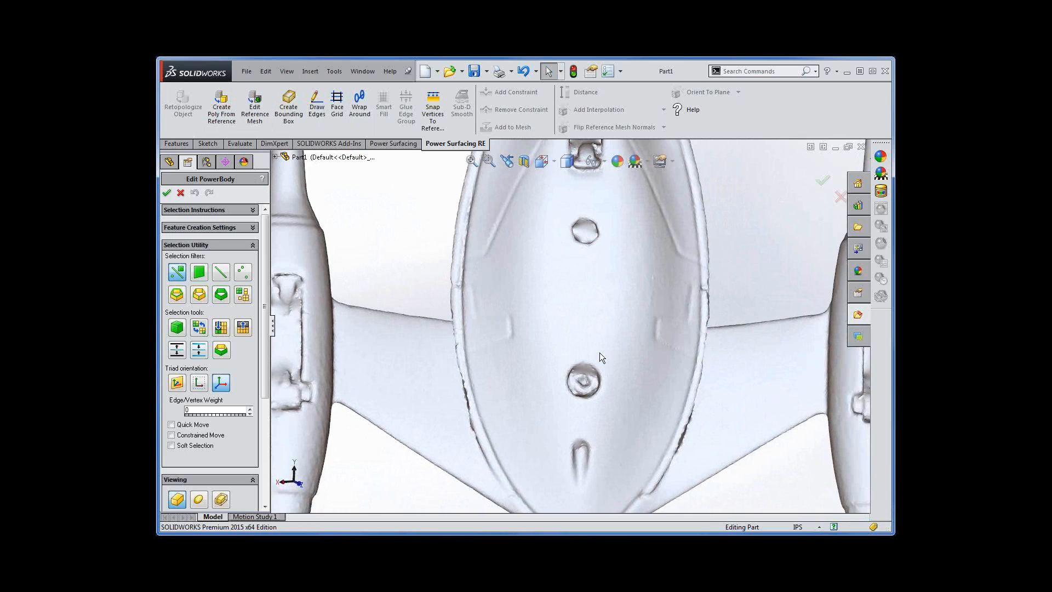
Step: Draw a four-sided quad face around the round recess in the hull's underside with Draw Edges
scroll(612, 402, "down", 3)
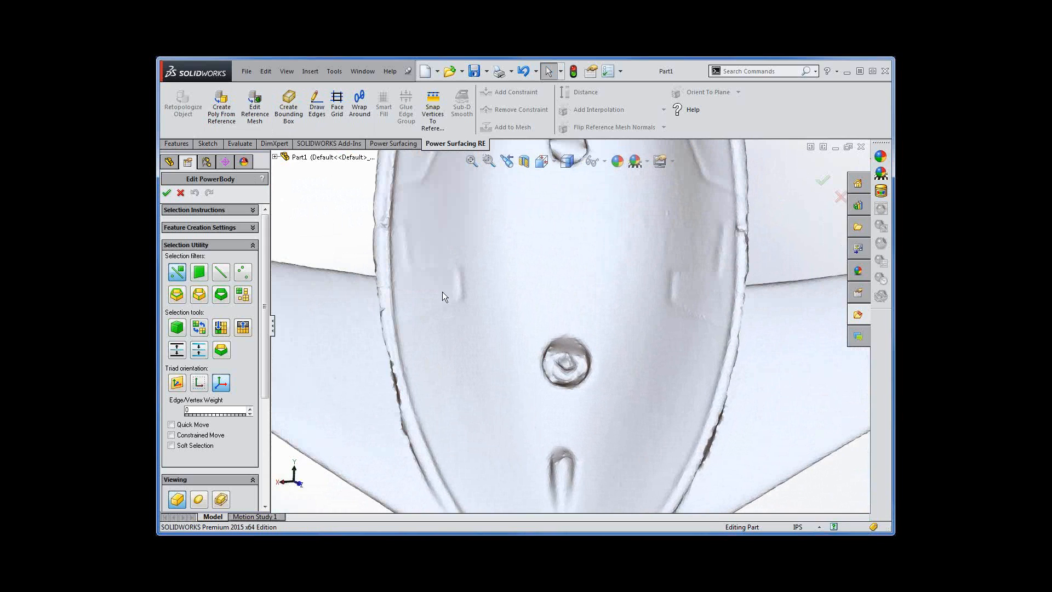
key("s")
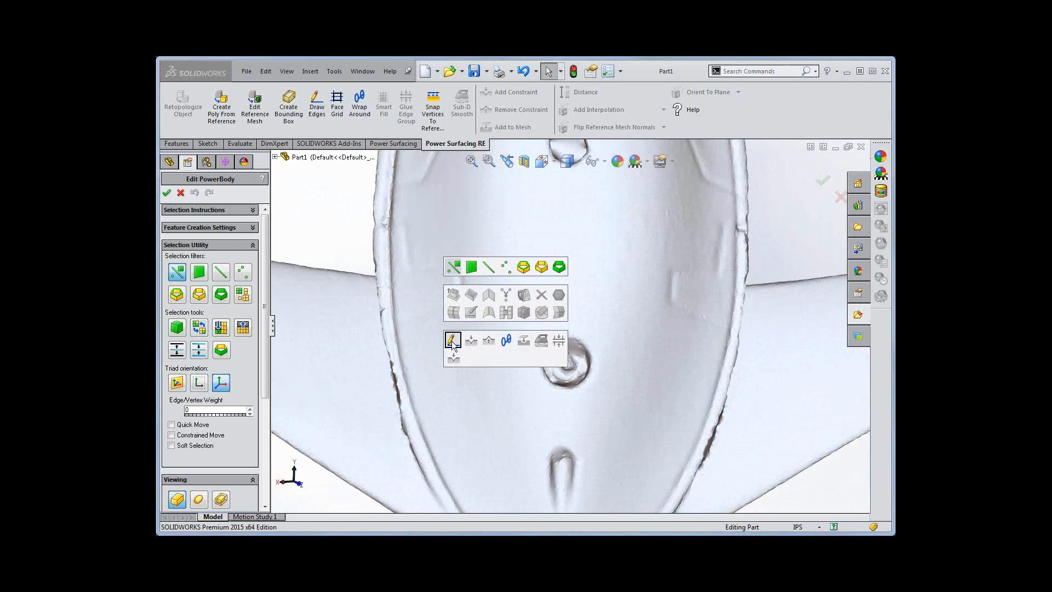
left_click(451, 340)
left_click(521, 314)
left_click(609, 318)
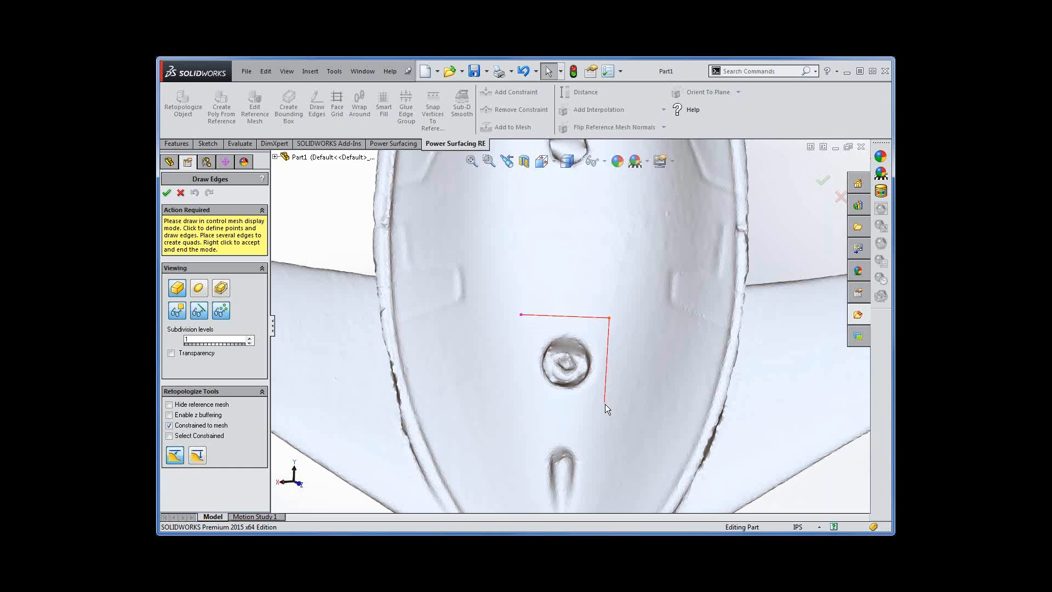
left_click(606, 404)
left_click(523, 400)
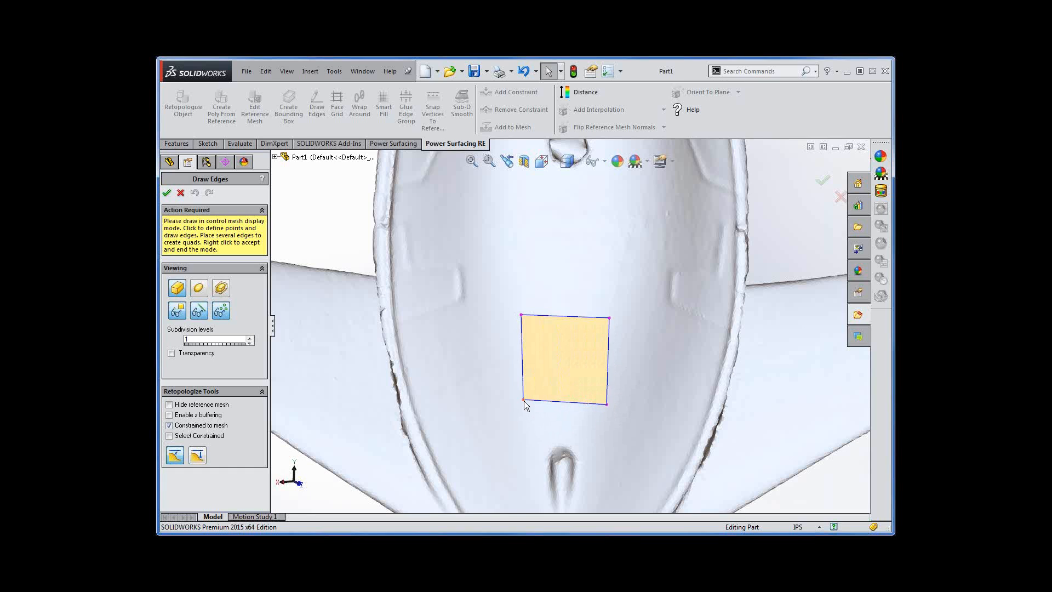
right_click(517, 401)
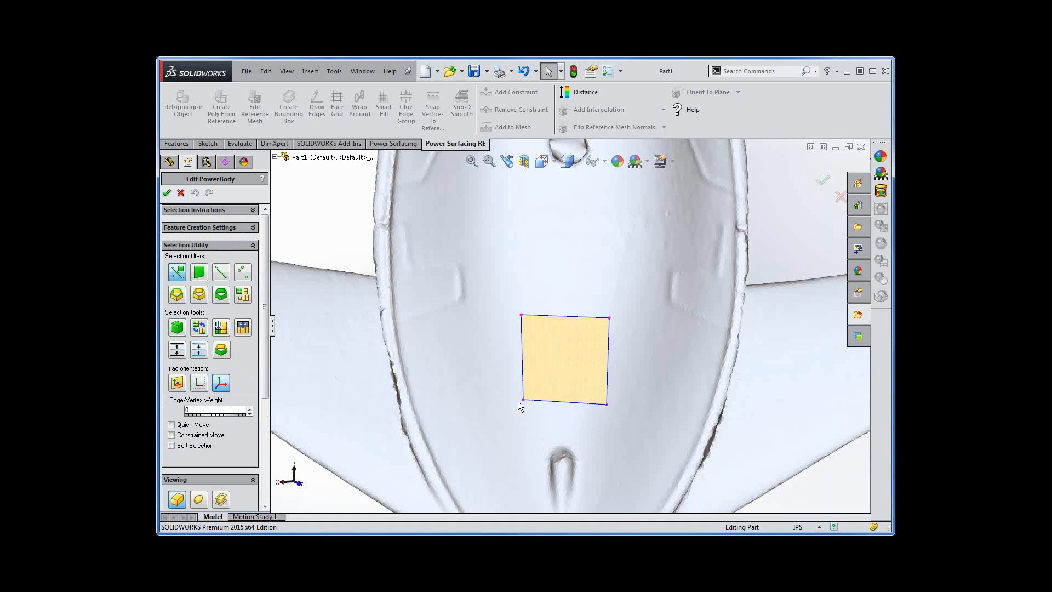
Step: Turn on transparency for the new patch and set it to 50%
left_click(524, 400)
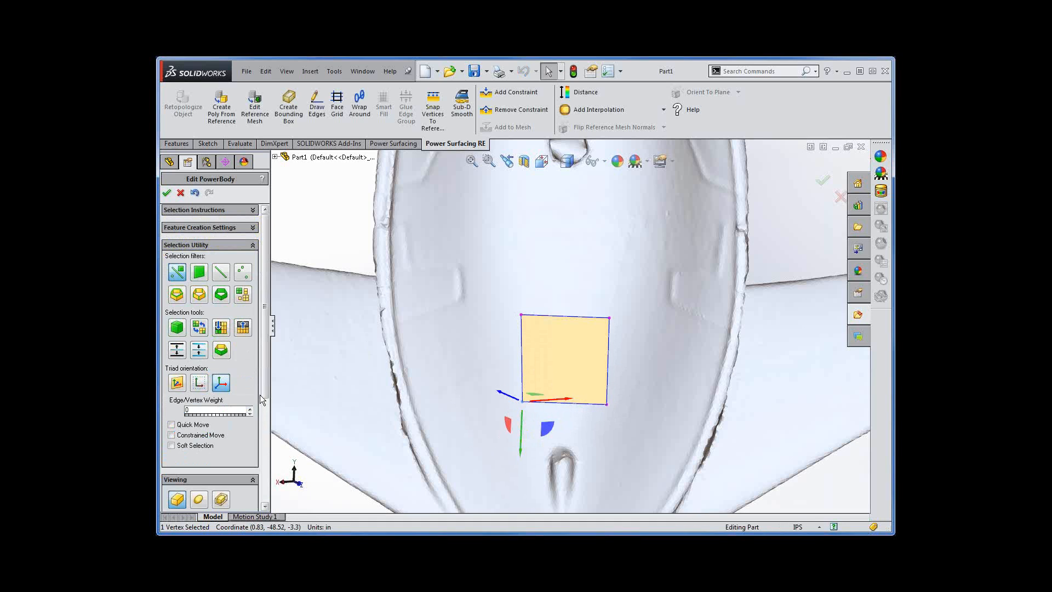
left_click_drag(265, 391, 265, 459)
left_click(171, 447)
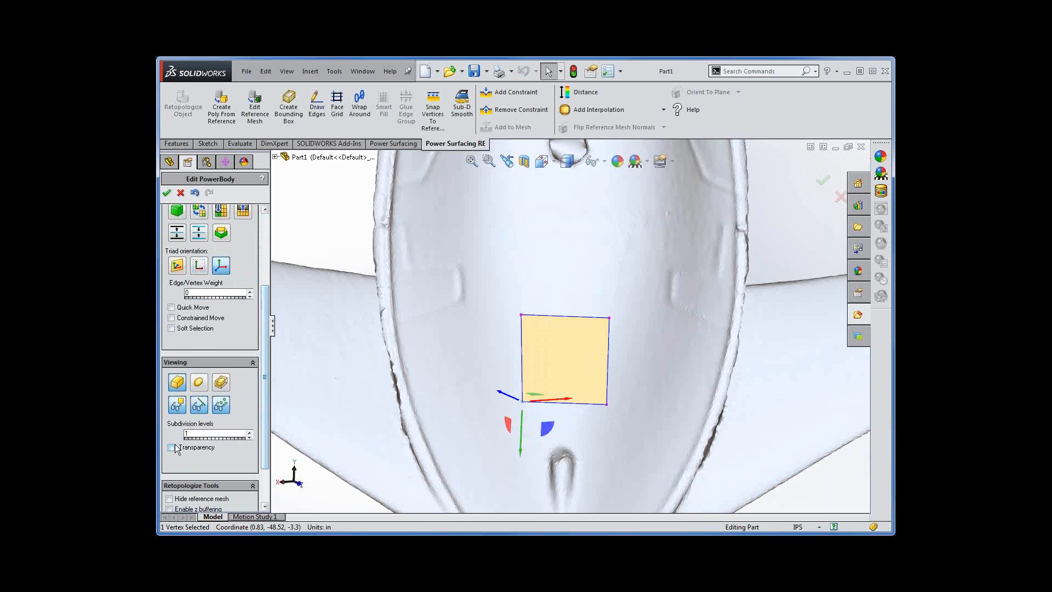
double_click(206, 459)
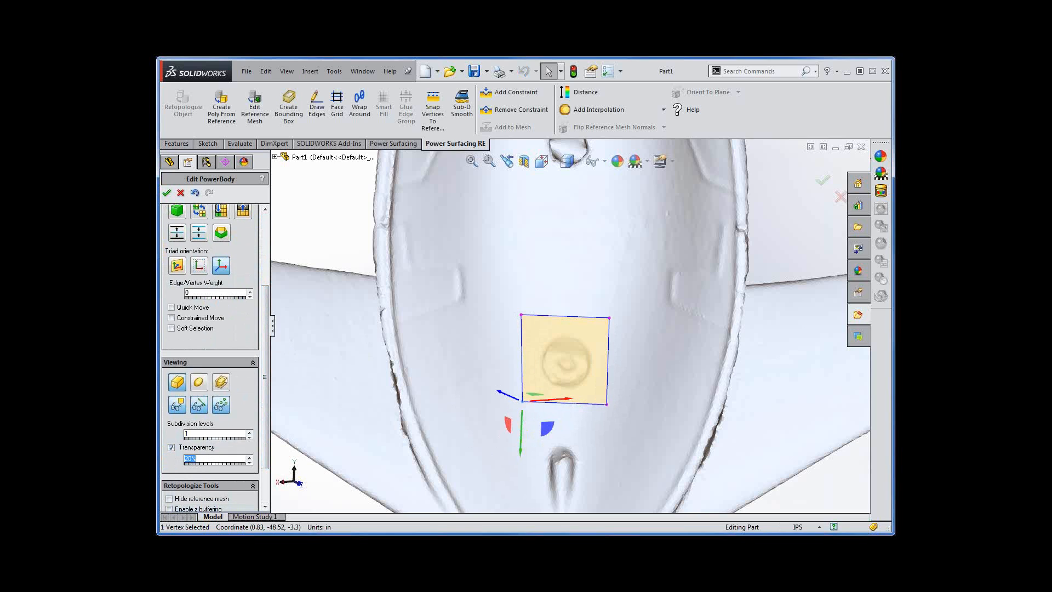
type("50")
key("Return")
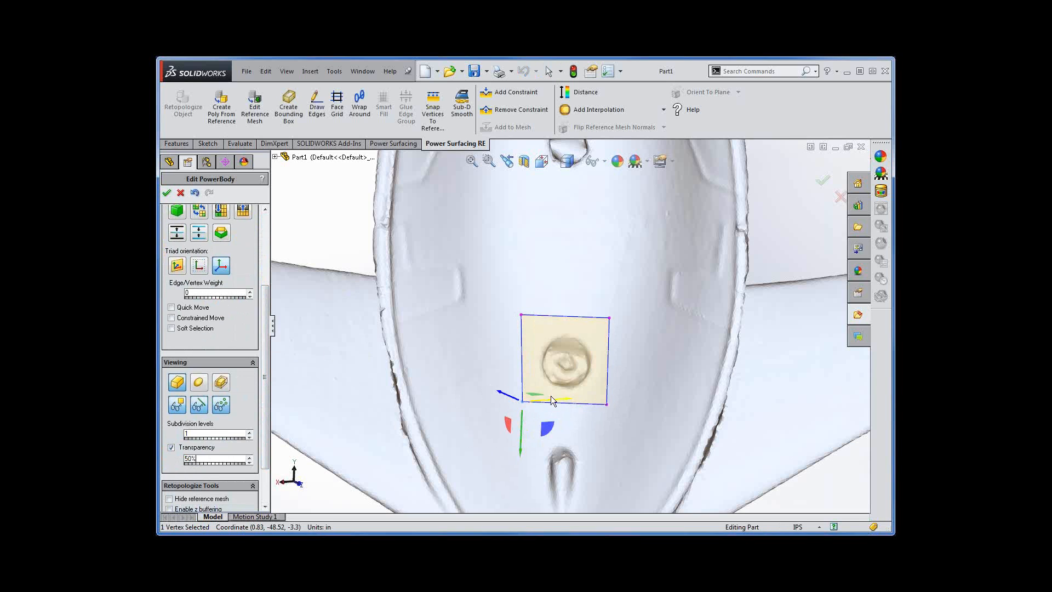
Step: Select the patch's two opposite edges crossing the hull and insert six evenly spaced loops running lengthwise
scroll(635, 375, "up", 3)
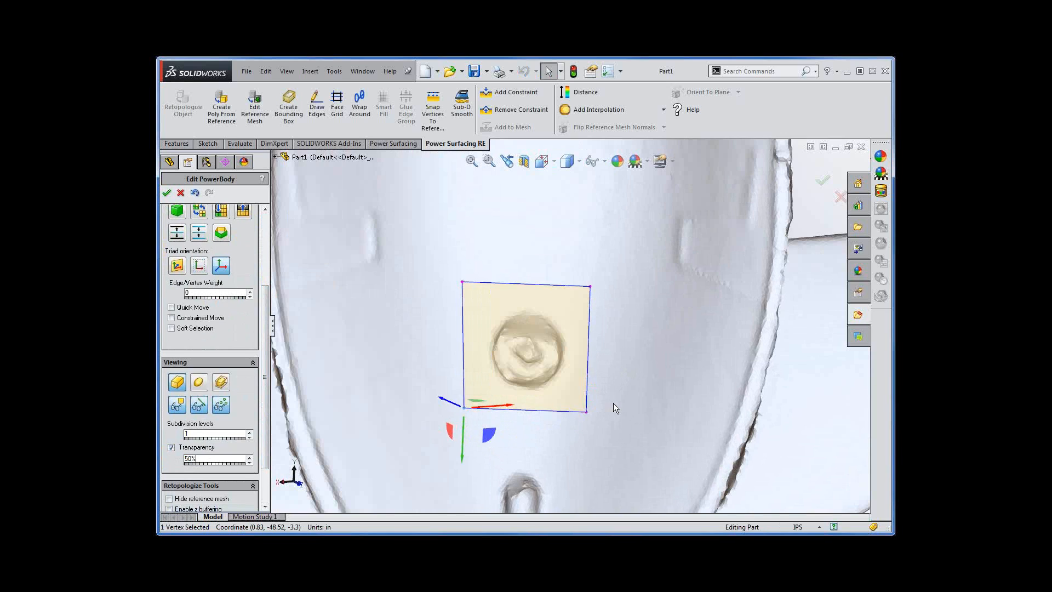
right_click(607, 331)
left_click(652, 314)
left_click_drag(556, 262, 505, 416)
right_click(506, 390)
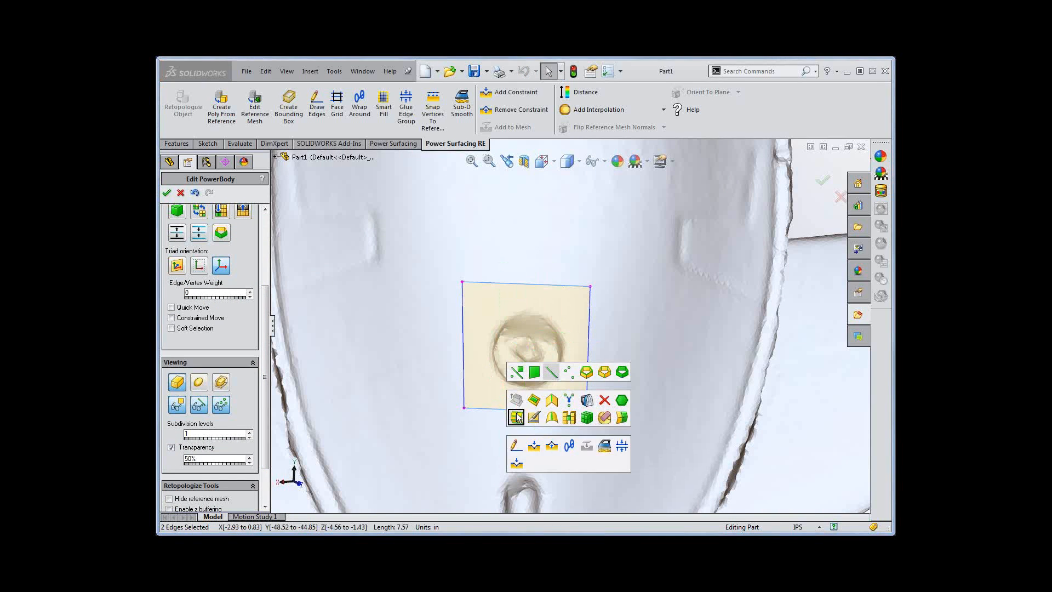
left_click(516, 417)
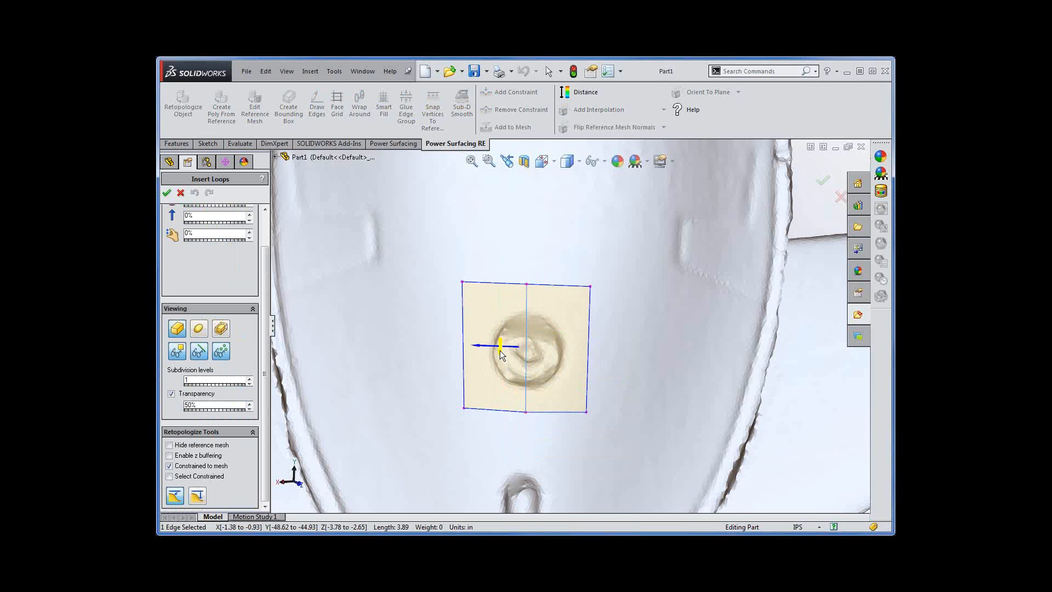
left_click(501, 352)
scroll(500, 345, "up", 1)
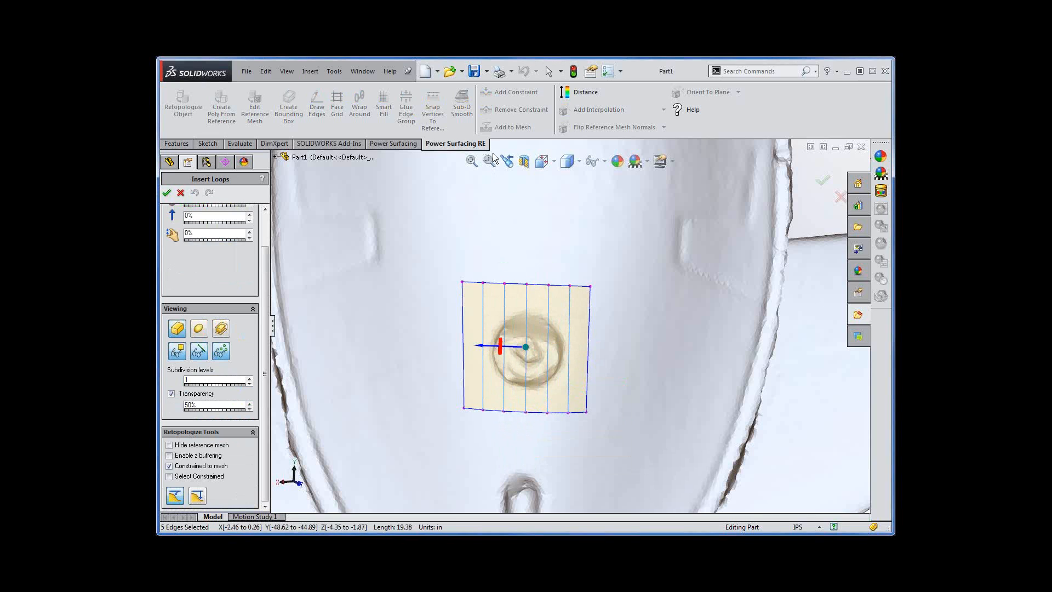
scroll(501, 307, "up", 1)
left_click(500, 304)
right_click(609, 359)
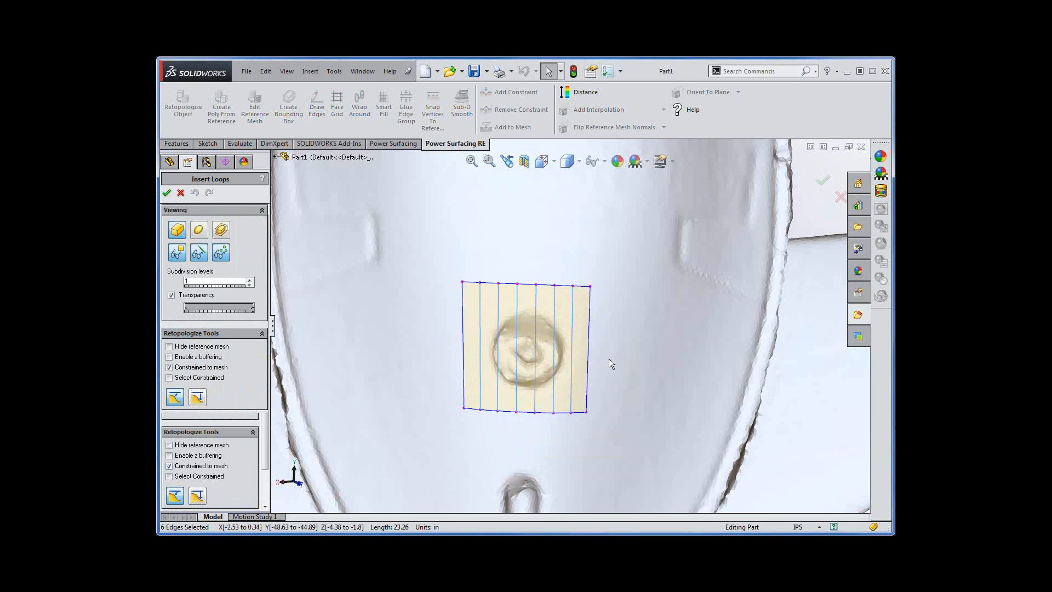
Step: Select all eight lengthwise edges across the patch over the round recess
middle_click_drag(583, 479, 636, 386)
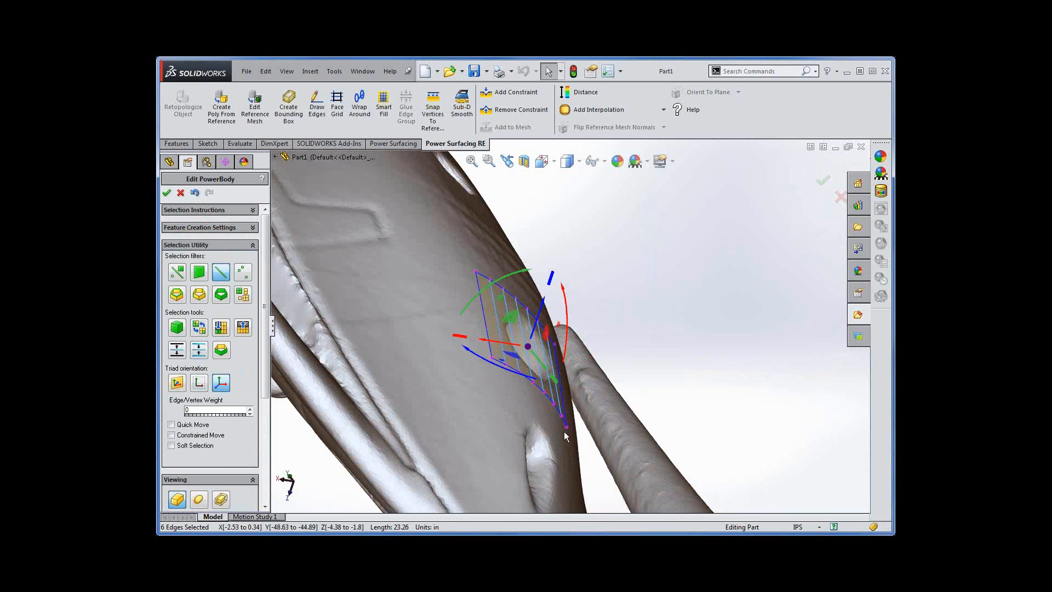
middle_click_drag(641, 331, 620, 327)
left_click_drag(620, 327, 416, 366)
Step: Try to insert one crosswise loop with the patch constrained to the mesh, and undo it
key("s")
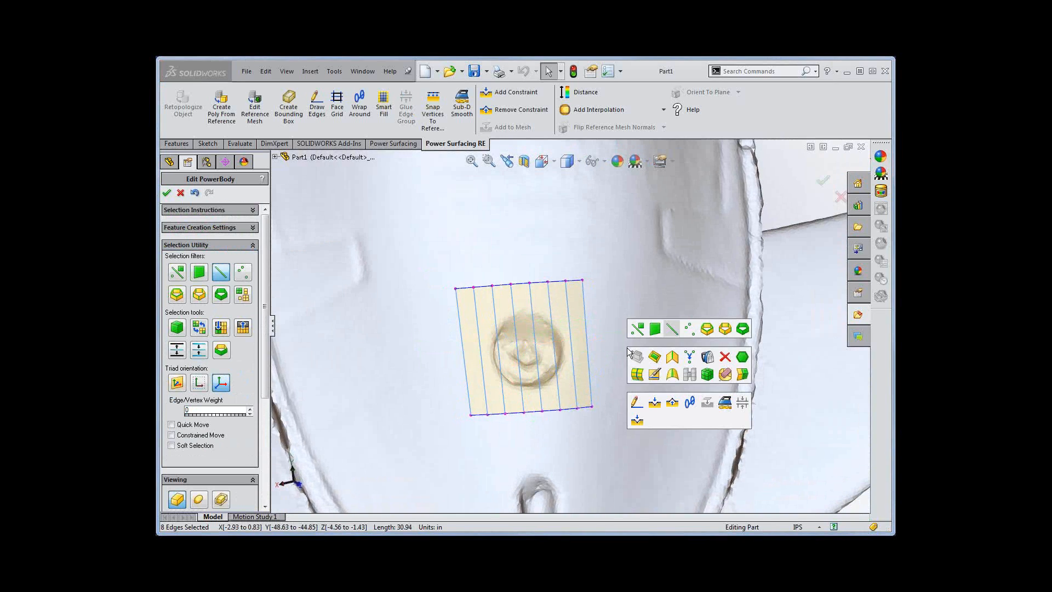
left_click(636, 374)
mouse_move(656, 406)
middle_mouse_down()
mouse_move(644, 303)
mouse_move(629, 296)
mouse_move(649, 323)
mouse_move(636, 362)
mouse_move(643, 391)
middle_mouse_up()
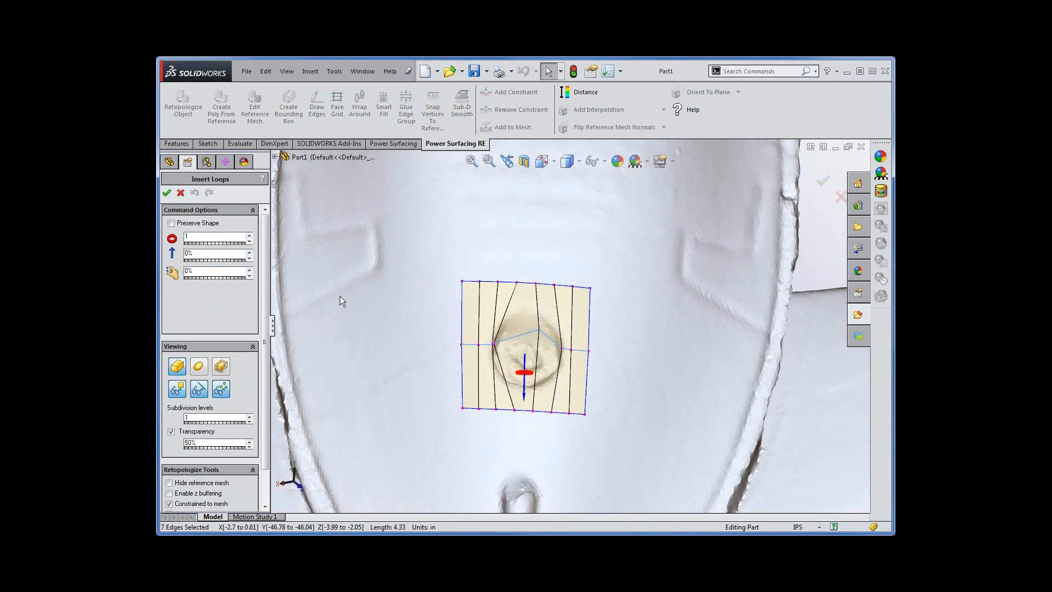
left_click(369, 296)
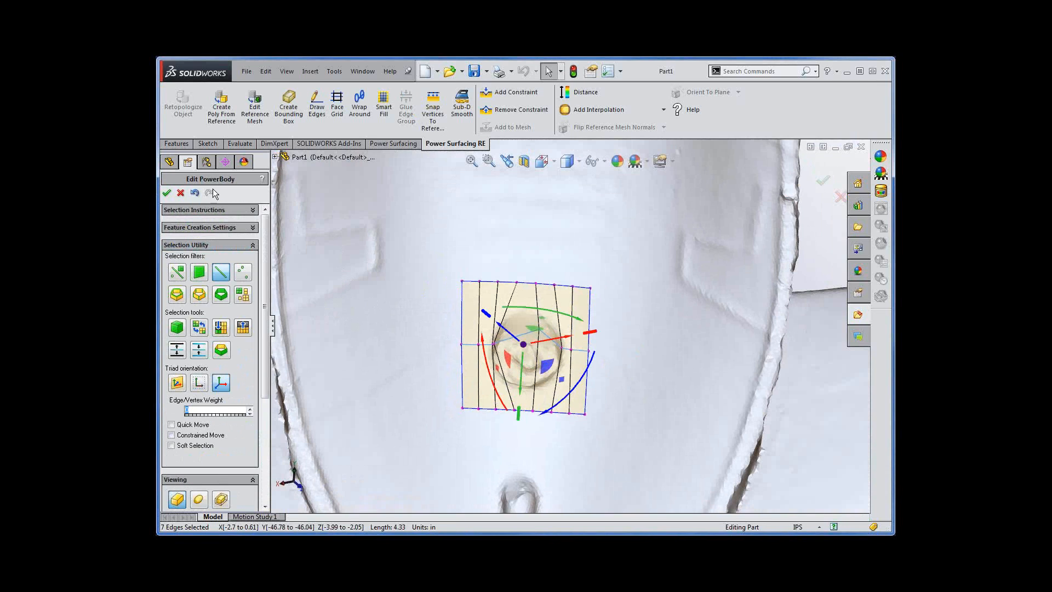
left_click(195, 192)
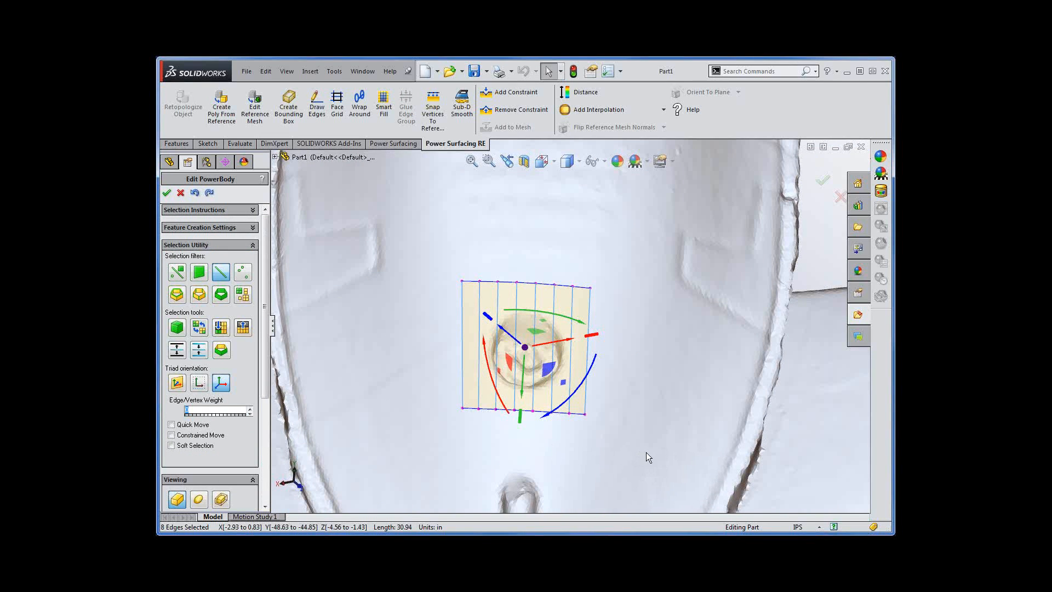
Step: Turn off the Constrained to mesh option for the patch
middle_click_drag(640, 448, 649, 445)
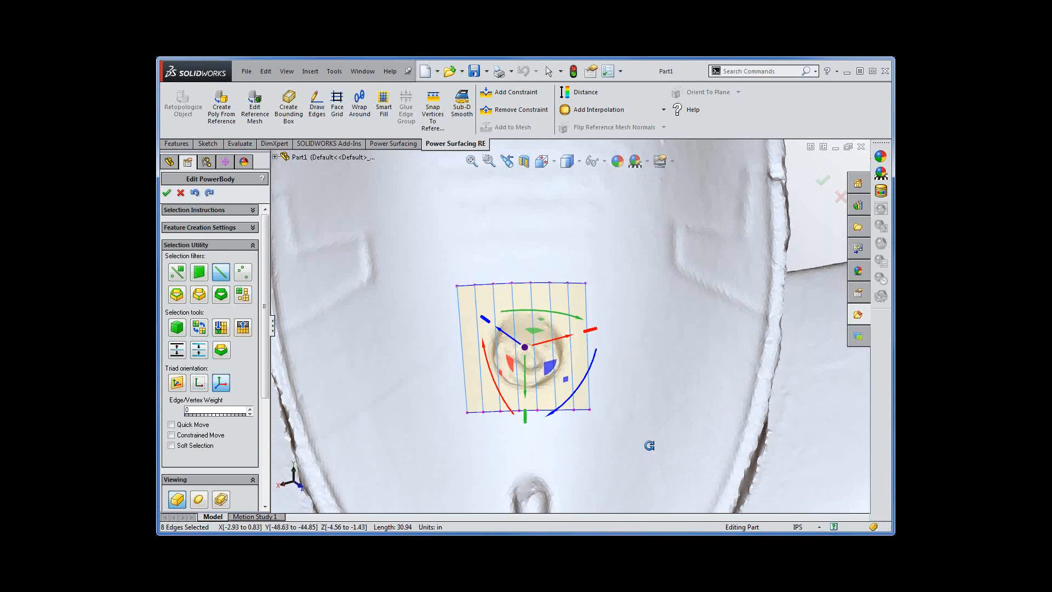
scroll(262, 344, "down", 5)
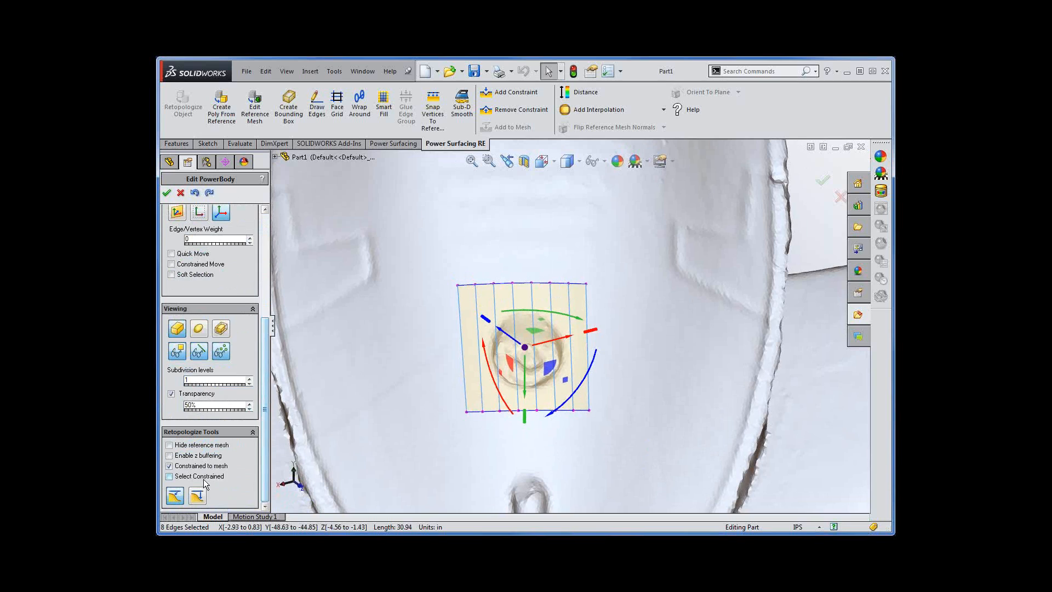
left_click(170, 466)
Step: Insert seven evenly spaced crosswise loops through the patch's selected lengthwise edges
middle_click_drag(626, 341, 625, 343)
right_click(625, 343)
left_click(632, 369)
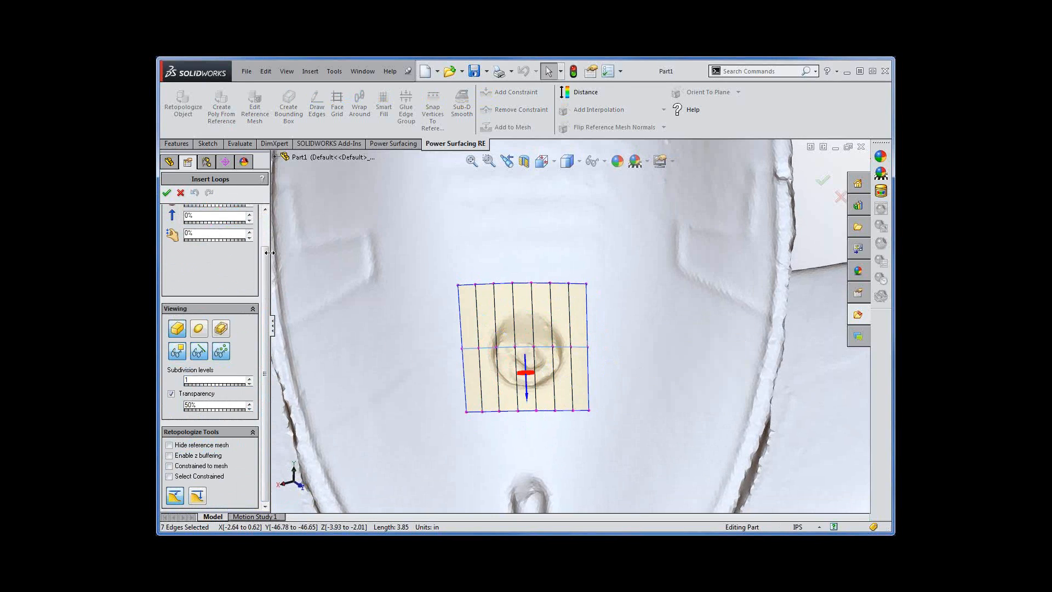
scroll(265, 253, "up", 1)
left_click(249, 235)
left_click(249, 235)
left_click(249, 236)
left_click(249, 235)
left_click(249, 235)
left_click(249, 235)
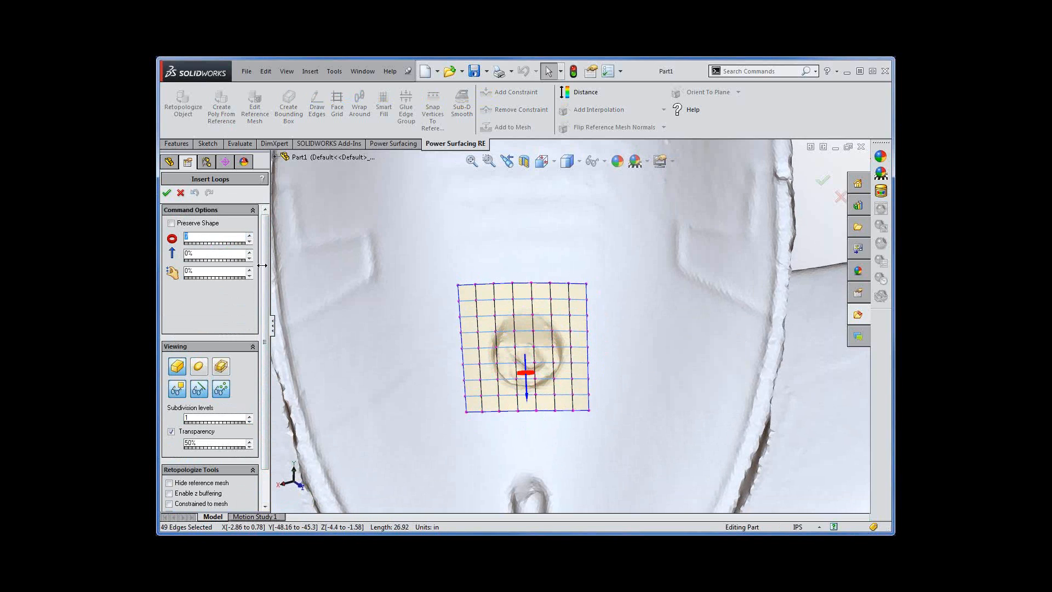
right_click(320, 288)
Step: Subdivide the entire patch, splitting each face into four and smoothing the result
middle_click_drag(617, 449, 561, 370)
double_click(575, 375, "ctrl")
middle_click_drag(668, 334, 576, 441)
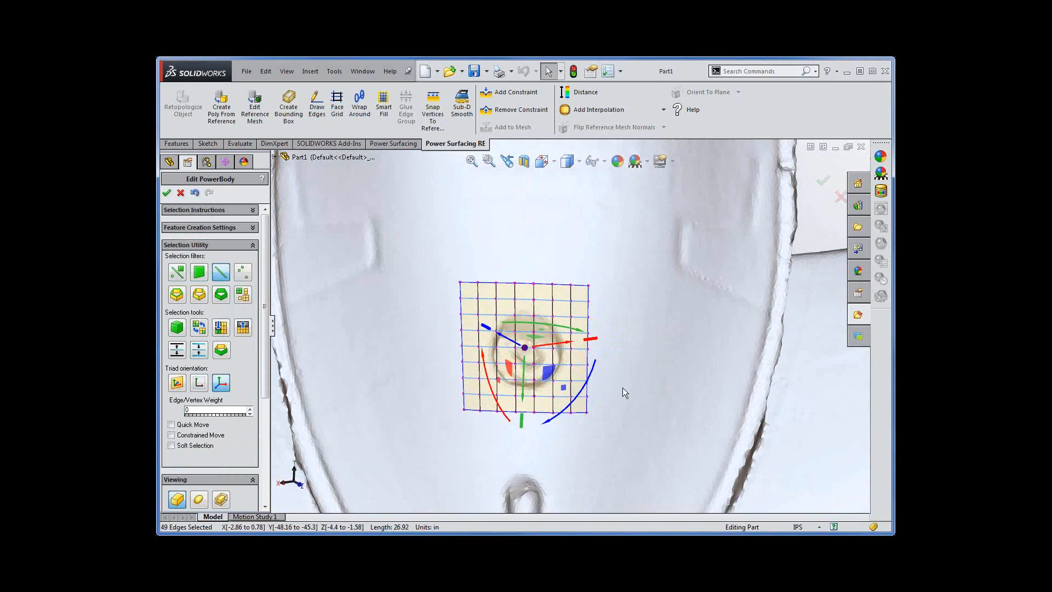
key("s")
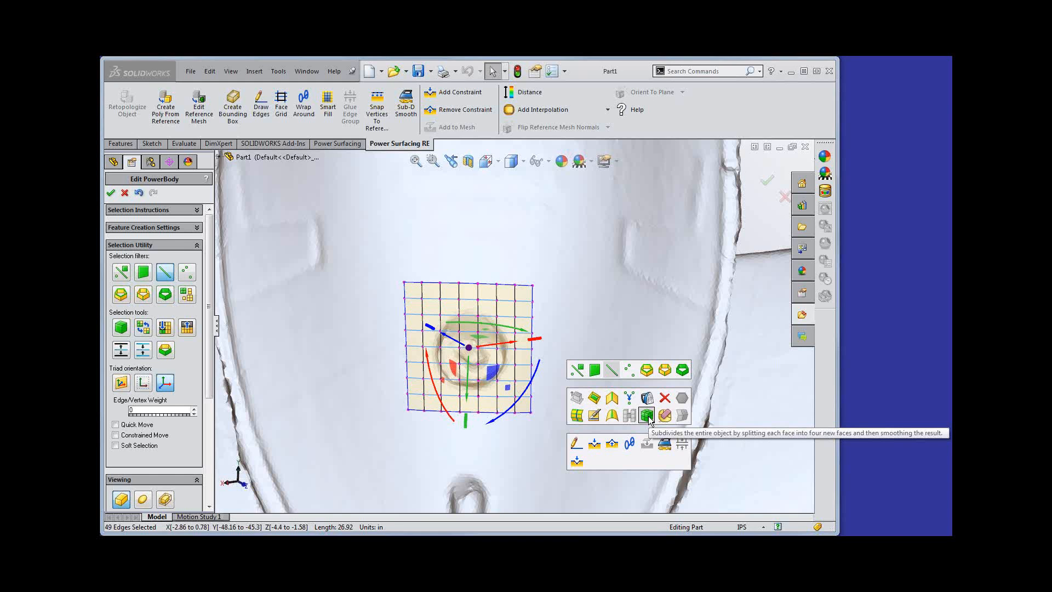
left_click(647, 415)
Step: Select the patch's interior vertices with the vertex filter and remove their reference constraints
key("s")
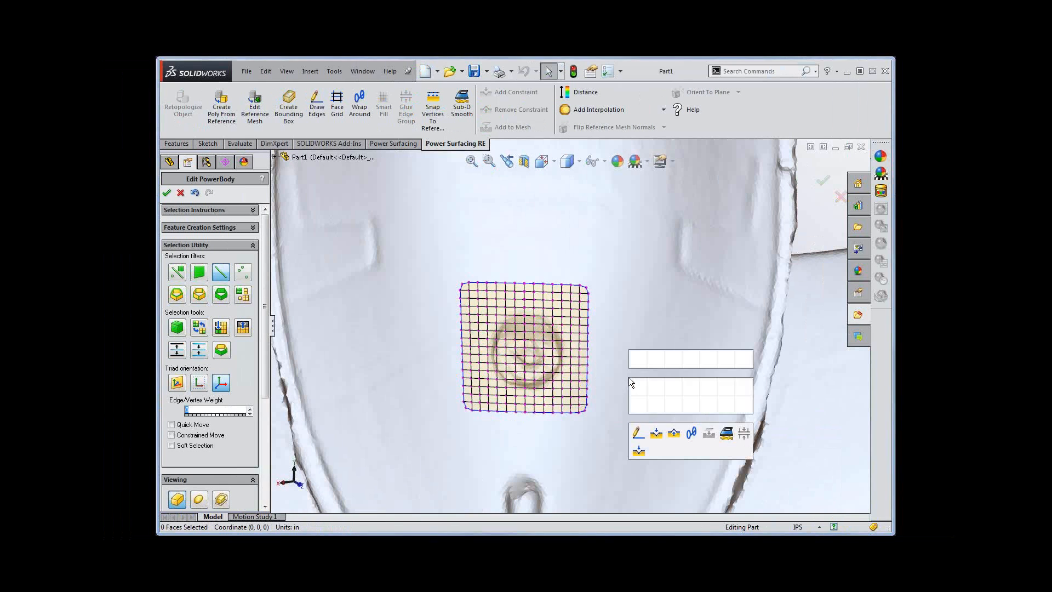
left_click(673, 359)
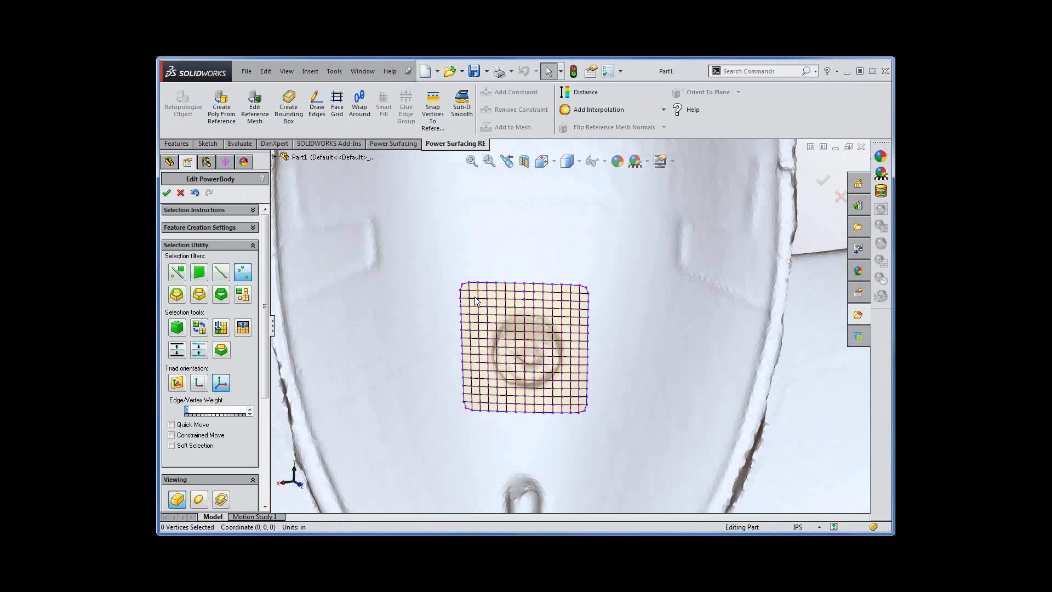
left_click_drag(474, 295, 578, 408)
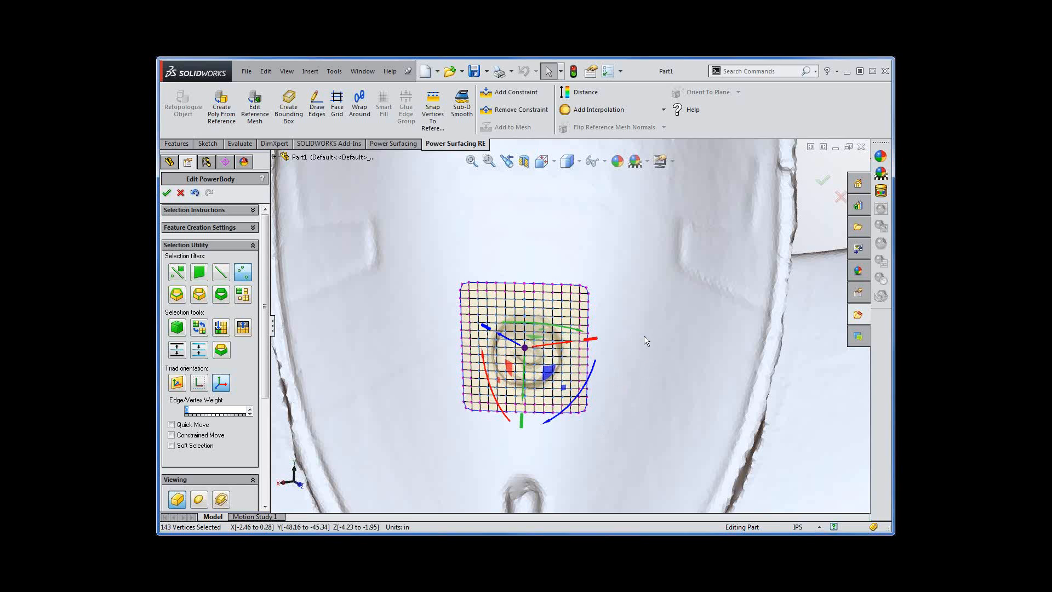
right_click(656, 344)
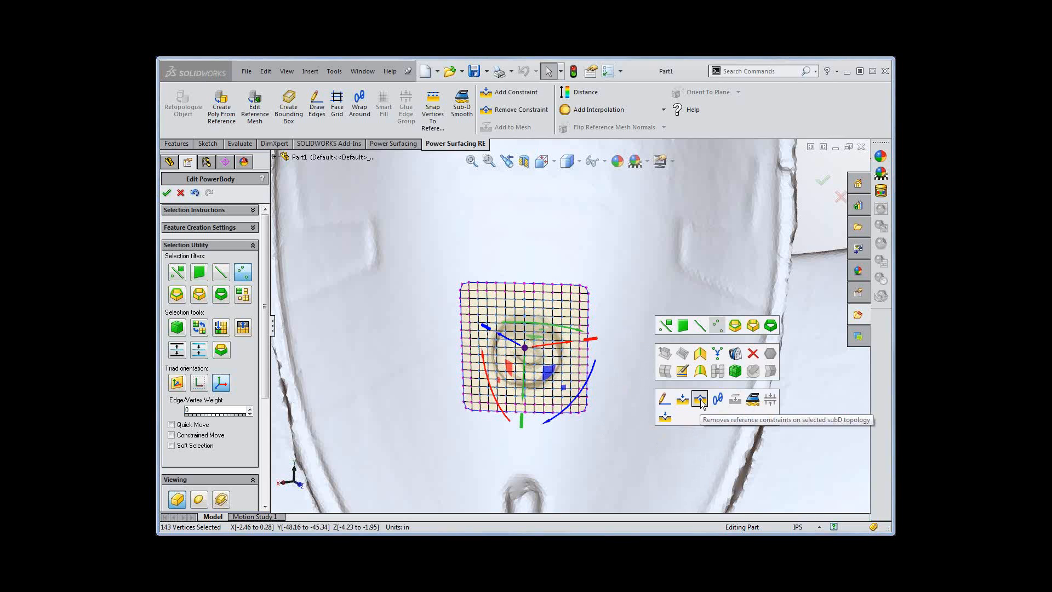
left_click(700, 400)
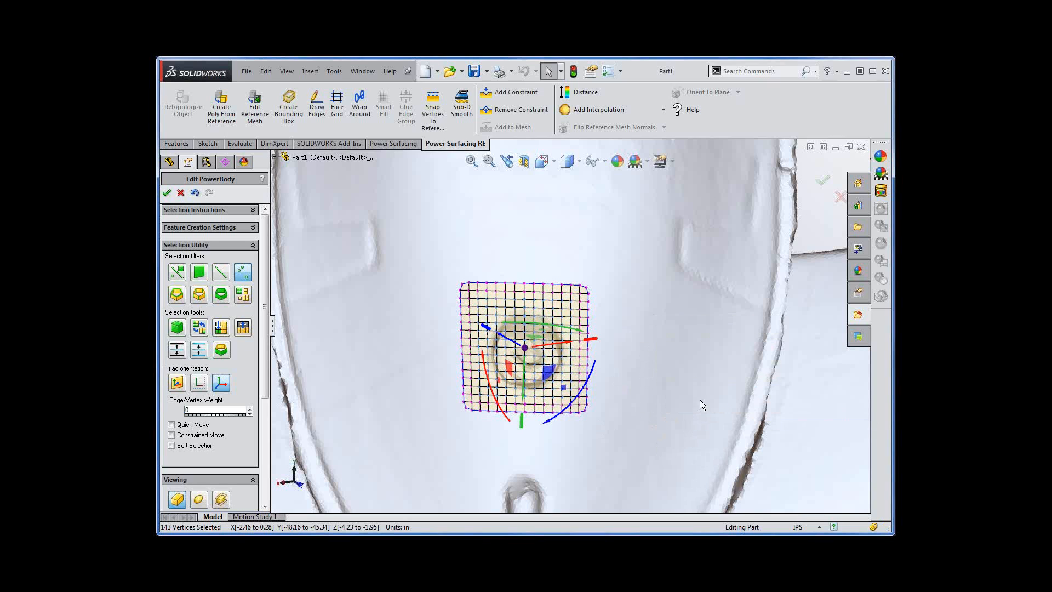
Step: Clear the vertex selection and turn on the Constrained to mesh option for the patch
left_click(630, 400)
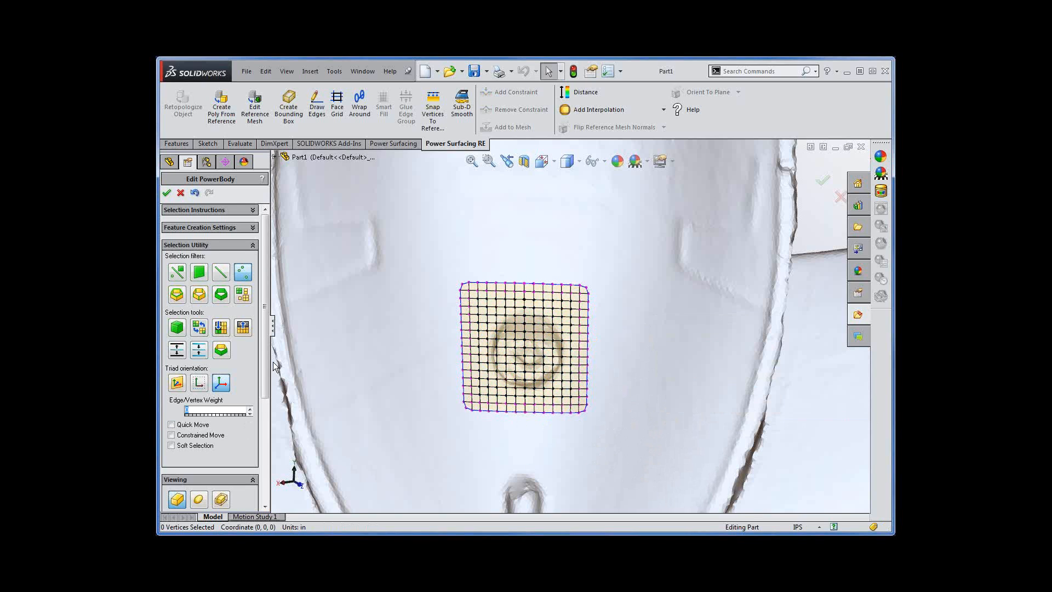
scroll(264, 362, "down", 5)
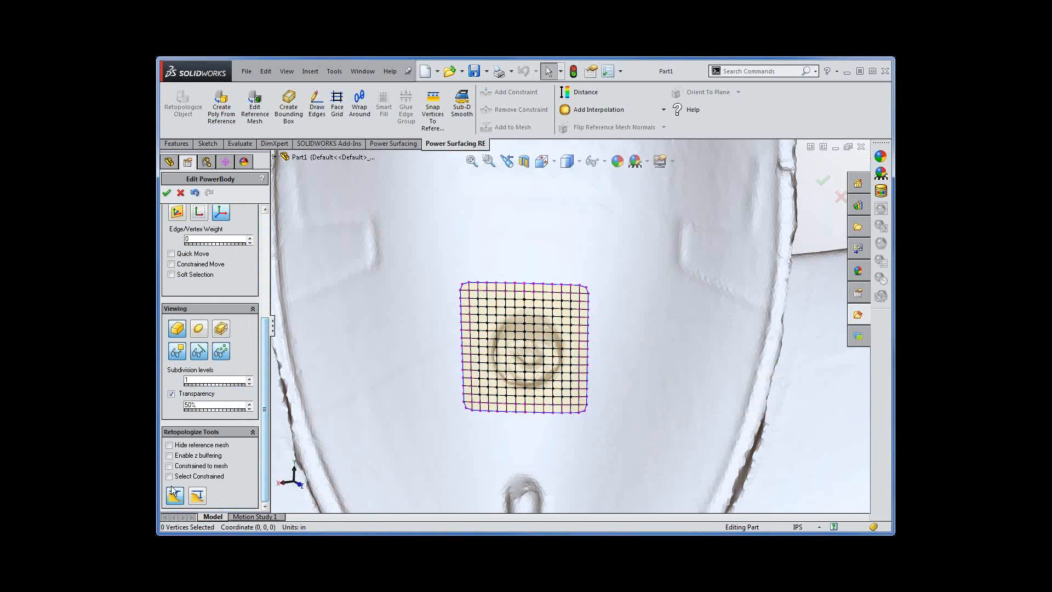
left_click(169, 466)
Step: Select all of the patch's unconstrained interior vertices and check the patch's shape against the hull from the side
key("ctrl+a")
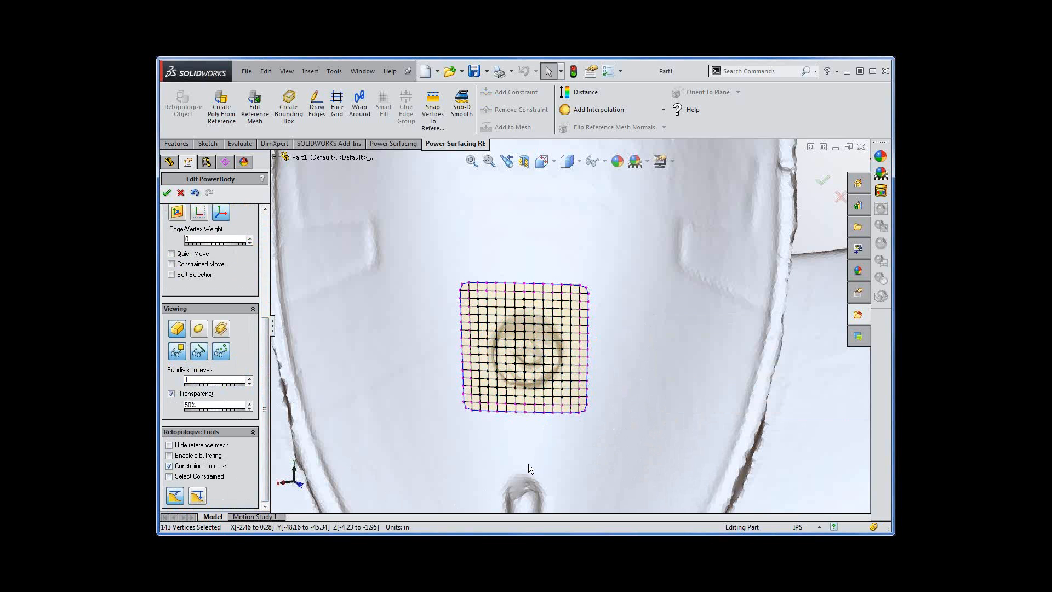
middle_click_drag(528, 464, 480, 479)
left_click(602, 470)
key("ctrl+a")
middle_click_drag(559, 478, 556, 461)
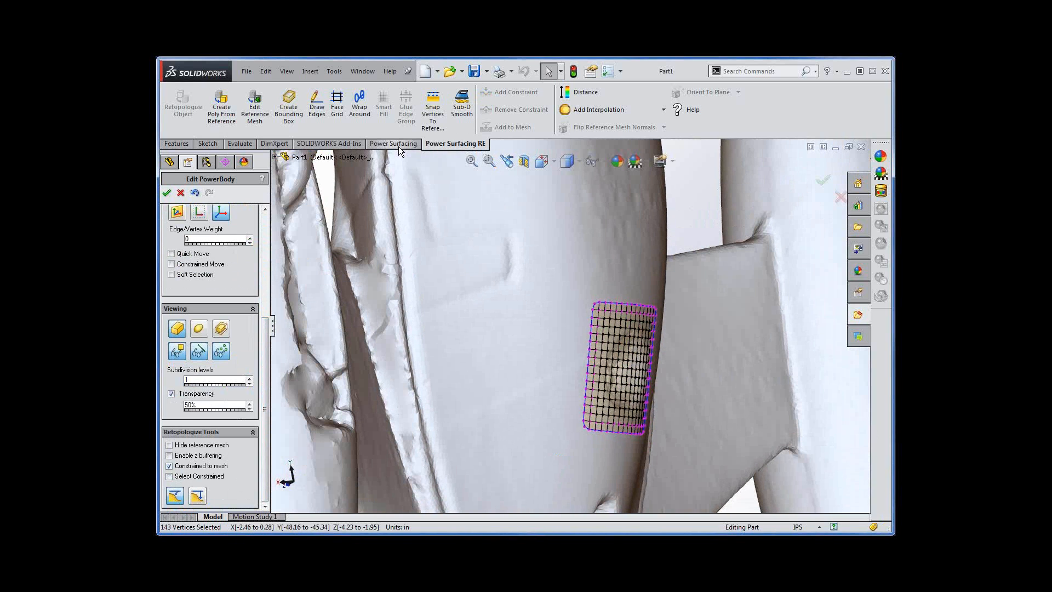
left_click_drag(457, 143, 529, 94)
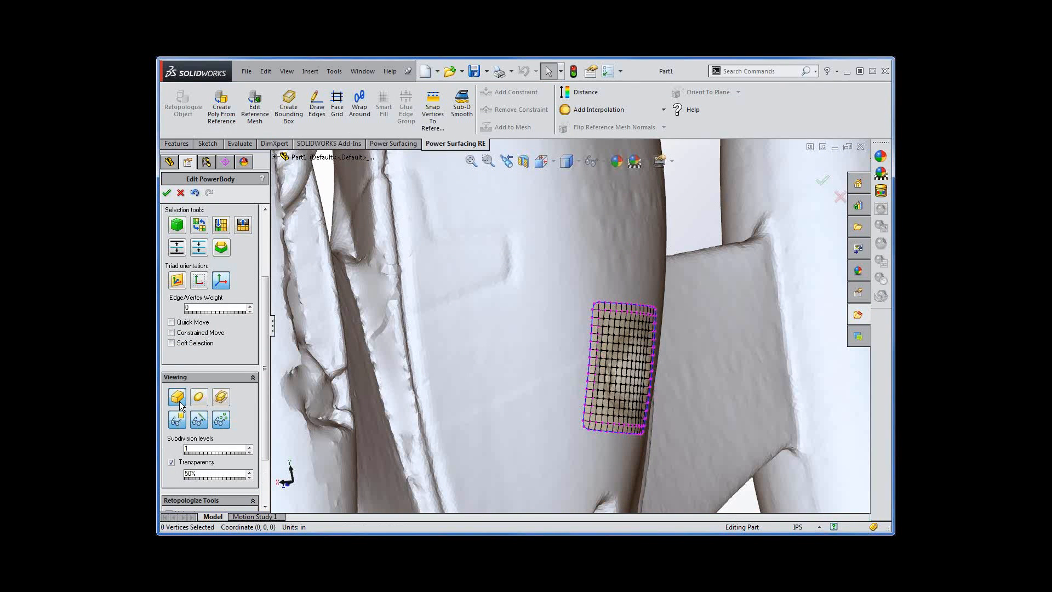
Step: Turn off the patch's transparency and turn on the Select Constrained option
left_click(171, 462)
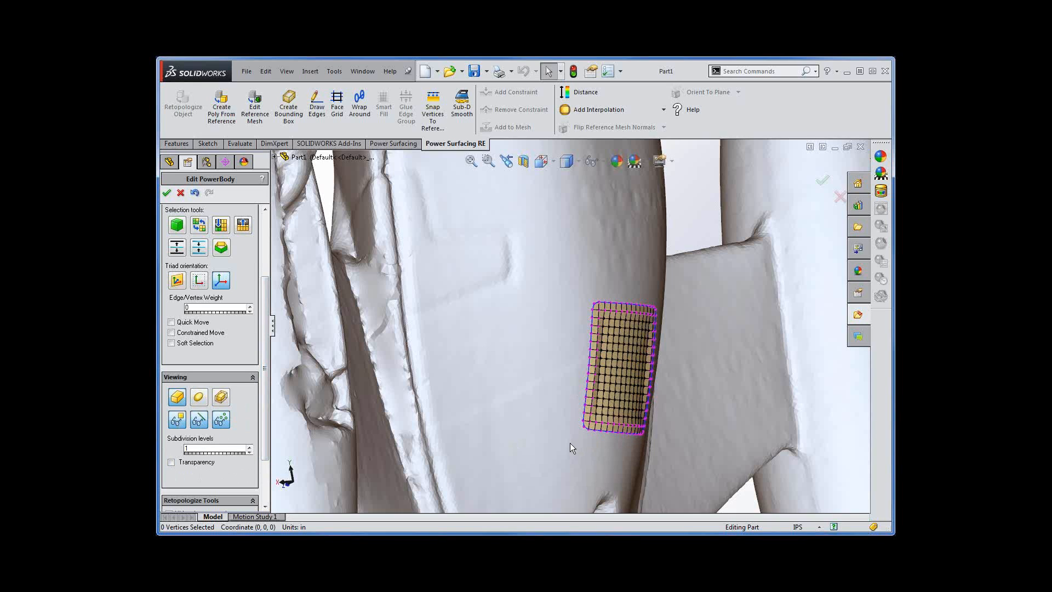
middle_click_drag(570, 443, 510, 428)
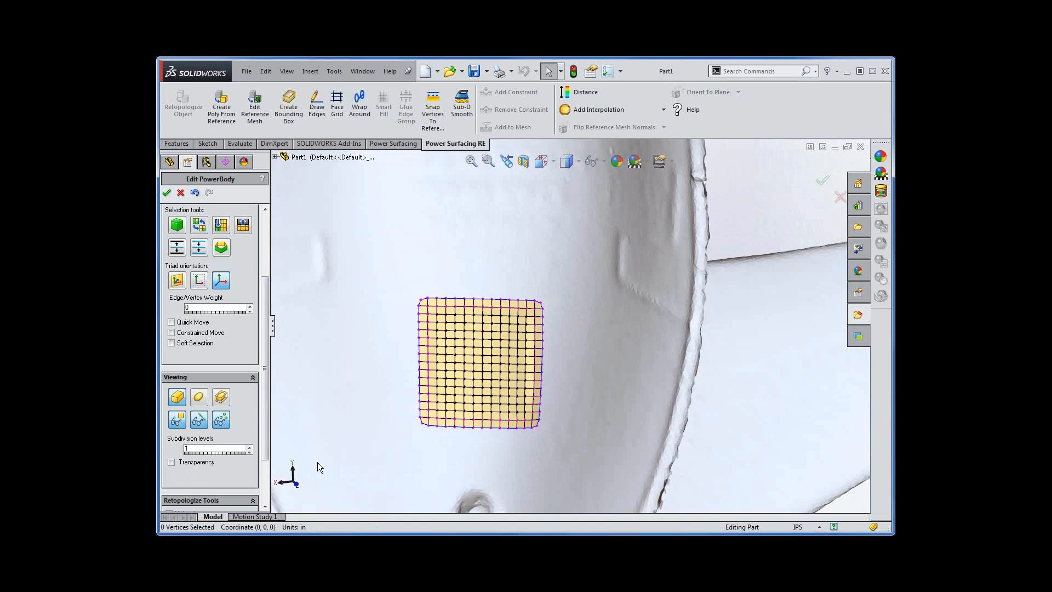
left_click_drag(266, 416, 265, 493)
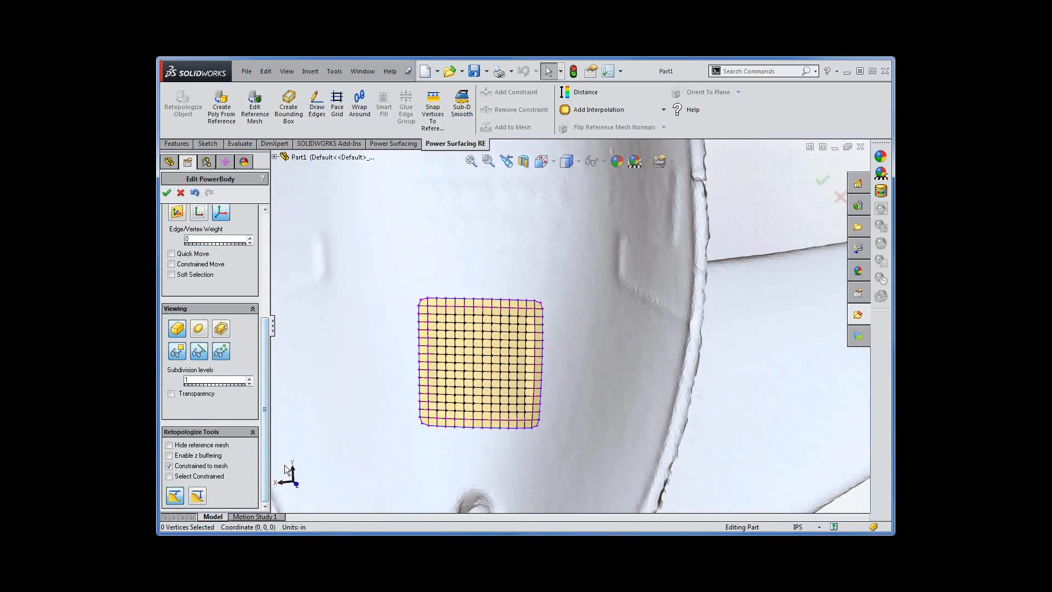
left_click(168, 477)
Step: Switch to the face selection filter and select the patch's inner faces, leaving out the outermost ring
right_click(365, 351)
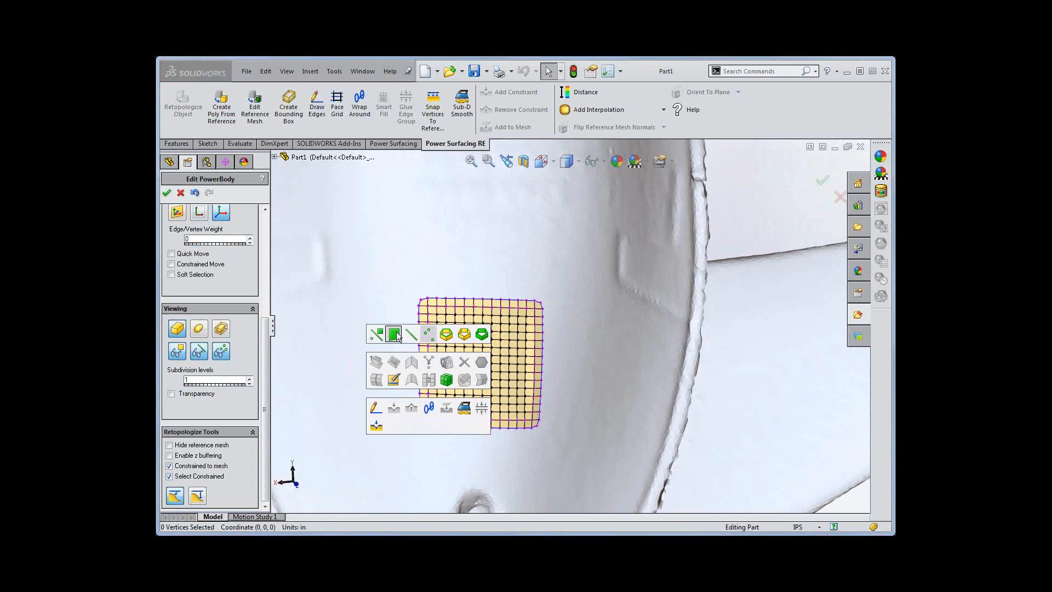
left_click(395, 334)
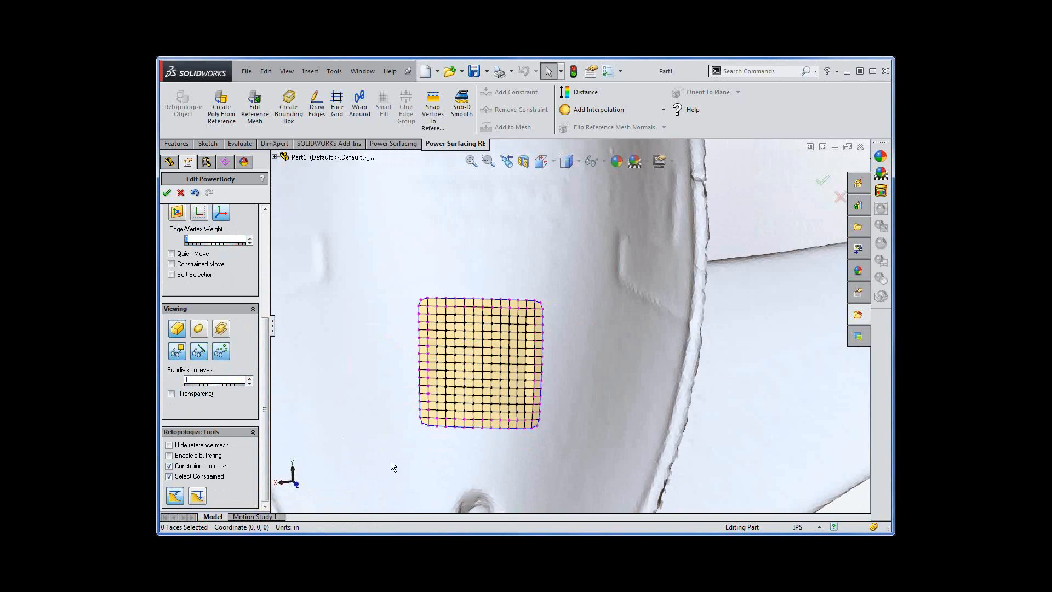
left_click(465, 404)
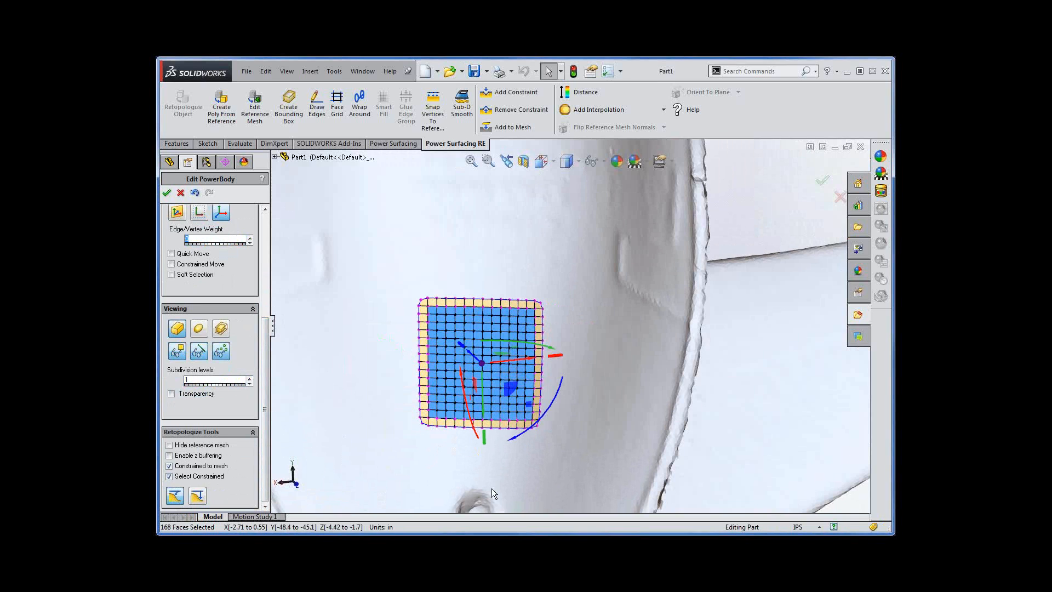
middle_click_drag(511, 471, 666, 330)
left_click(436, 113)
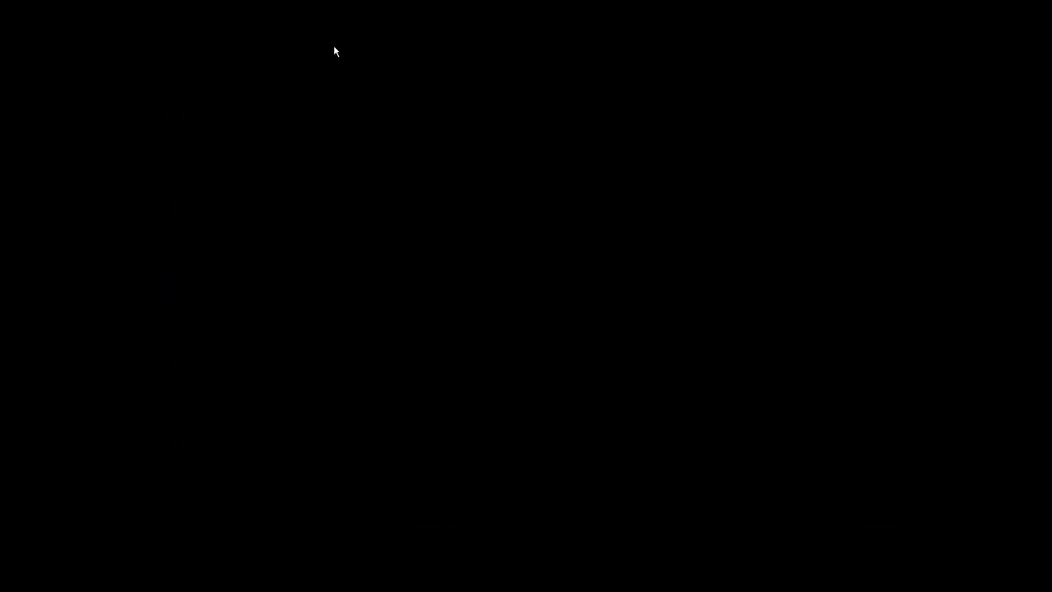
left_click(334, 46)
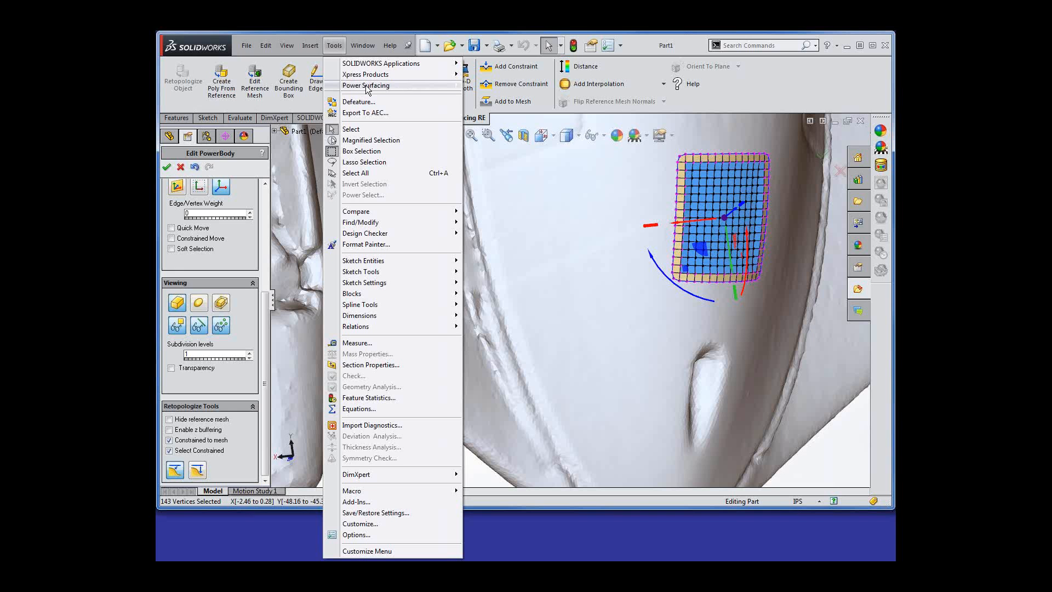
mouse_move(384, 86)
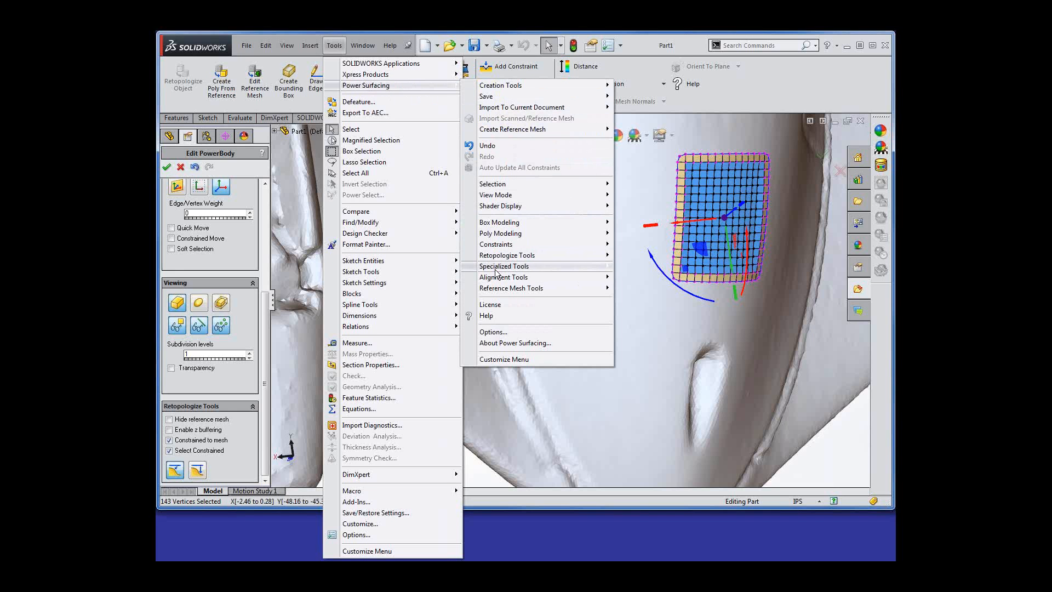
mouse_move(498, 272)
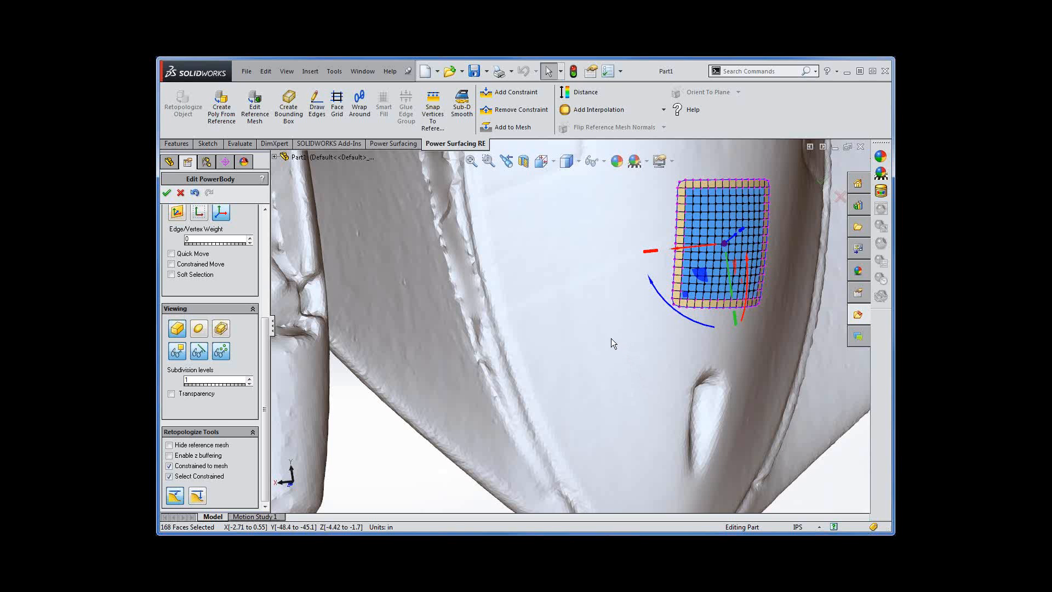
Step: Select every face of the patch, including the outer ring, and add the faces to the reference mesh
middle_click_drag(610, 337, 613, 203)
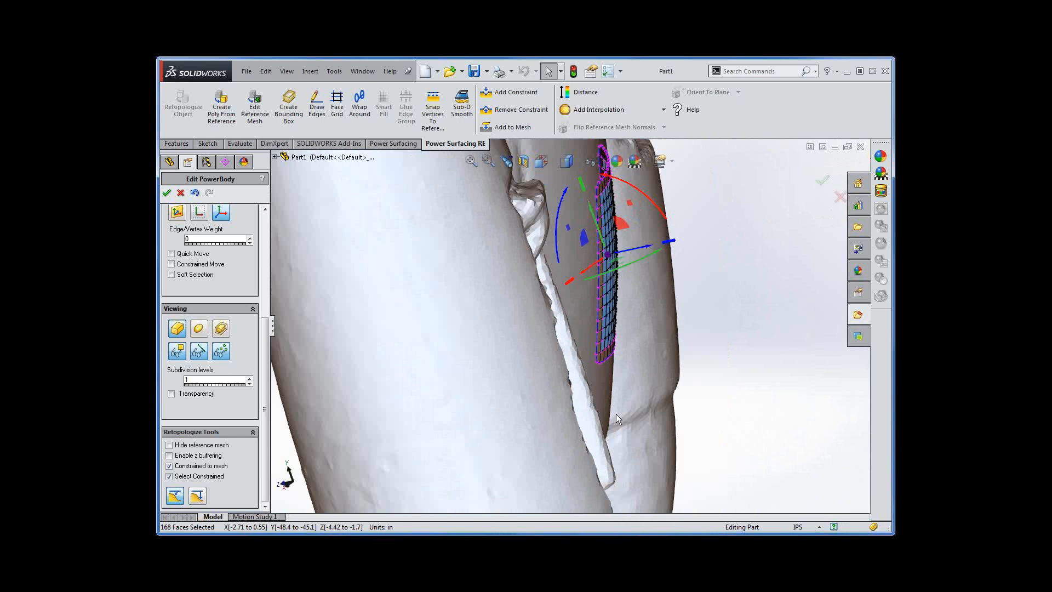
middle_click_drag(675, 364, 656, 275)
scroll(656, 275, "up", 3)
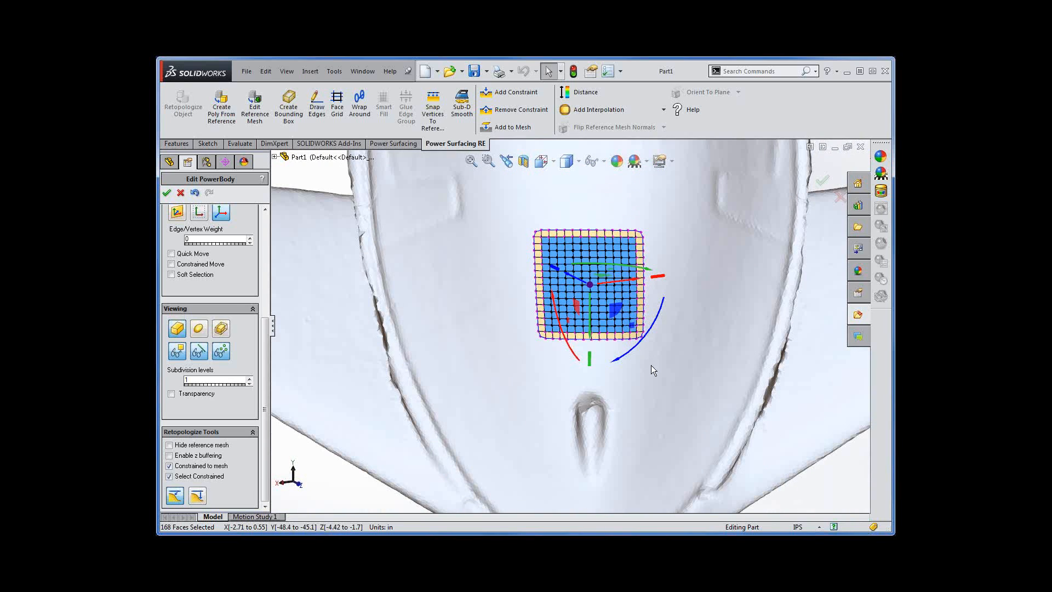
left_click_drag(492, 200, 662, 374)
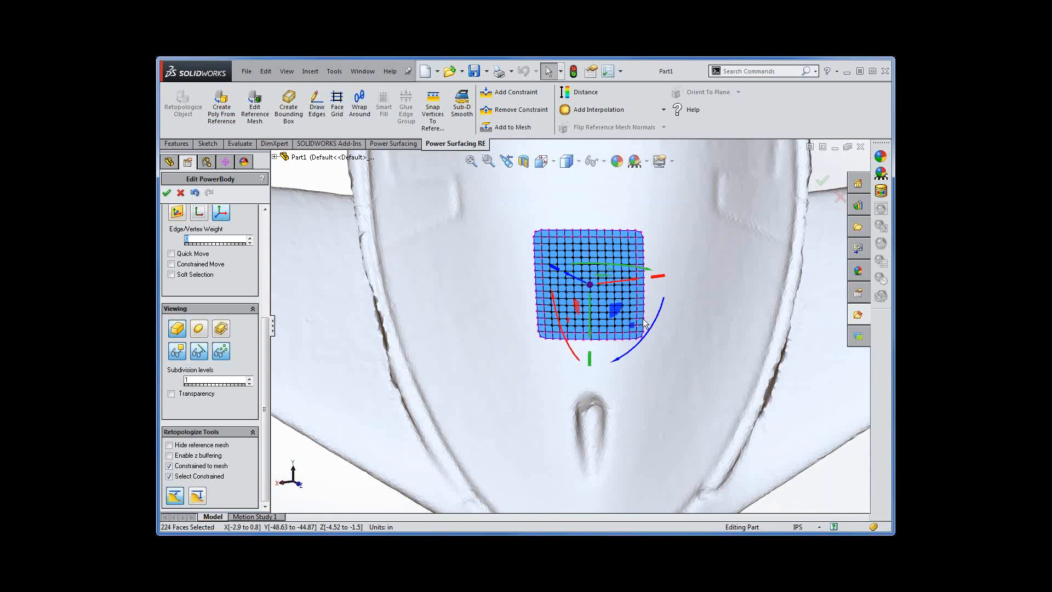
left_click(504, 130)
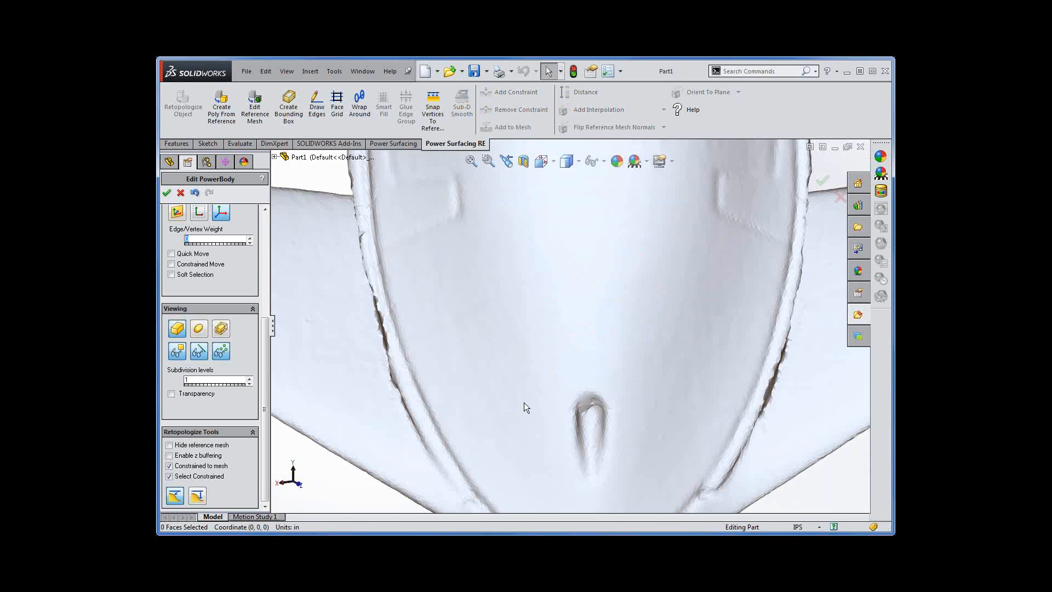
Step: Examine the hull surface where the patch was merged into the reference mesh, both close up and across the whole ship
middle_click_drag(524, 404, 676, 395)
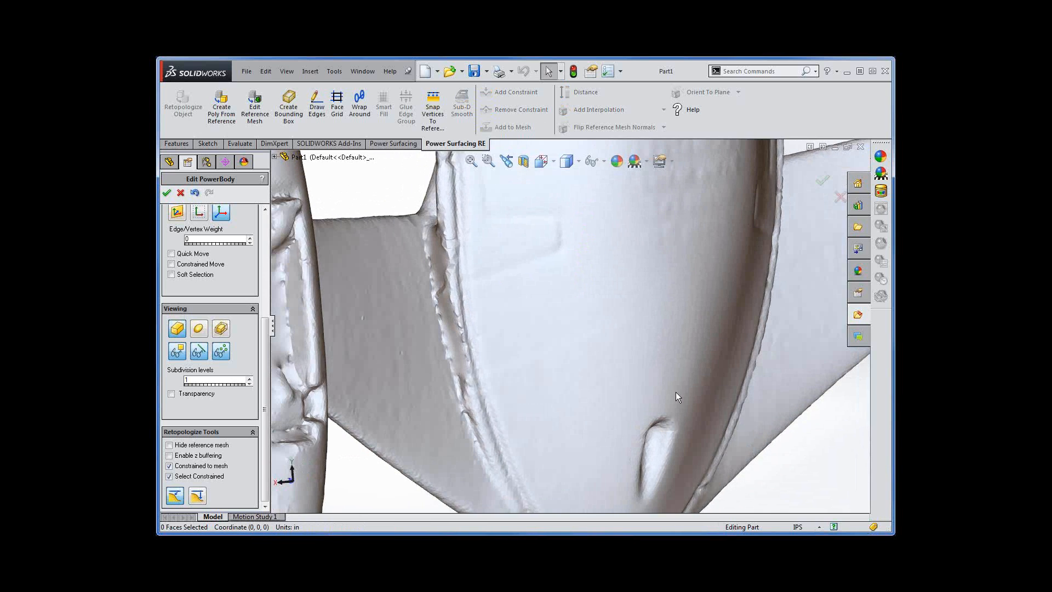
scroll(705, 360, "up", 2)
scroll(634, 297, "down", 5)
middle_click_drag(640, 430, 639, 425)
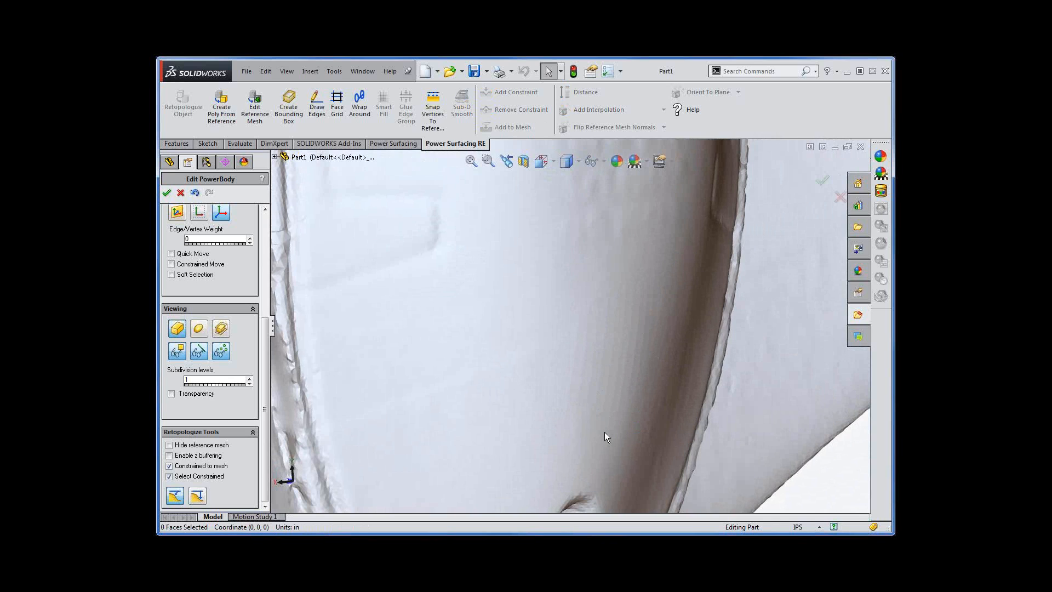
scroll(604, 428, "up", 4)
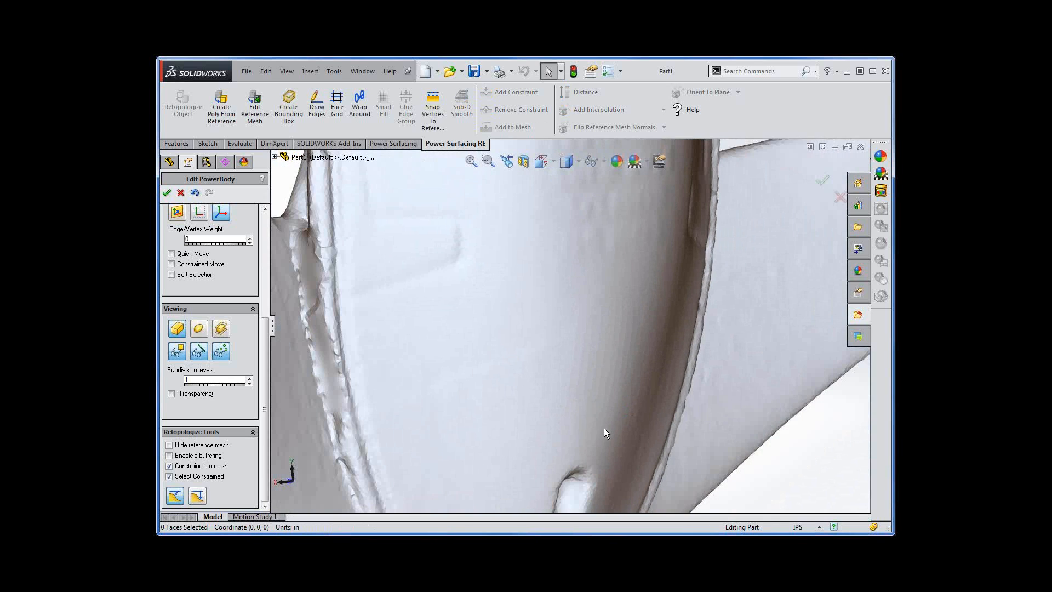
scroll(604, 386, "up", 2)
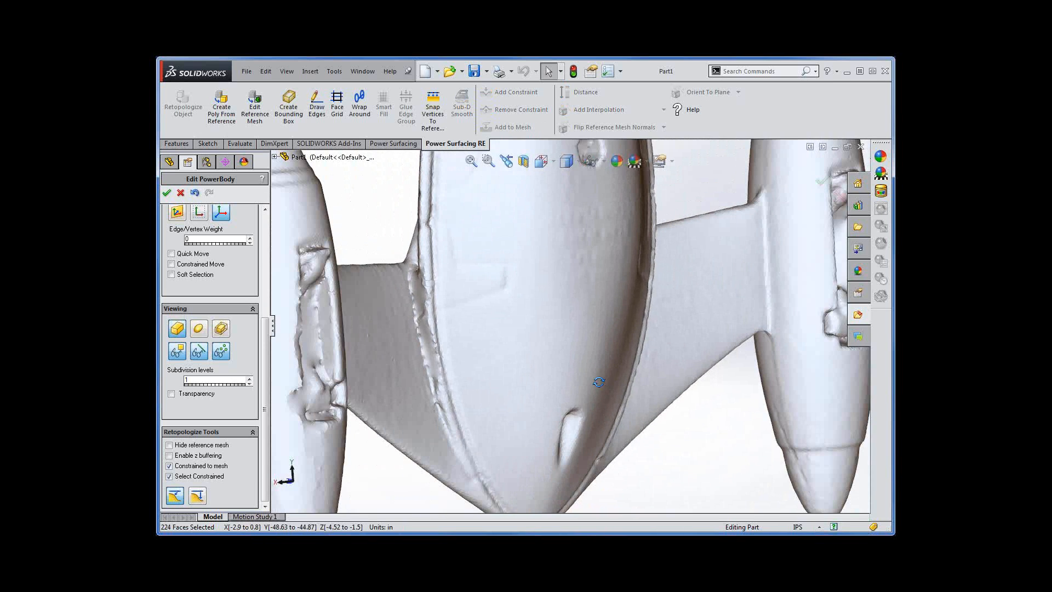
scroll(585, 371, "down", 5)
scroll(560, 339, "up", 4)
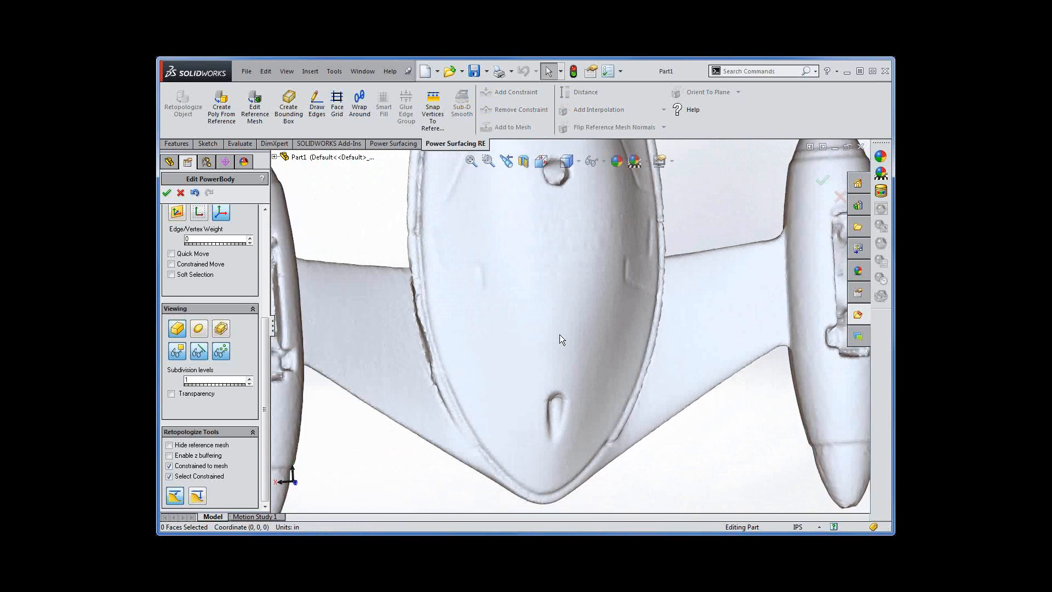
middle_click_drag(552, 294, 560, 352)
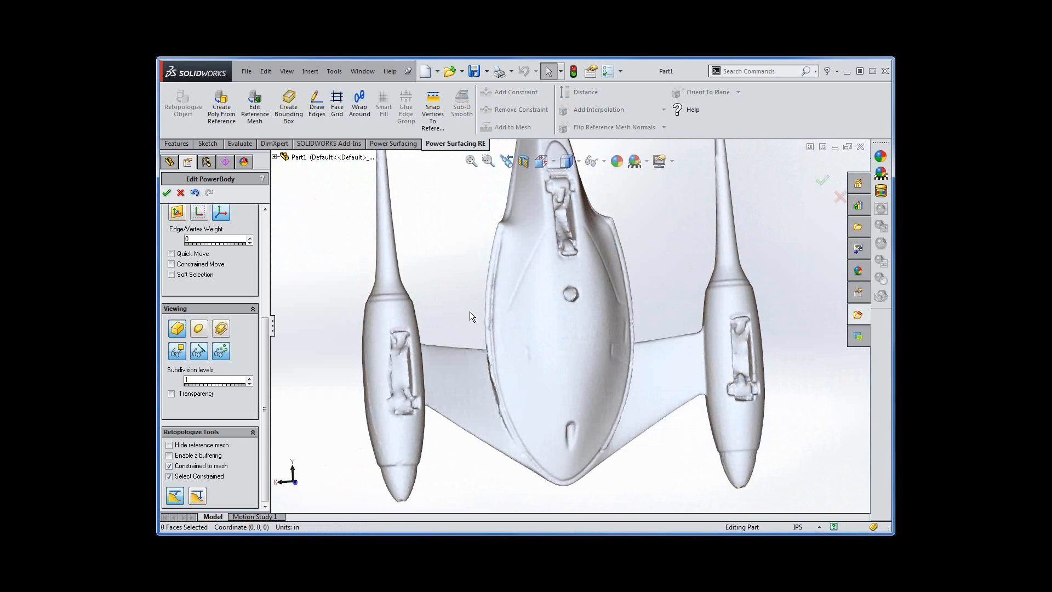
Step: Start editing the reference mesh and box-select the faces of the rounded dome protruding from the ship's hull
middle_click_drag(473, 326, 535, 324)
middle_click_drag(519, 240, 527, 357, "ctrl")
scroll(527, 358, "up", 2)
scroll(527, 358, "down", 6)
middle_click_drag(570, 328, 571, 247)
scroll(570, 390, "down", 3)
scroll(570, 390, "down", 1)
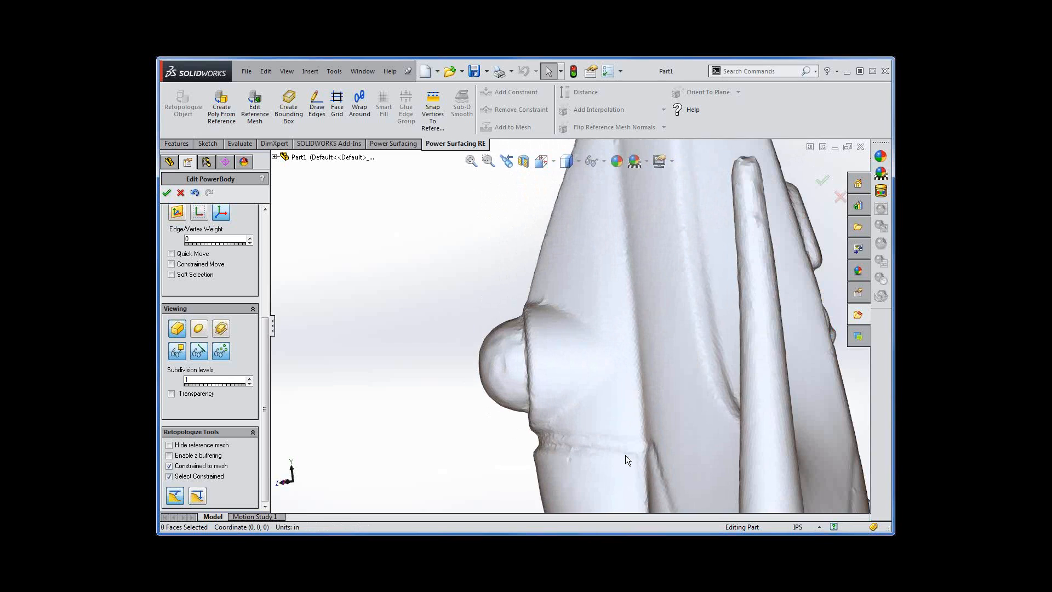
middle_click_drag(628, 453, 628, 448)
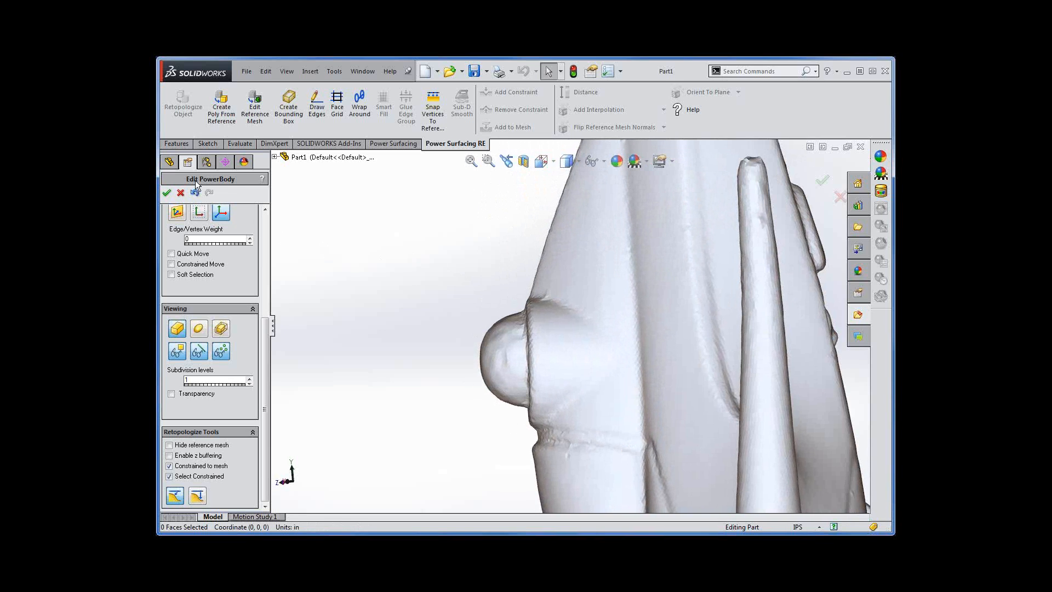
left_click(258, 119)
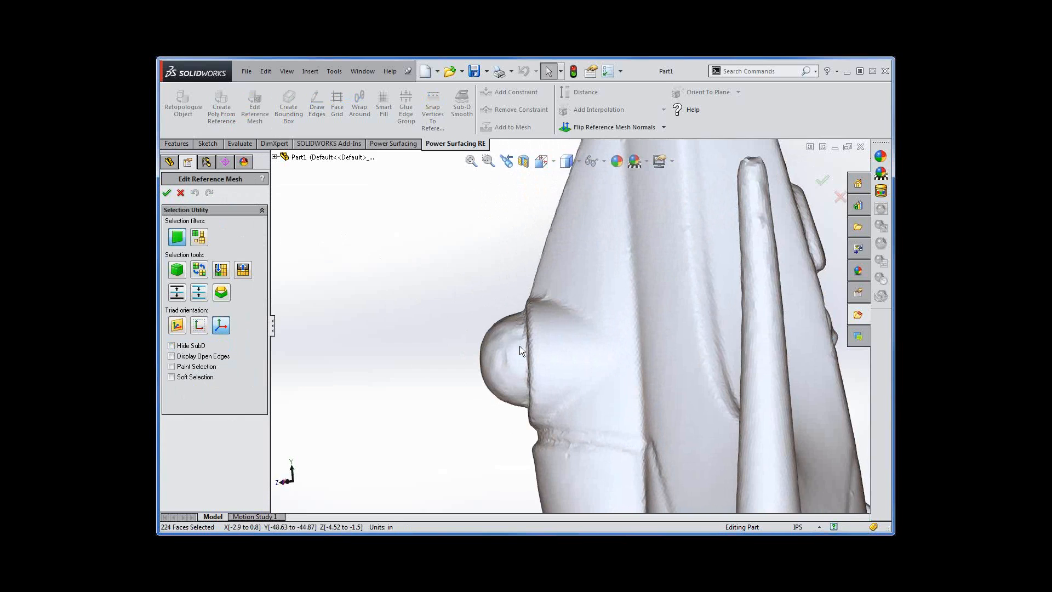
left_click_drag(525, 416, 458, 300)
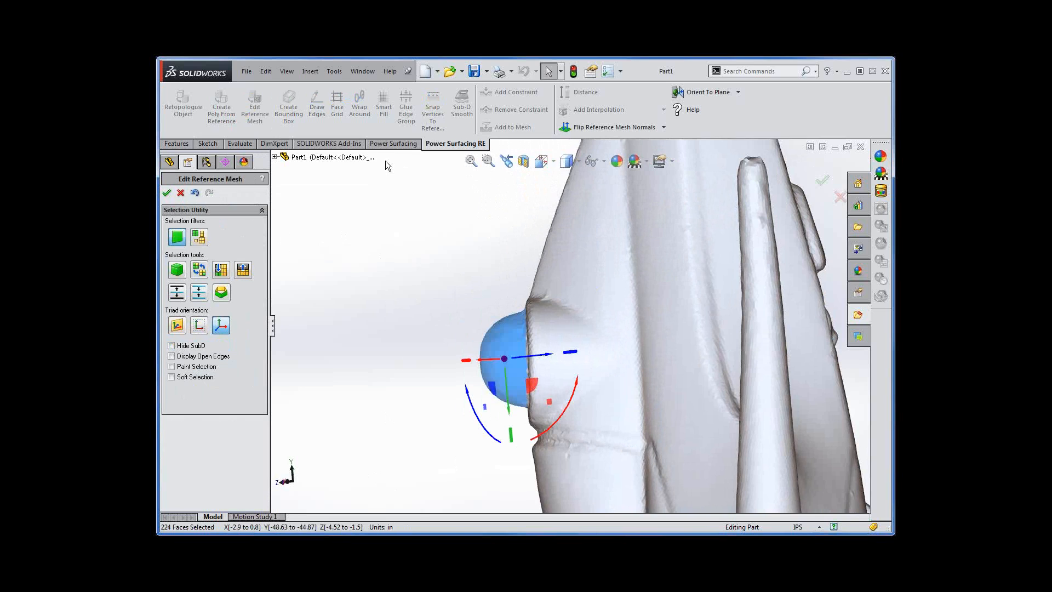
Step: Add the selected dome faces as a reference mesh set in the Selection Set Manager and hide that set
left_click(390, 144)
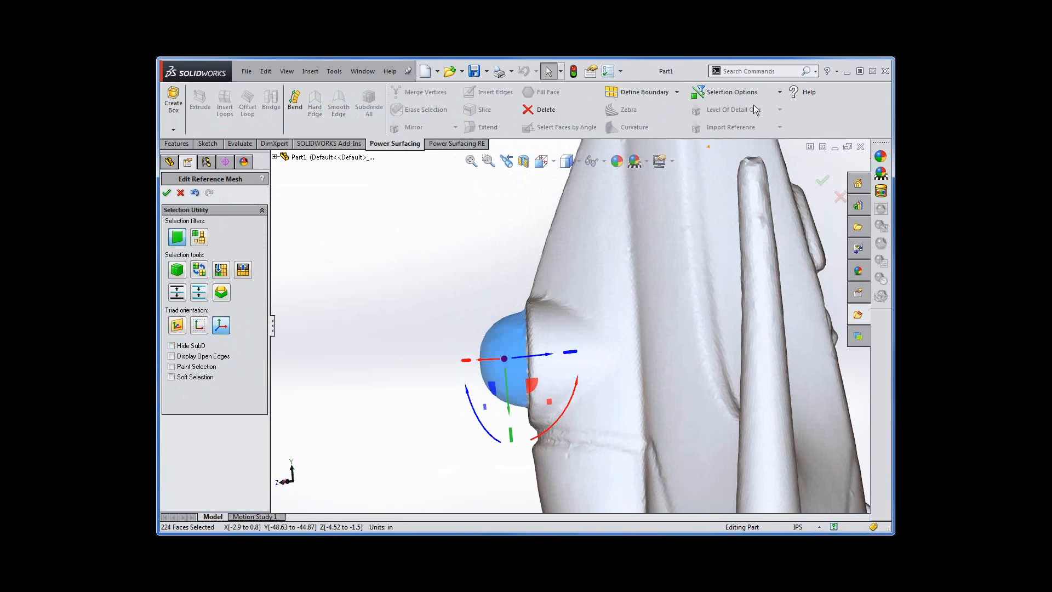
left_click(780, 93)
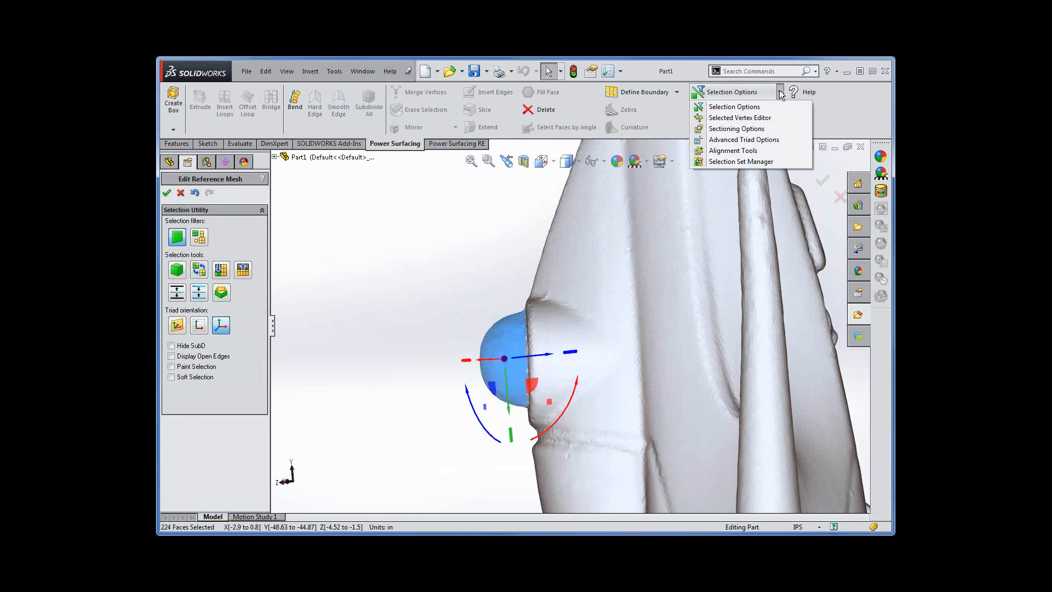
left_click(734, 162)
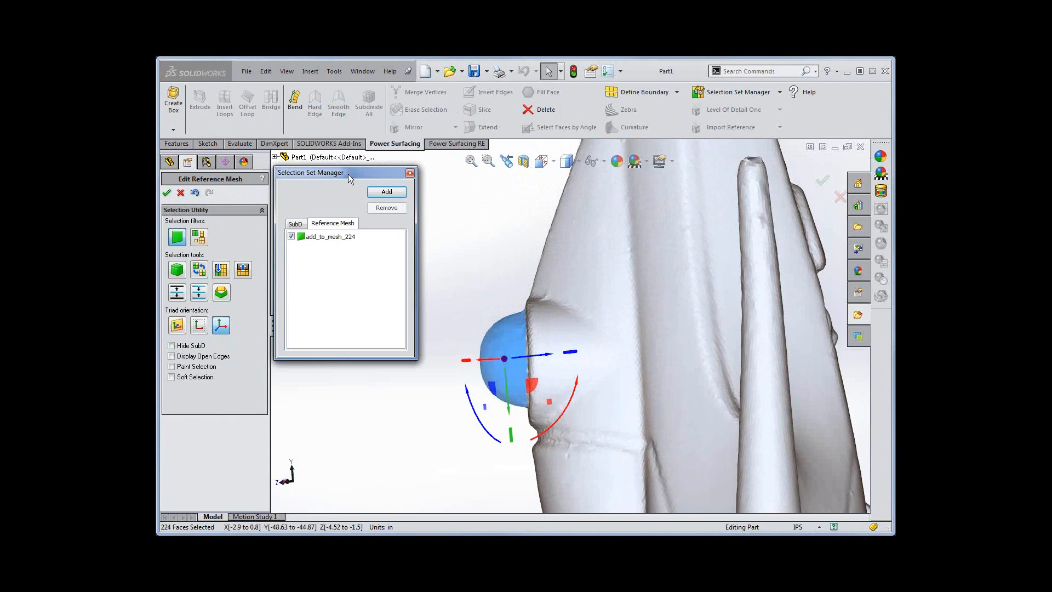
left_click_drag(347, 173, 346, 187)
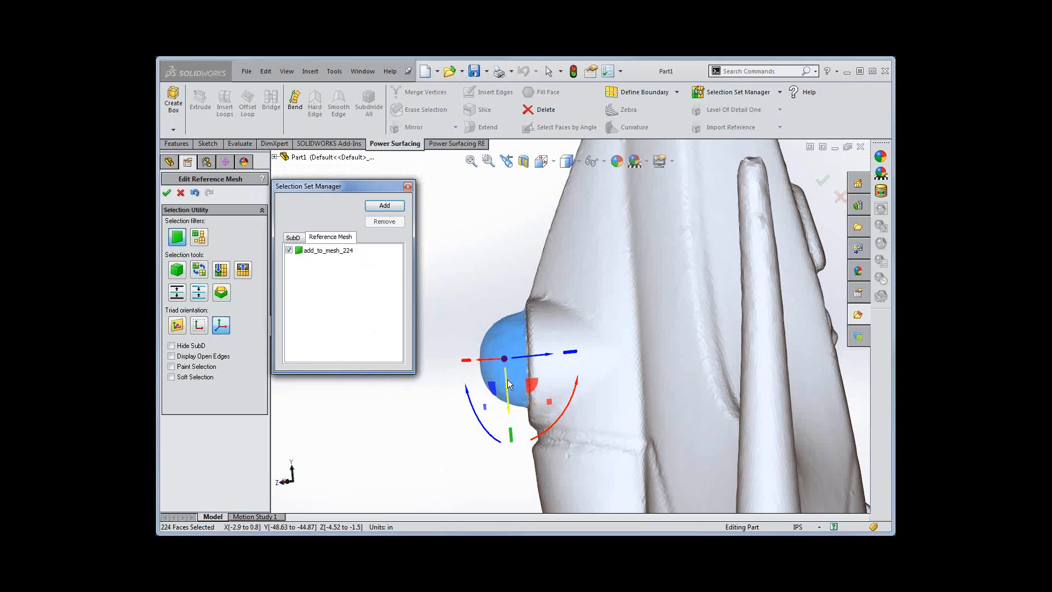
left_click(387, 206)
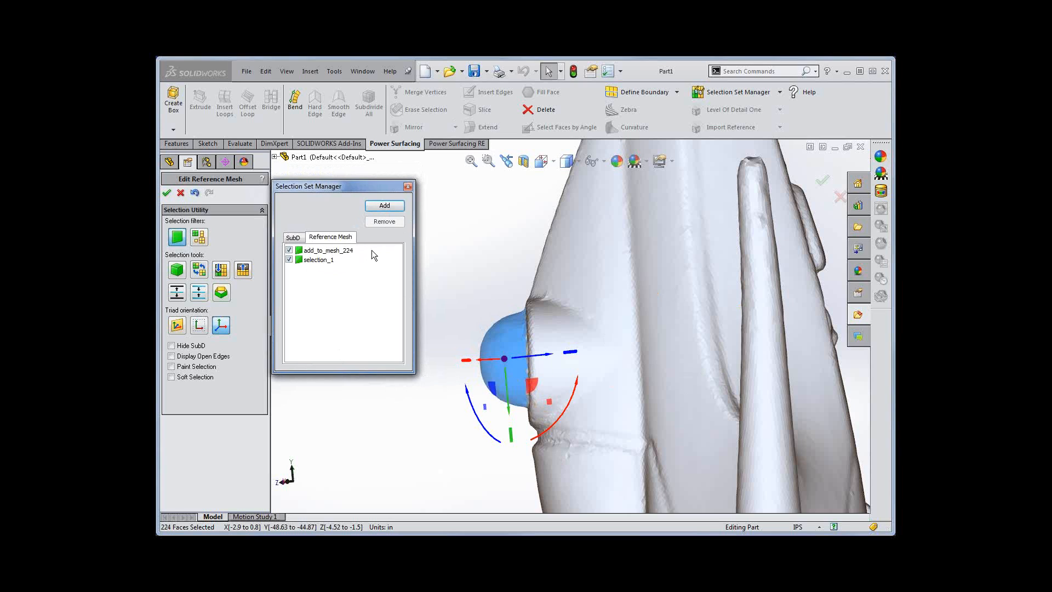
left_click(288, 260)
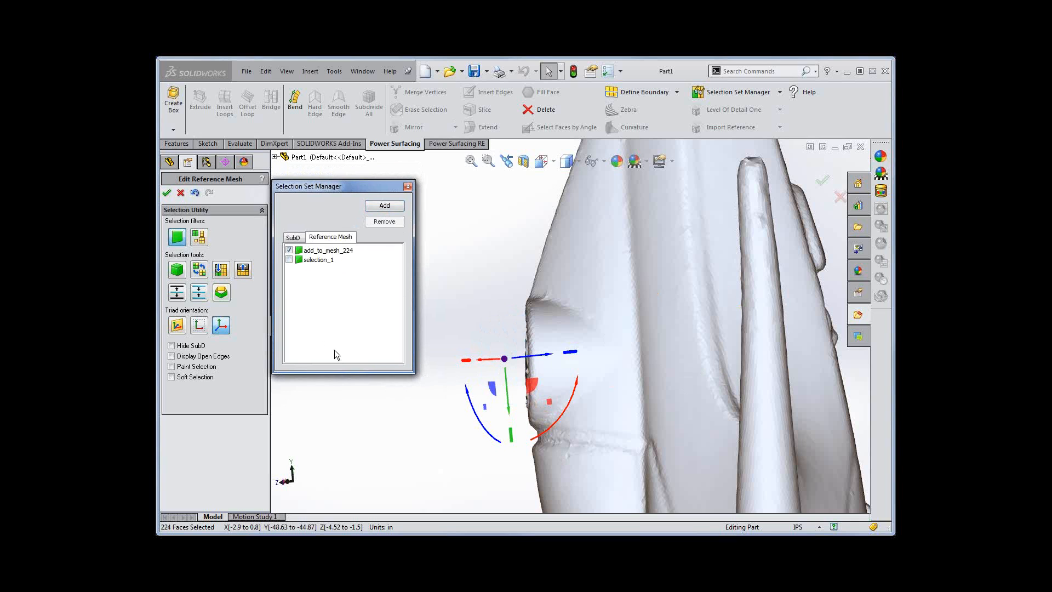
Step: Check the hull opening where the dome set is hidden, close the Selection Set Manager, and finish editing the reference mesh
middle_click_drag(468, 469, 570, 467)
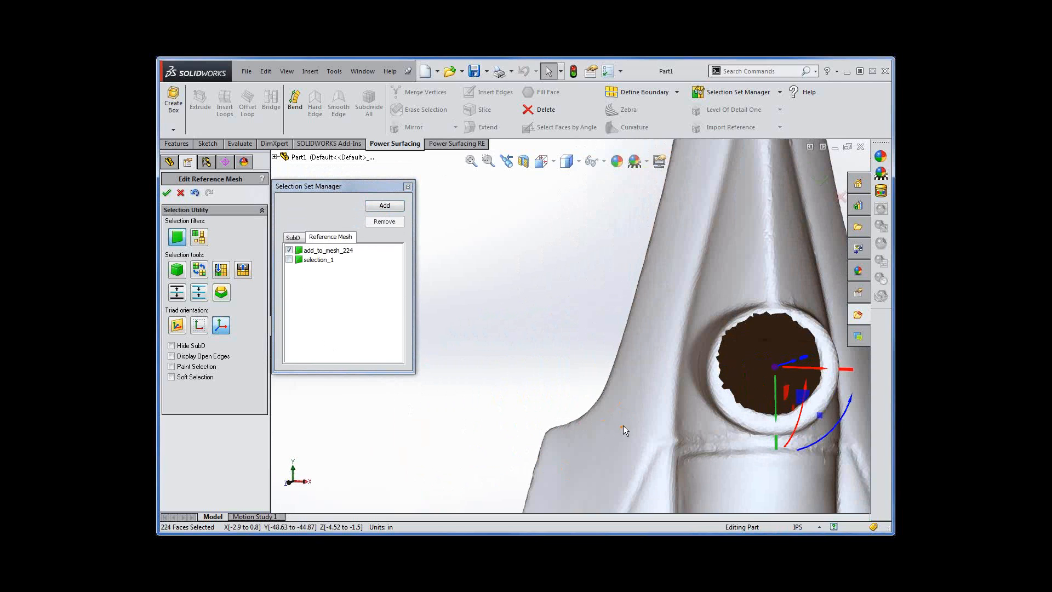
middle_click_drag(636, 426, 560, 420, "ctrl")
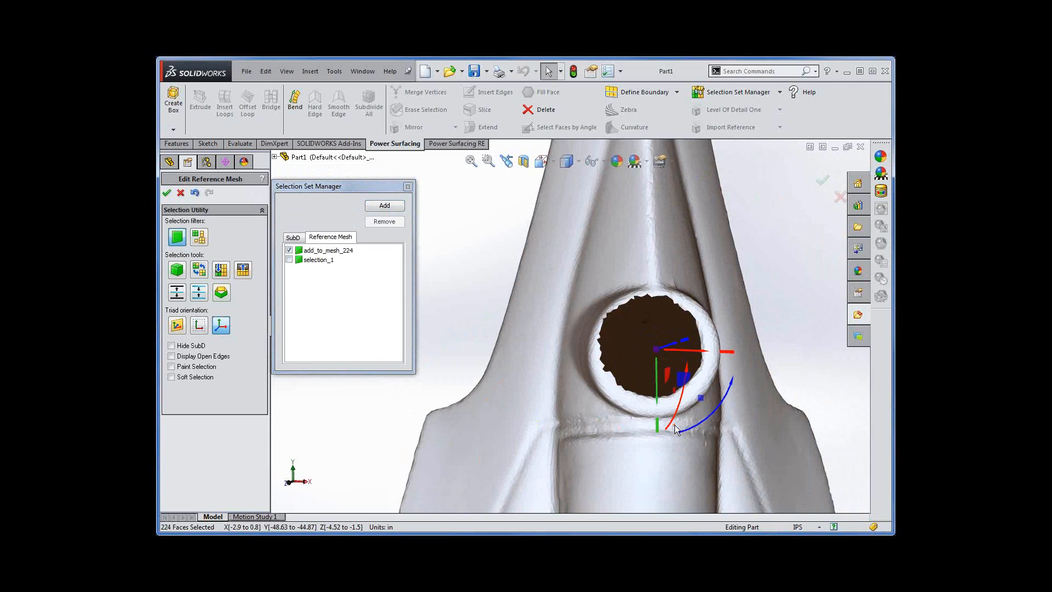
middle_click_drag(695, 445, 618, 447)
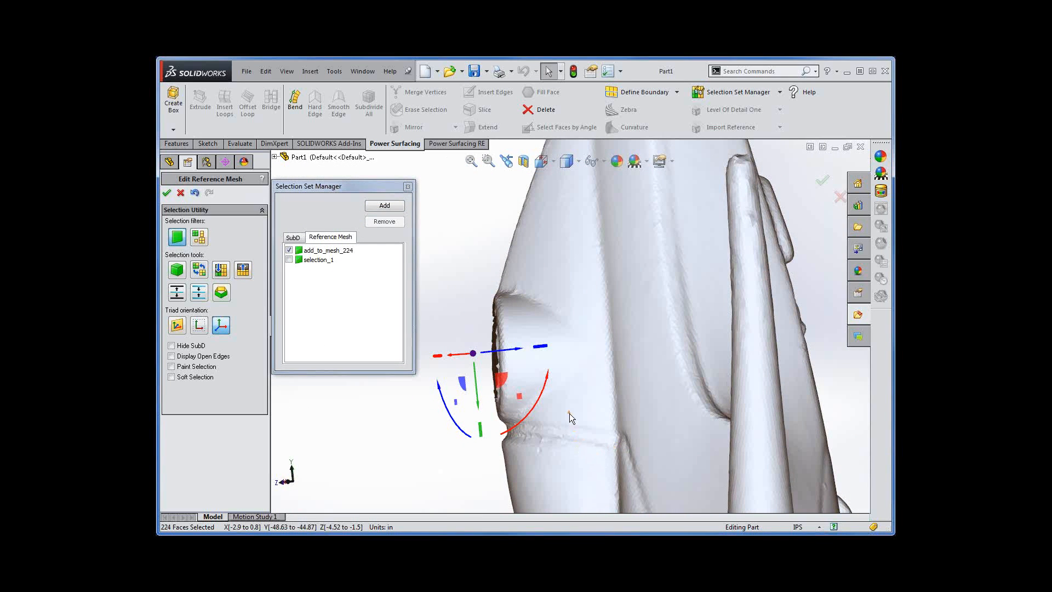
left_click(408, 186)
left_click(168, 193)
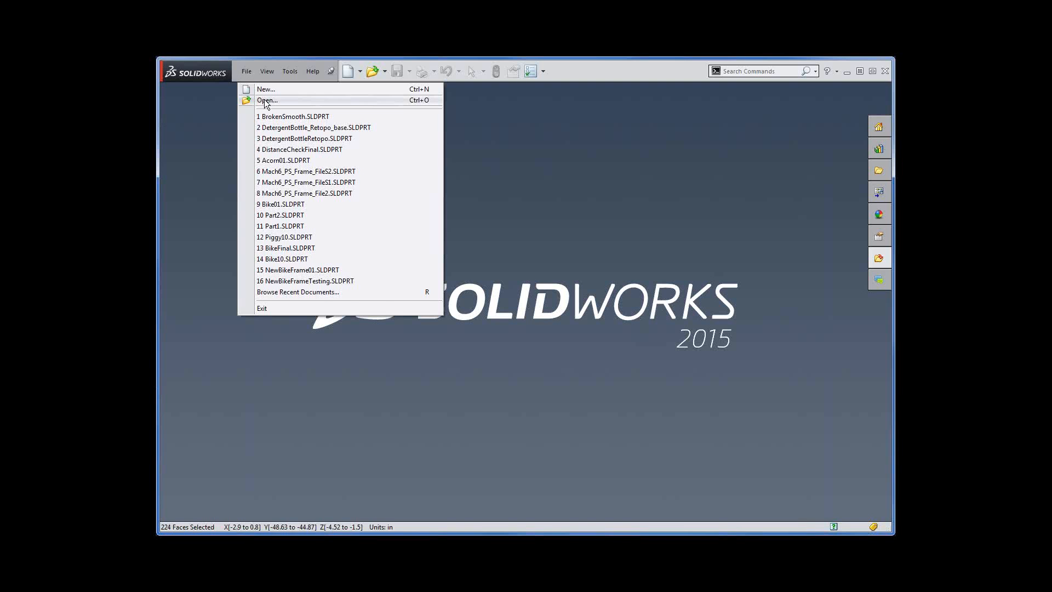
Step: Open the PS PMODEL scene DetergentBottle_Ref2_SS.pmodel and view the bottle from the front
left_click(264, 100)
left_click(849, 466)
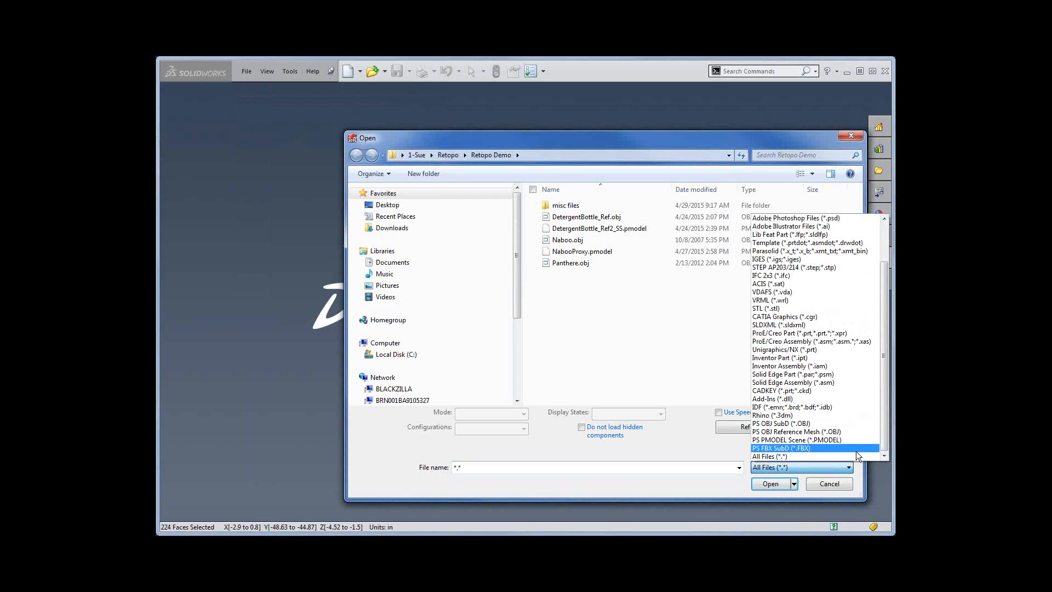
left_click(794, 439)
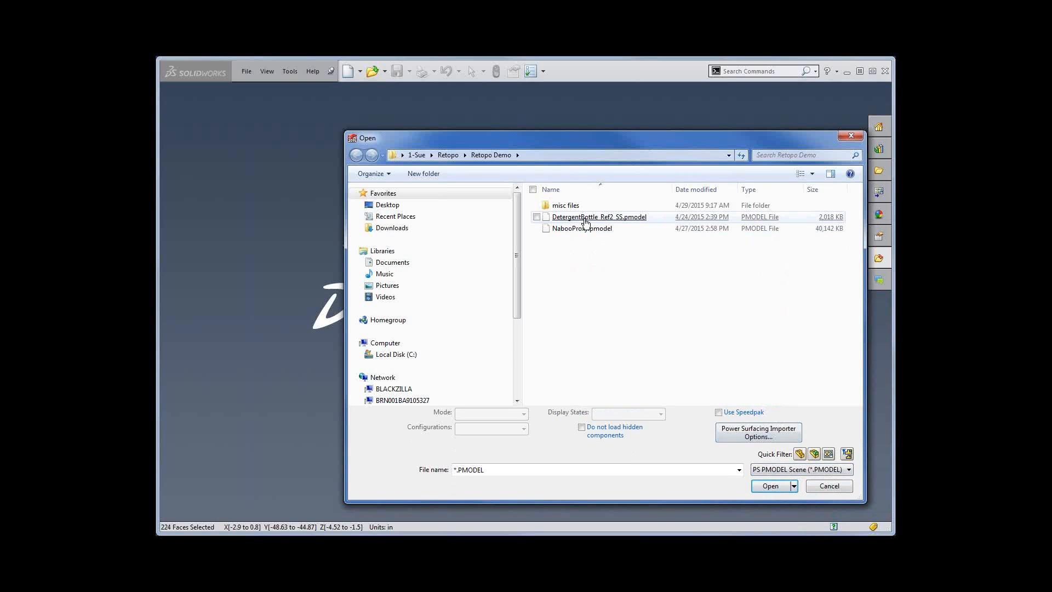
double_click(581, 217)
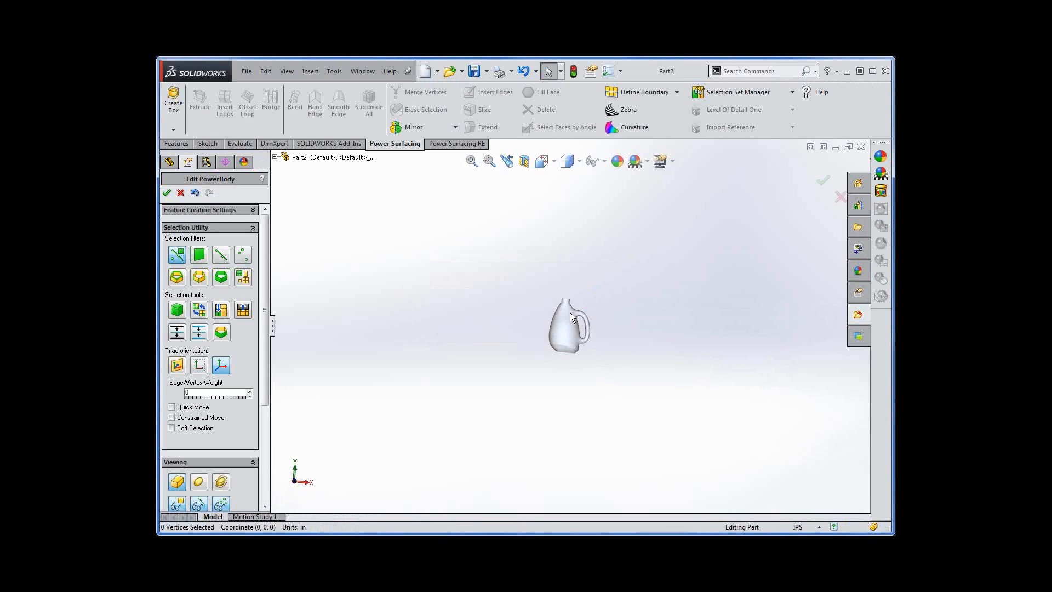
left_click(554, 162)
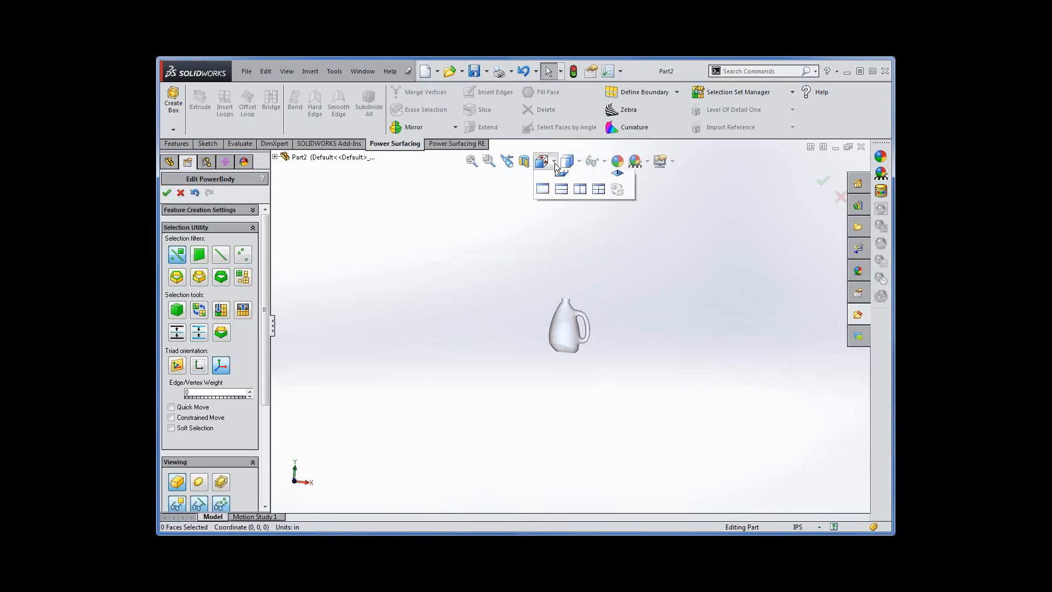
left_click(560, 217)
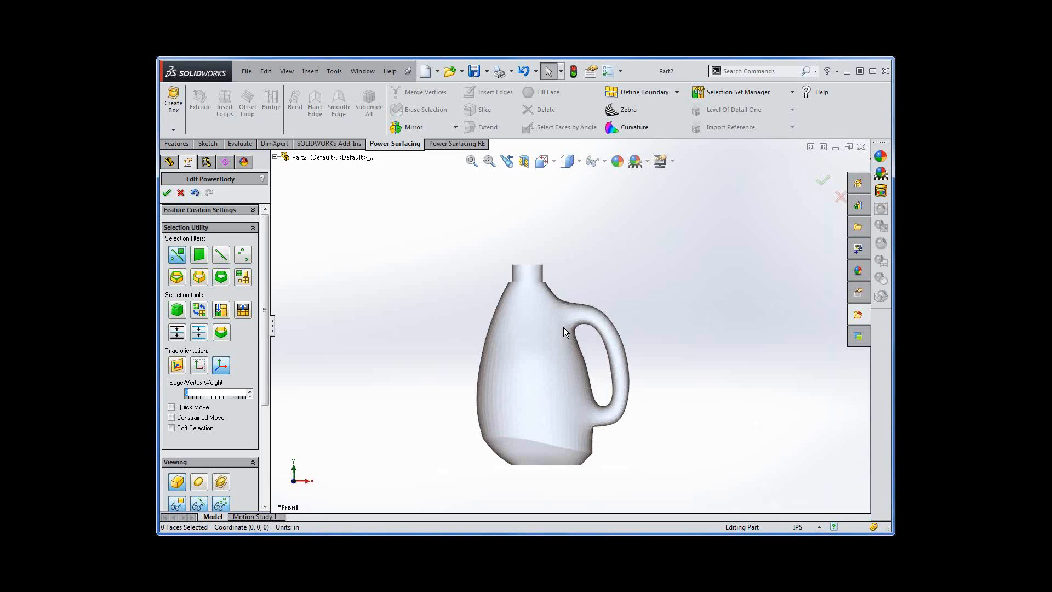
scroll(539, 389, "down", 1)
middle_click_drag(539, 387, 610, 364, "ctrl")
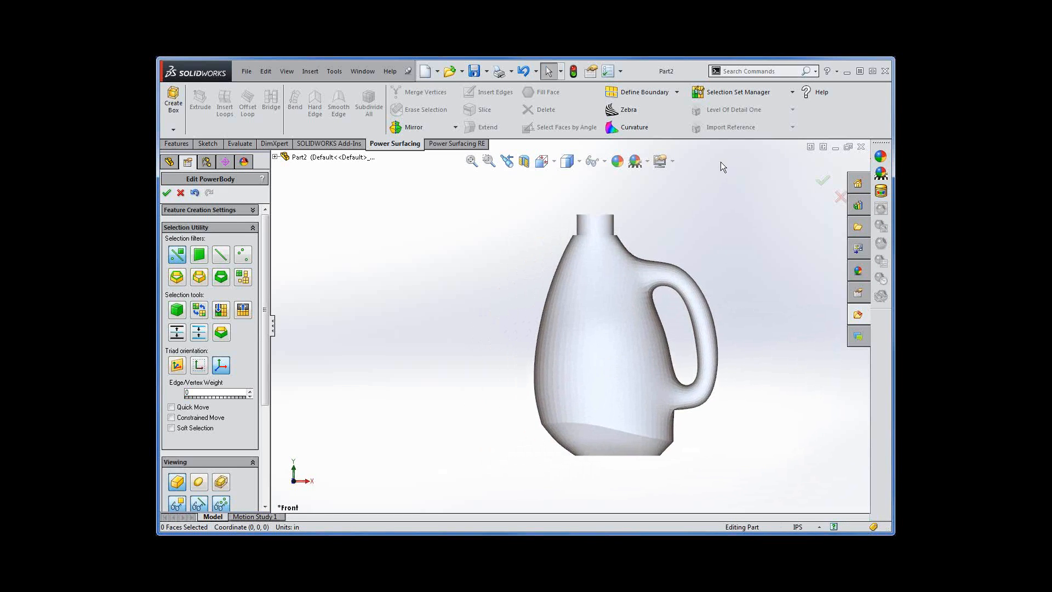
Step: In the Selection Set Manager, hide the reference mesh sets for the base, cap top, shoulder, cap sides and lower body
left_click(740, 93)
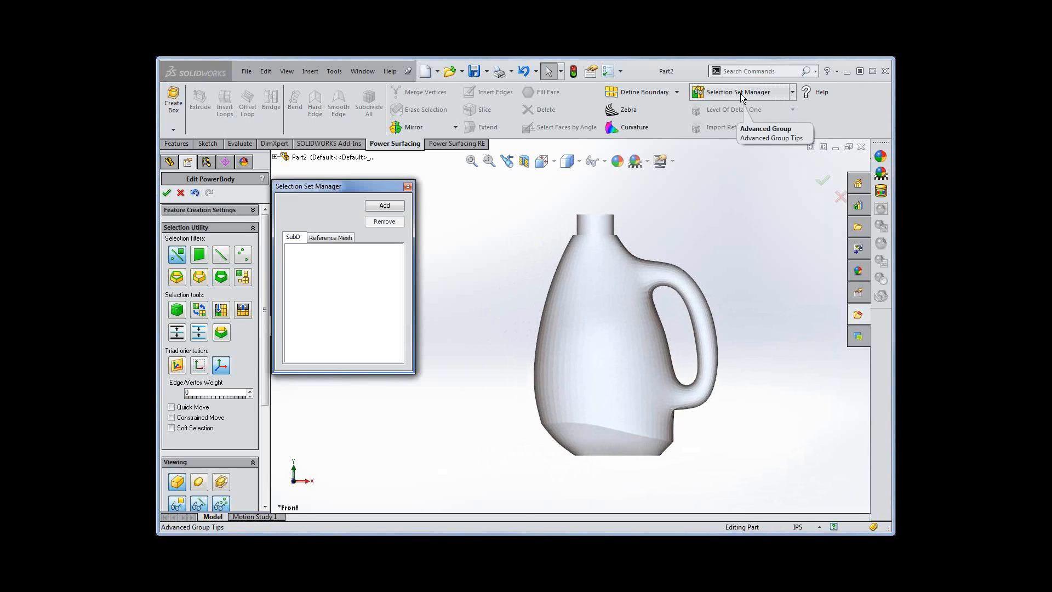
left_click(332, 238)
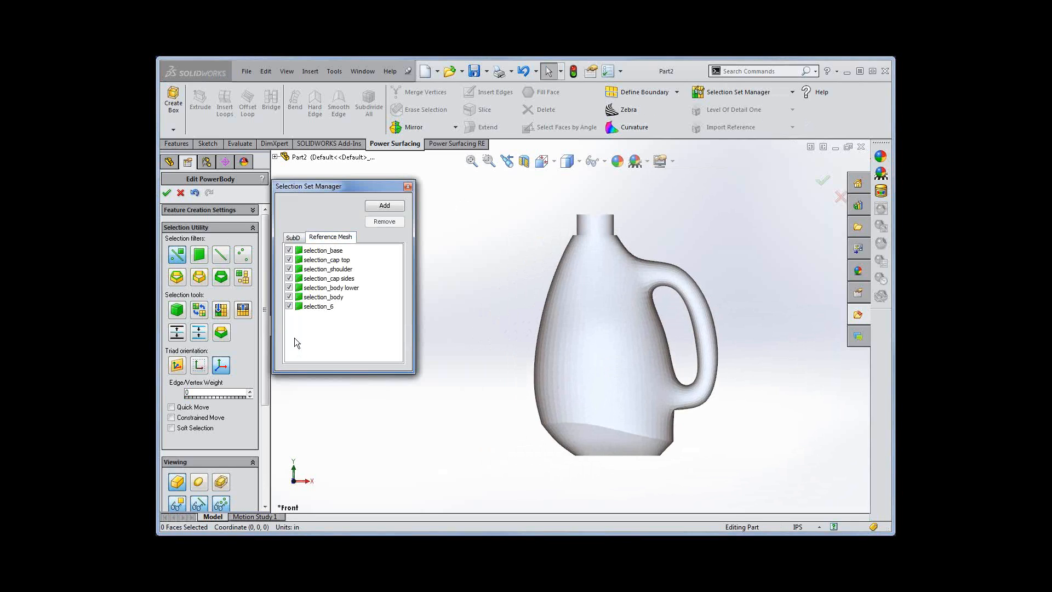
left_click(289, 251)
left_click(290, 250)
left_click(289, 260)
left_click(289, 269)
left_click(289, 278)
left_click(289, 287)
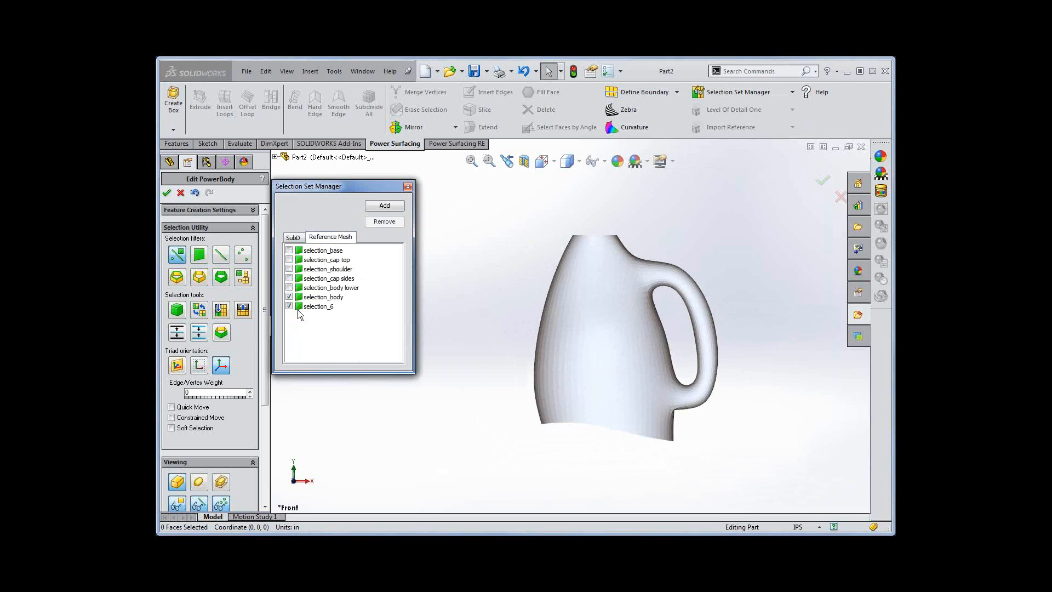
Step: Toggle selection_6 off and on, and show the cap sides, shoulder and cap top sets again
left_click(289, 306)
left_click(289, 306)
left_click(290, 279)
left_click(290, 269)
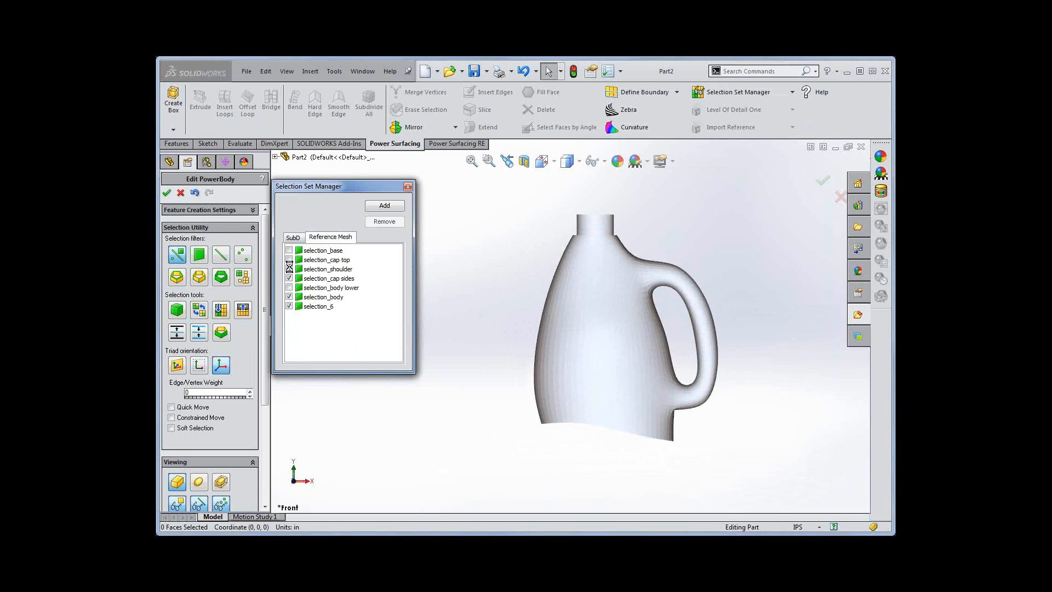
left_click(289, 260)
Step: Draw two slanted Wrap Around guide loops across the bottle's lower body, just above its open lower edge
left_click(456, 144)
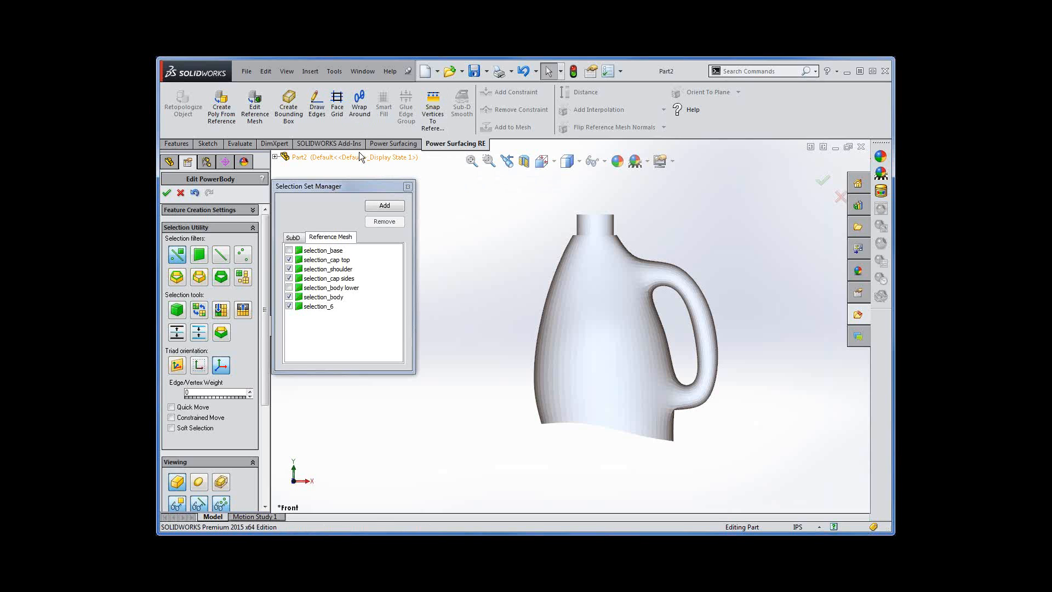
left_click(361, 120)
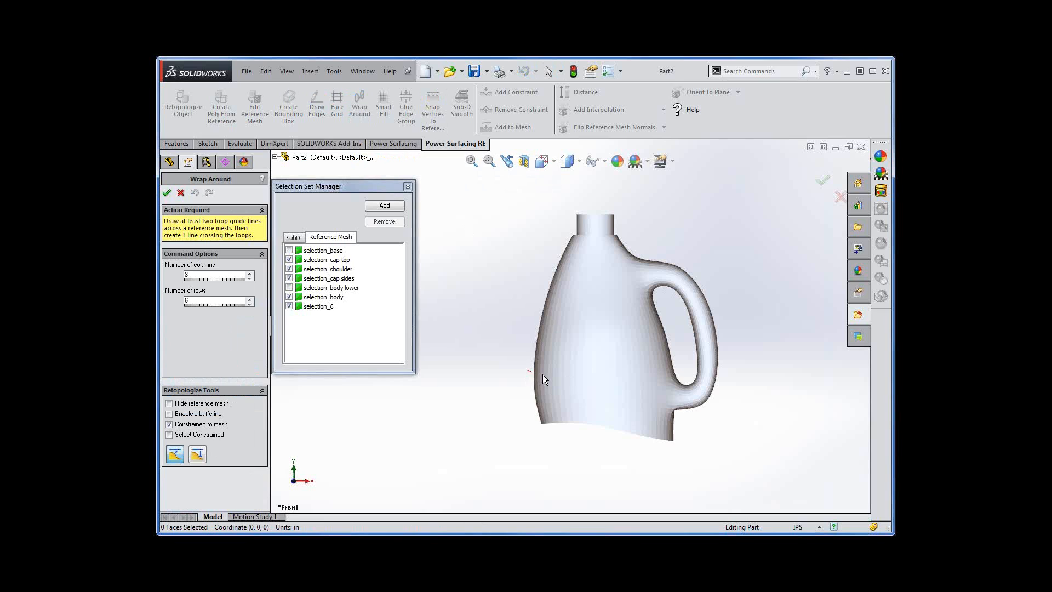
left_click_drag(529, 374, 692, 417)
left_click_drag(675, 433, 683, 436)
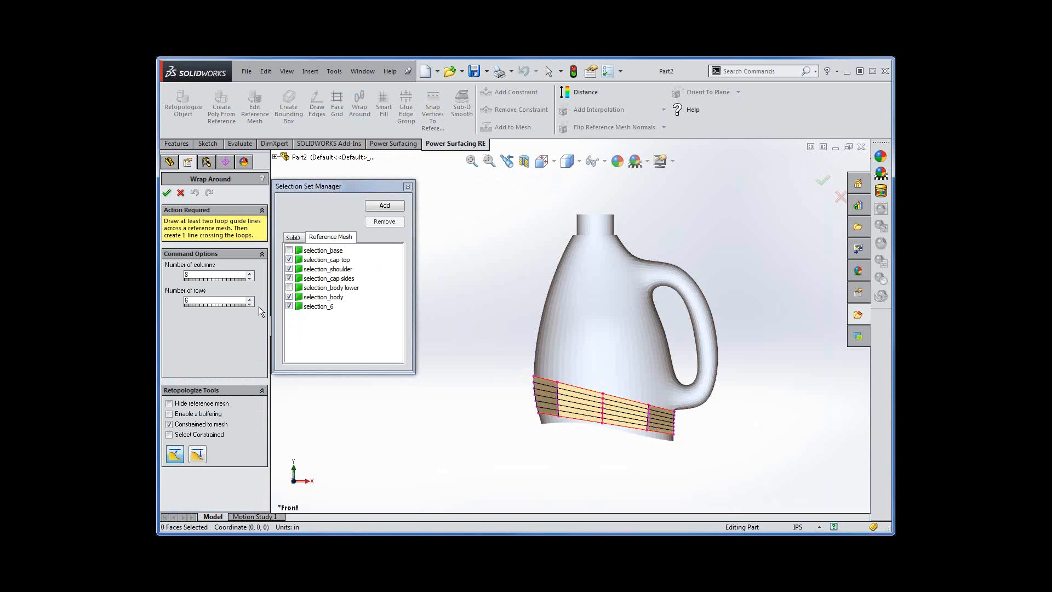
Step: Set the wrapped band to 1 row and 12 columns and accept it
double_click(216, 302)
type("1")
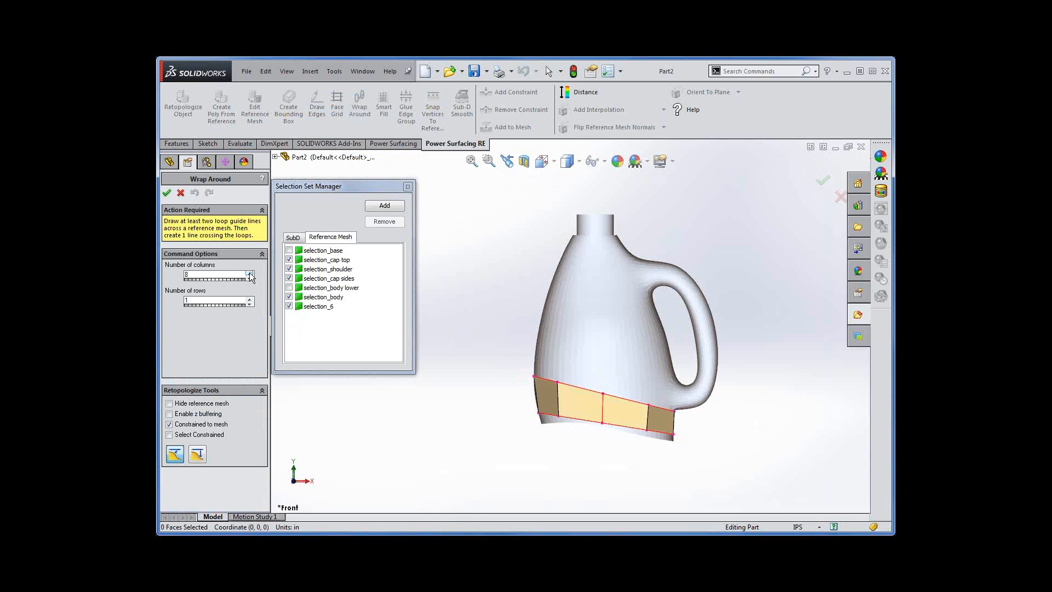
left_click_drag(193, 274, 159, 270)
type("12")
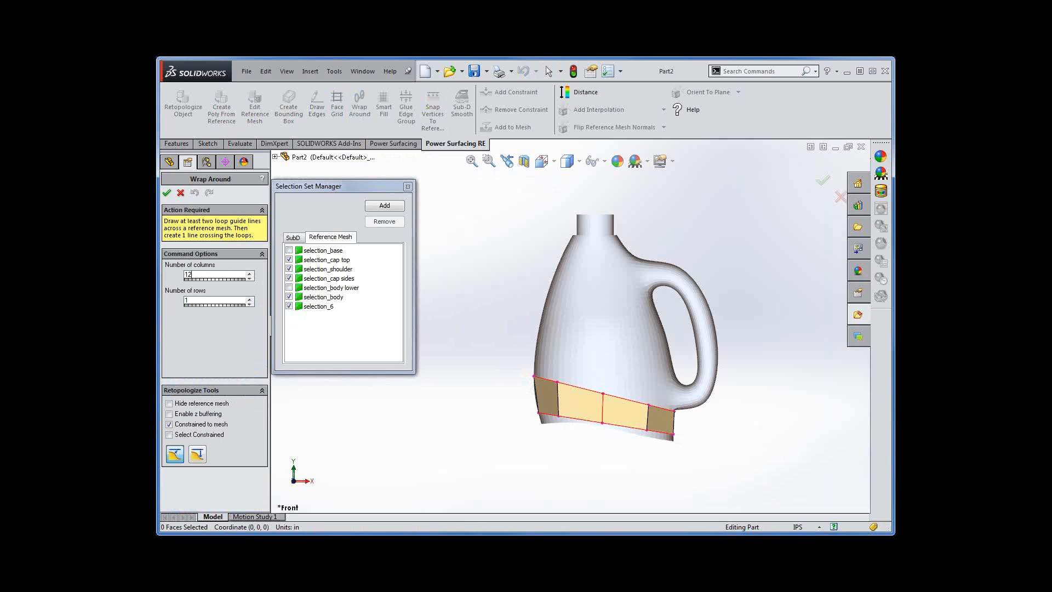
right_click(448, 251)
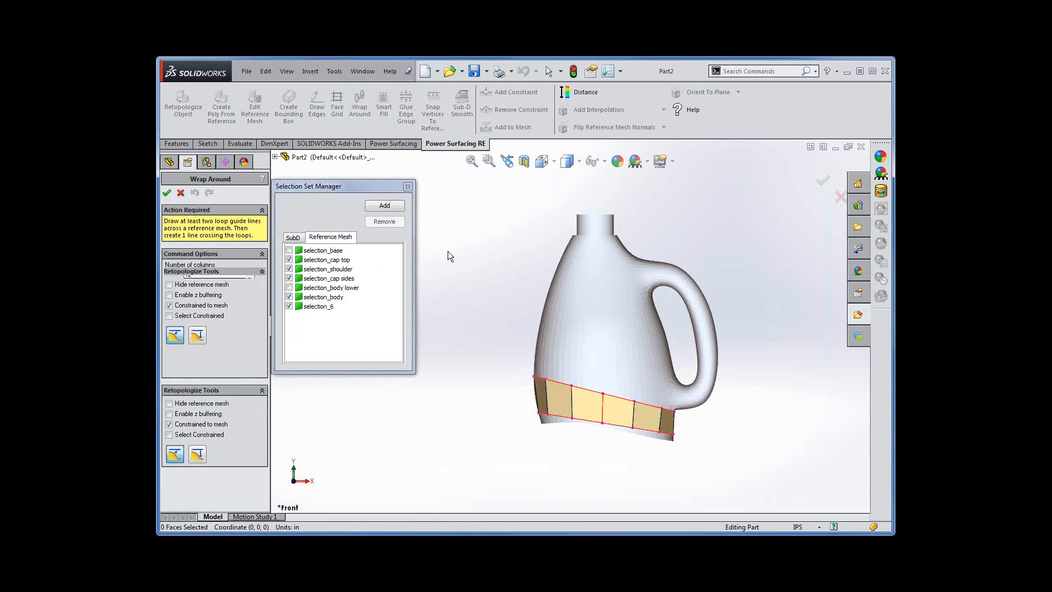
Step: Select the band's lower edge loop with the edge filter and move it down to the open edge of the visible reference mesh
right_click(589, 478)
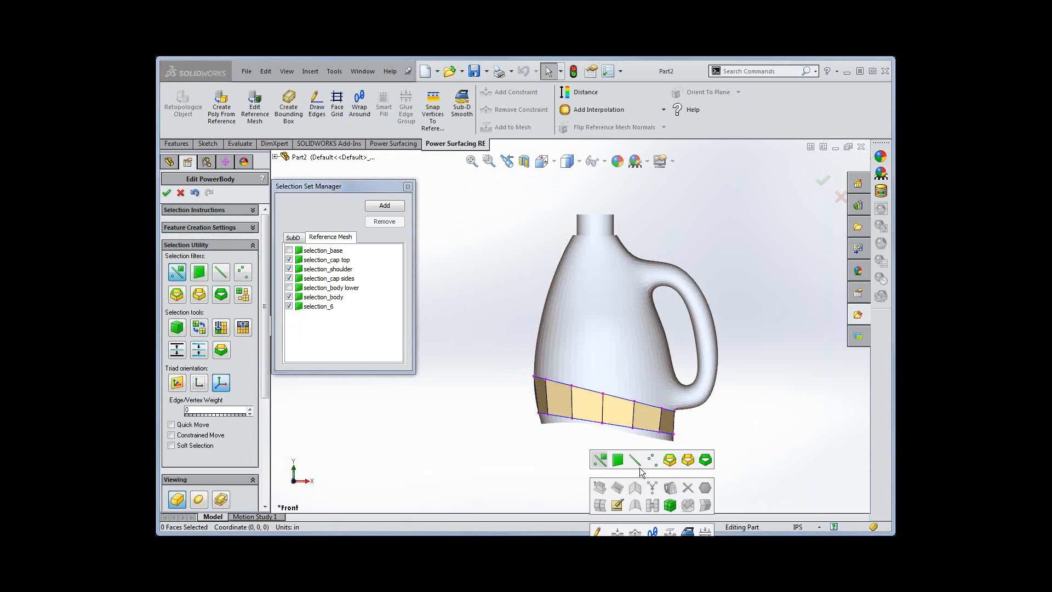
left_click(638, 465)
double_click(658, 436)
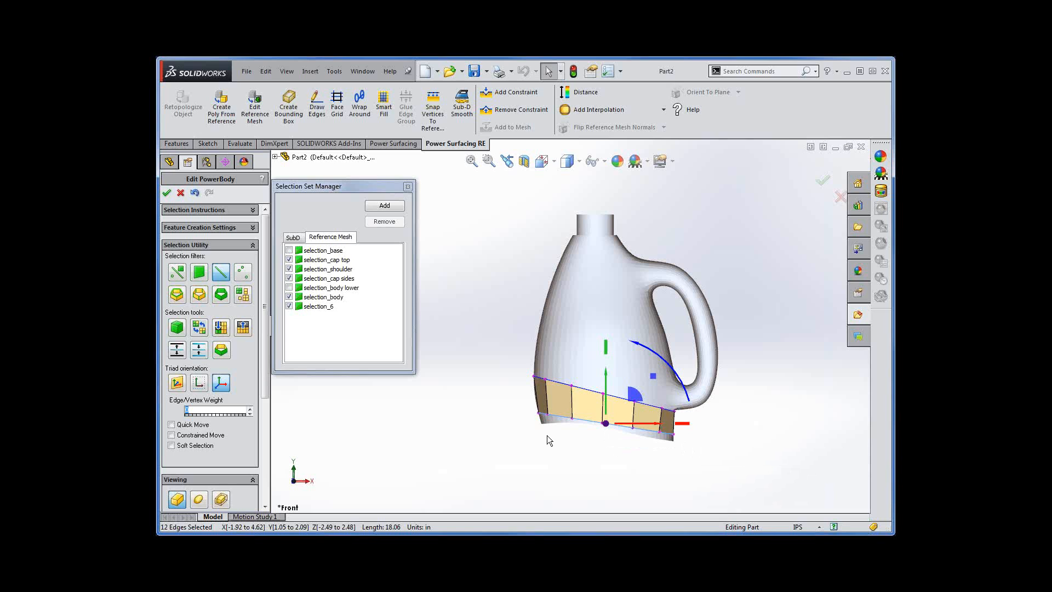
scroll(606, 458, "down", 2)
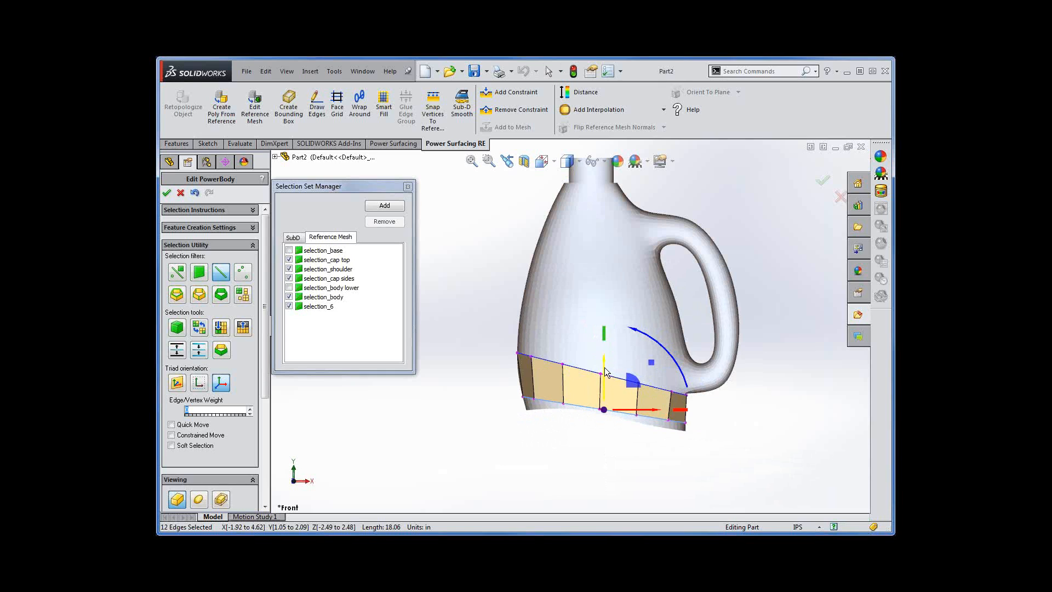
left_click_drag(605, 370, 598, 389)
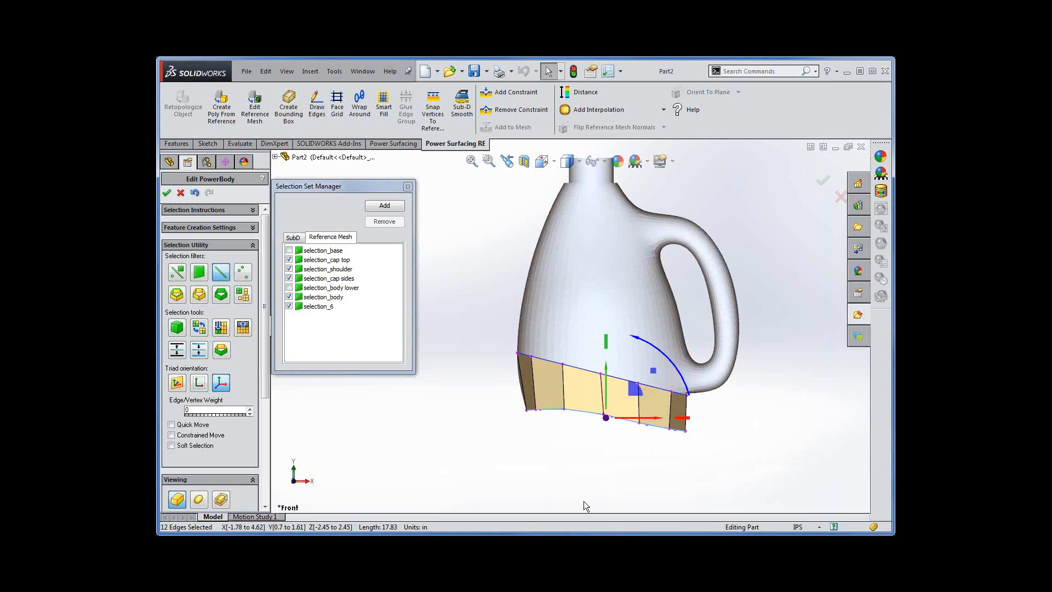
right_click(730, 403)
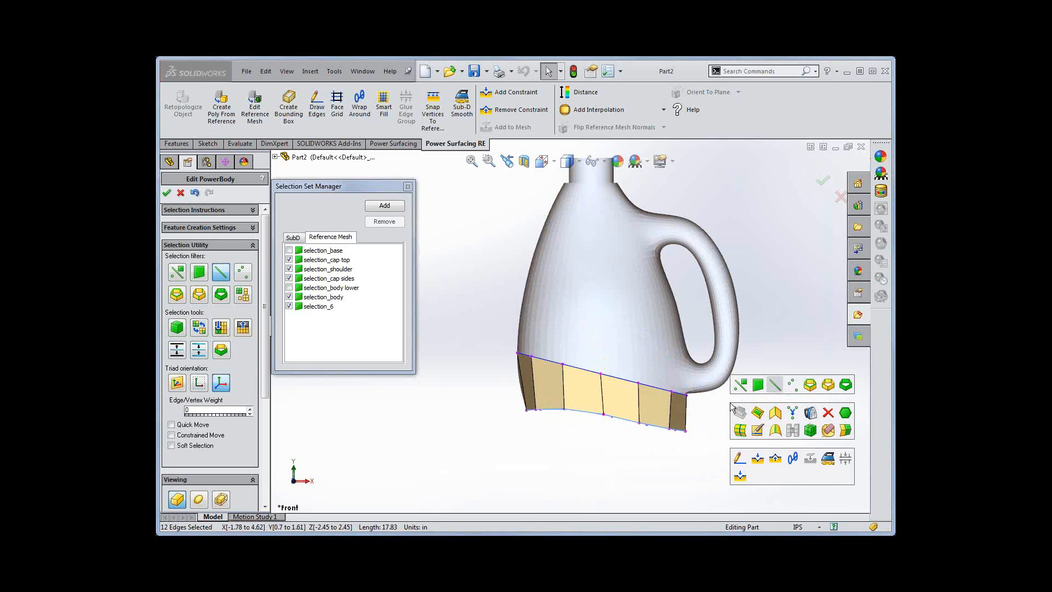
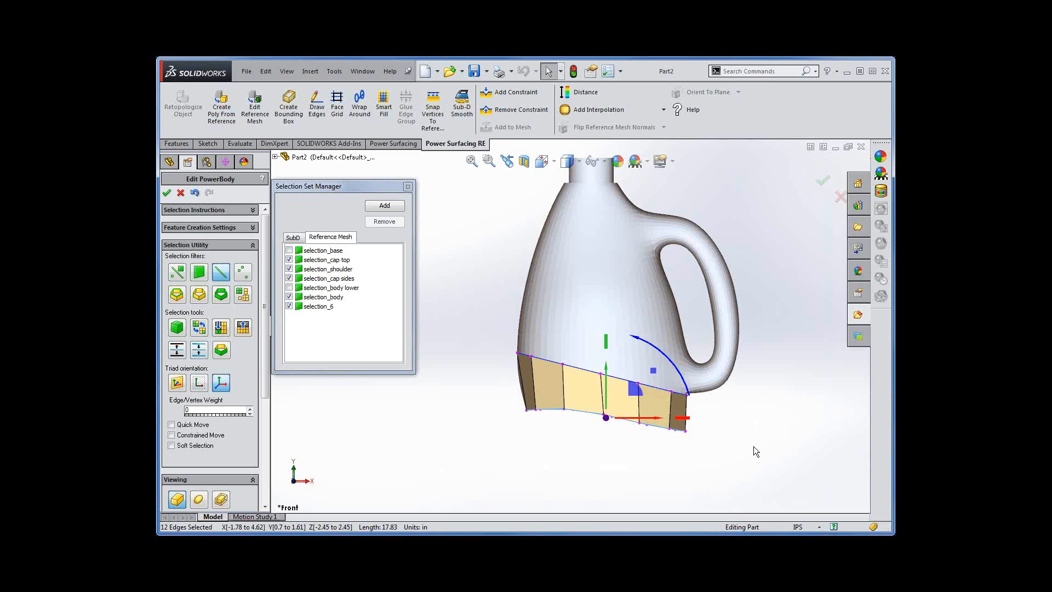
Step: Show the lower body set, extrude the band's lower edge loop, snap it to the mesh, and bring it down to the bottle's base
left_click(289, 288)
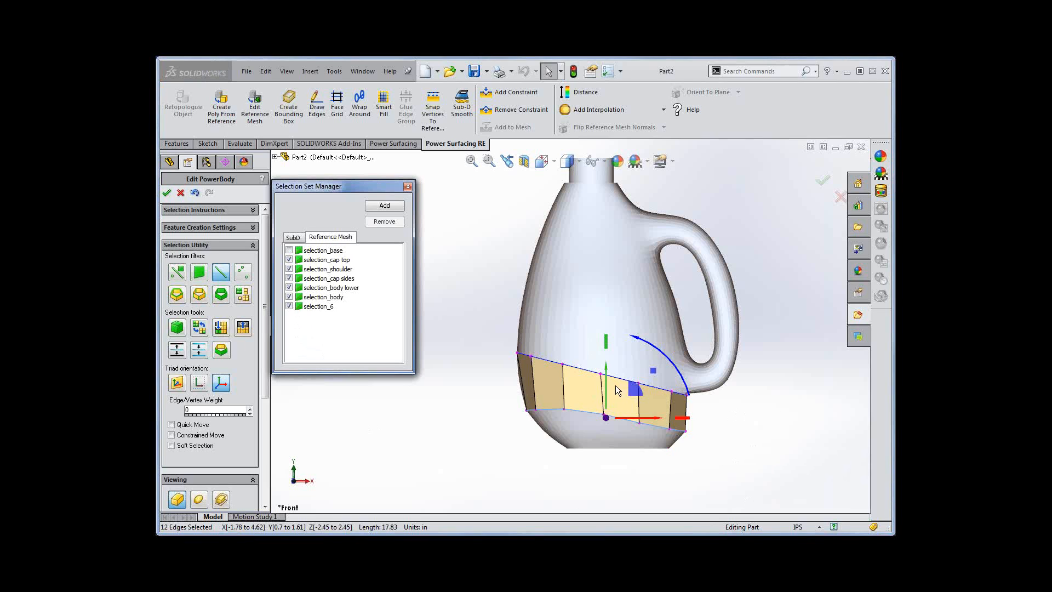
left_click_drag(606, 382, 606, 386)
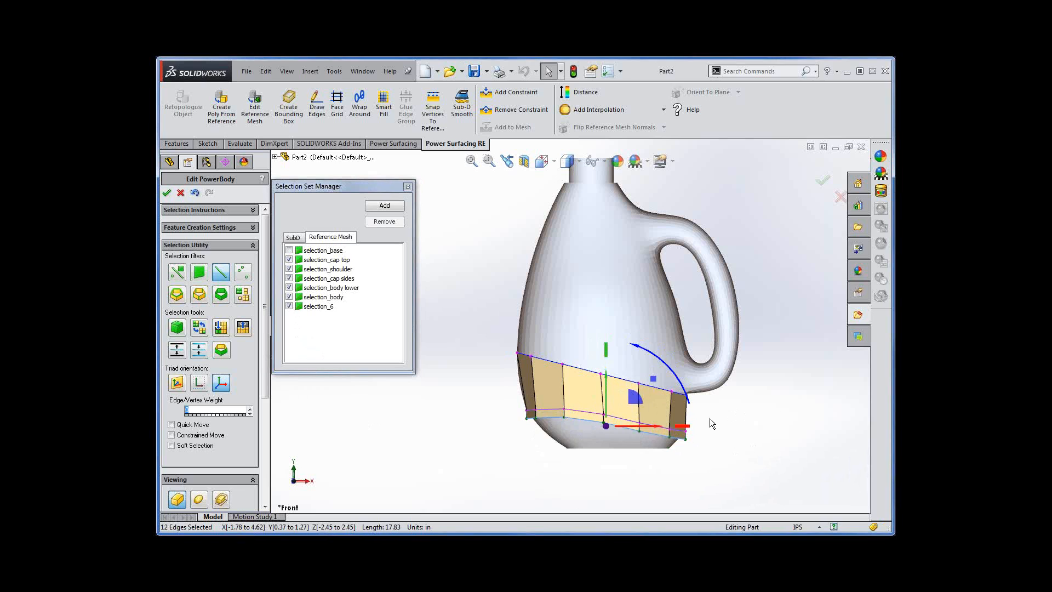
key("s")
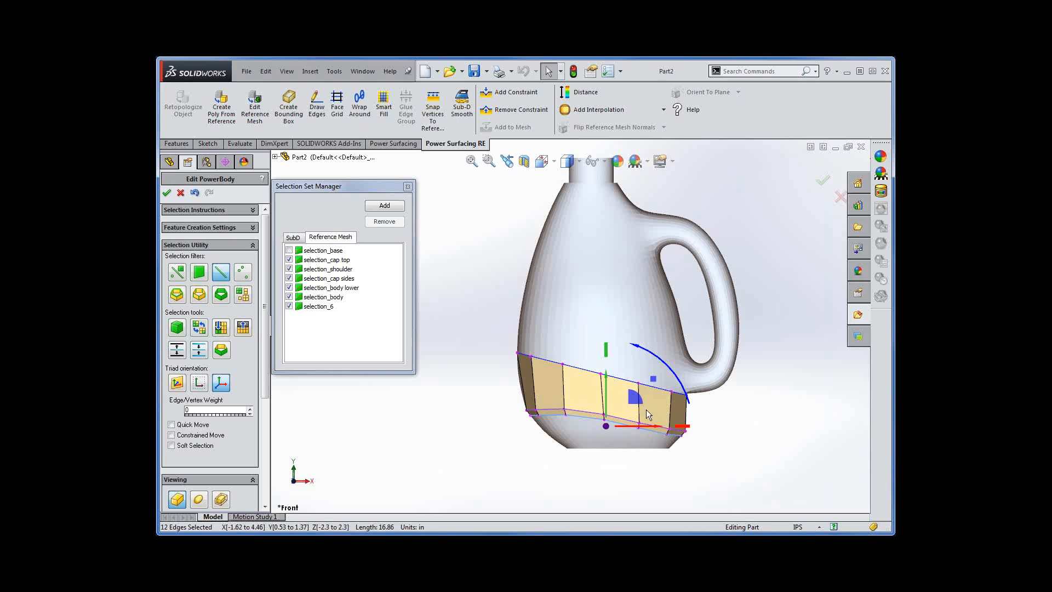
left_click_drag(606, 380, 613, 479)
Step: Show the base set and close the opening at the bottom of the control mesh with Smart Fill
middle_click_drag(626, 493, 717, 421)
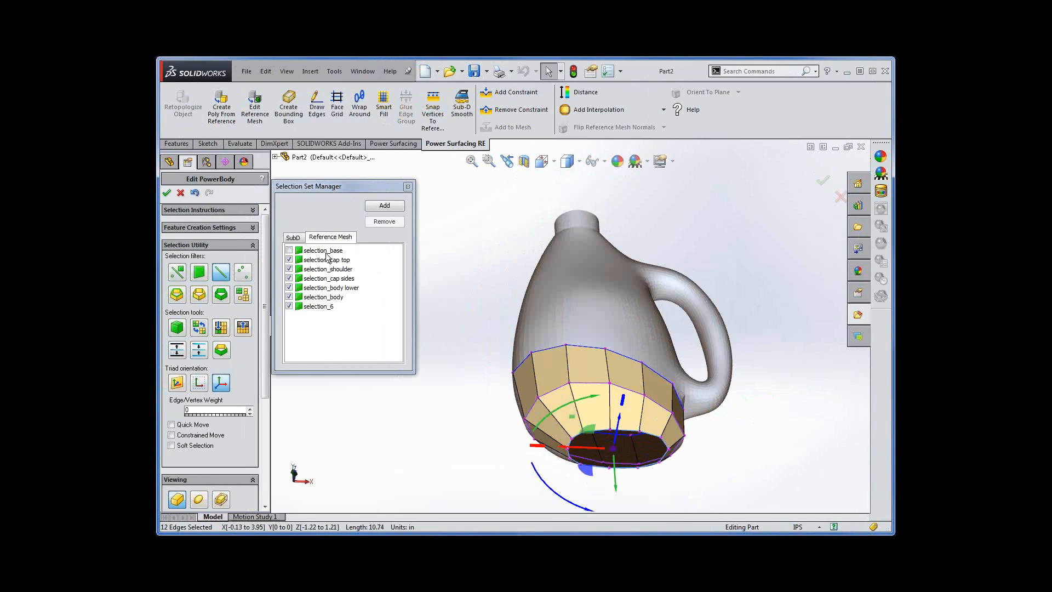
left_click(289, 250)
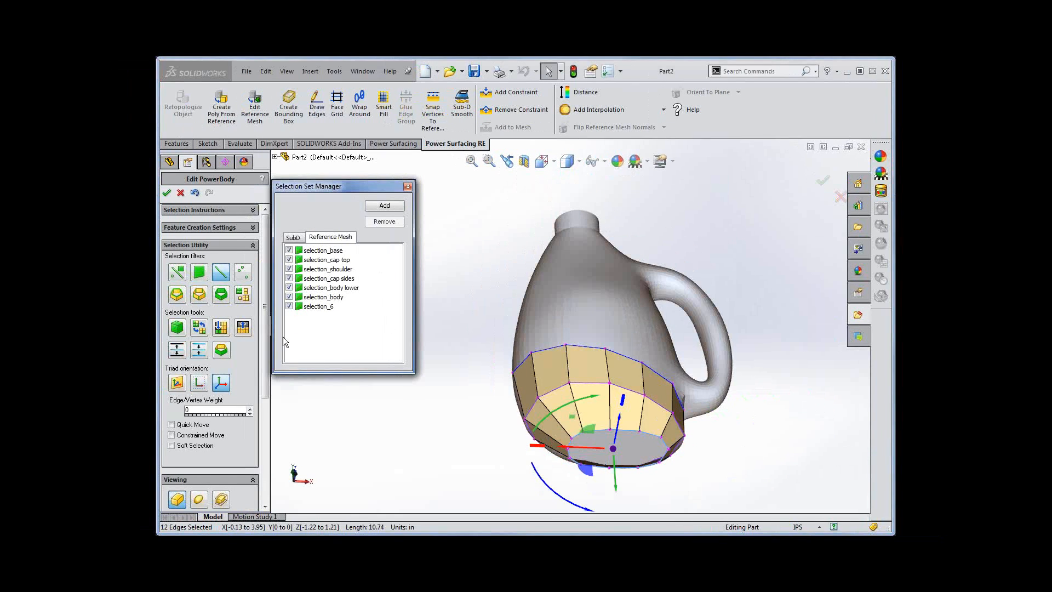
left_click(385, 111)
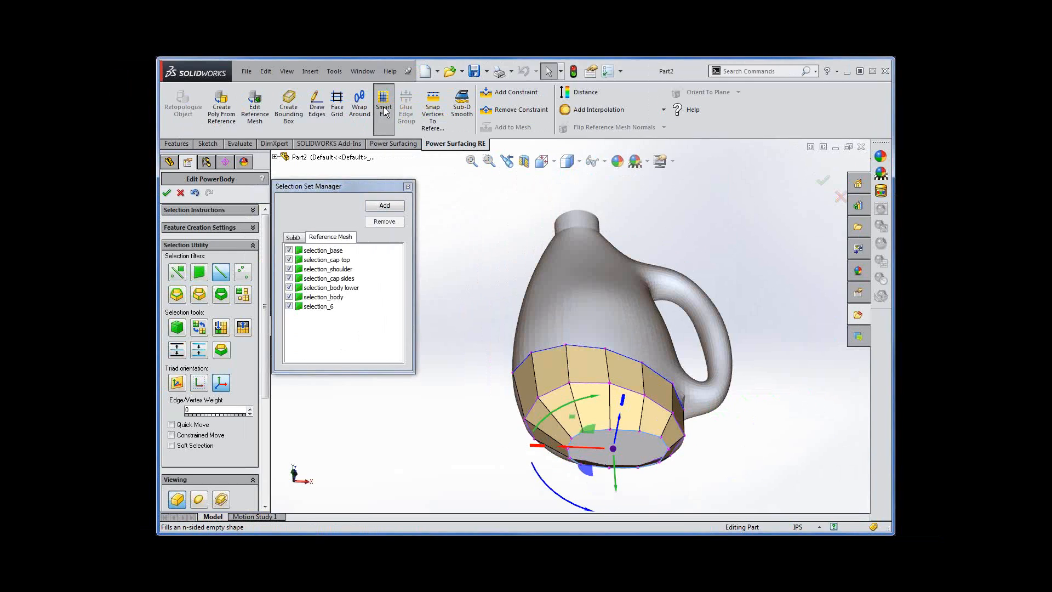
Step: Close the selection set manager, run Add Interpolation on the bottle's lower control mesh, and accept the interpolated mesh
middle_click_drag(726, 474, 584, 462)
scroll(609, 456, "down", 3)
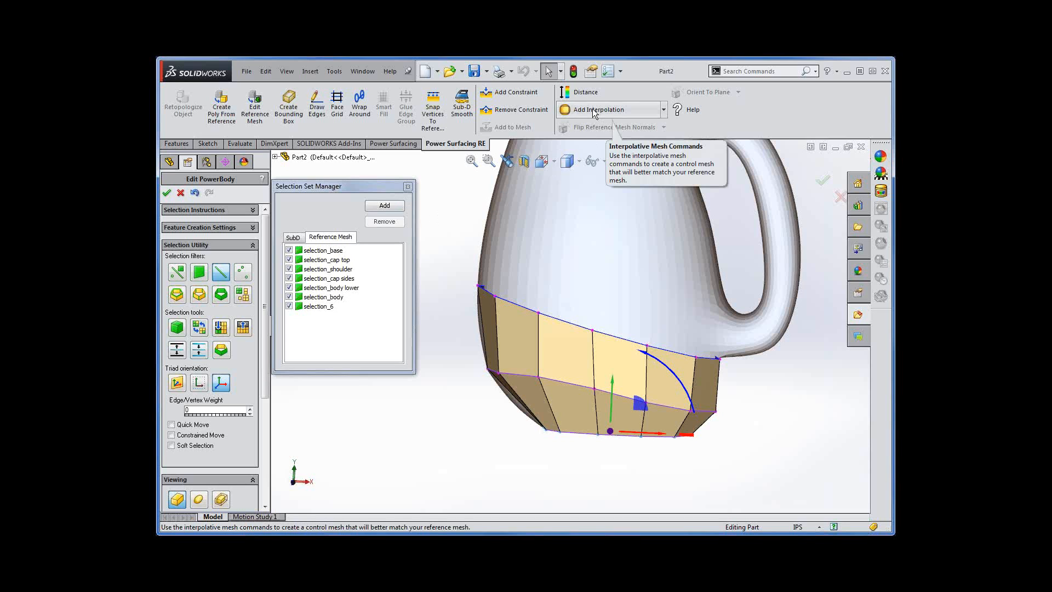
left_click(408, 186)
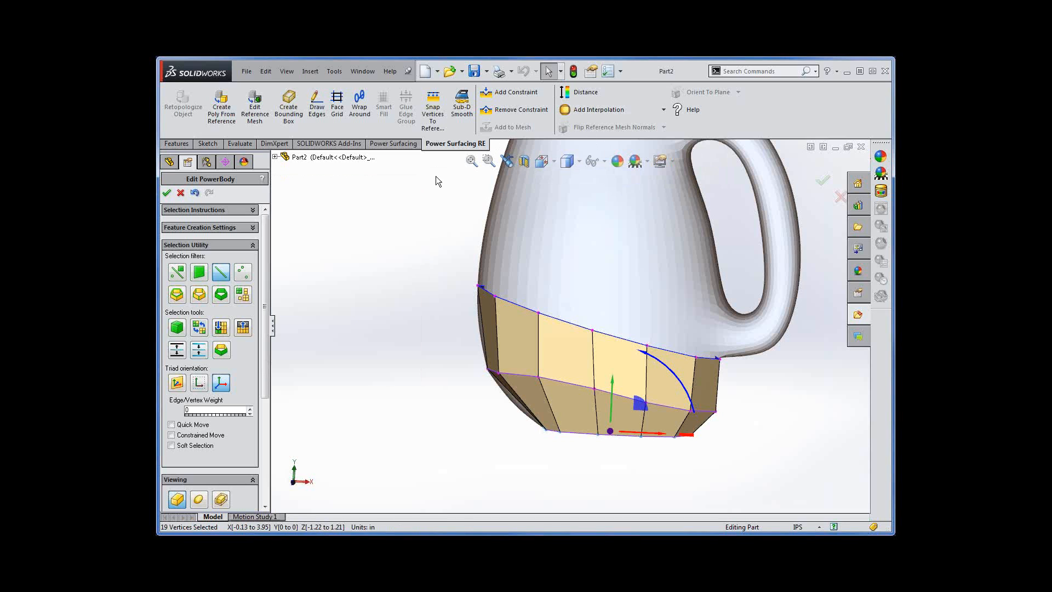
left_click(591, 109)
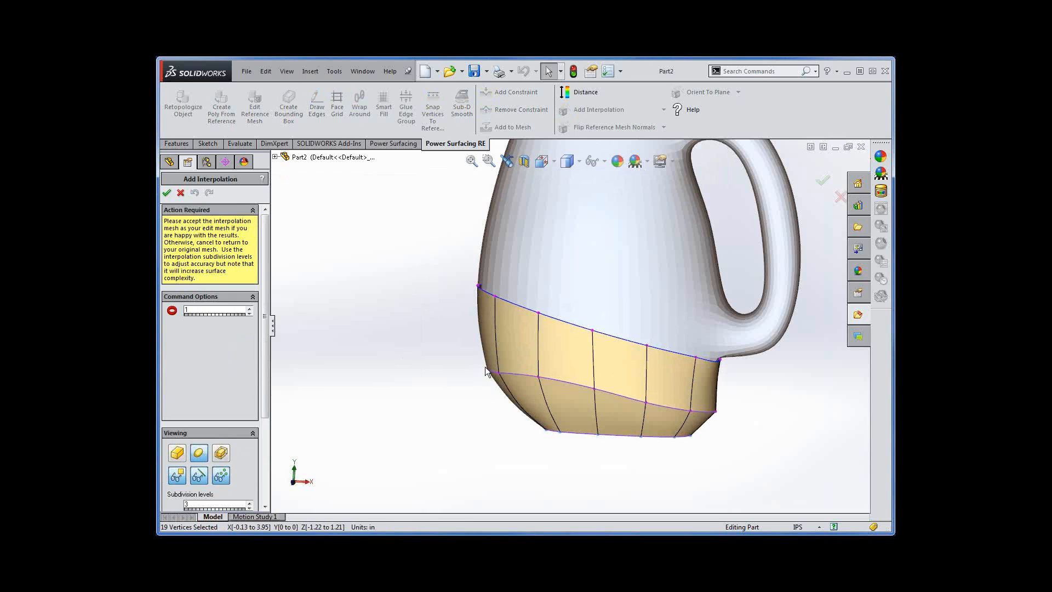
mouse_move(498, 447)
middle_mouse_down()
mouse_move(549, 430)
mouse_move(596, 442)
mouse_move(490, 441)
mouse_move(515, 447)
middle_mouse_up()
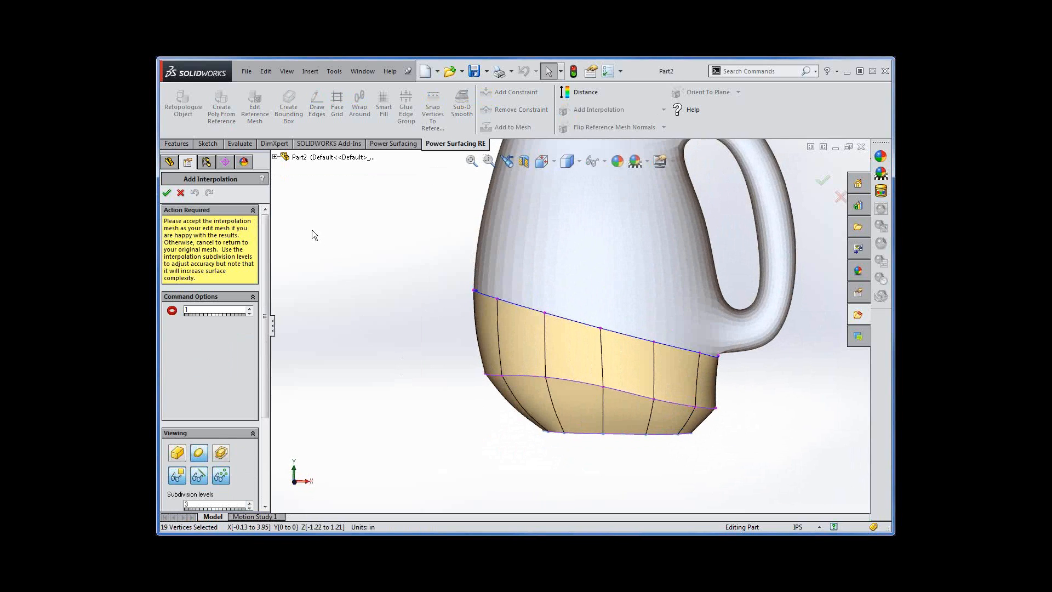
key("Return")
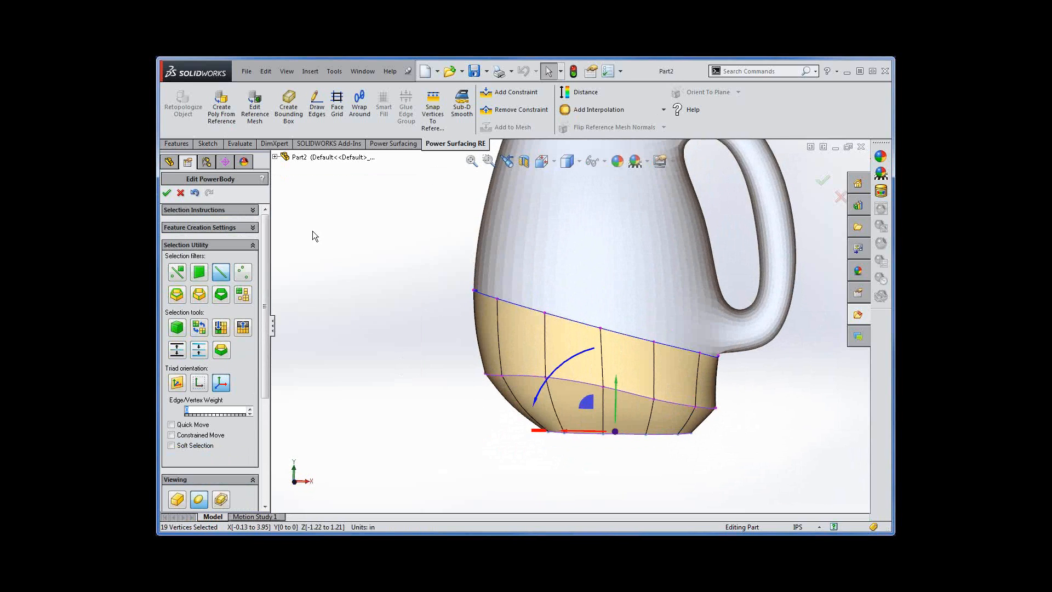
Step: Finish editing the PowerBody to create its surface, and display the model shaded without edges
left_click(167, 194)
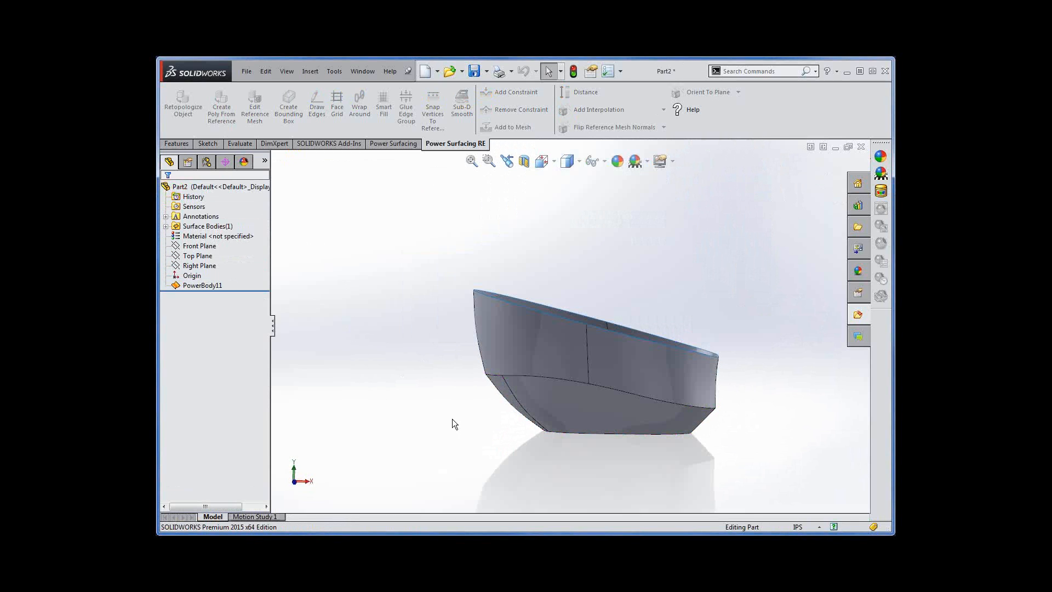
left_click(578, 160)
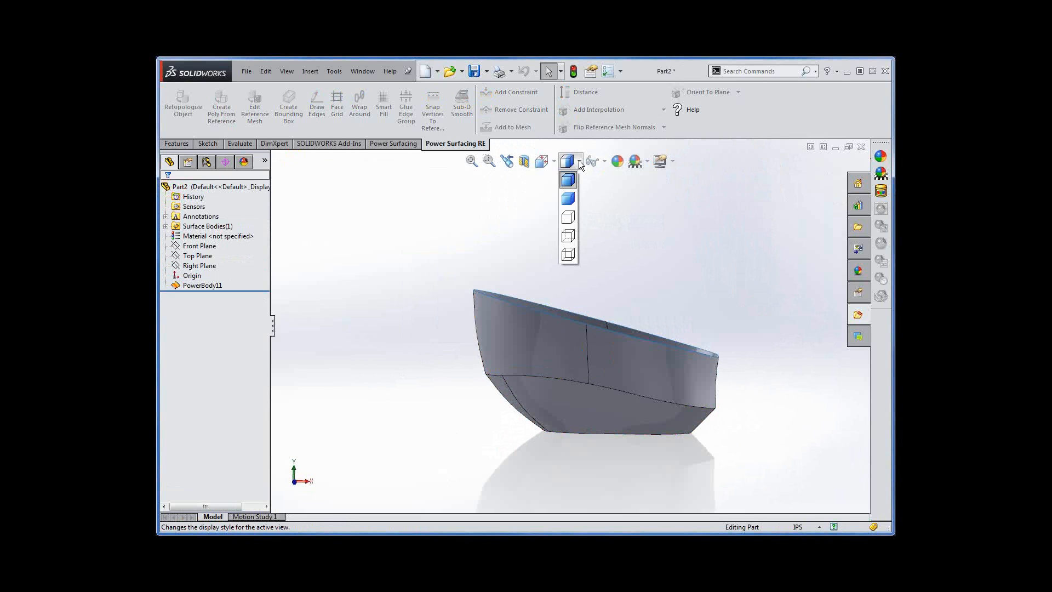
left_click(573, 198)
middle_click_drag(586, 456, 588, 421)
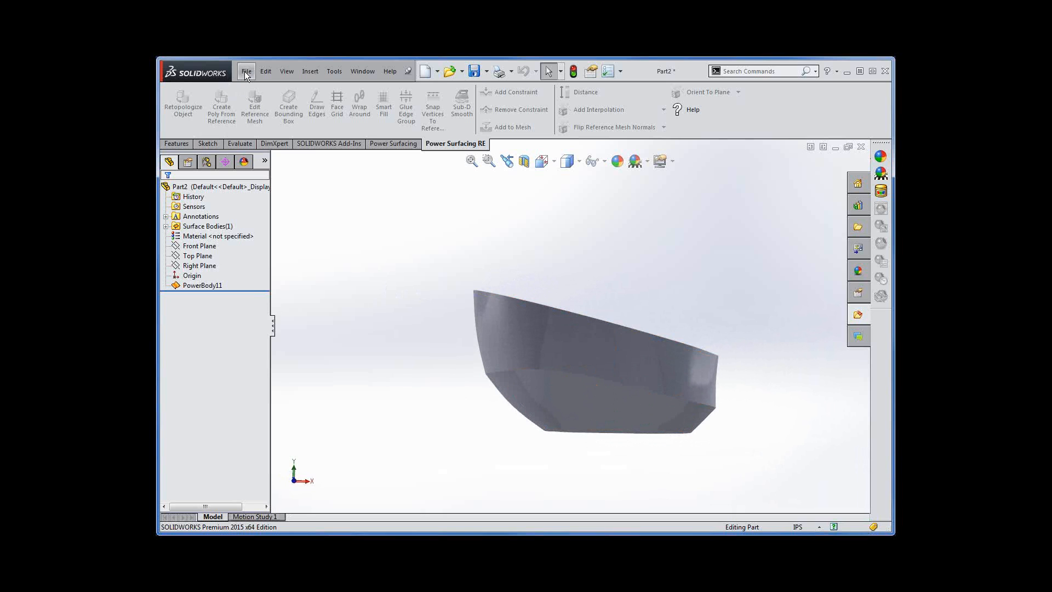
Step: Close the bottle part and open NabooProxy.pmodel using the PS PMODEL Scene file type
left_click(244, 72)
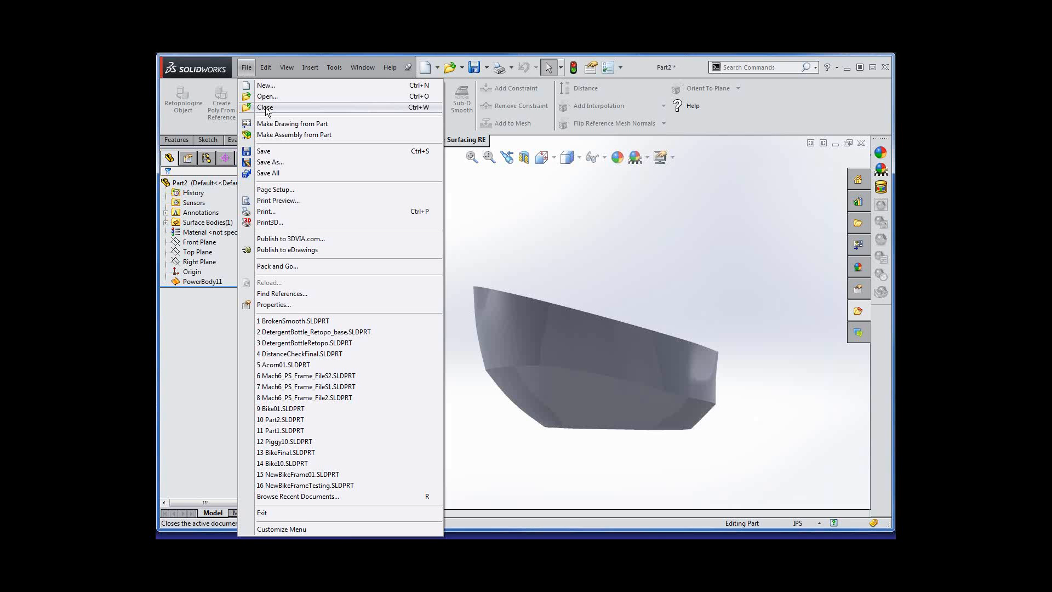
left_click(265, 107)
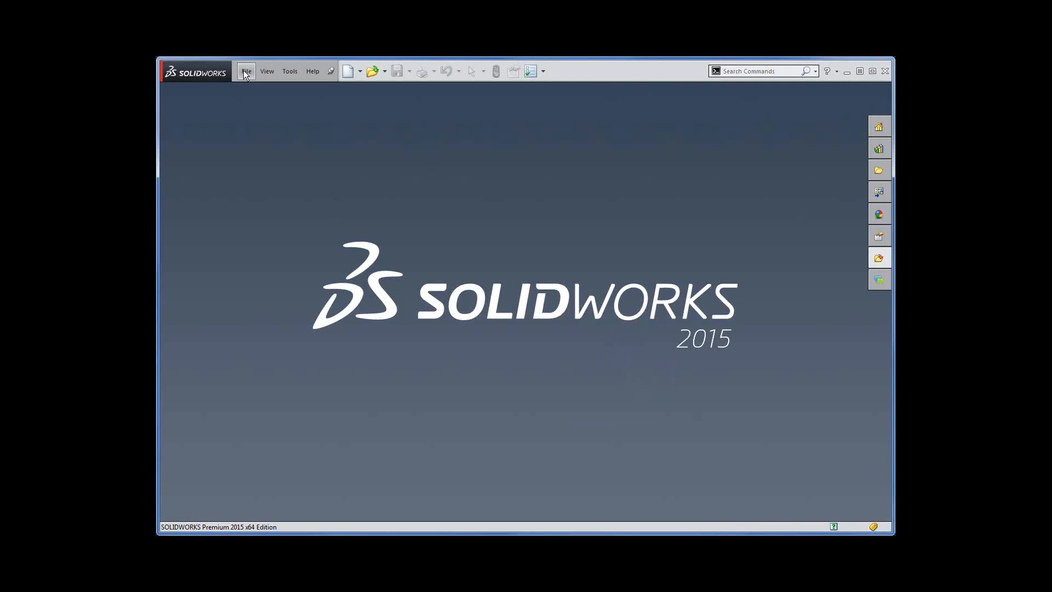
left_click(245, 71)
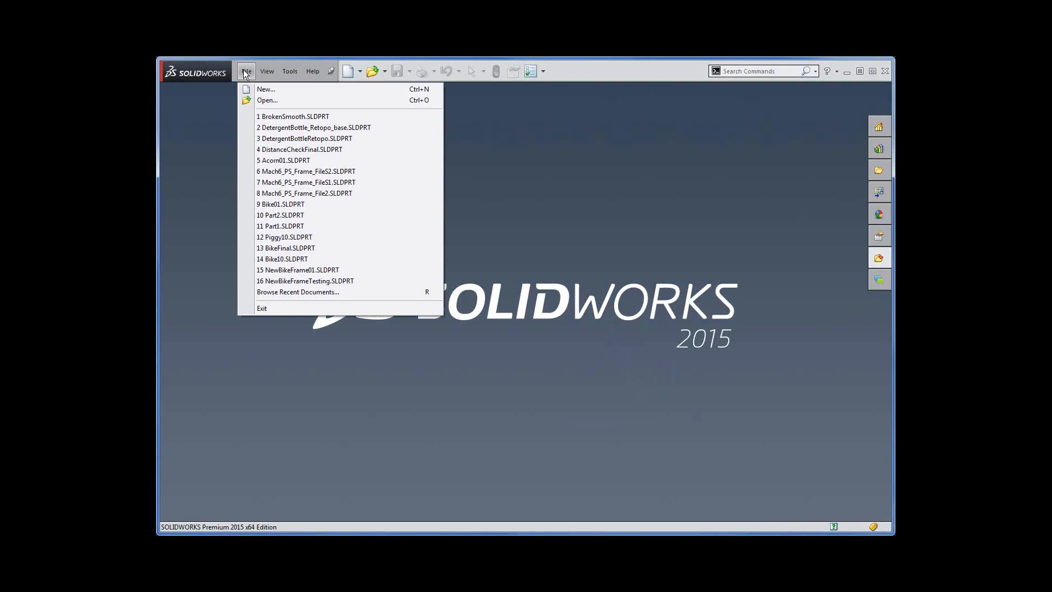
left_click(272, 100)
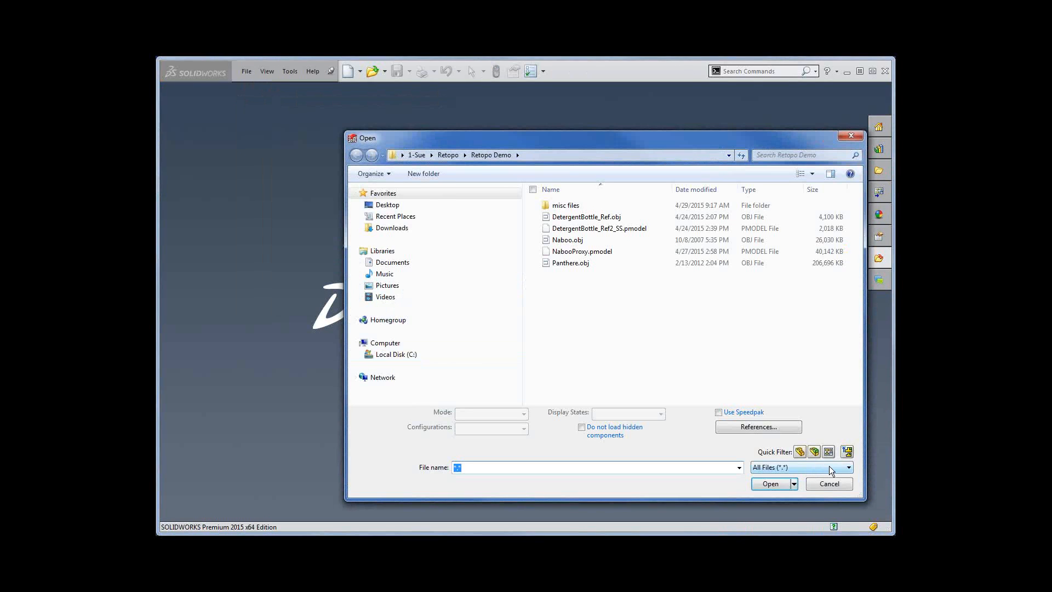
left_click(829, 467)
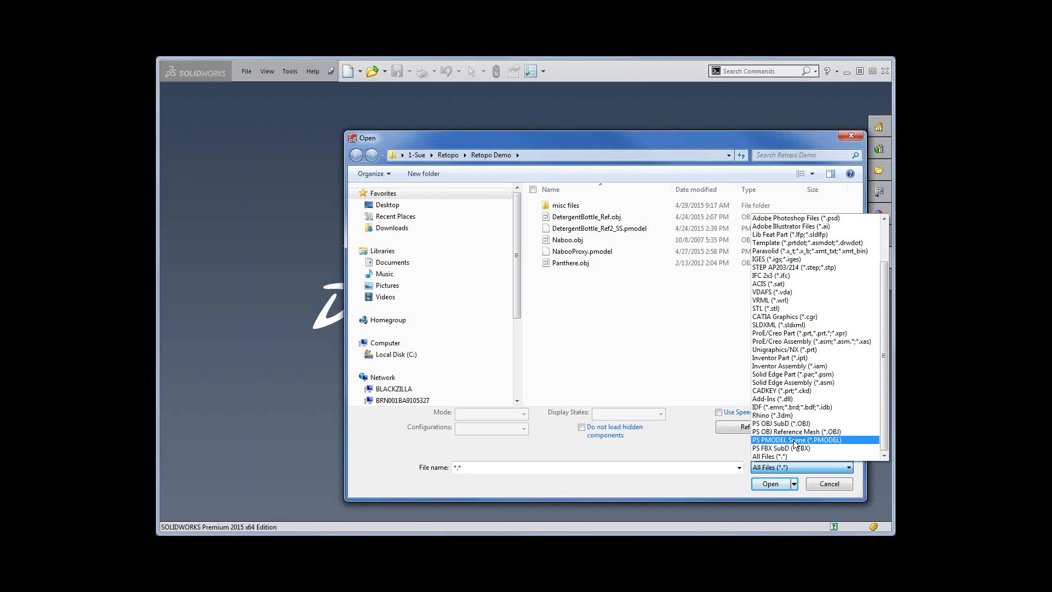
left_click(794, 440)
left_click(571, 231)
double_click(571, 231)
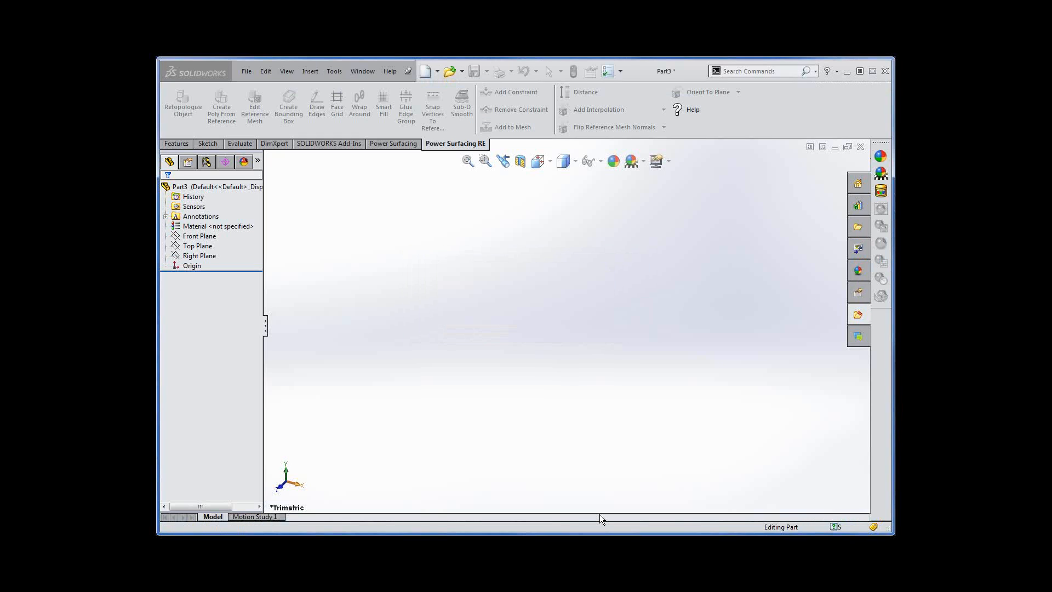
Step: Select all vertices of the starship's control mesh with the vertex filter and snap them to the reference mesh
scroll(564, 319, "down", 9)
middle_click_drag(625, 443, 675, 313)
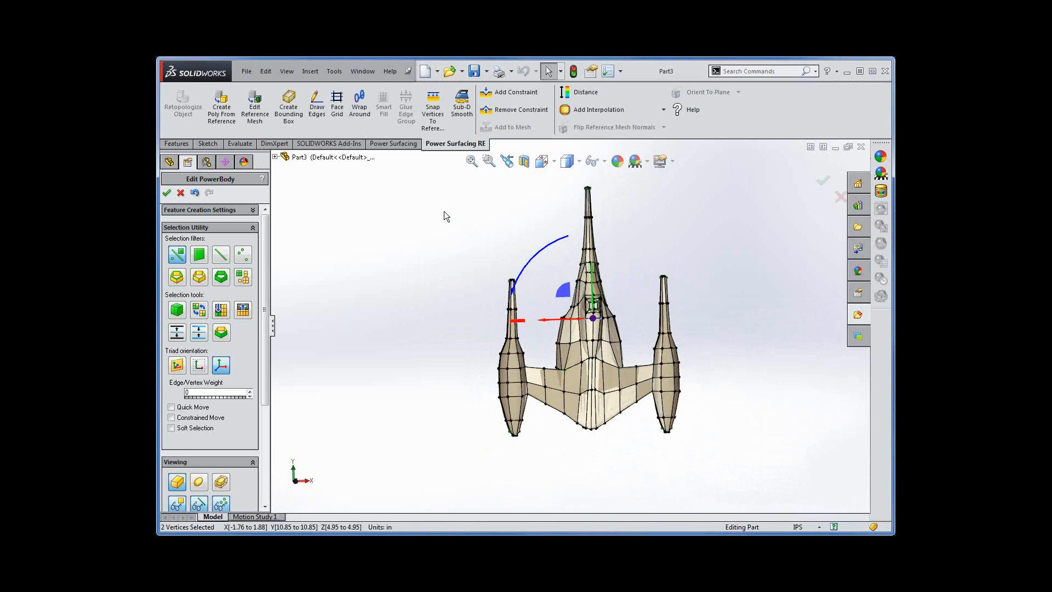
key("s")
left_click(503, 195)
left_click_drag(464, 177, 718, 452)
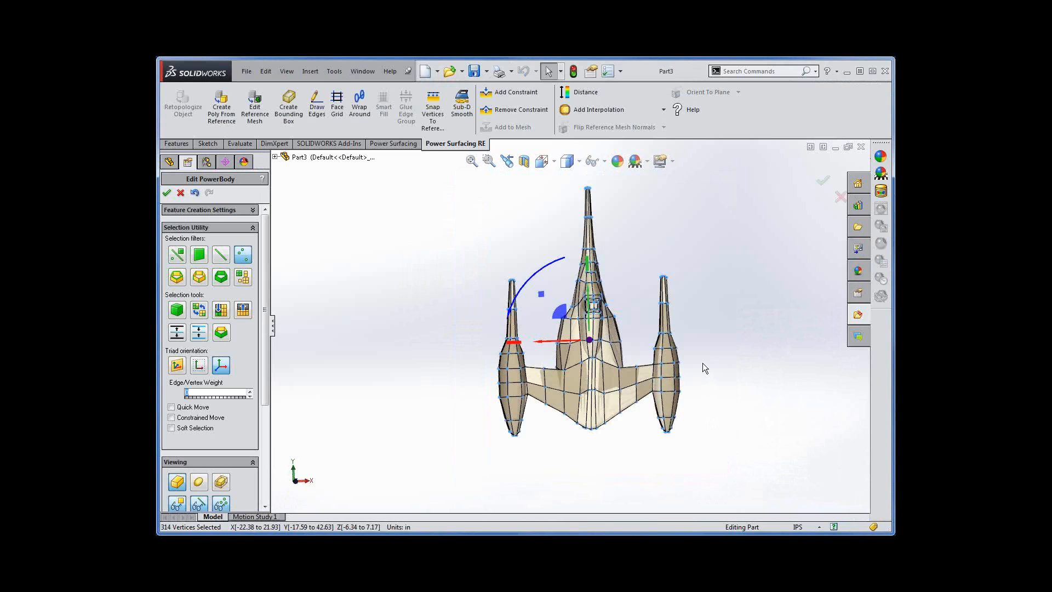
key("s")
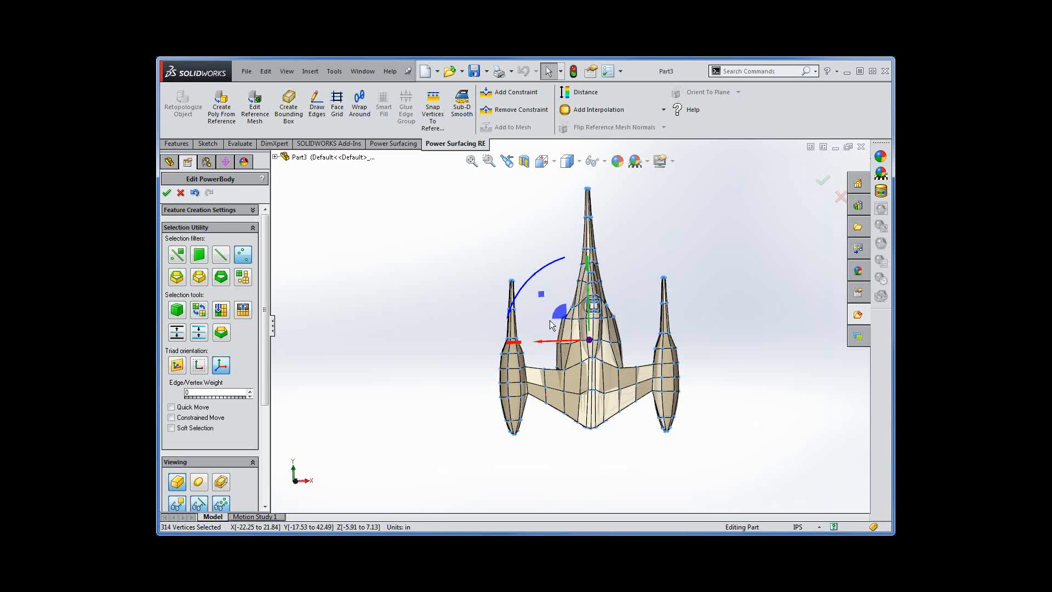
Step: Try Add Interpolation on the whole starship mesh, inspect the fit where wing and engine pod join, and undo the interpolation
left_click(575, 110)
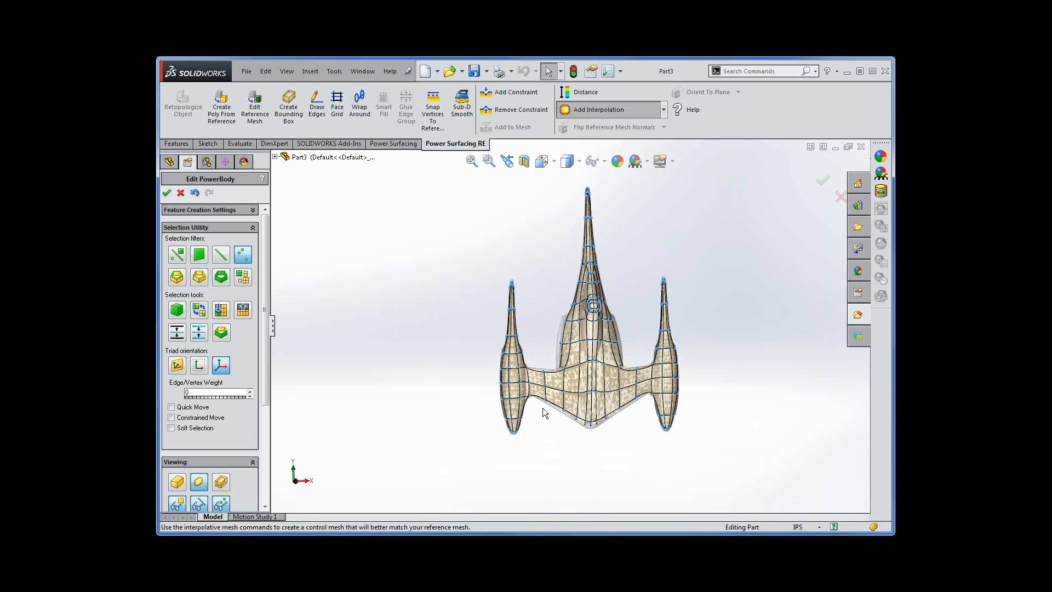
scroll(539, 405, "down", 6)
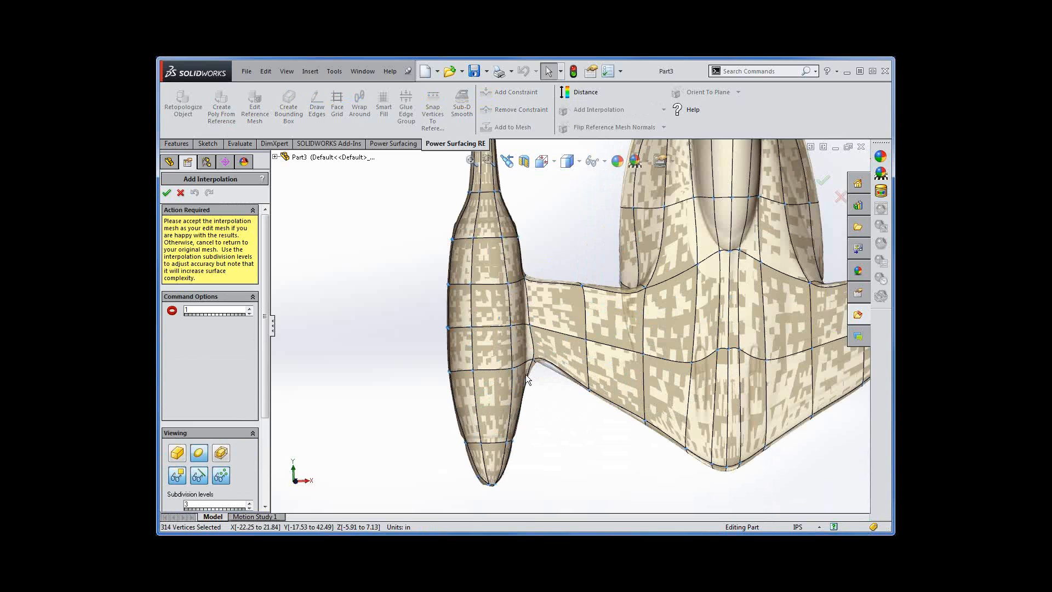
scroll(524, 374, "down", 5)
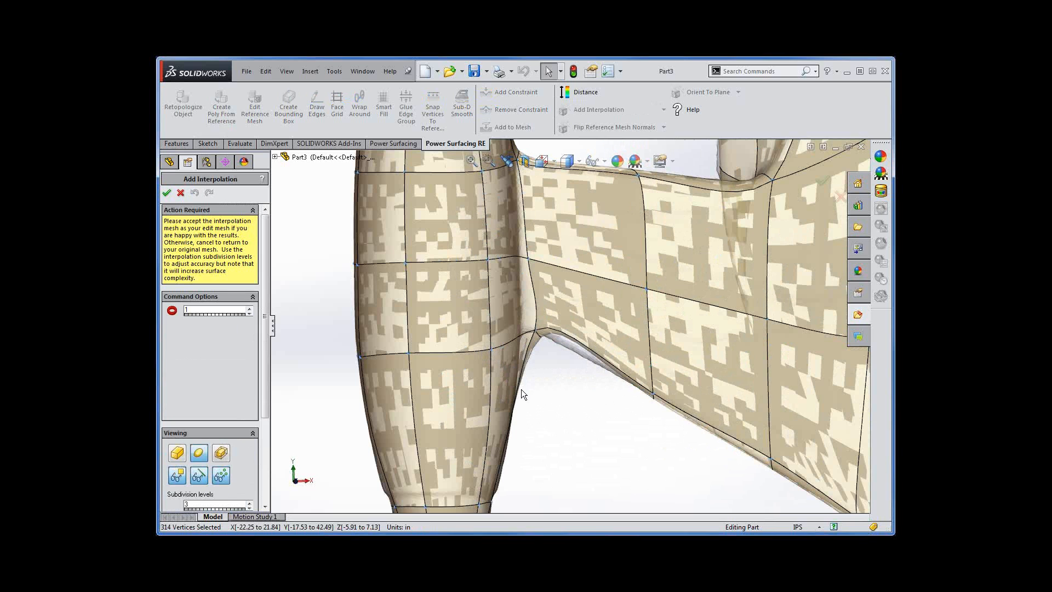
scroll(521, 389, "up", 6)
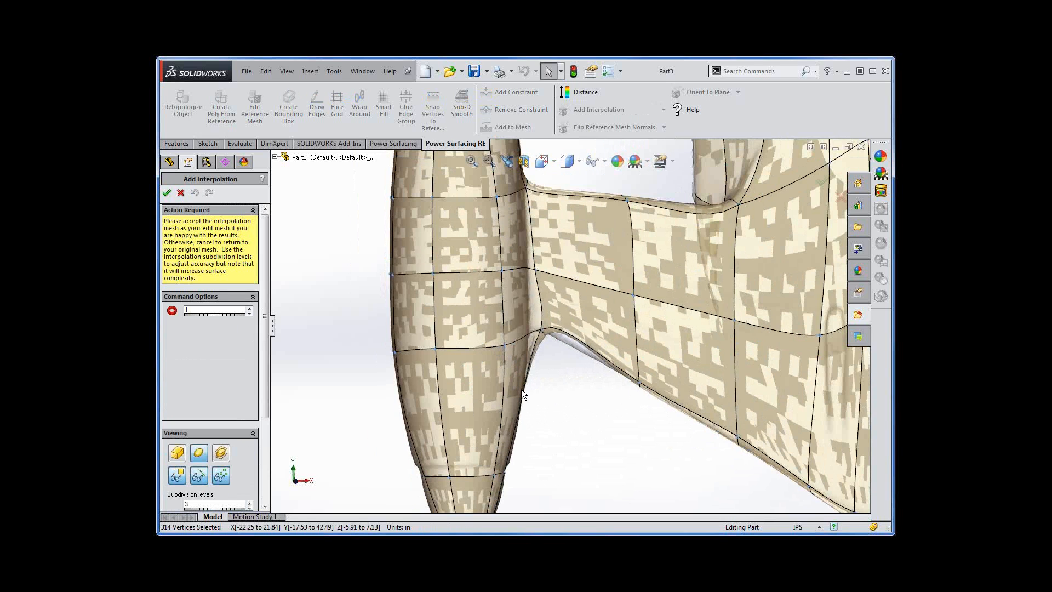
left_click(167, 193)
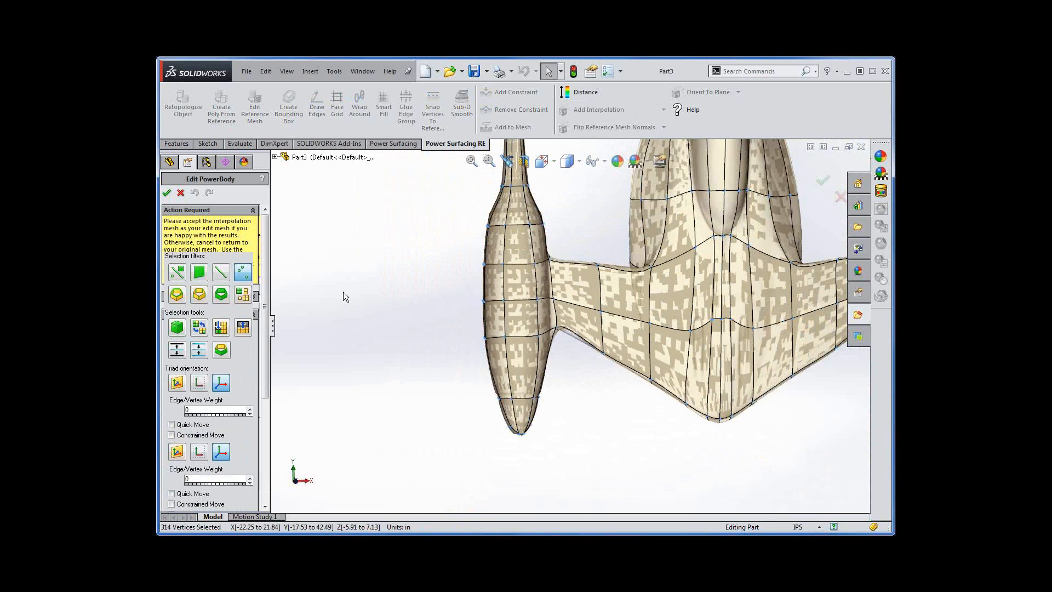
left_click(197, 193)
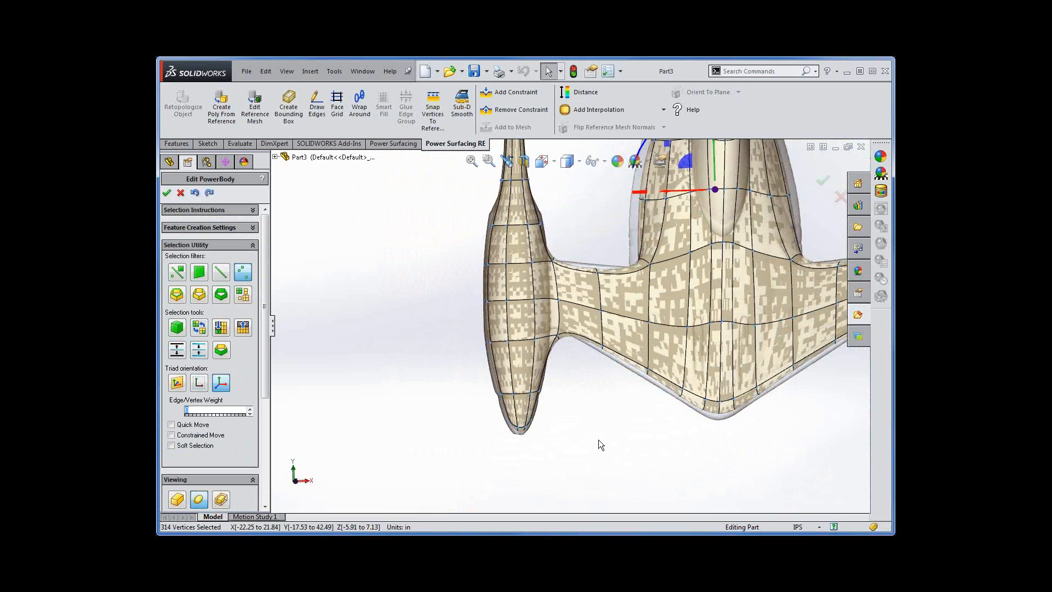
Step: Select the vertex loop across the left wing near the engine pod, scale it slightly along Y, and clear the selection
scroll(267, 380, "down", 3)
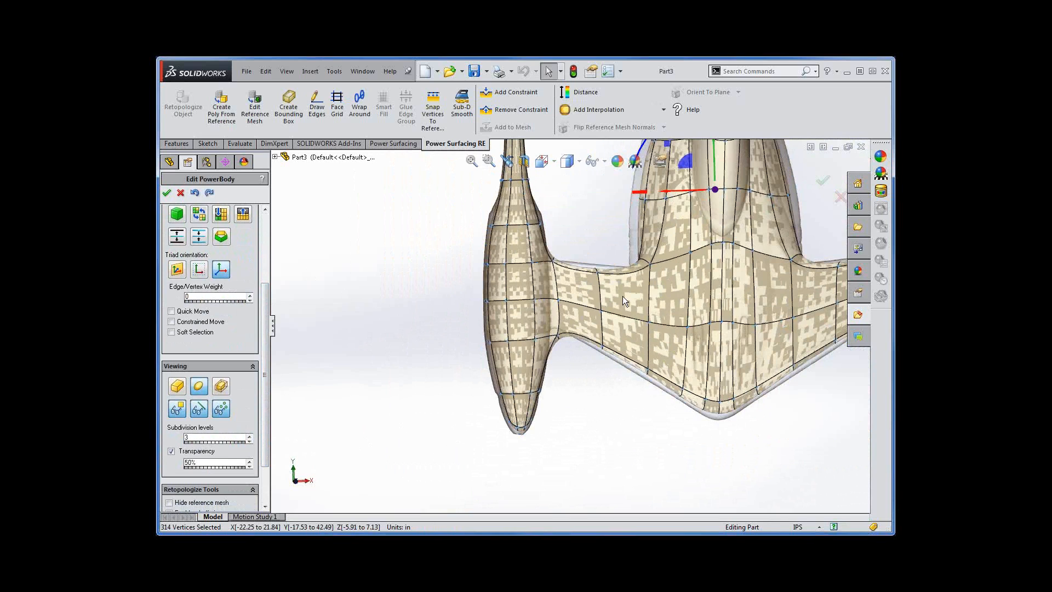
left_click_drag(580, 248, 617, 382)
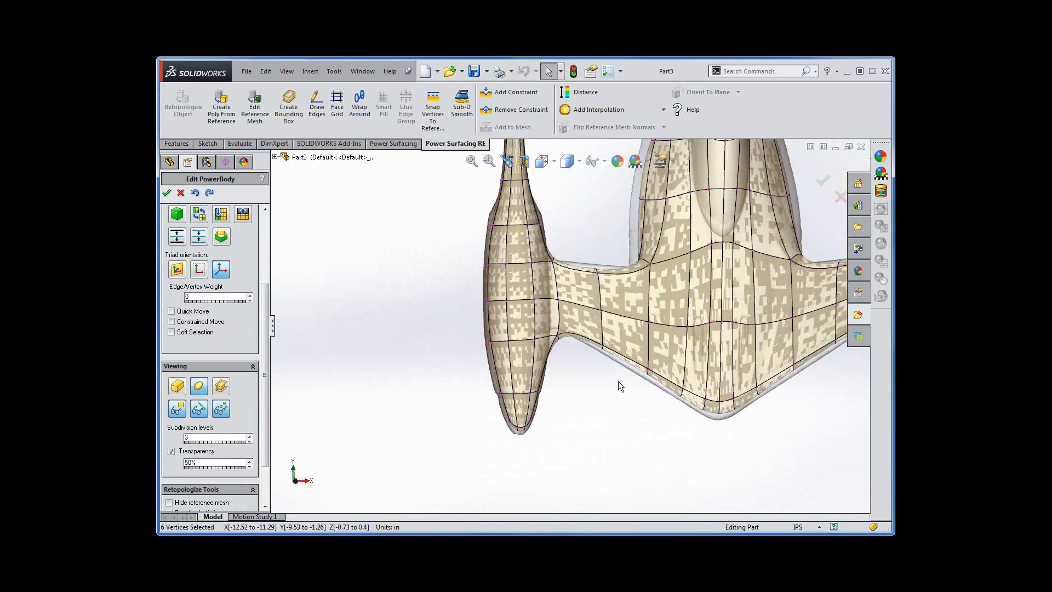
left_click_drag(596, 235, 597, 215)
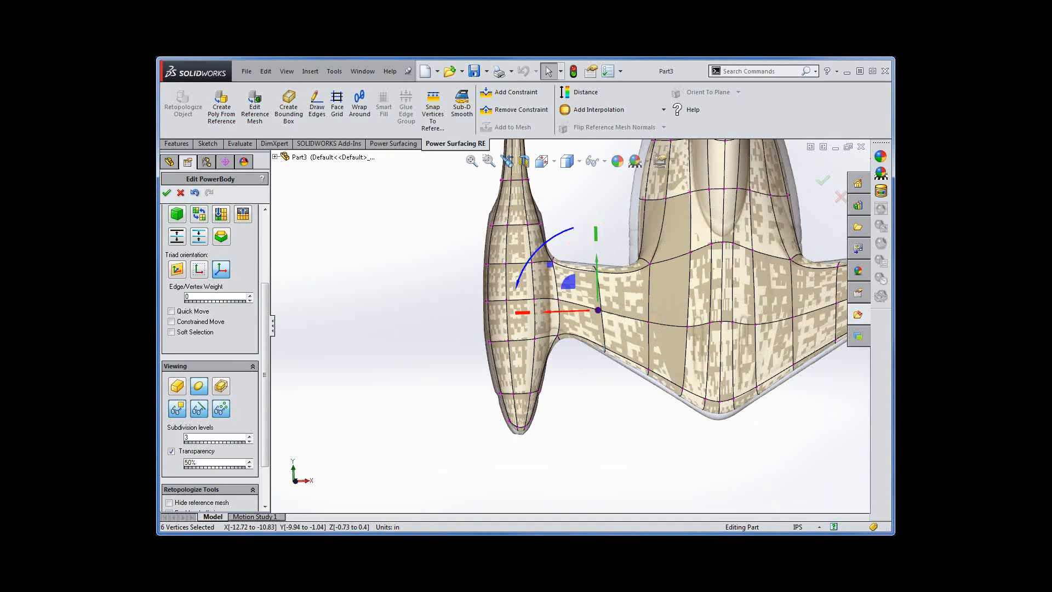
left_click(584, 413)
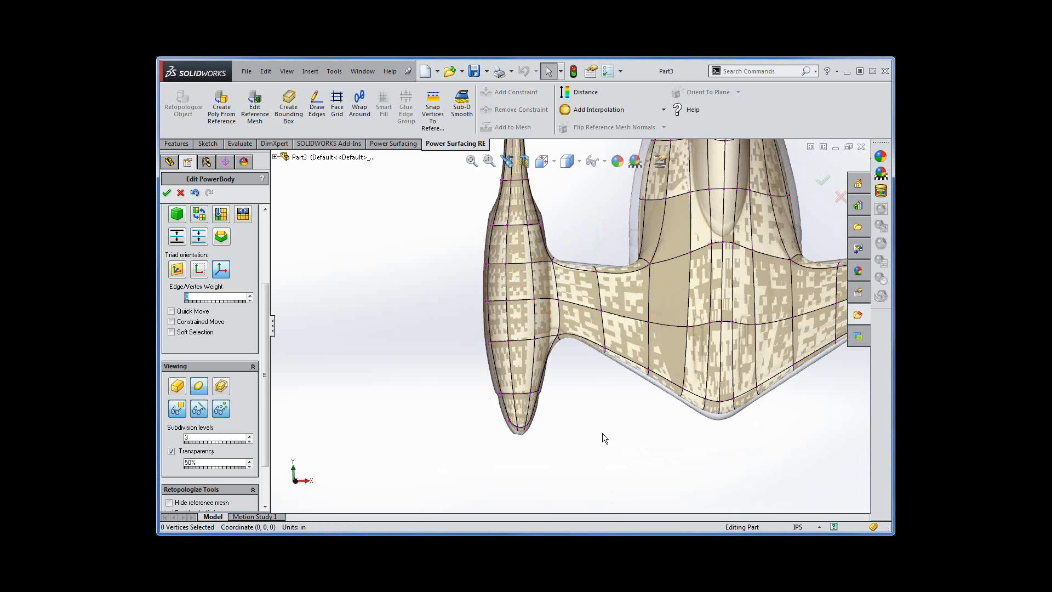
Step: Display the control mesh and insert edge loops on the left wing beside the engine pod and on the pod just behind the wing joint
left_click(178, 387)
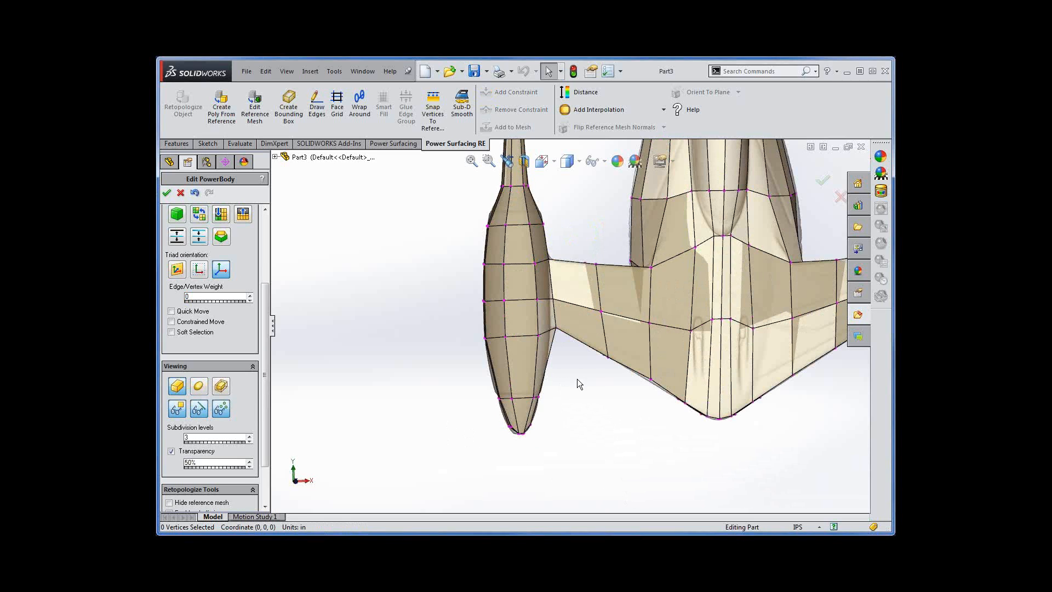
right_click(575, 392)
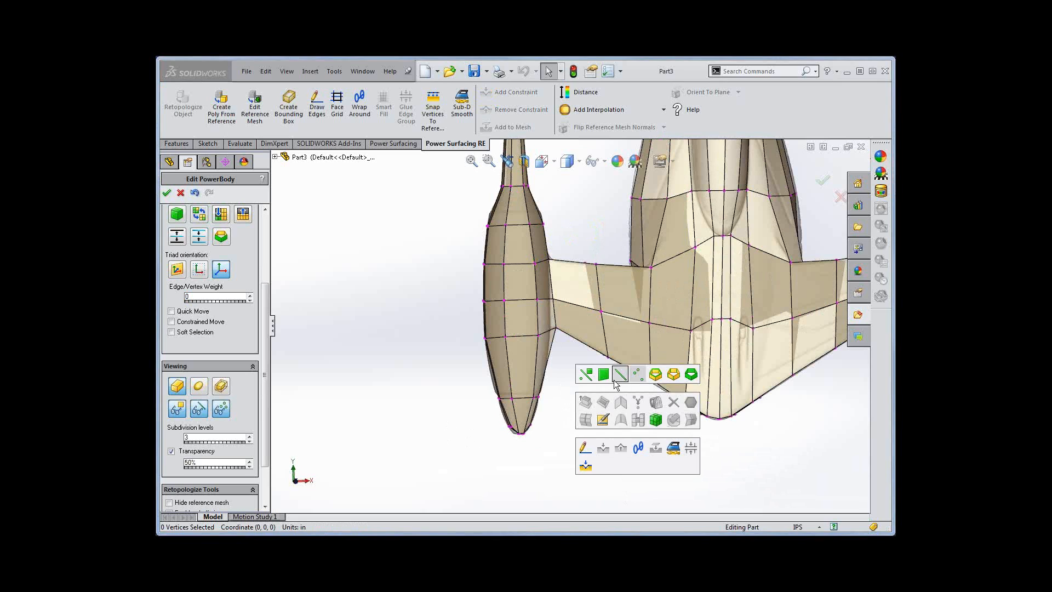
left_click(619, 376)
key("a")
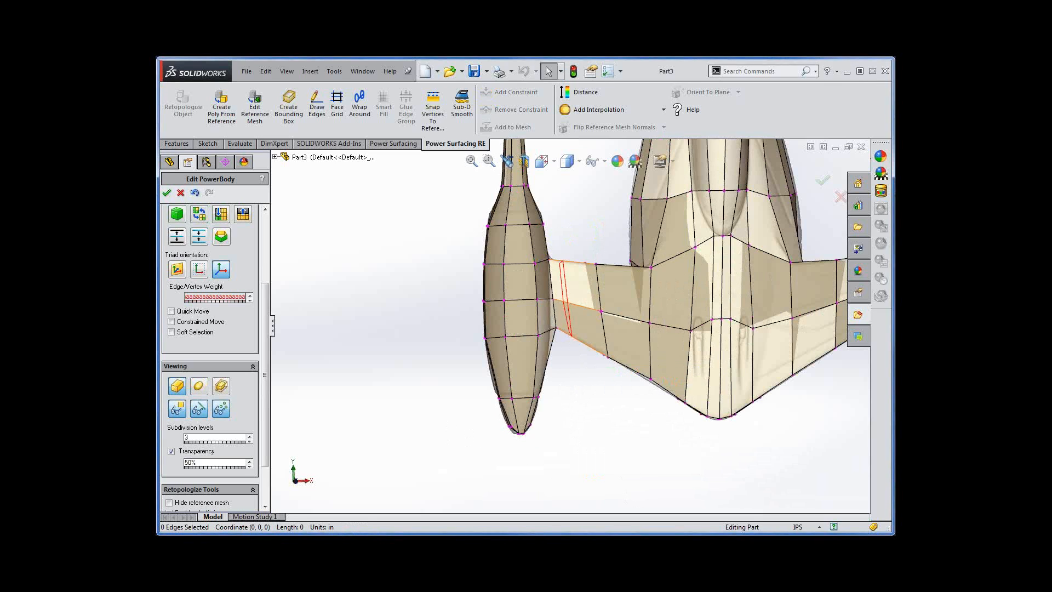
left_click(568, 331)
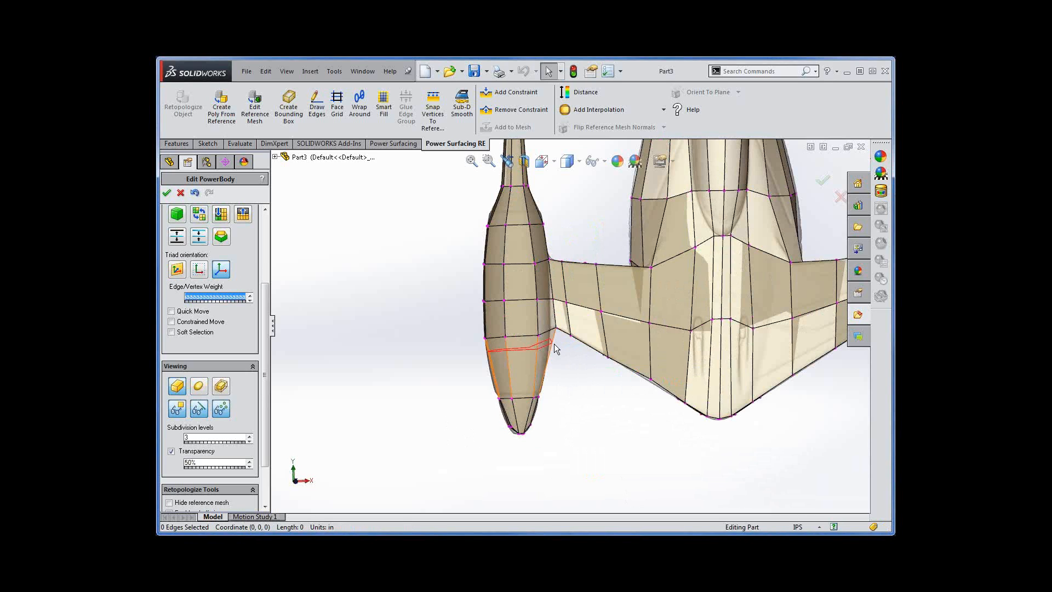
left_click(554, 343)
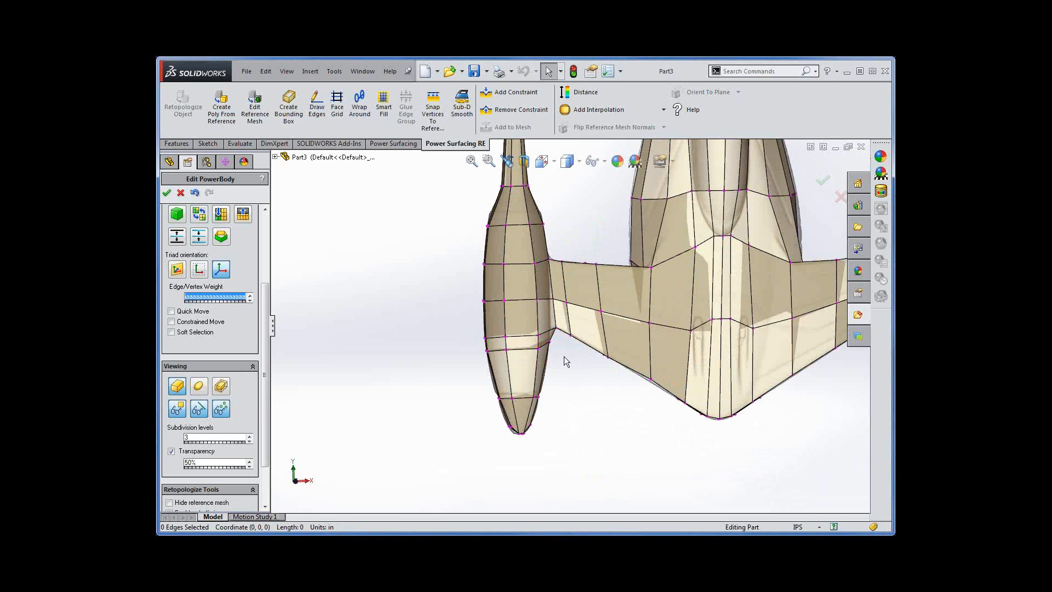
Step: Insert matching edge loops on the right wing beside its engine pod and on that pod just behind the joint
middle_click_drag(665, 434, 436, 446, "ctrl")
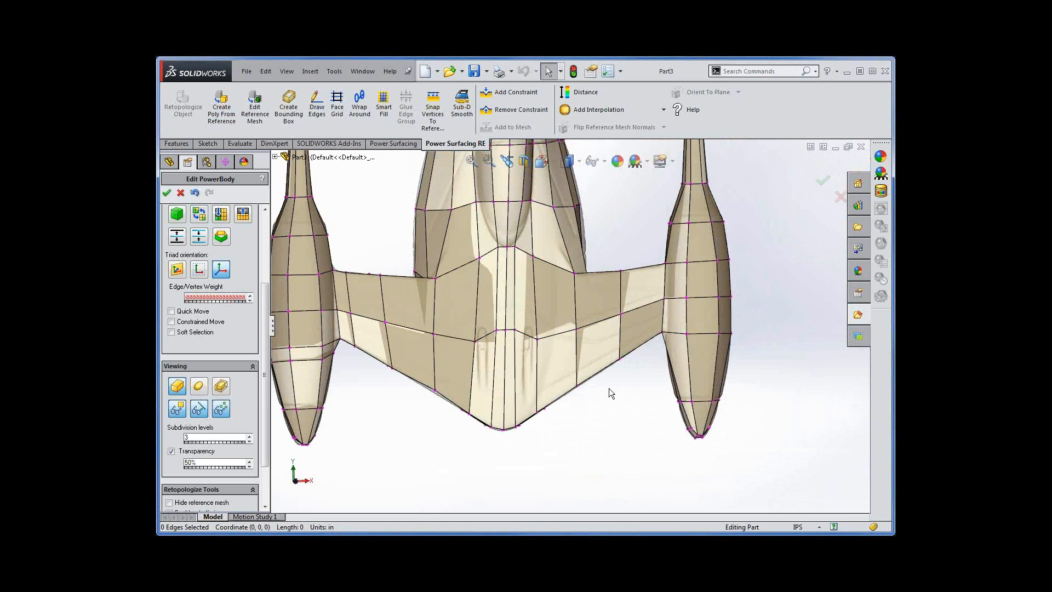
left_click(656, 344)
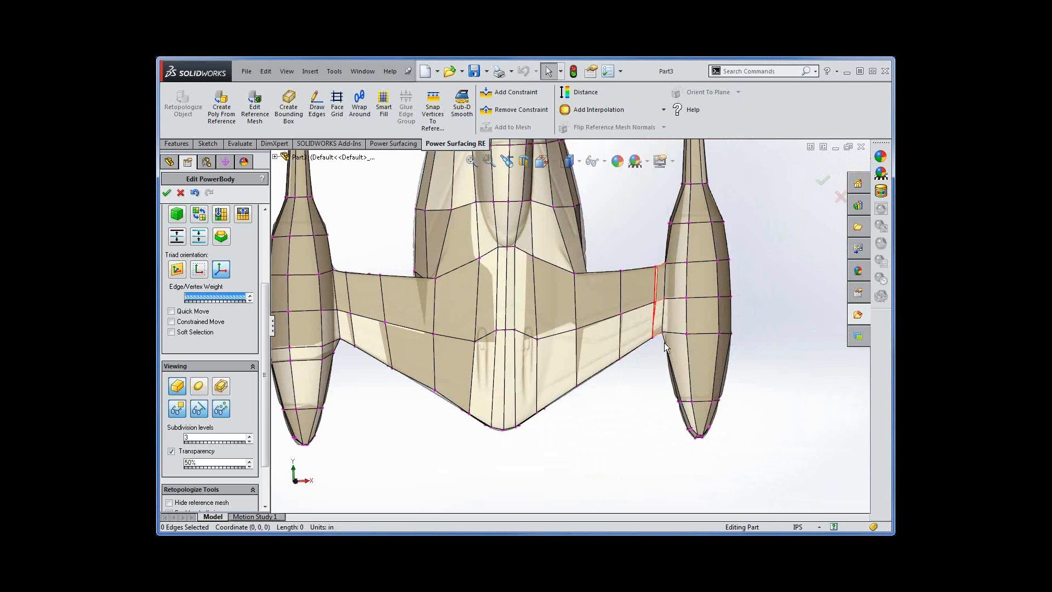
left_click(666, 349)
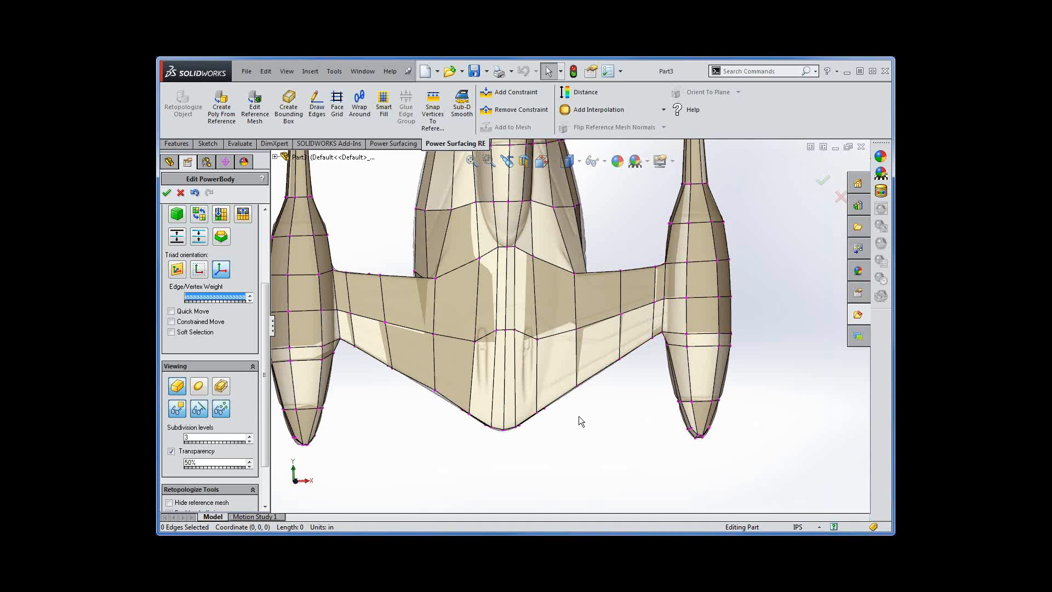
Step: Apply Add Interpolation to the starship mesh with one subdivision level and examine the fit where the left wing meets its engine pod
left_click(685, 225)
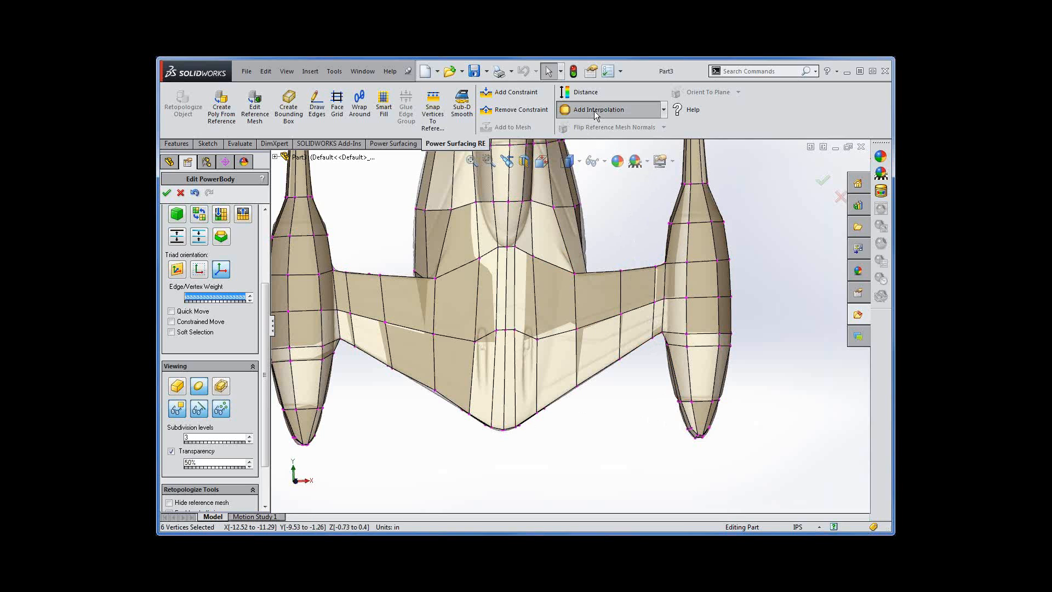
left_click(597, 110)
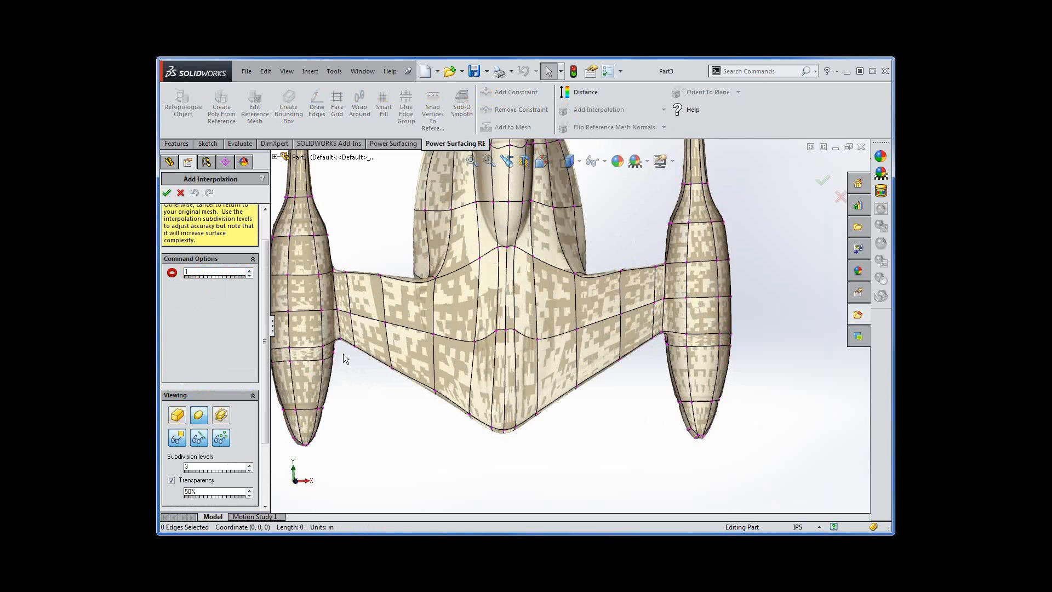
scroll(340, 350, "up", 2)
scroll(340, 350, "down", 1)
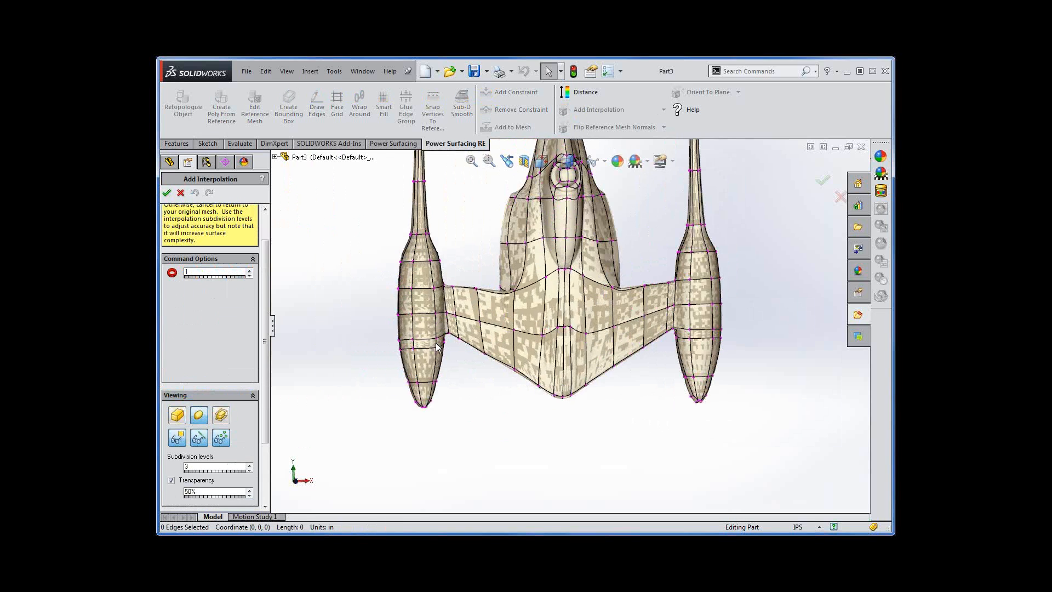
scroll(465, 341, "down", 7)
scroll(465, 341, "down", 2)
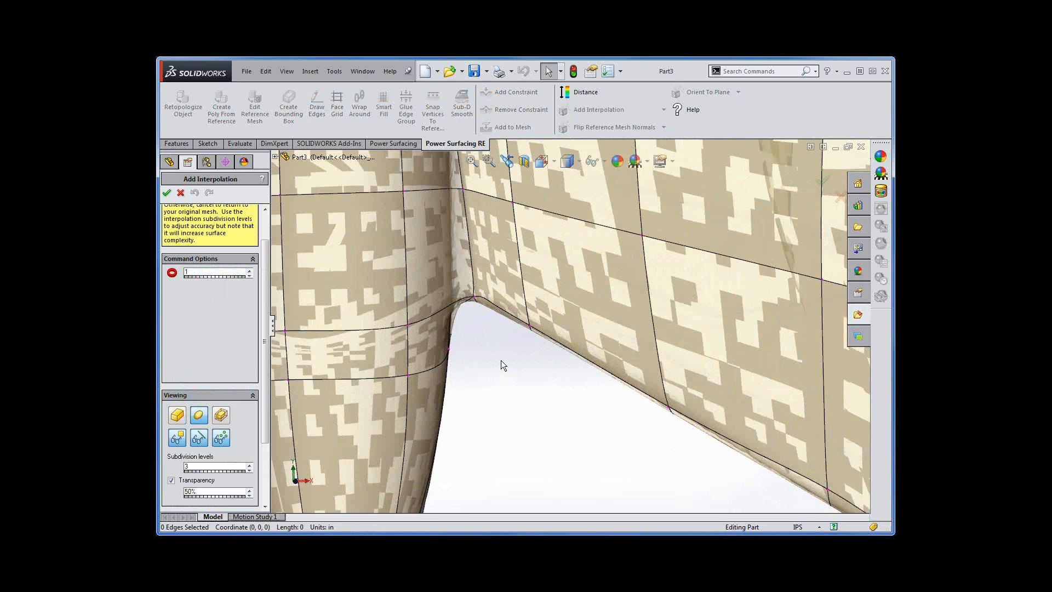
scroll(500, 348, "up", 3)
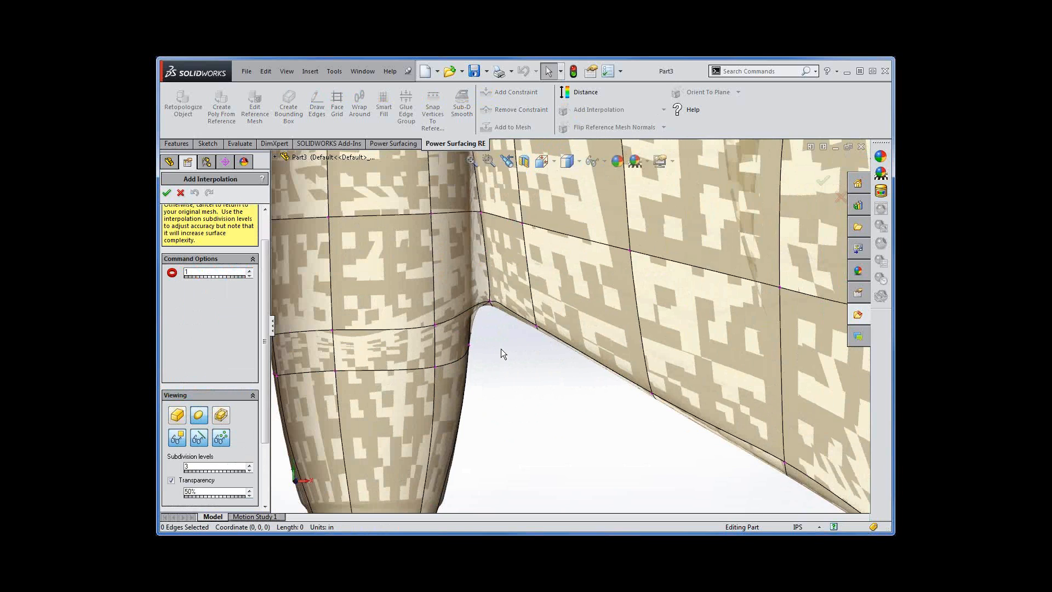
scroll(501, 349, "down", 2)
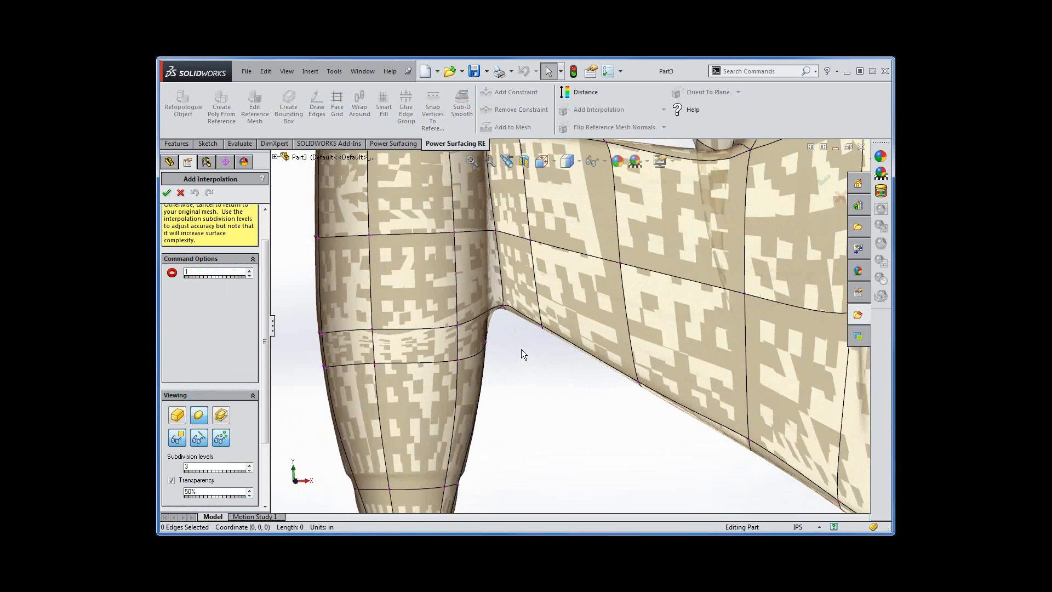
scroll(521, 351, "down", 2)
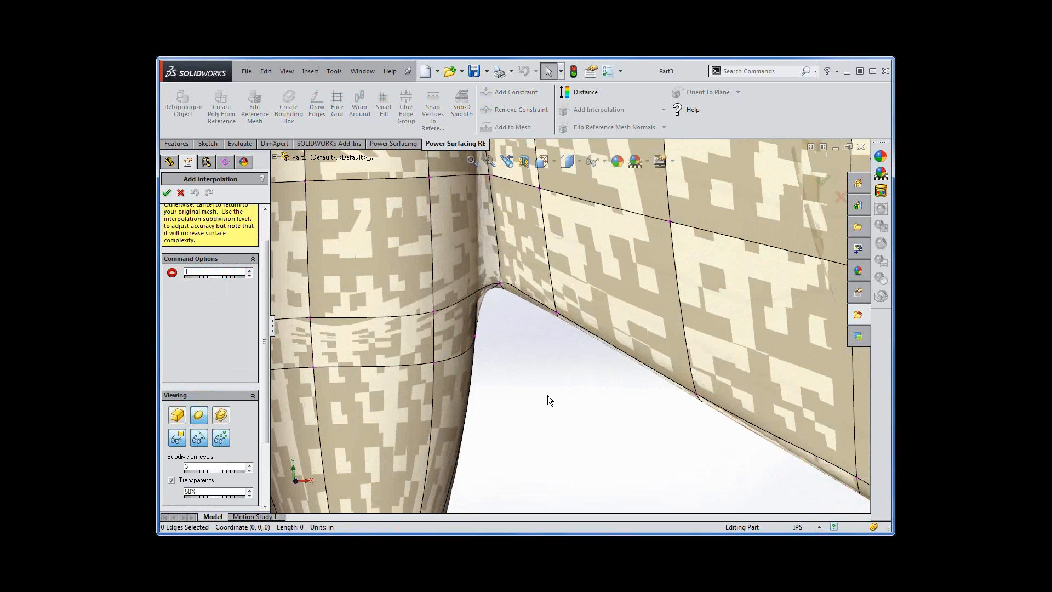
scroll(547, 393, "up", 8)
Step: Accept the interpolated mesh and finish the PowerBody edit to generate the starship body
middle_click_drag(677, 409, 547, 475, "ctrl")
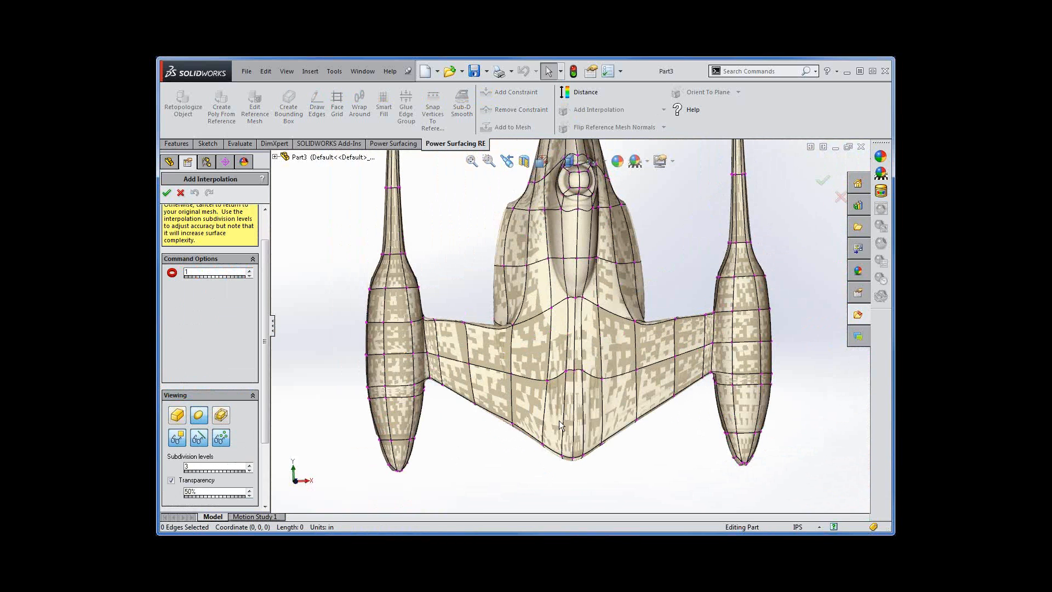
scroll(561, 416, "up", 5)
left_click(167, 193)
left_click(167, 193)
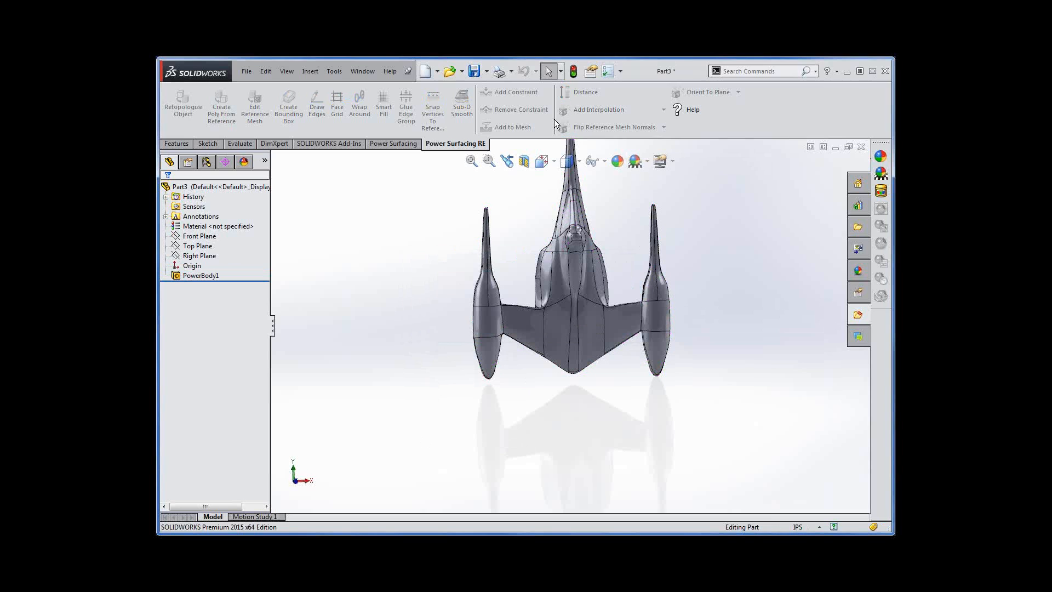
Step: Display the finished body shaded without edges and examine its surface from an angled side view
left_click(578, 161)
left_click(568, 196)
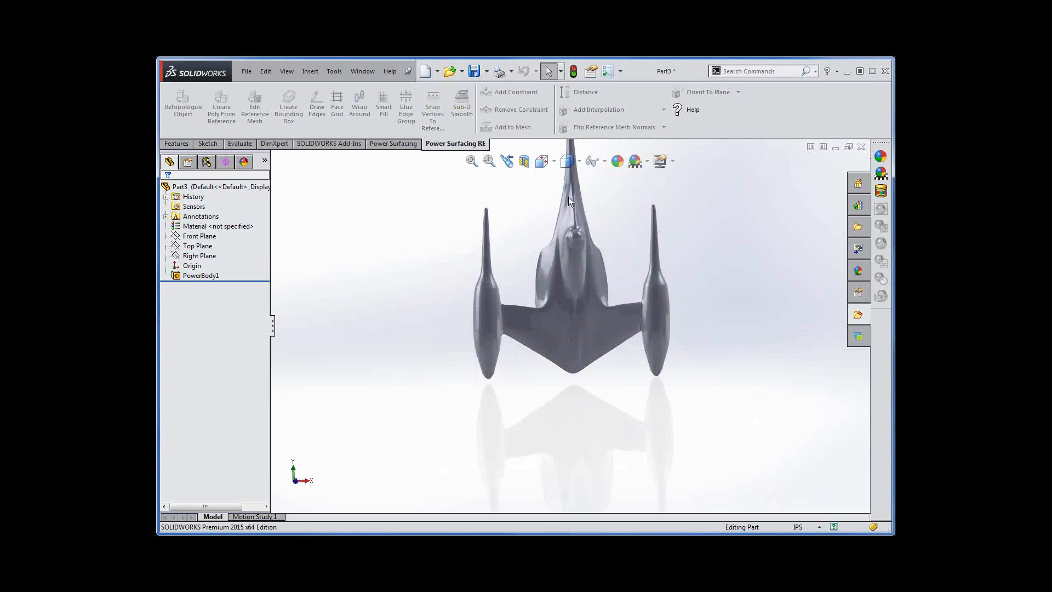
middle_click_drag(528, 434, 578, 366)
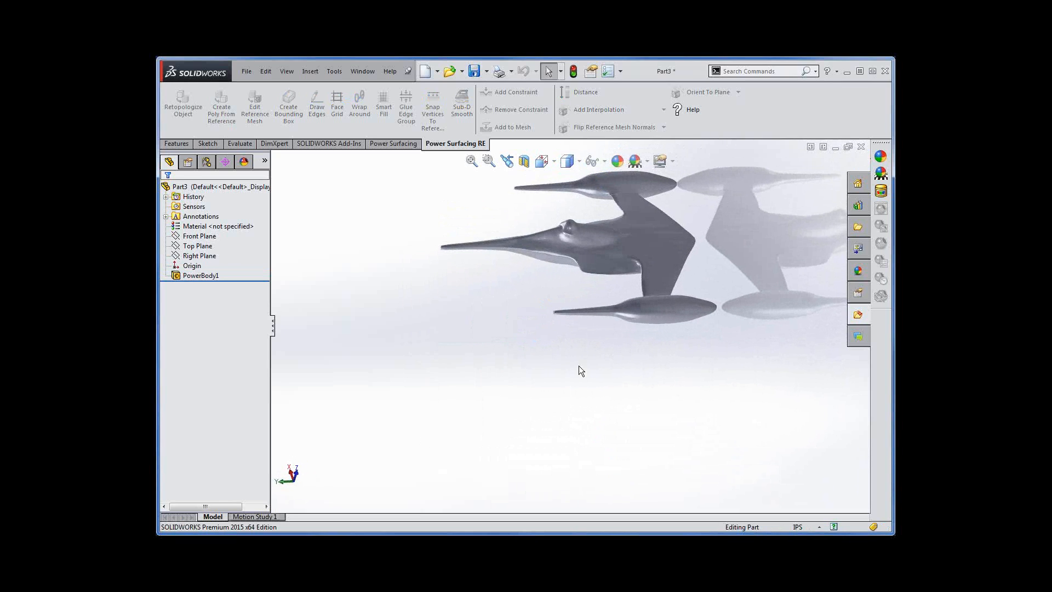
scroll(577, 353, "down", 6)
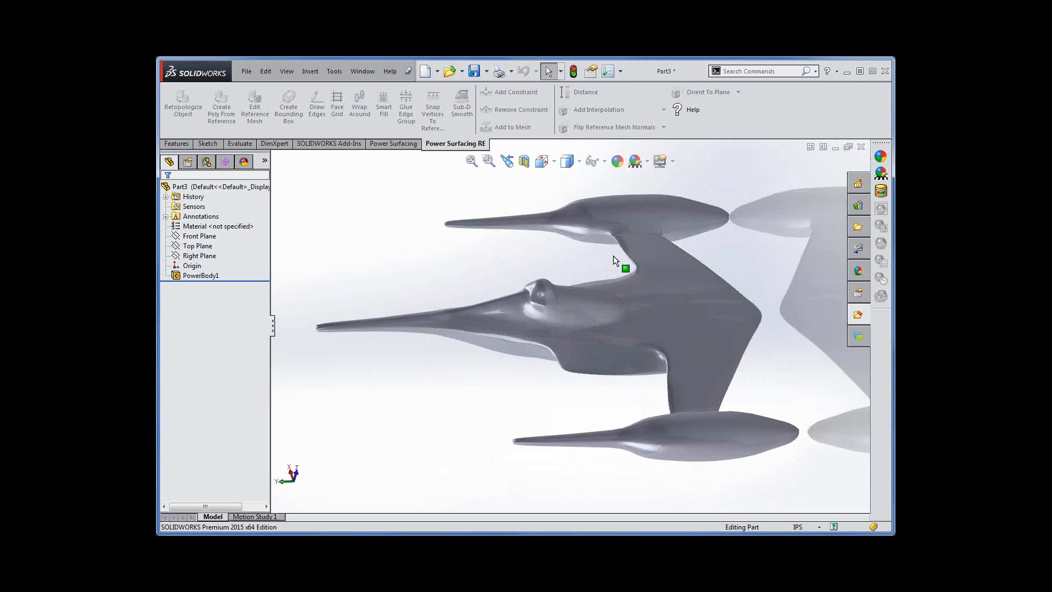
Step: Reopen PowerBody1 for editing and return to a view of the whole ship
left_click(206, 277)
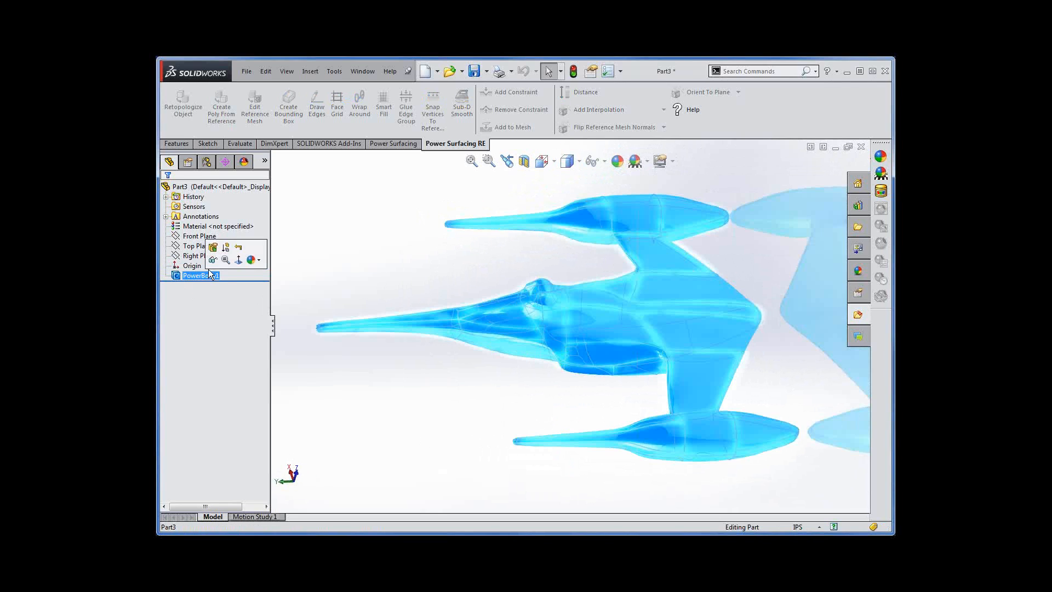
left_click(214, 252)
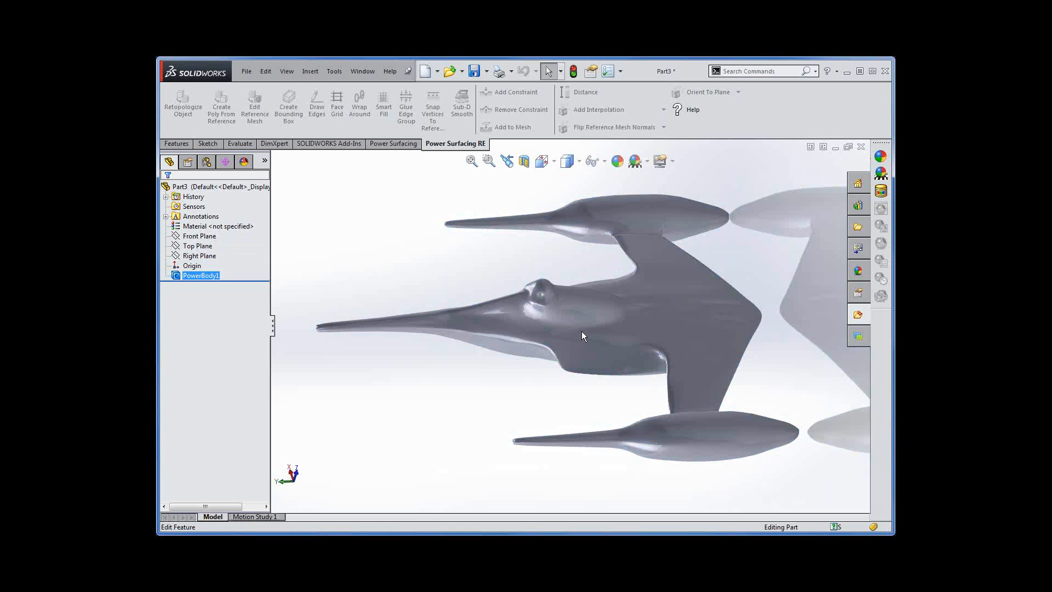
middle_click_drag(673, 356, 328, 487)
middle_click_drag(624, 384, 634, 383)
middle_click_drag(682, 330, 633, 351, "ctrl")
scroll(632, 351, "up", 10)
Step: Select the entire starship control mesh and hide it so only the reference mesh remains displayed
left_click_drag(445, 187, 685, 411)
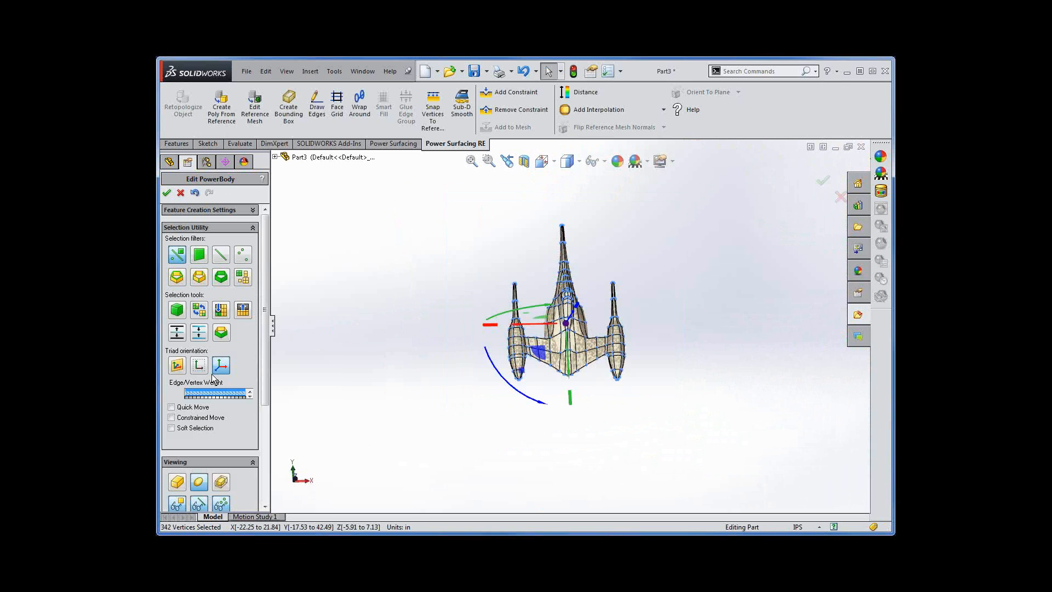
left_click(220, 310)
left_click(438, 348)
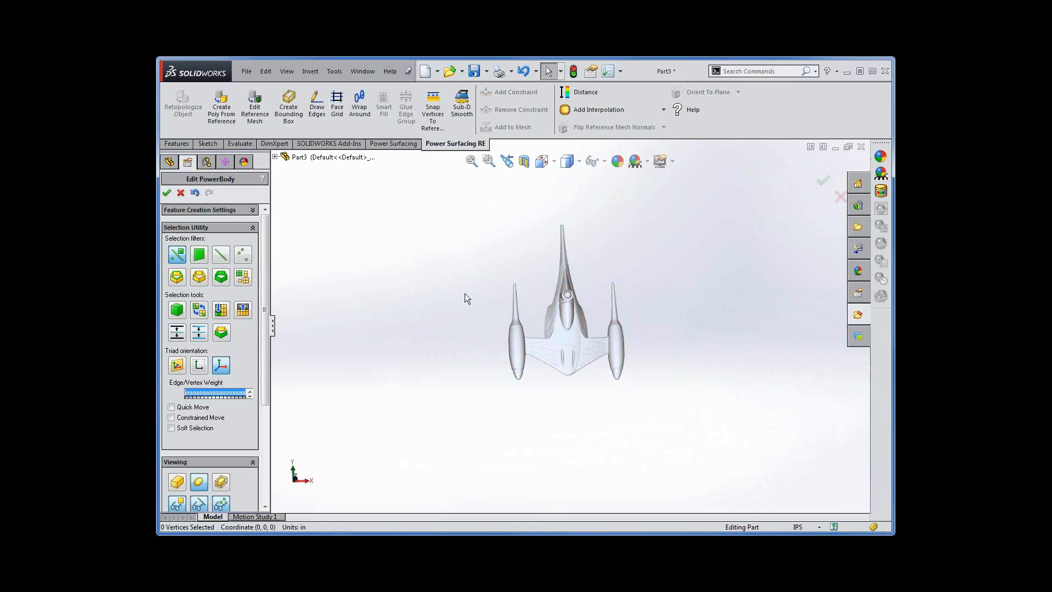
Step: Create a bounding box mesh around the starship reference mesh and display it as a control mesh
left_click(292, 108)
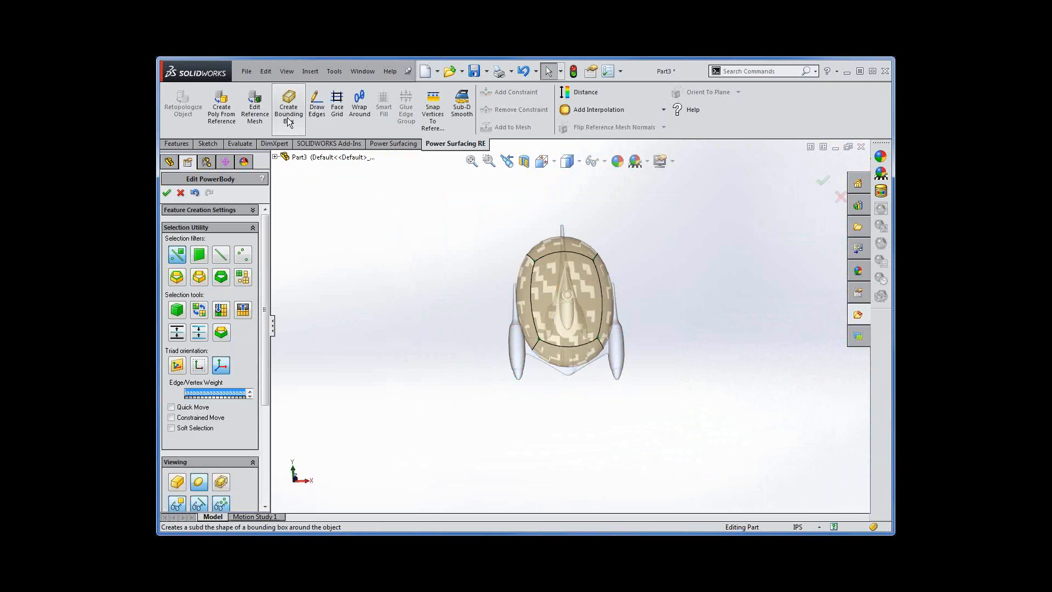
left_click(177, 482)
middle_click_drag(650, 369, 652, 387)
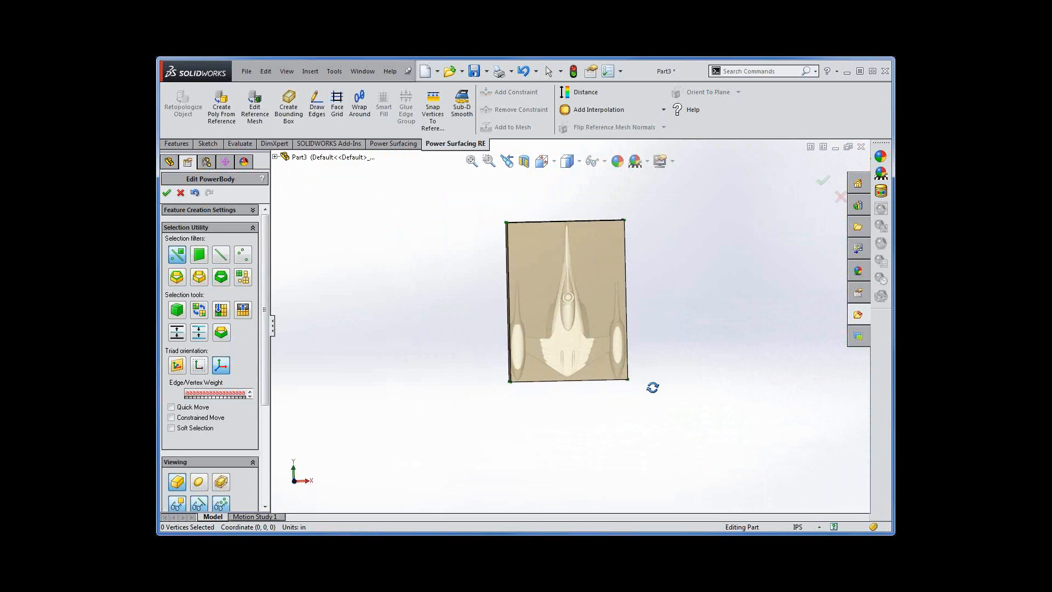
scroll(608, 311, "down", 3)
scroll(597, 300, "up", 2)
Step: Shorten the bounding box to the wing area by moving its front vertices to about Y 0.21 and rear vertices to about Y -16.42
left_click_drag(448, 191, 645, 233)
left_click_drag(540, 191, 554, 336)
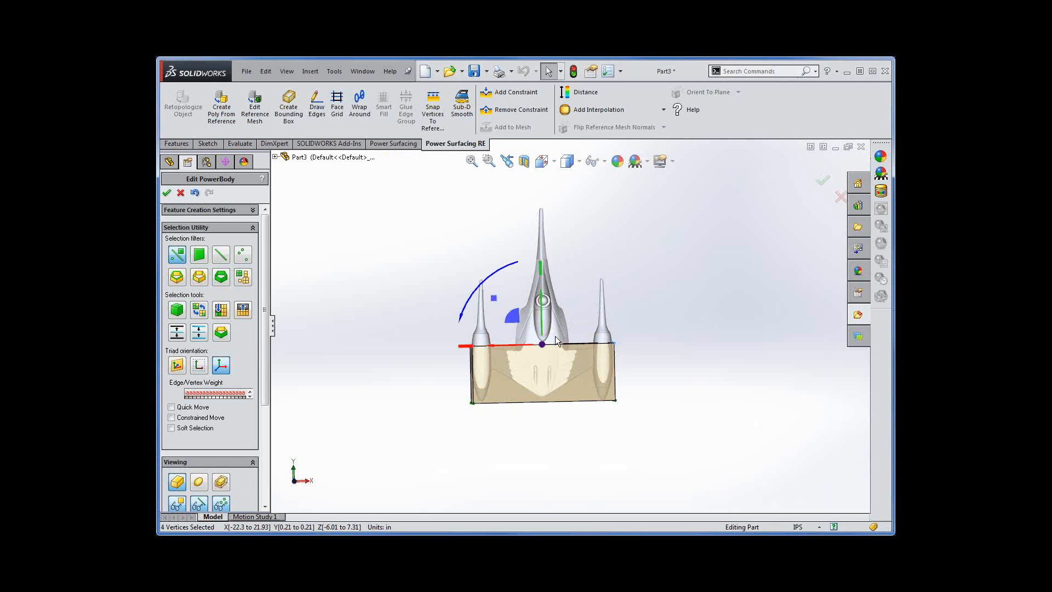
left_click_drag(445, 422, 656, 390)
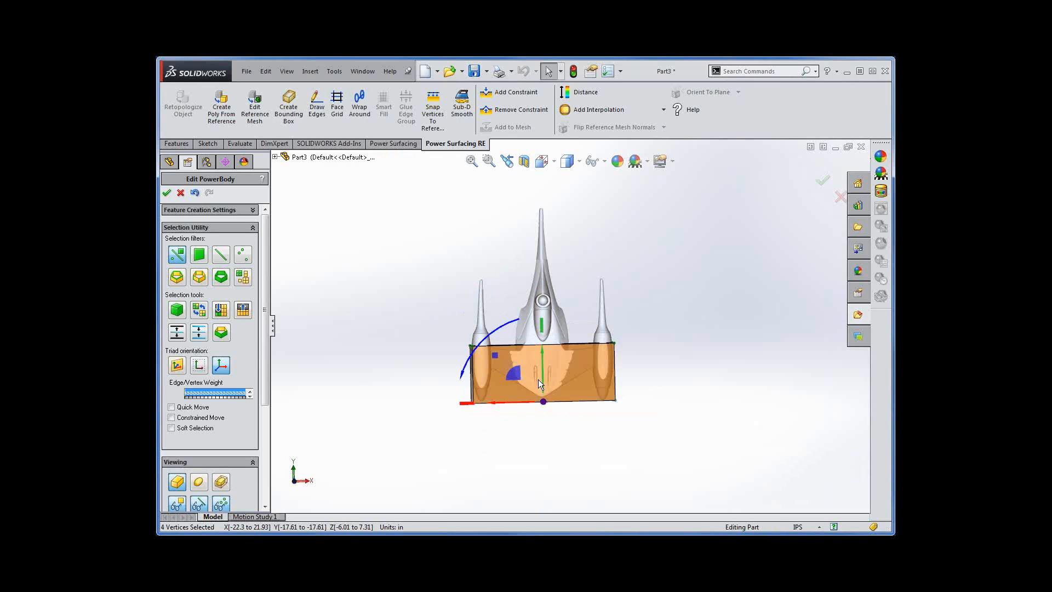
left_click_drag(542, 378, 544, 373)
Step: Select the box's four edges running along X and insert five evenly spaced edge loops across its width
right_click(551, 464)
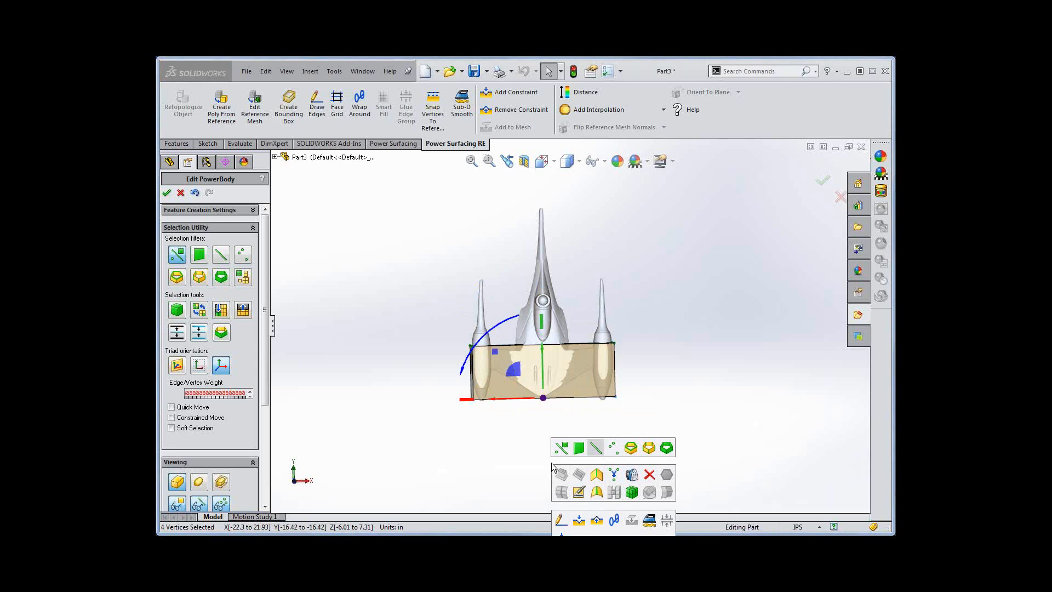
left_click(593, 451)
left_click_drag(577, 320, 535, 426)
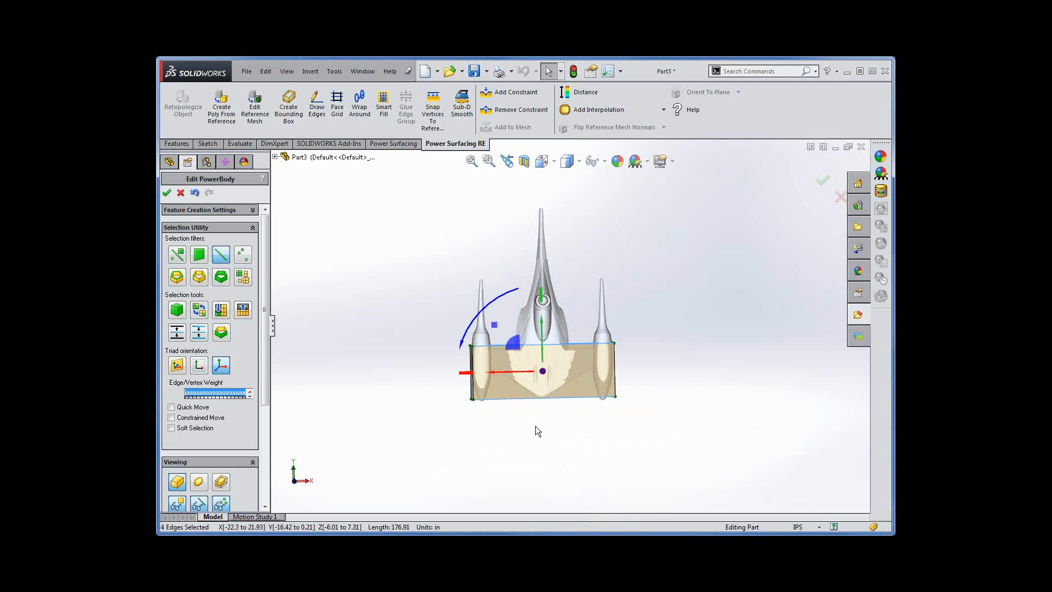
right_click(561, 346)
left_click(571, 373)
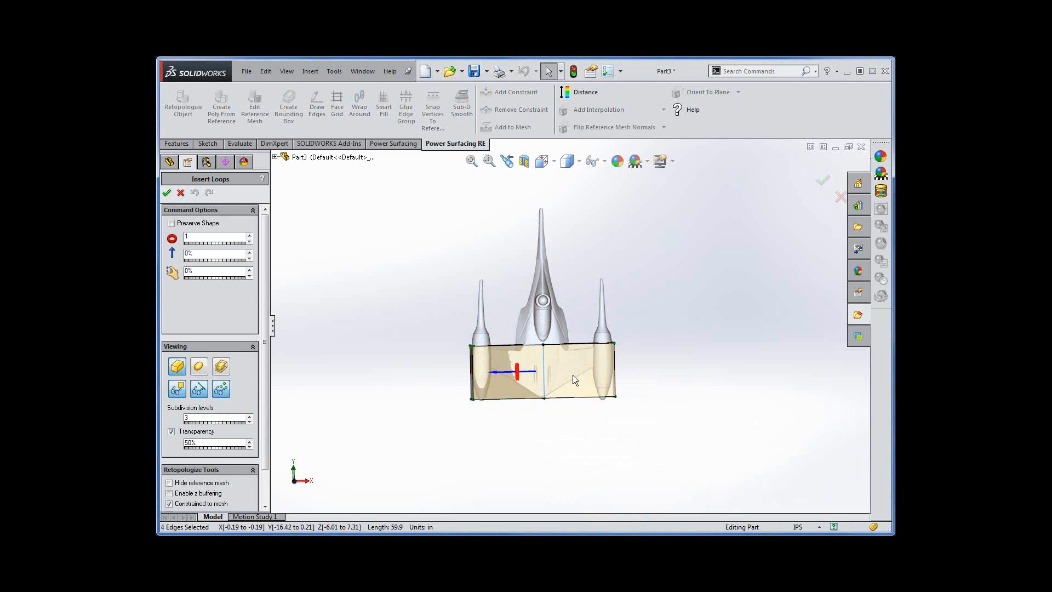
left_click_drag(518, 374, 534, 192)
Step: Select the 14 vertices on the box's upper side and lower them to about Z 2.21 to flatten the box
middle_click_drag(542, 461, 477, 301)
right_click(449, 317)
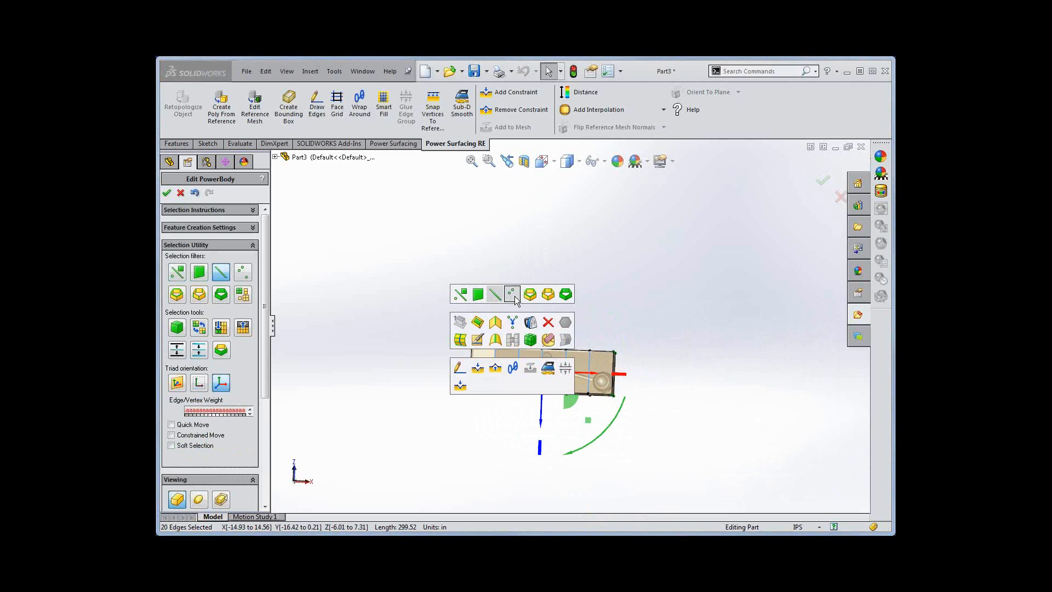
left_click(507, 292)
left_click_drag(446, 310, 647, 367)
left_click_drag(543, 382, 542, 401)
middle_click_drag(531, 446, 541, 530)
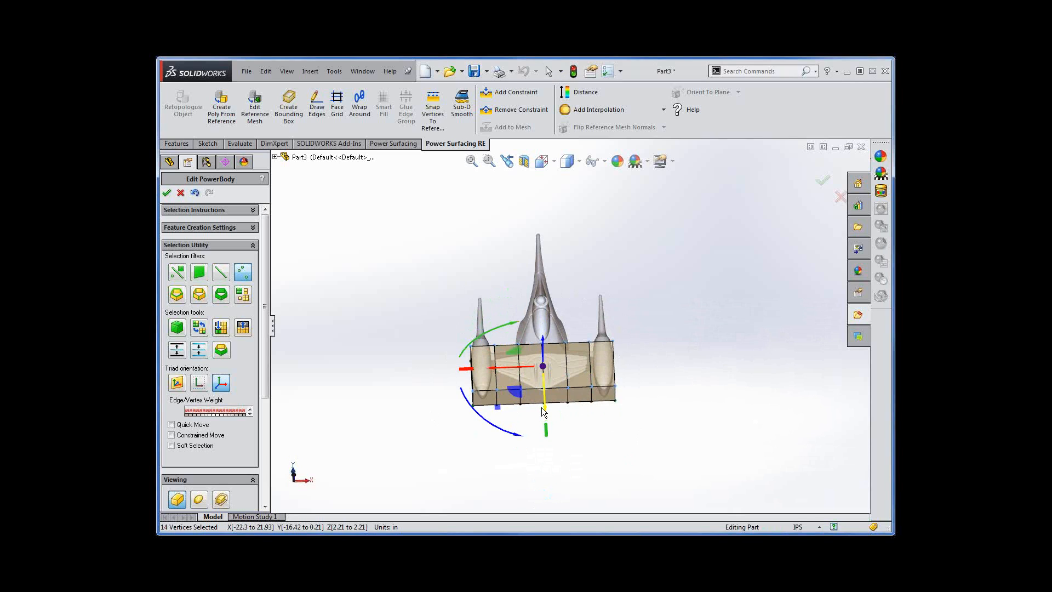
middle_click_drag(551, 436, 595, 449)
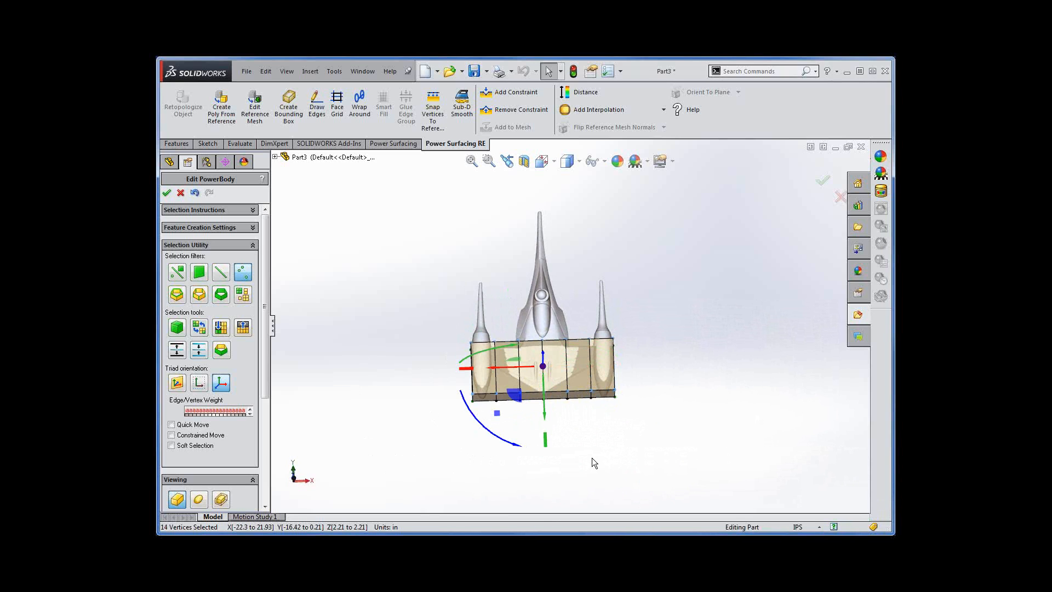
Step: Delete the whole box mesh and unhide the starship control mesh
left_click_drag(429, 301, 642, 445)
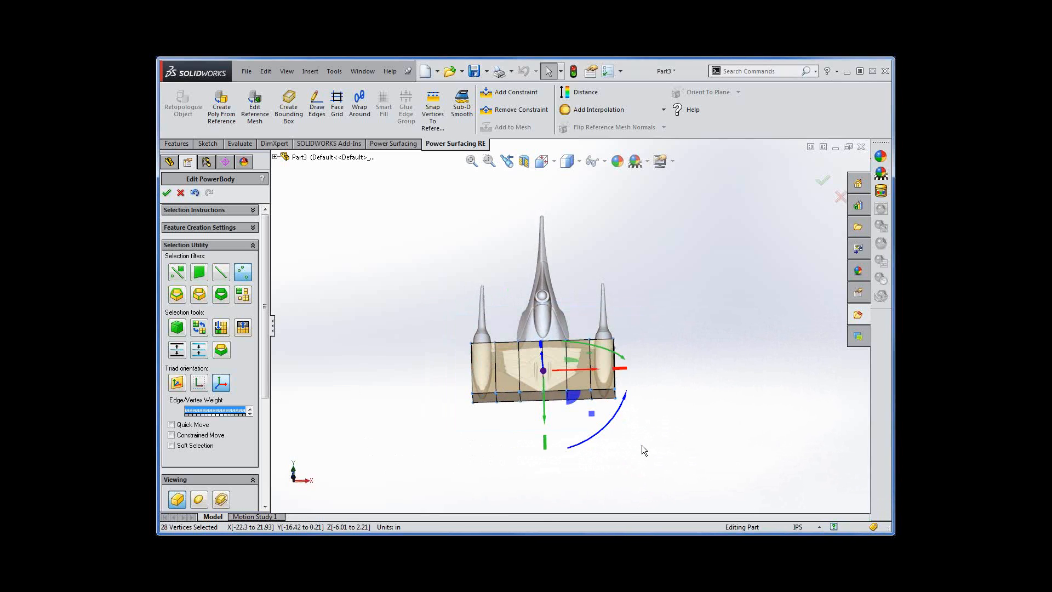
left_click(642, 445)
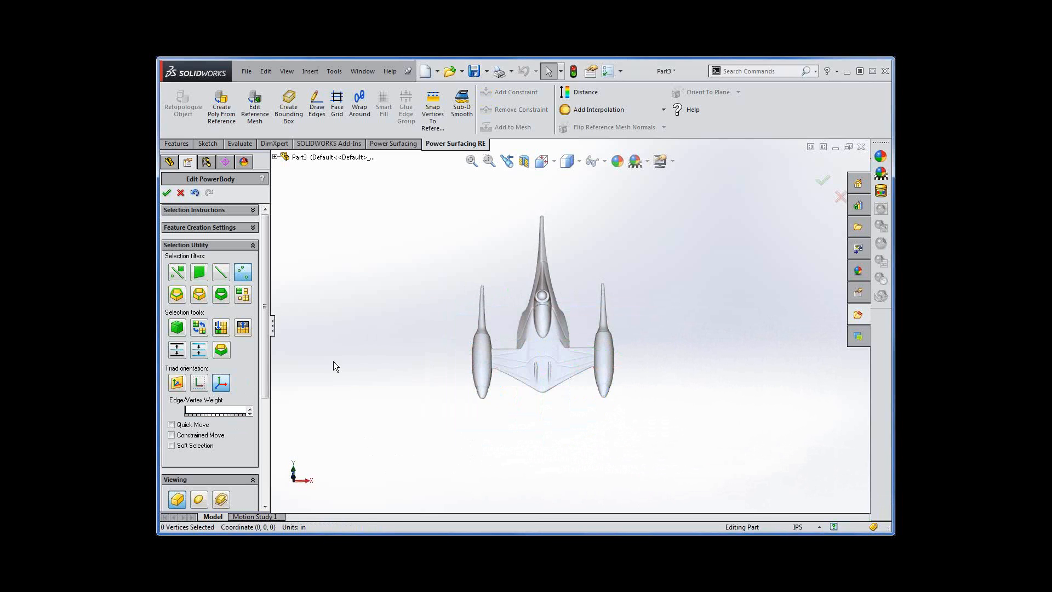
left_click(243, 327)
Step: Add an interpolation to the starship control mesh so it follows the reference mesh
middle_click_drag(566, 448, 598, 413)
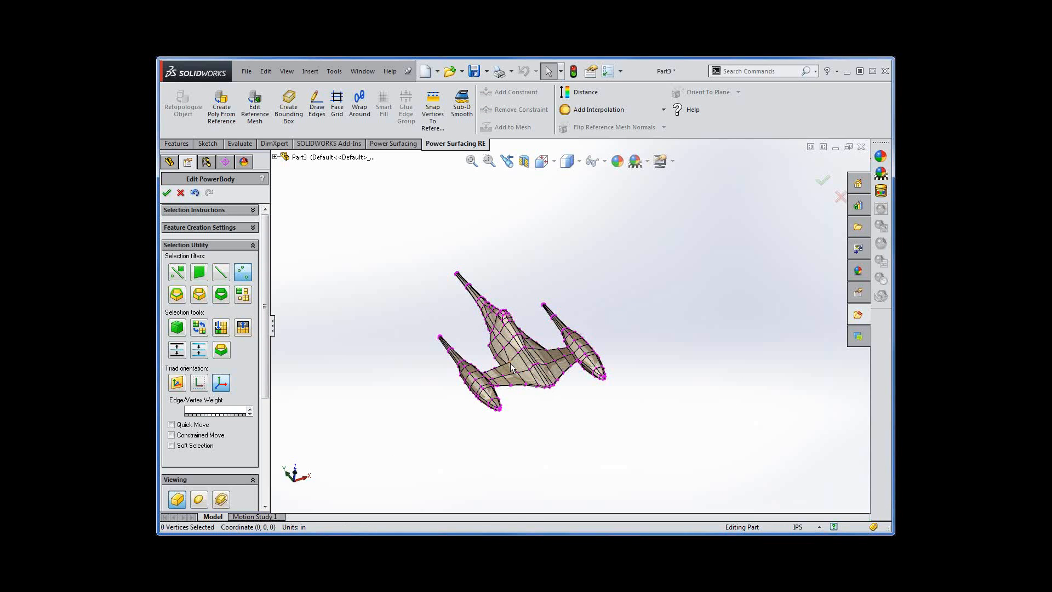
scroll(551, 340, "down", 8)
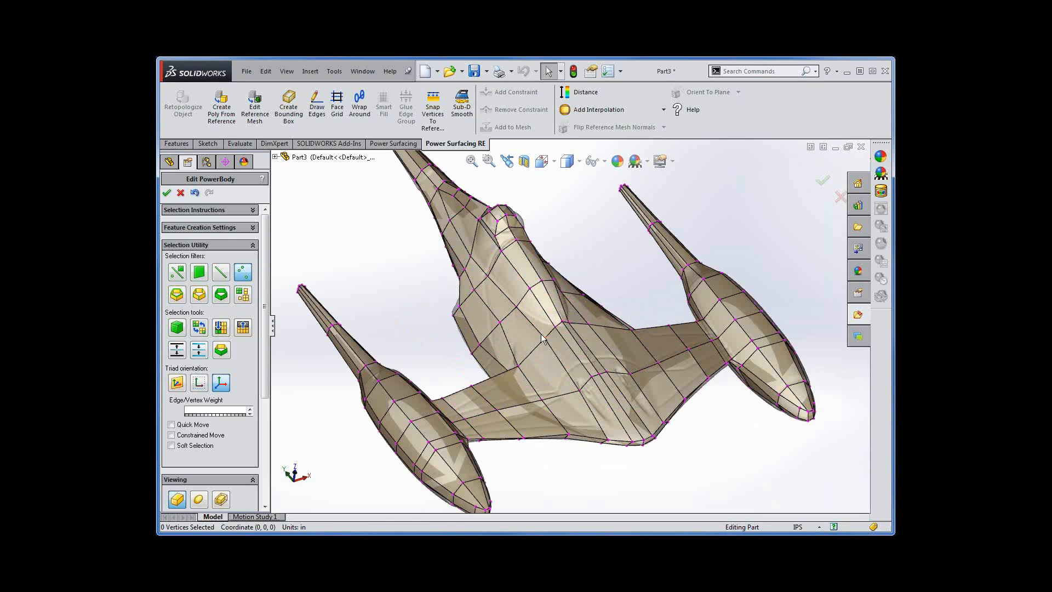
scroll(541, 338, "down", 3)
middle_click_drag(567, 367, 554, 451)
middle_click_drag(488, 361, 674, 369)
middle_click_drag(657, 240, 536, 356, "ctrl")
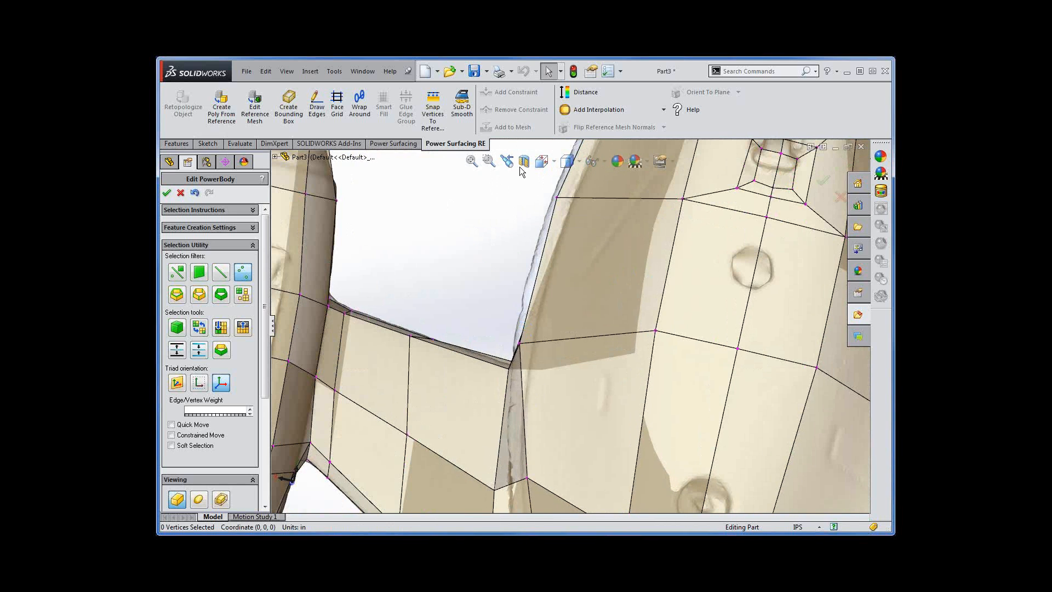
left_click(581, 110)
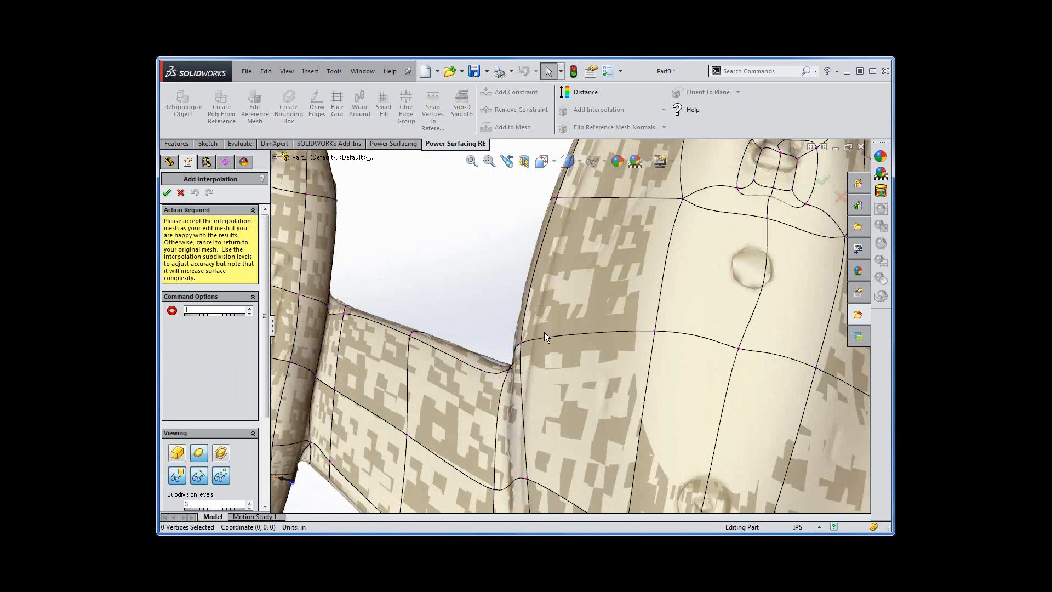
Step: Check the interpolated mesh around the fuselage and wings, and accept it to generate the starship body
middle_click_drag(480, 327, 491, 356)
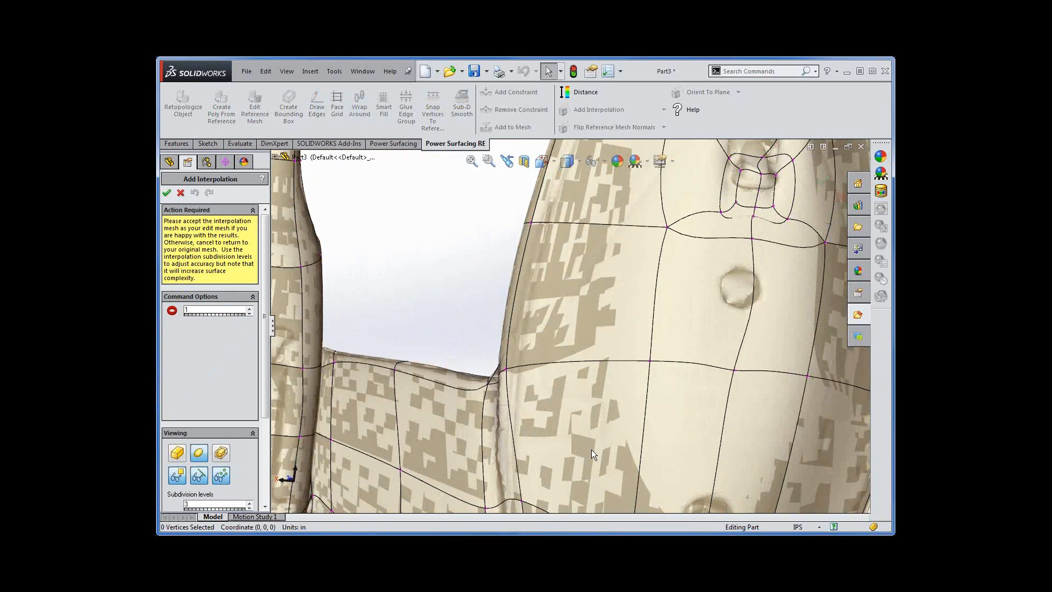
scroll(590, 449, "up", 1)
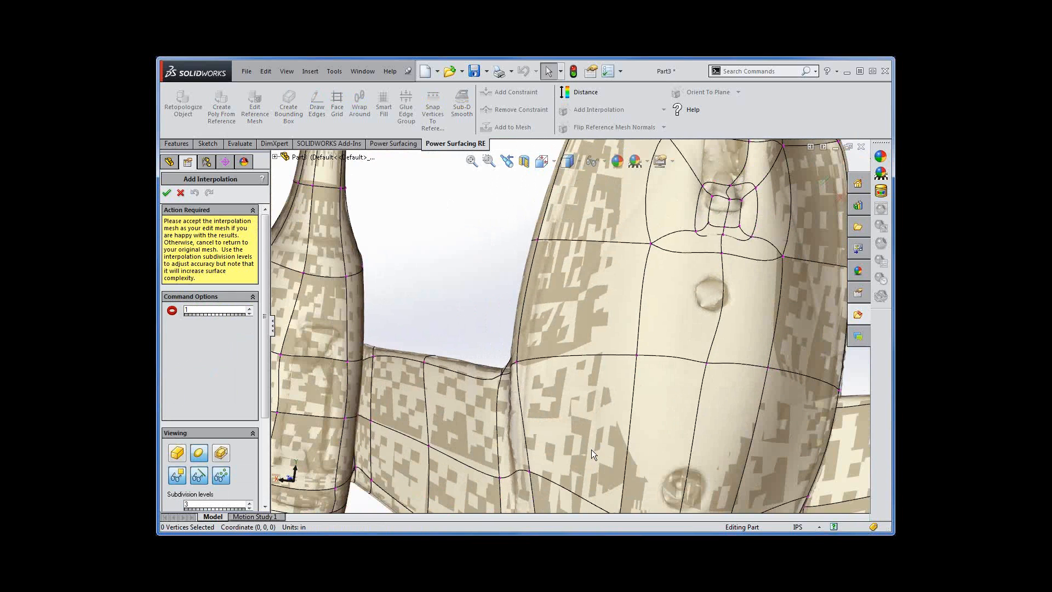
scroll(590, 449, "up", 1)
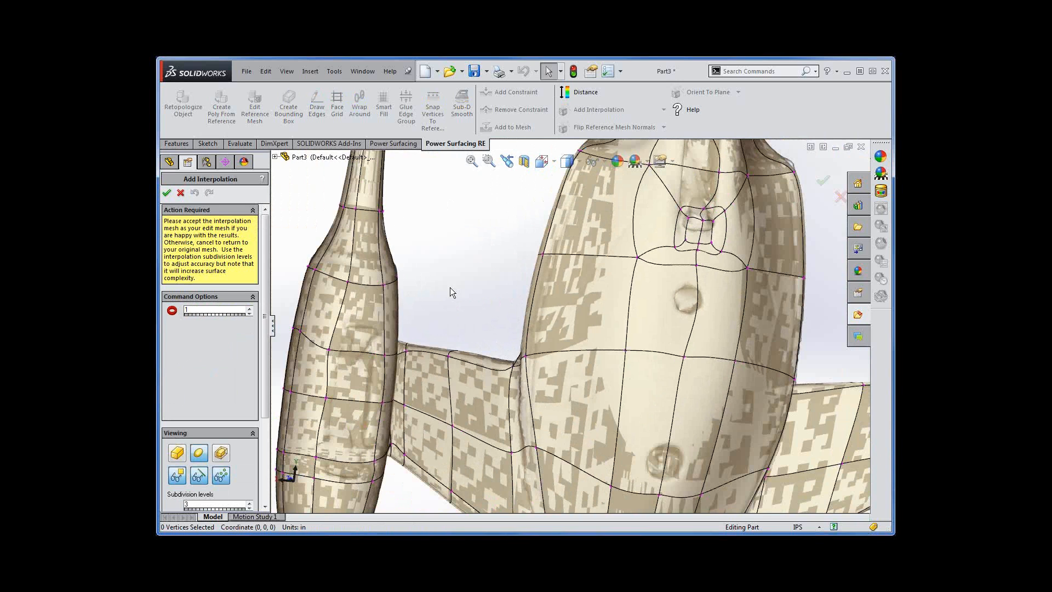
scroll(524, 297, "up", 5)
middle_click_drag(523, 296, 340, 286)
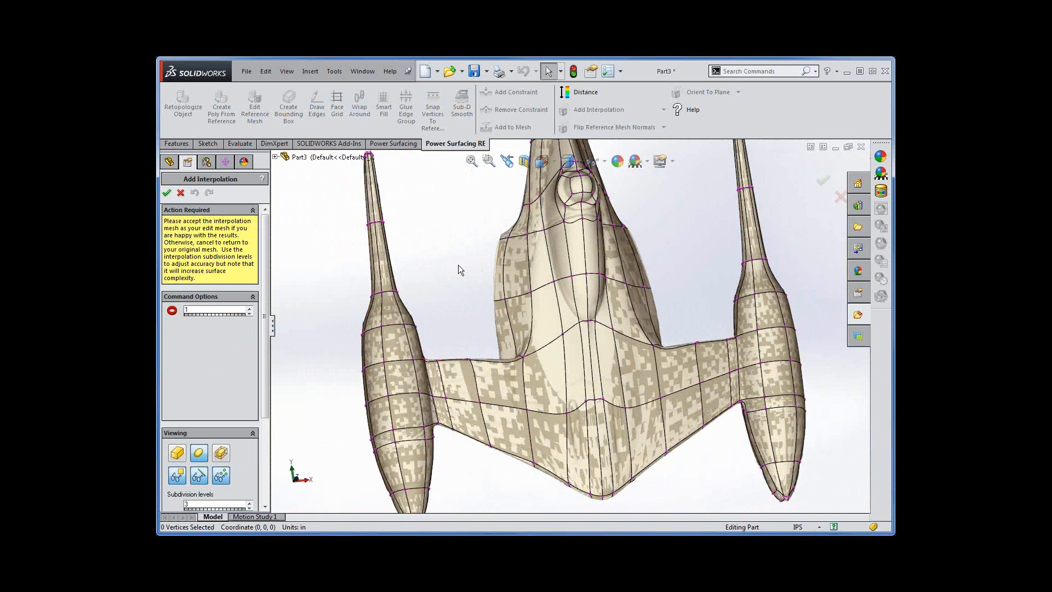
scroll(458, 265, "up", 1)
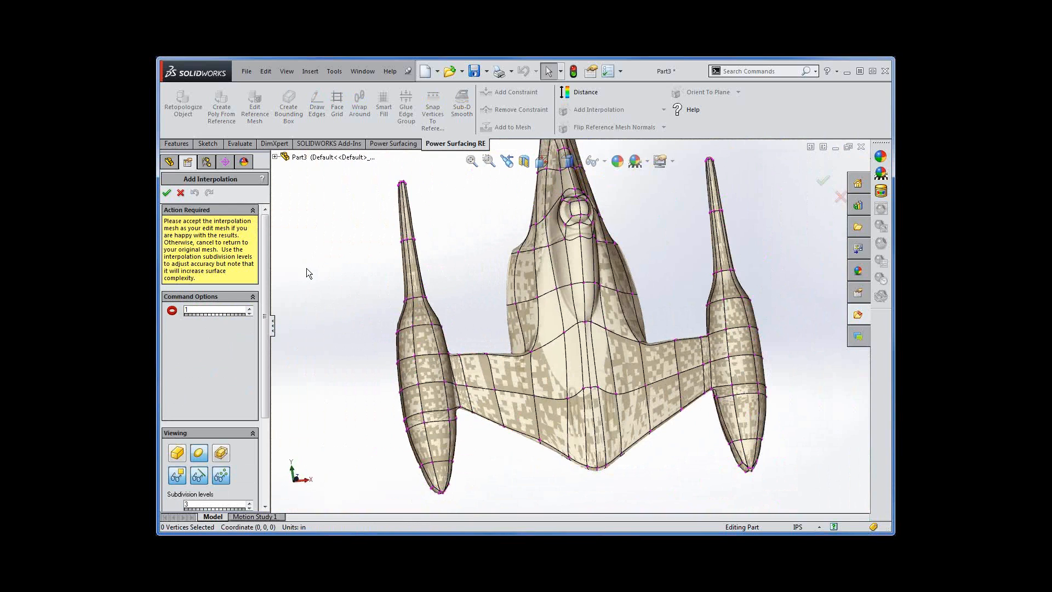
left_click(167, 193)
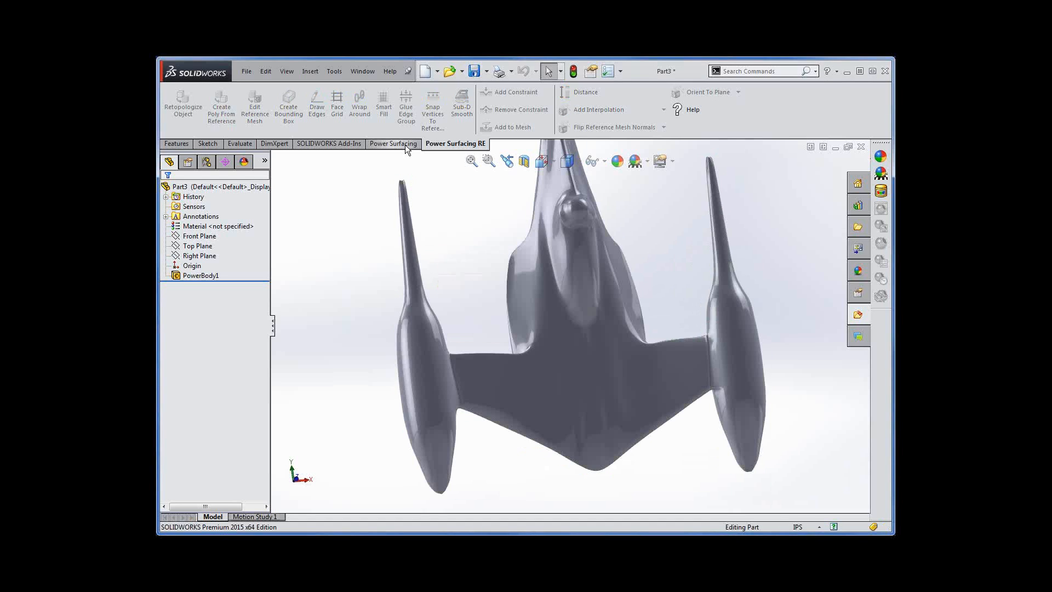
Step: Close the starship part and create a new part document
middle_click_drag(556, 471, 656, 471)
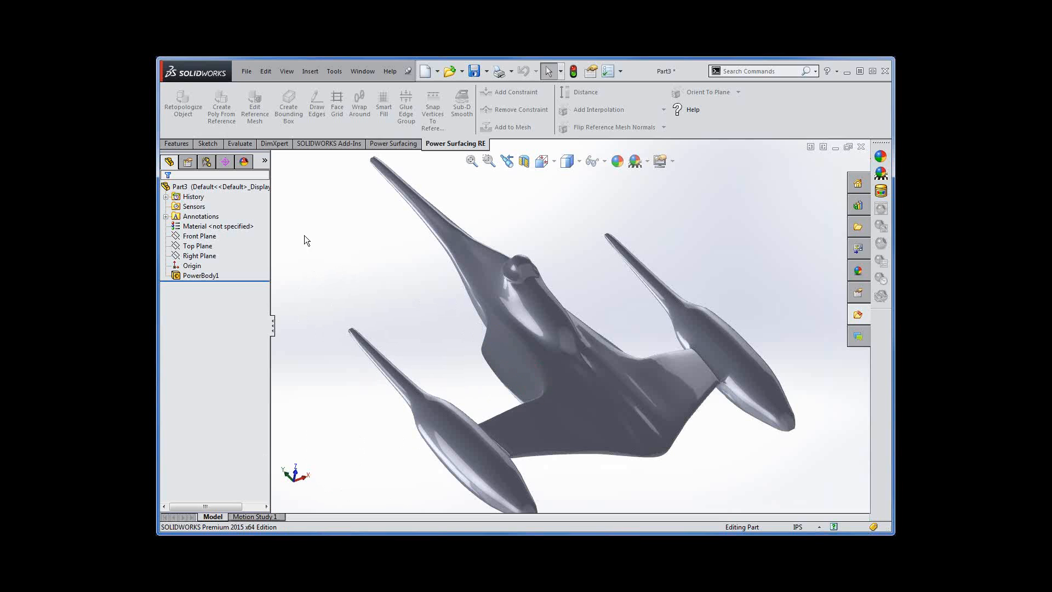
left_click(242, 70)
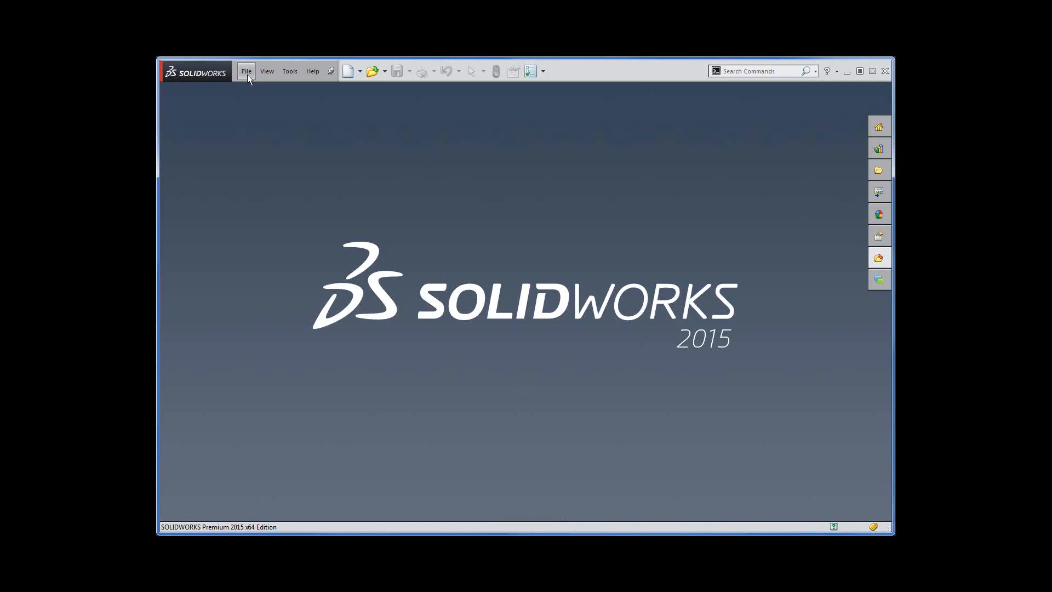
left_click(246, 71)
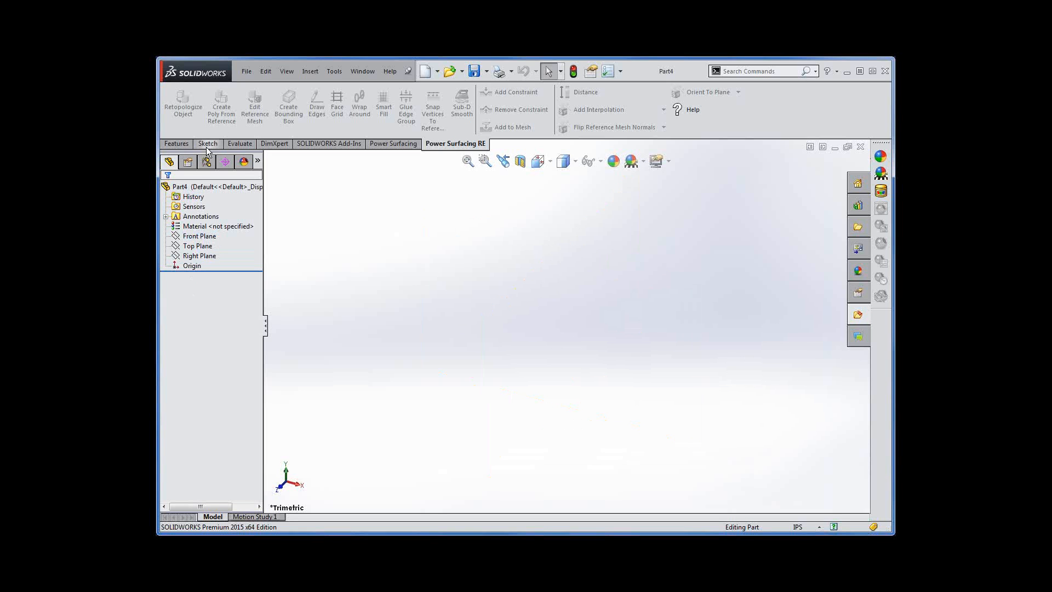
Step: Sketch a circle with a radius of about 1.63 in on the Top Plane, centred on the origin
left_click(209, 143)
left_click(257, 92)
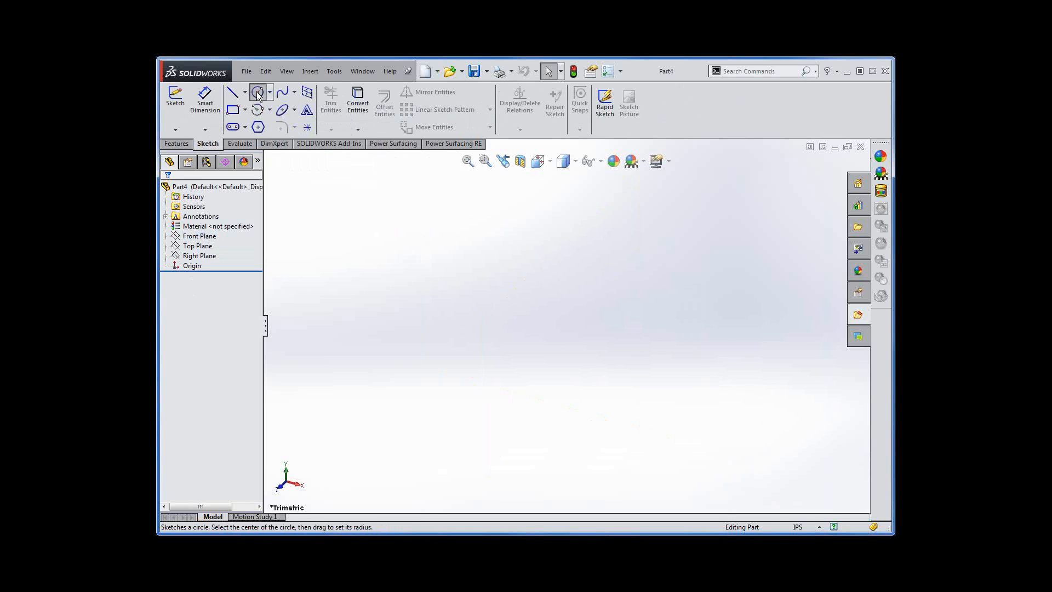
left_click(564, 349)
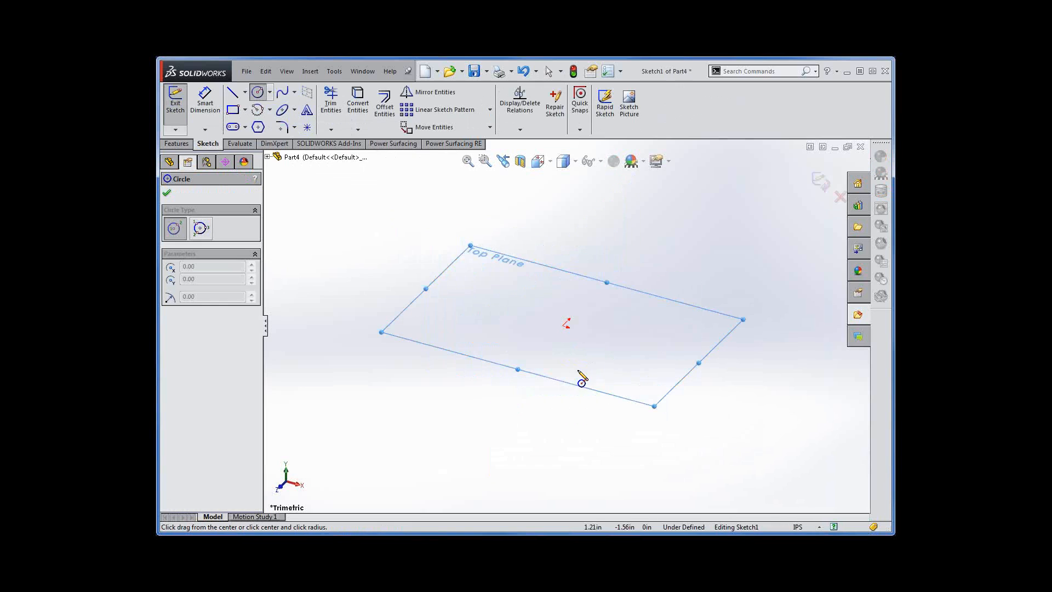
left_click(564, 325)
left_click(608, 367)
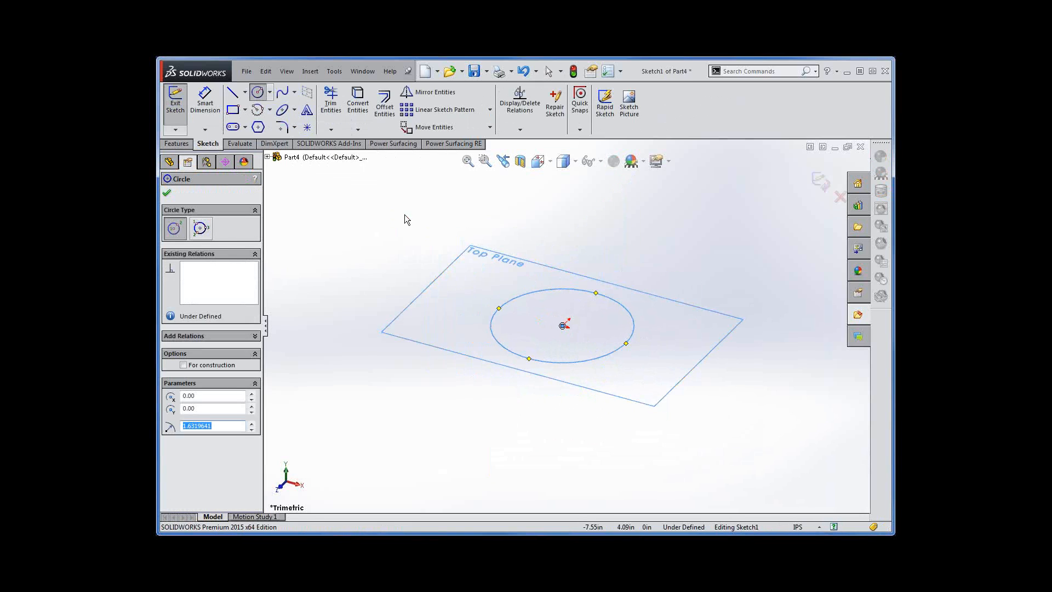
left_click(166, 195)
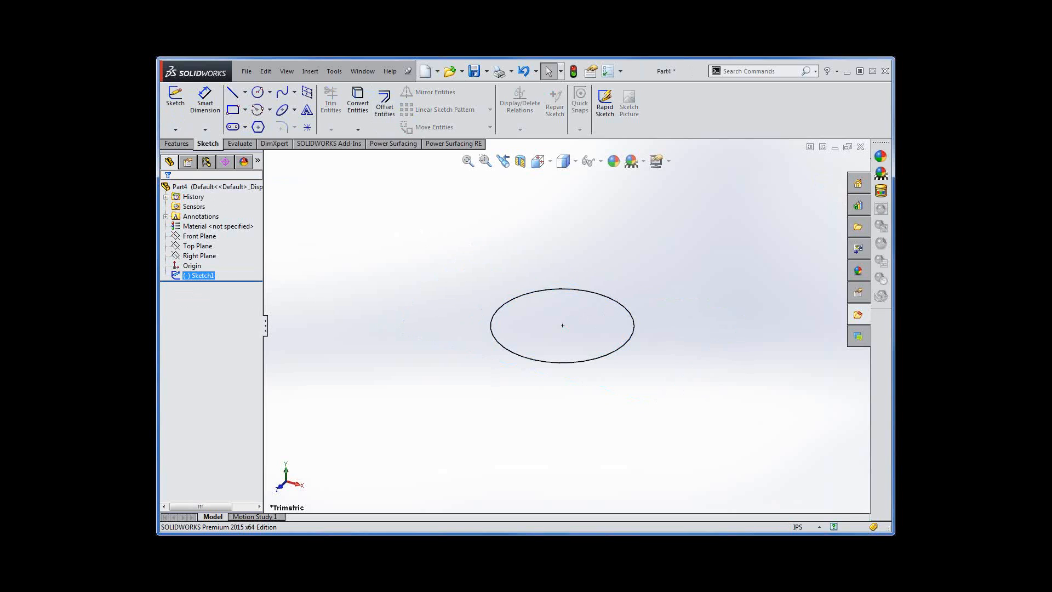
Step: Extrude the circle upward into a solid cylinder
left_click(177, 144)
left_click(178, 129)
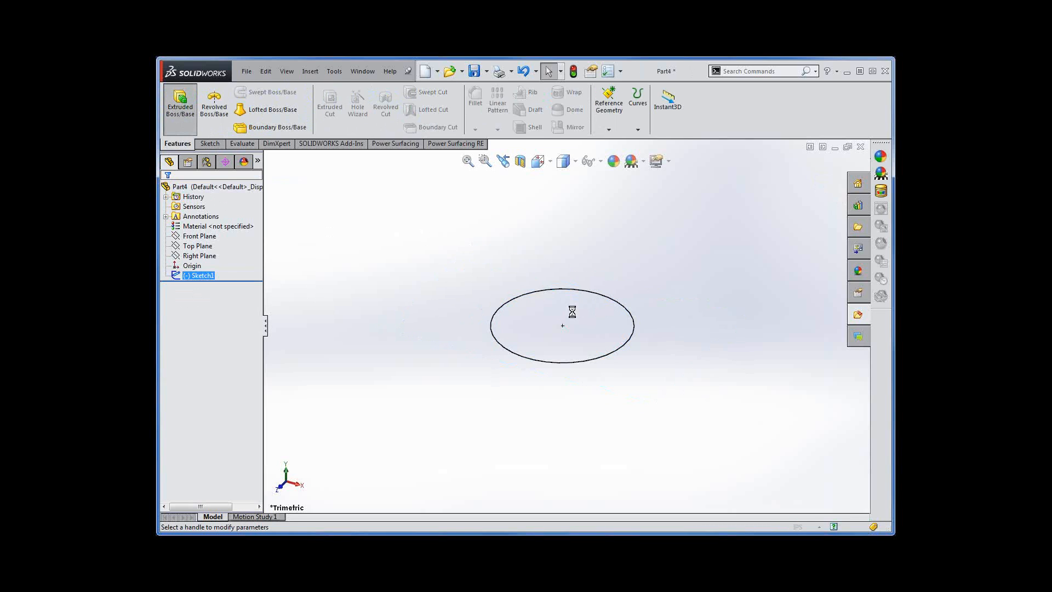
left_click_drag(566, 317, 568, 242)
left_click(166, 193)
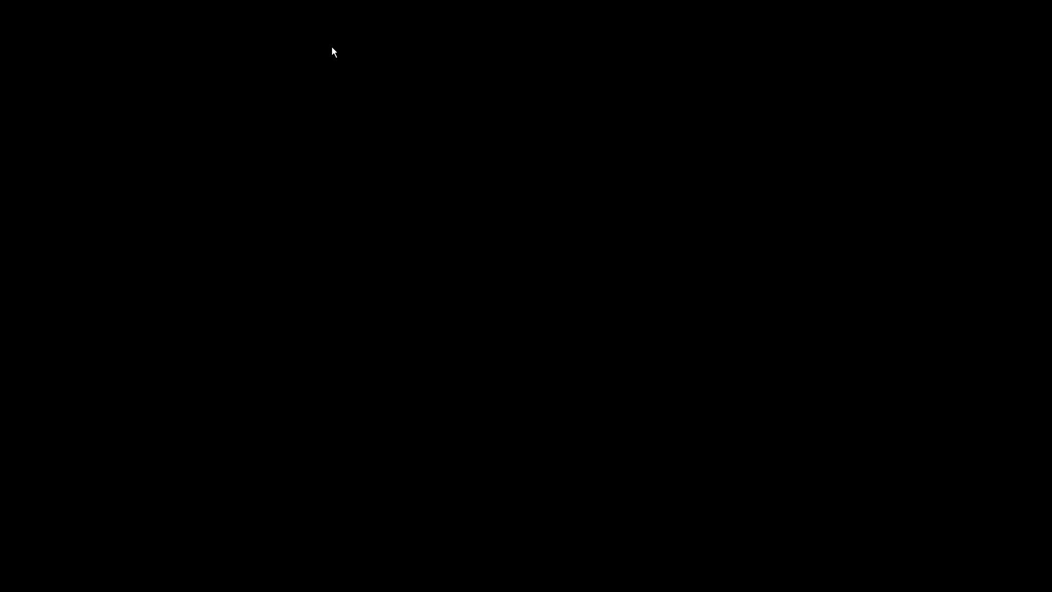
Step: Hide the extruded cylinder body, keeping its feature selected for conversion to a reference mesh
left_click(331, 47)
mouse_move(422, 85)
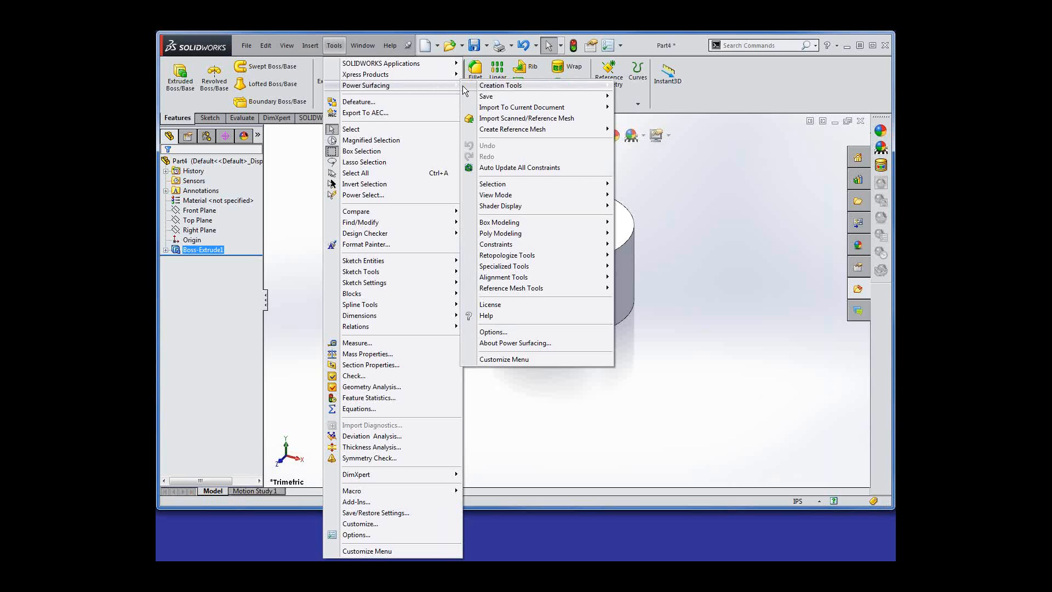
mouse_move(491, 121)
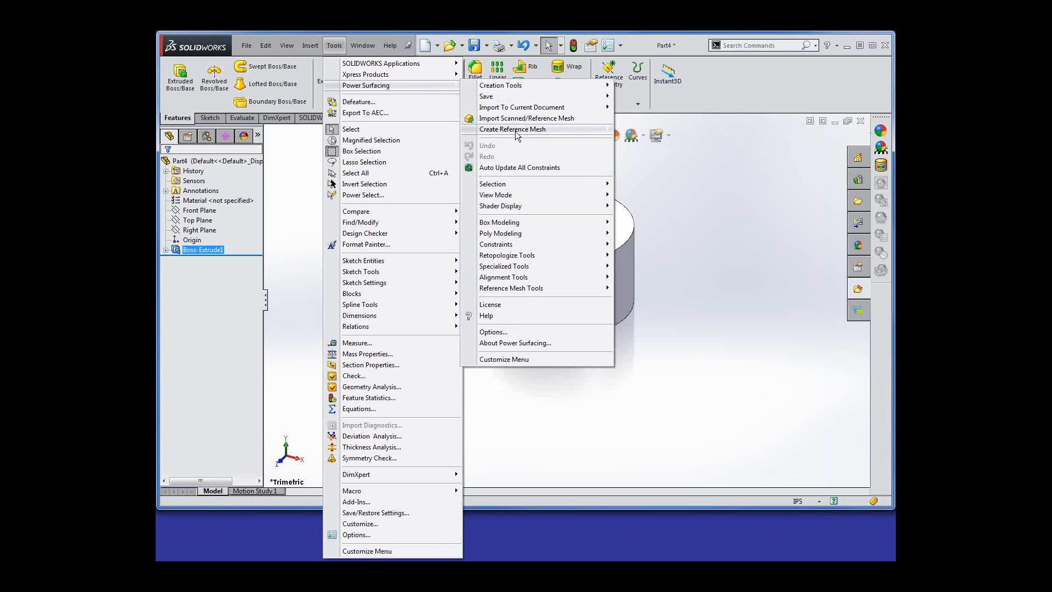
mouse_move(567, 131)
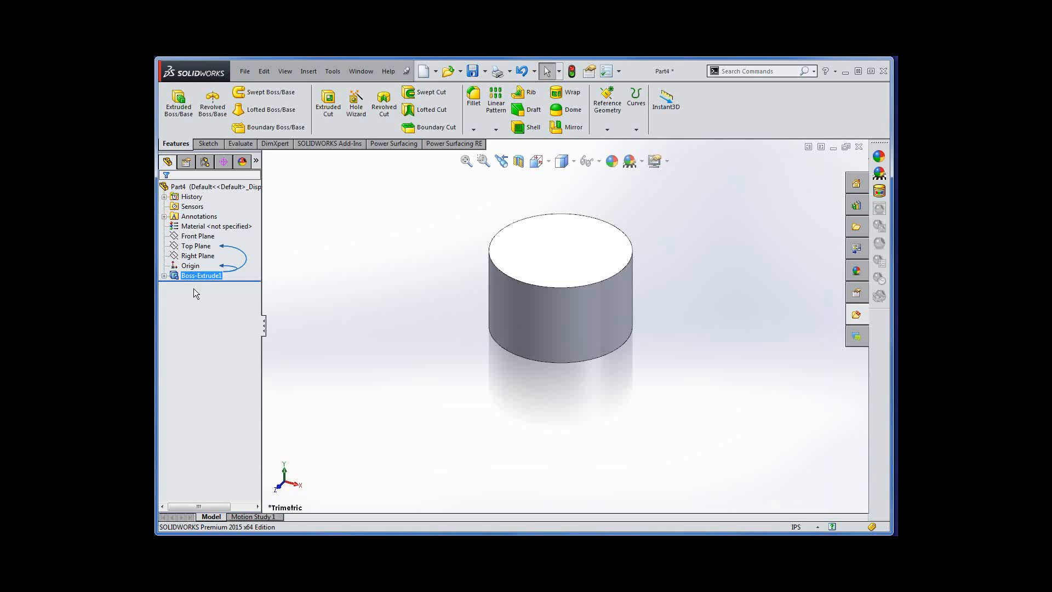
right_click(215, 278)
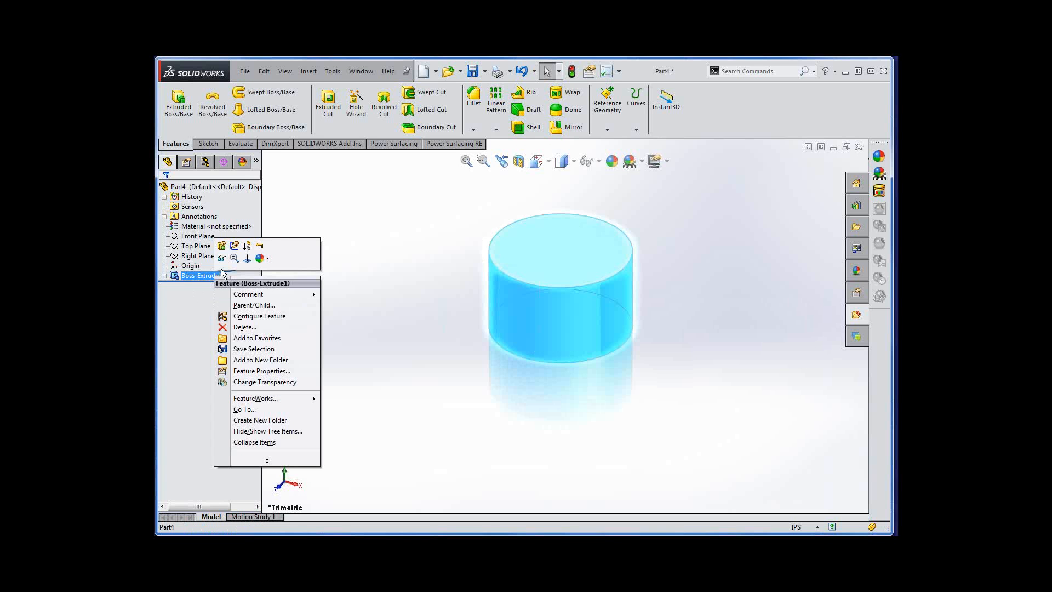
left_click(223, 258)
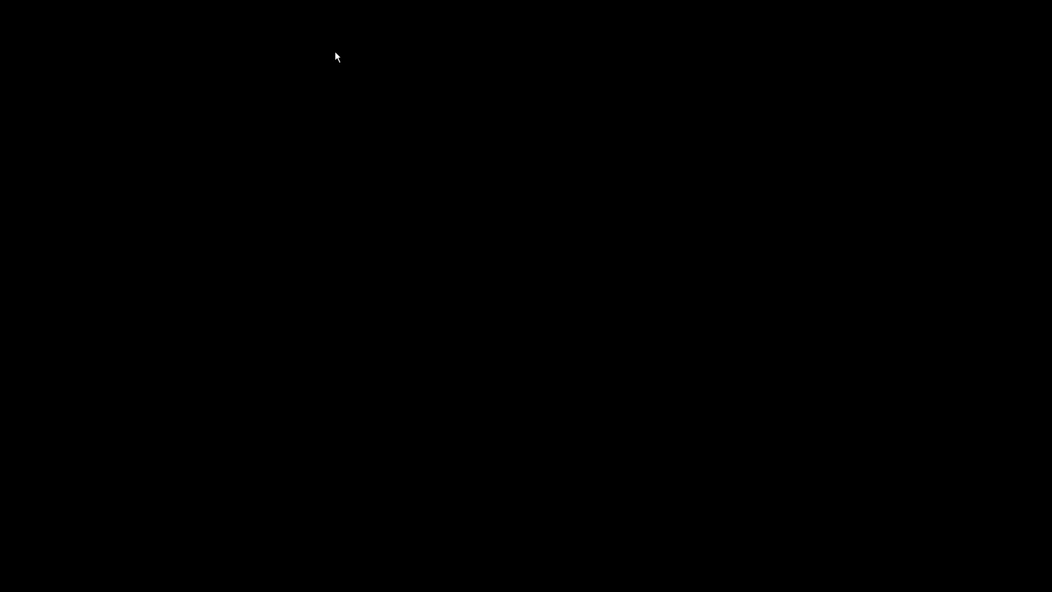
Step: Create a Power Surfacing reference mesh from the selected cylinder body
left_click(335, 47)
mouse_move(384, 85)
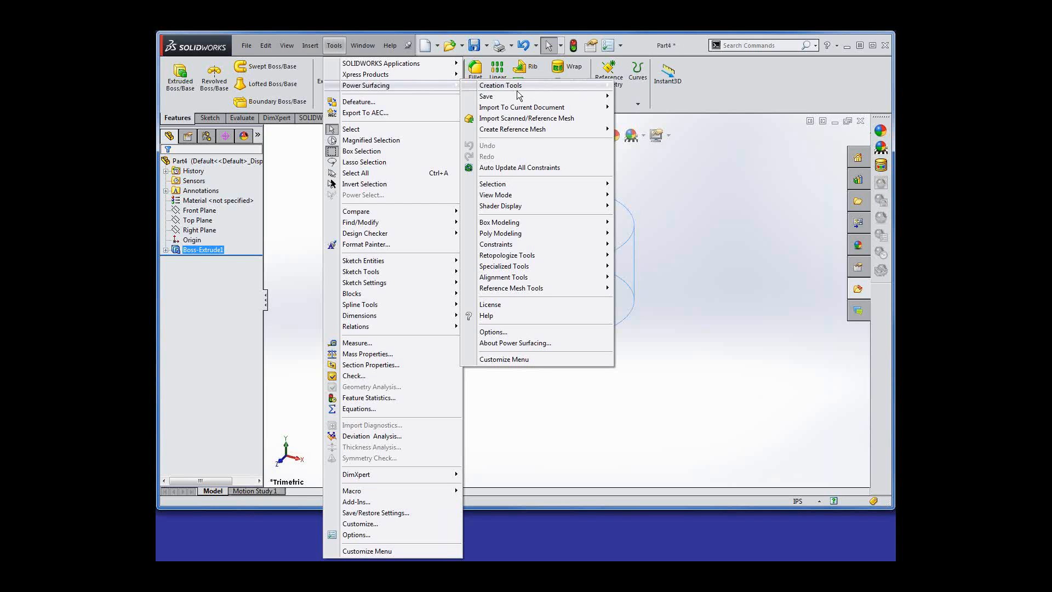
mouse_move(531, 131)
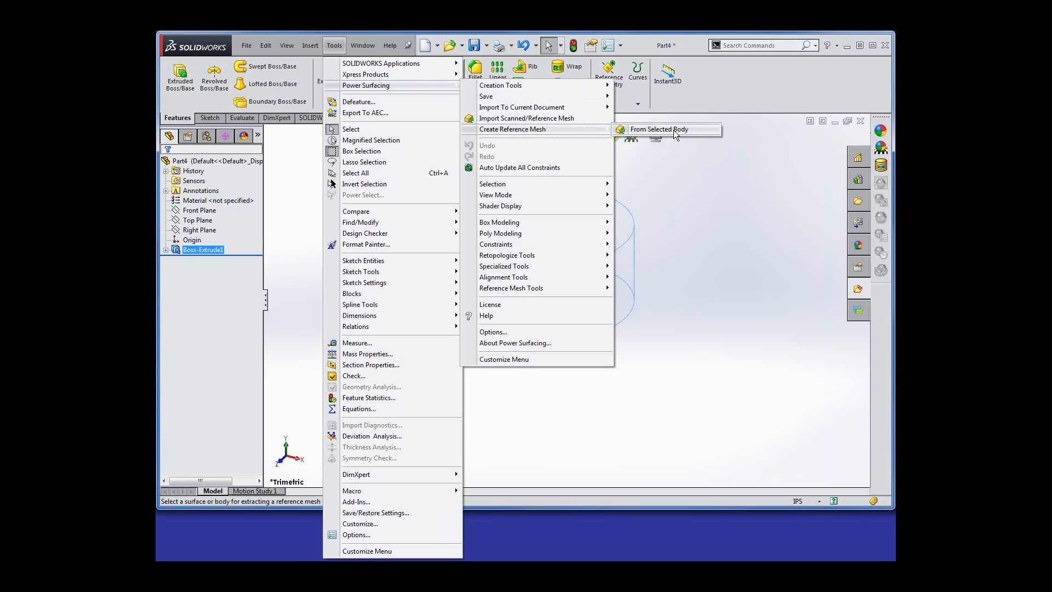
left_click(673, 130)
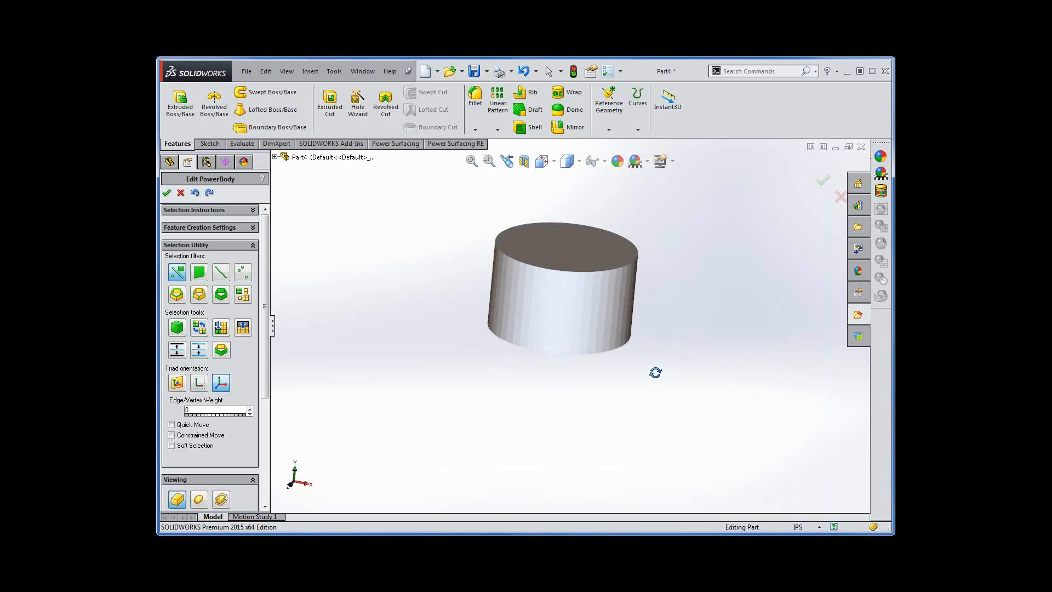
Step: Draw three roughly vertical edges with Draw Edges on the cylinder's curved side to form two adjoining quads
middle_click_drag(655, 373, 653, 400)
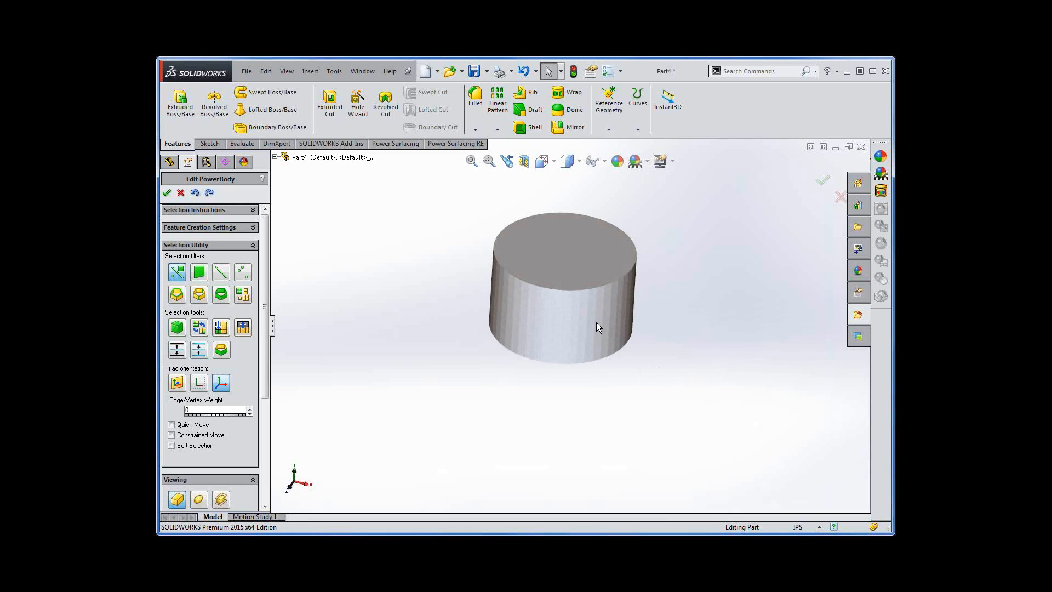
mouse_move(644, 334)
middle_mouse_down()
mouse_move(634, 317)
mouse_move(642, 336)
middle_mouse_up()
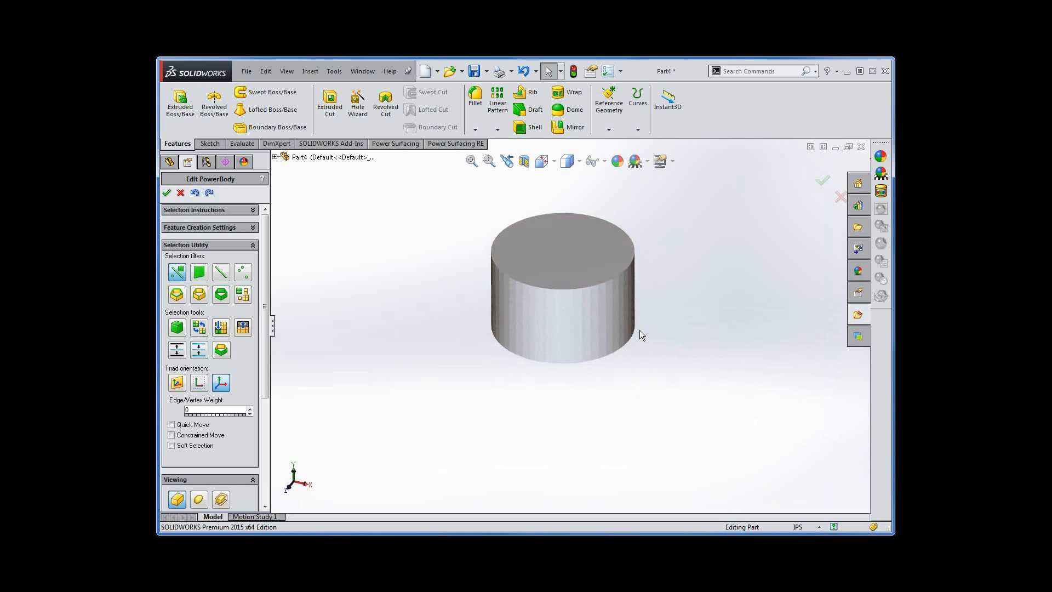
right_click(486, 387)
left_click(494, 443)
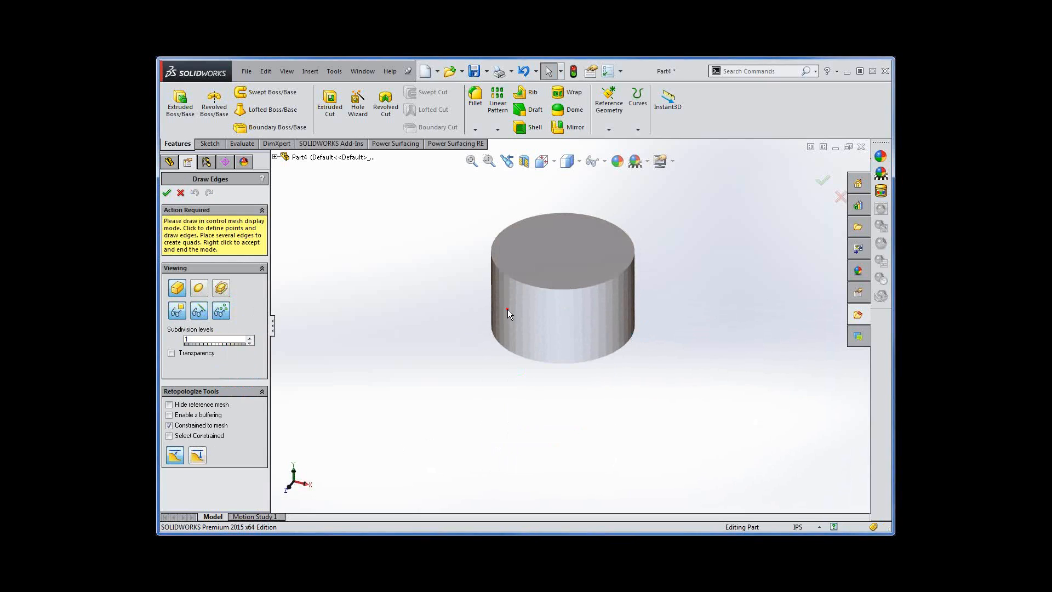
left_click(507, 296)
left_click(555, 347)
left_click(508, 336)
left_click(601, 302)
left_click(598, 340)
Step: Raise Reference Mesh Push Back to about 70% of its range in the Power Surfacing options
left_click(334, 71)
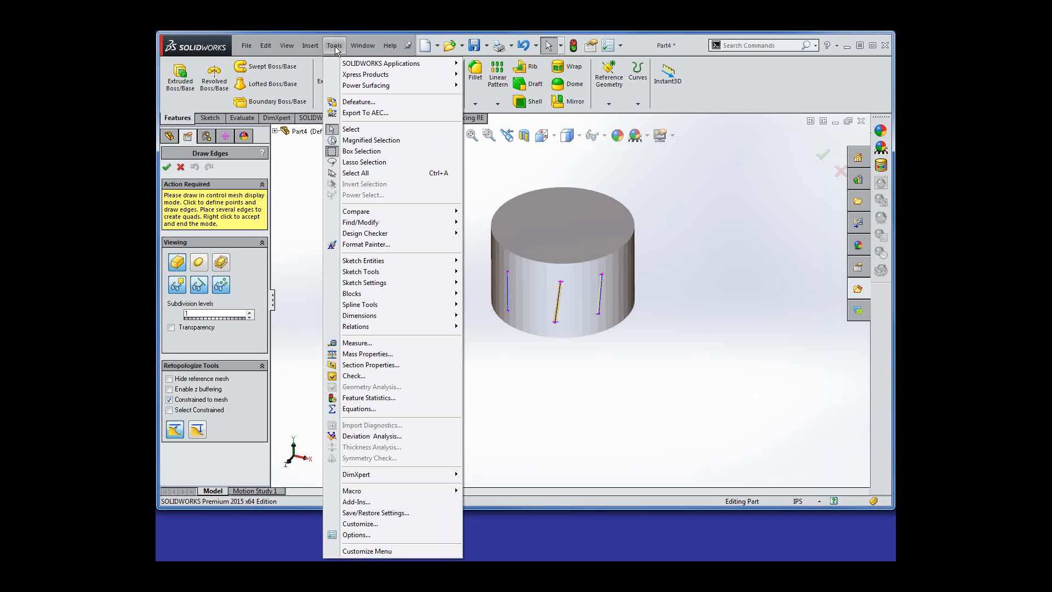
mouse_move(418, 87)
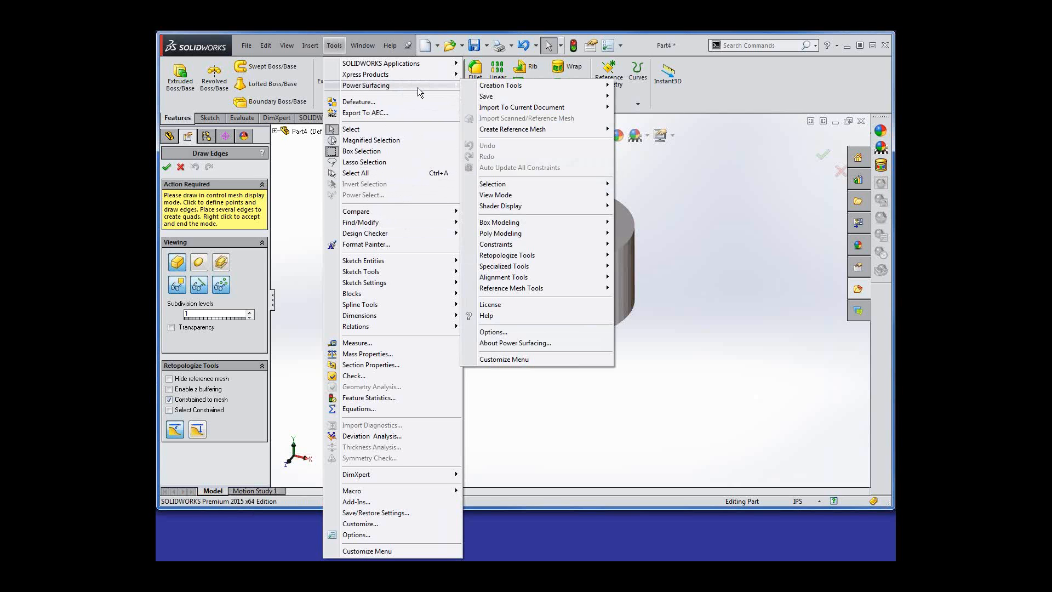
left_click(491, 332)
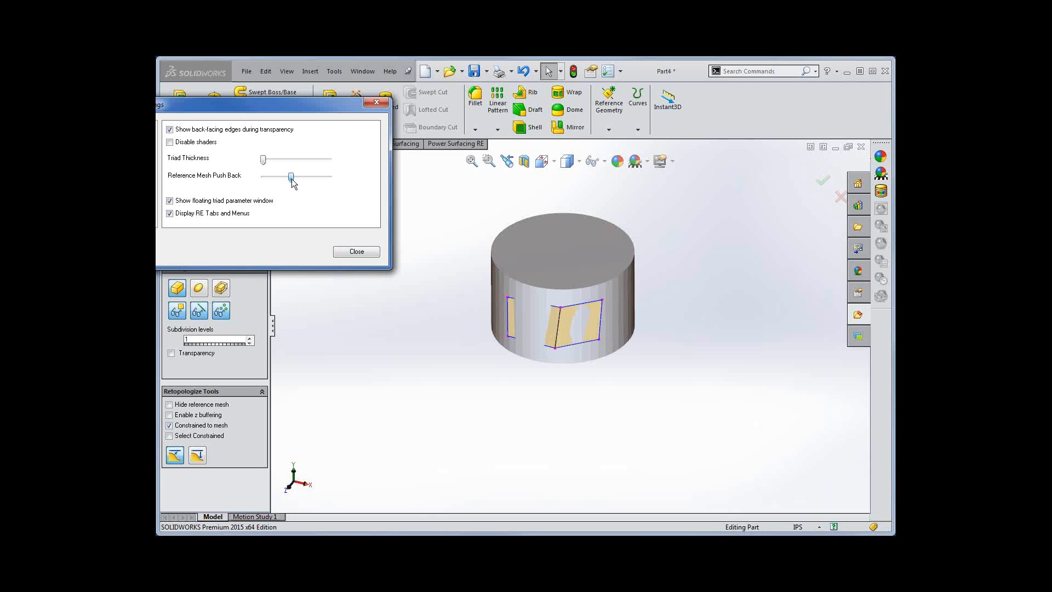
left_click_drag(292, 177, 311, 182)
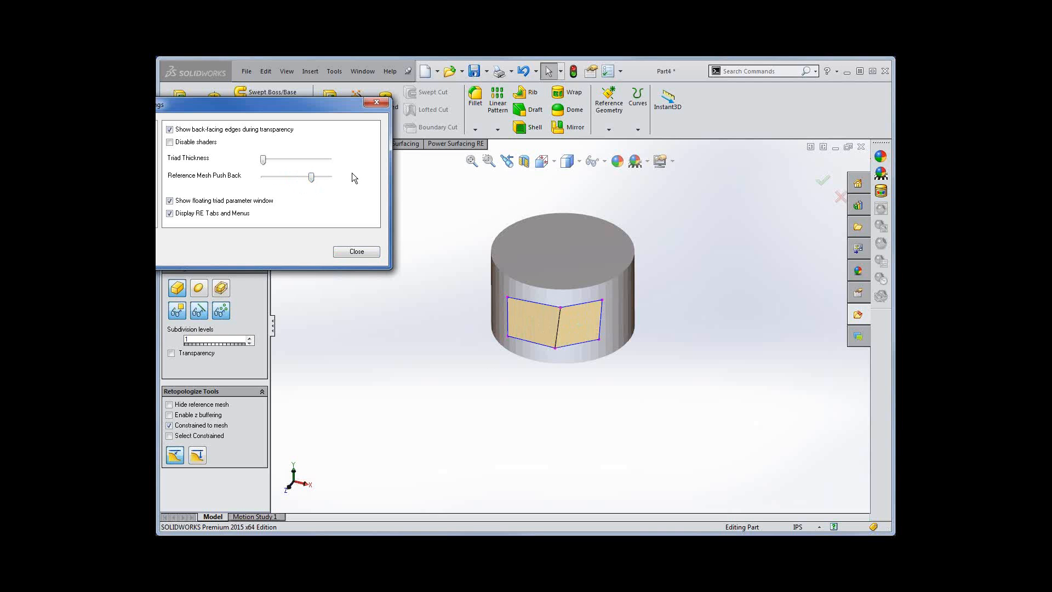
left_click(356, 251)
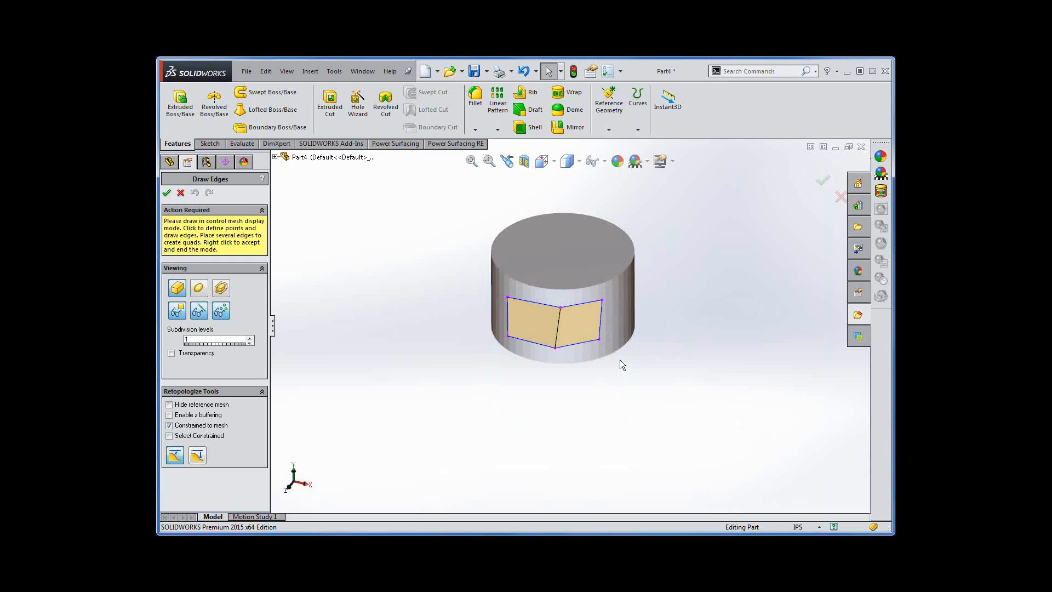
Step: Finish drawing edges, delete all six vertices of the two drawn quads, and switch to the front view
right_click(643, 347)
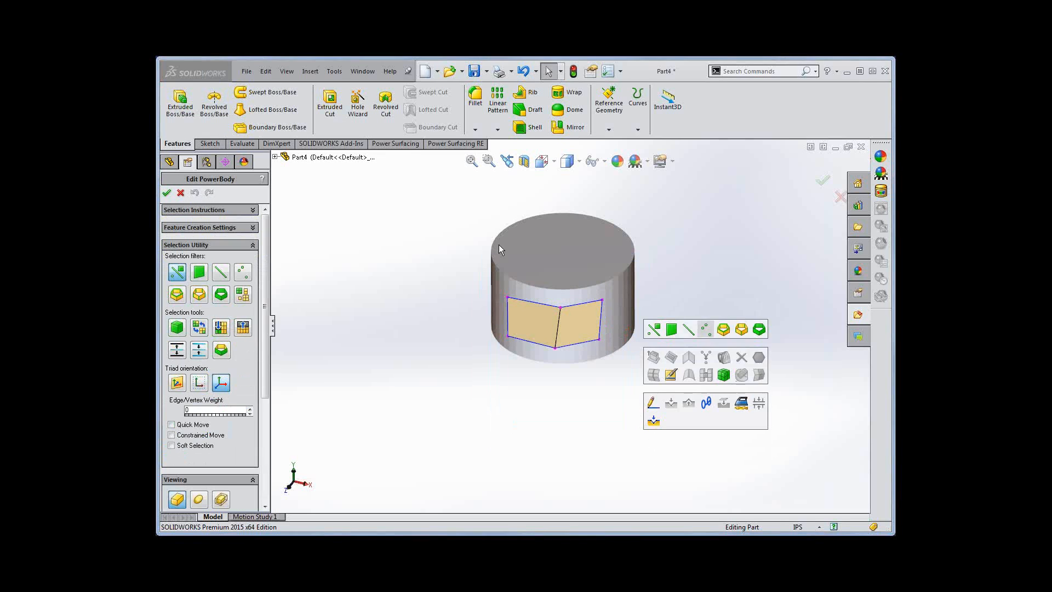
left_click_drag(460, 243, 630, 364)
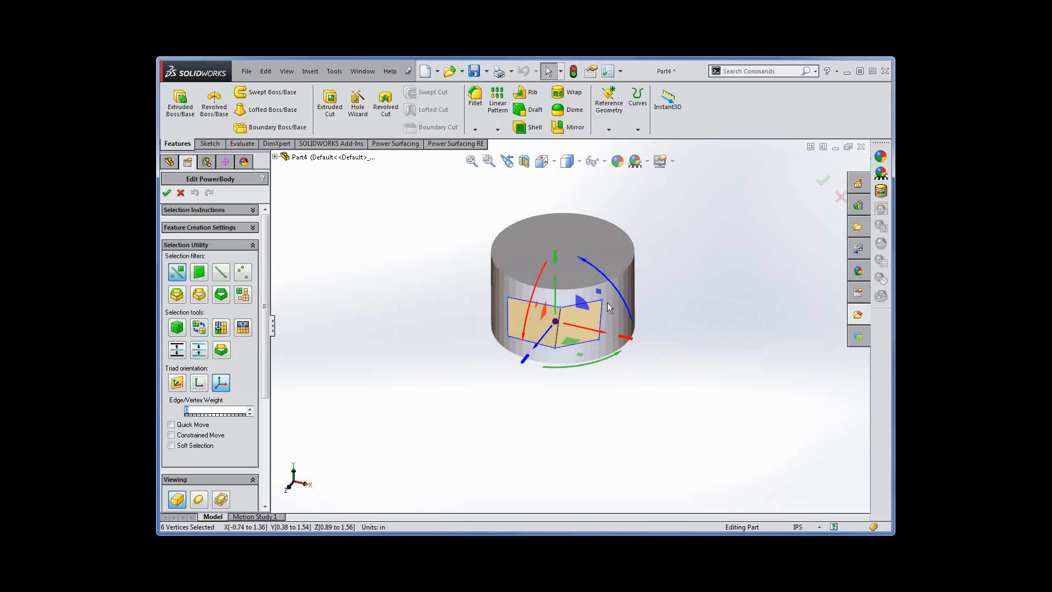
left_click(553, 161)
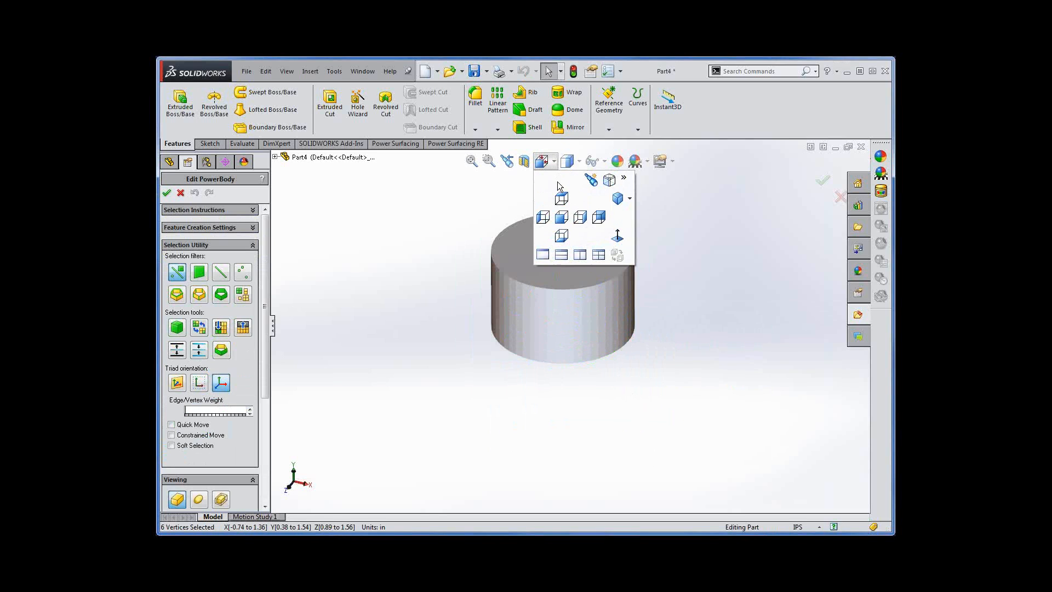
left_click(561, 217)
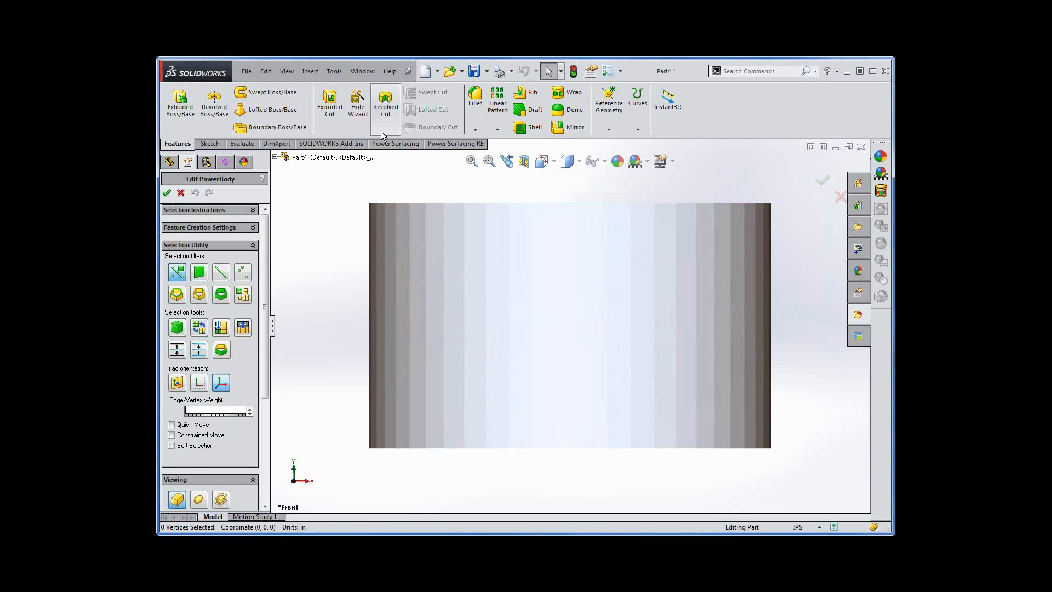
Step: Wrap a mesh of 8 columns and 6 rows around the cylinder using horizontal guide loops near both ends and one vertical crossing line
left_click(462, 145)
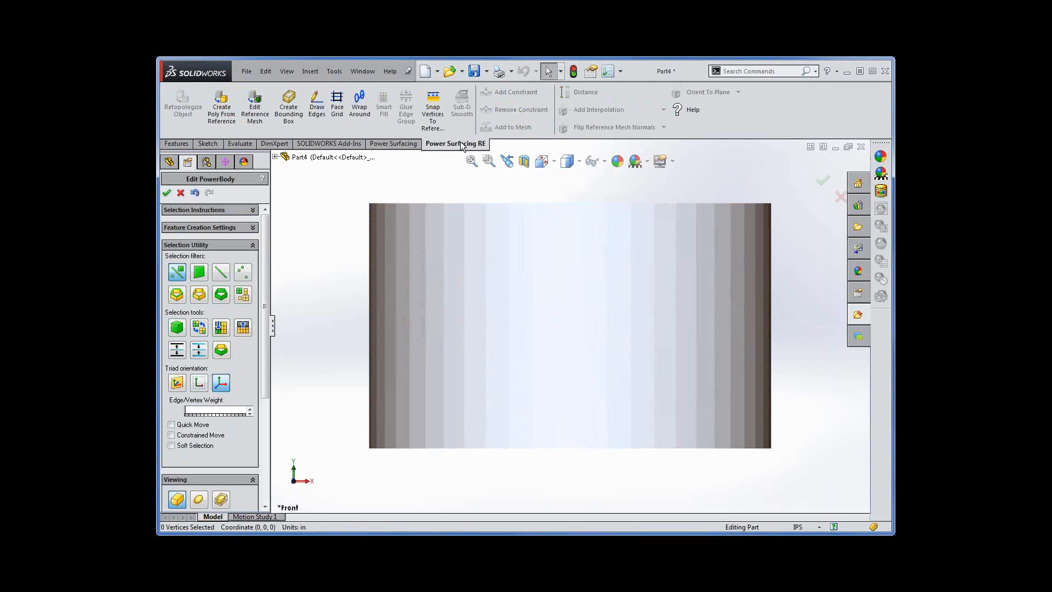
left_click(360, 103)
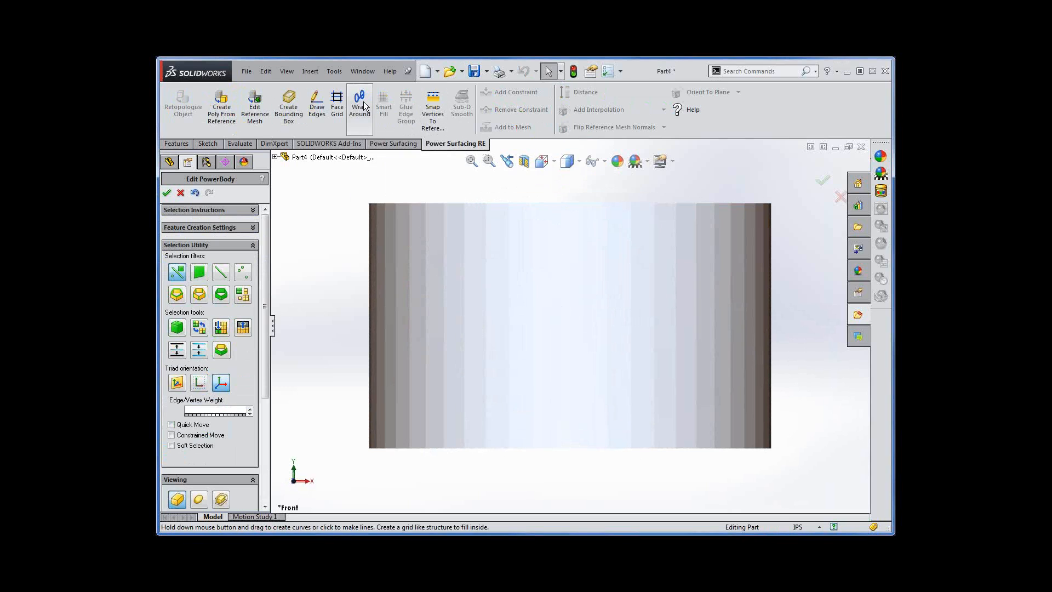
left_click(365, 212)
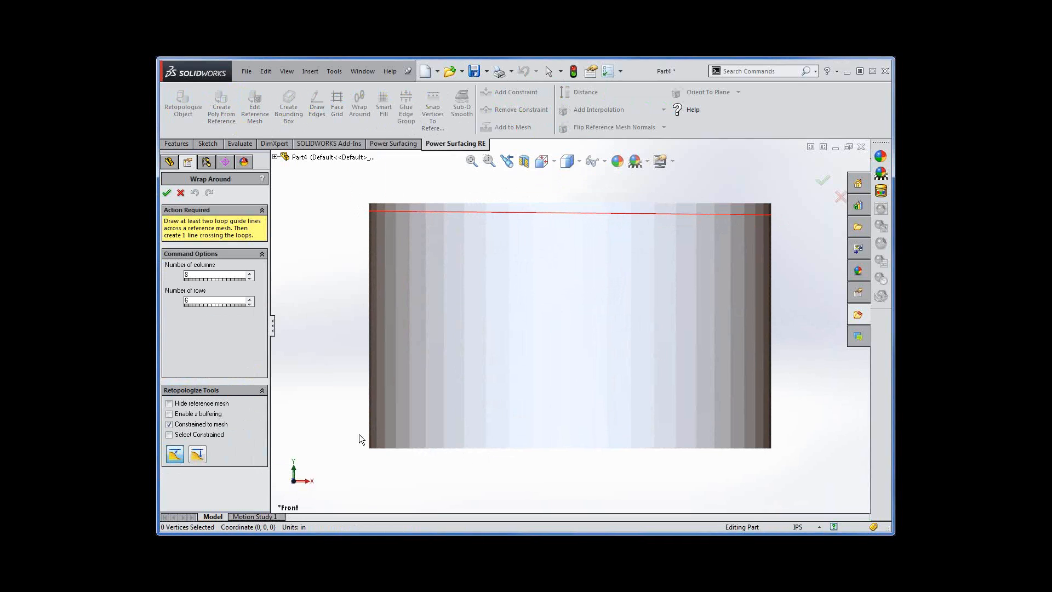
left_click_drag(361, 439, 777, 439)
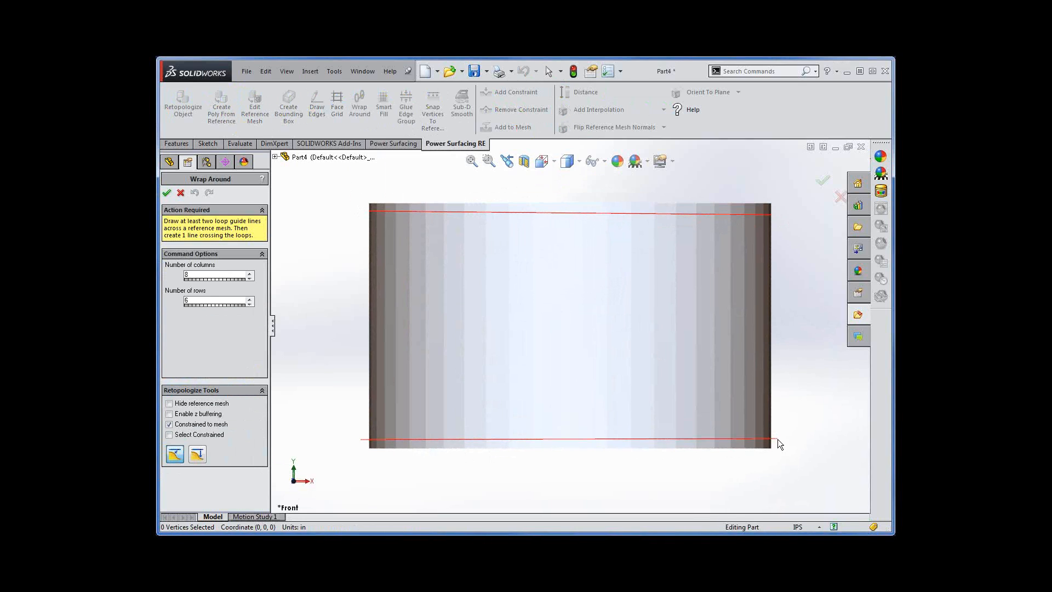
left_click_drag(569, 215, 570, 442)
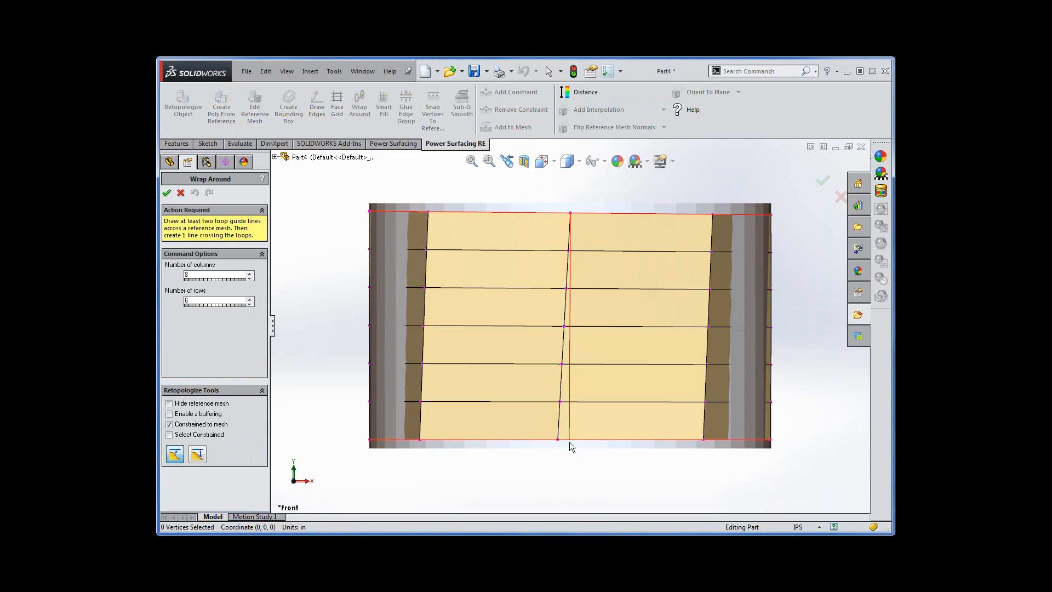
key("Return")
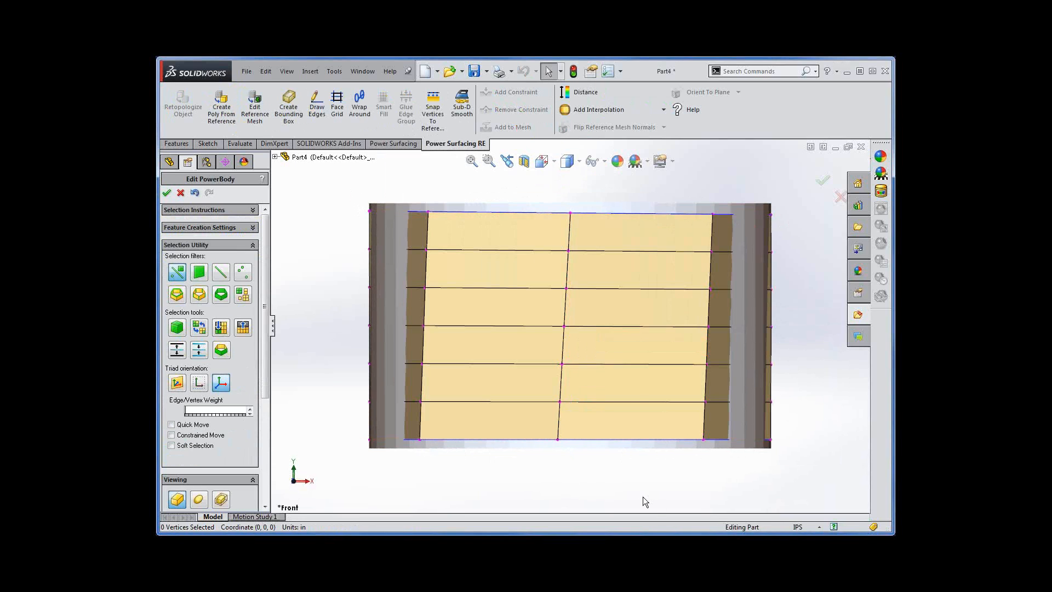
Step: Move the mesh's top vertex loop up to the cylinder's upper edge and its bottom loop down to the lower edge
key("s")
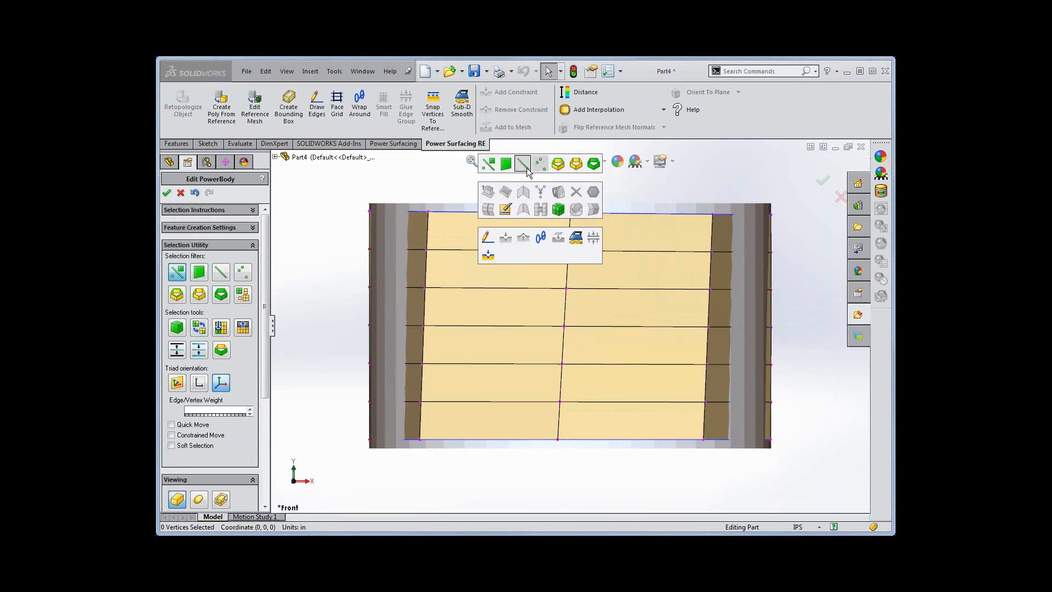
left_click_drag(338, 186, 808, 224)
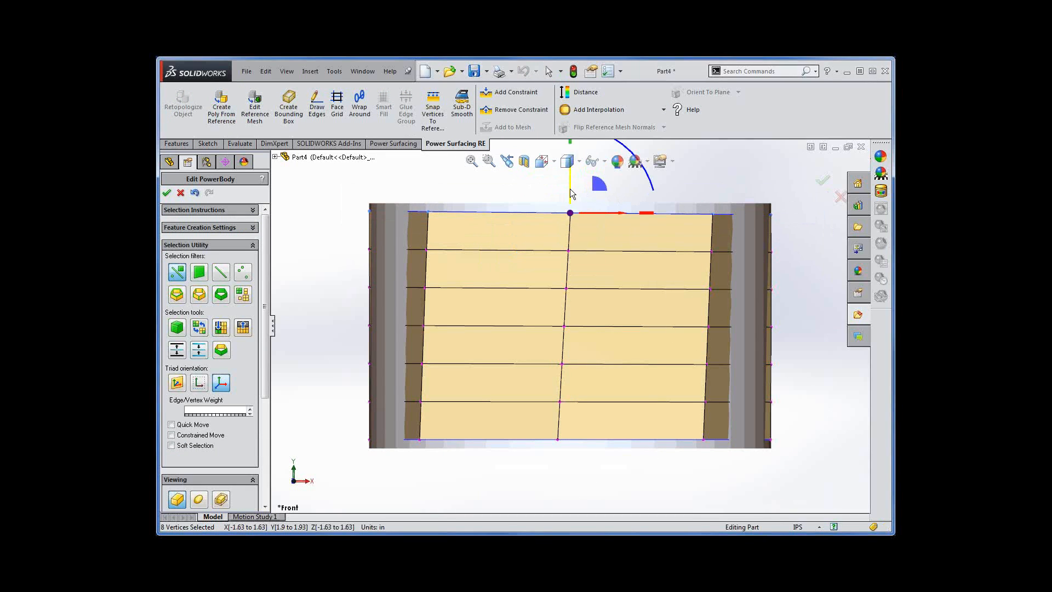
left_click_drag(569, 189, 570, 178)
left_click_drag(343, 423, 849, 501)
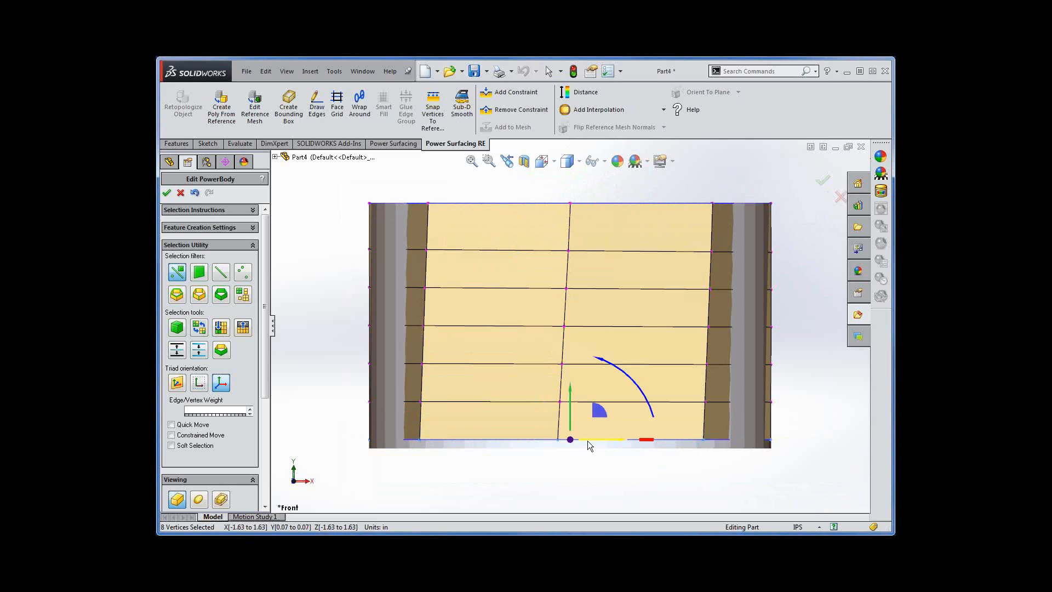
left_click_drag(571, 409, 573, 426)
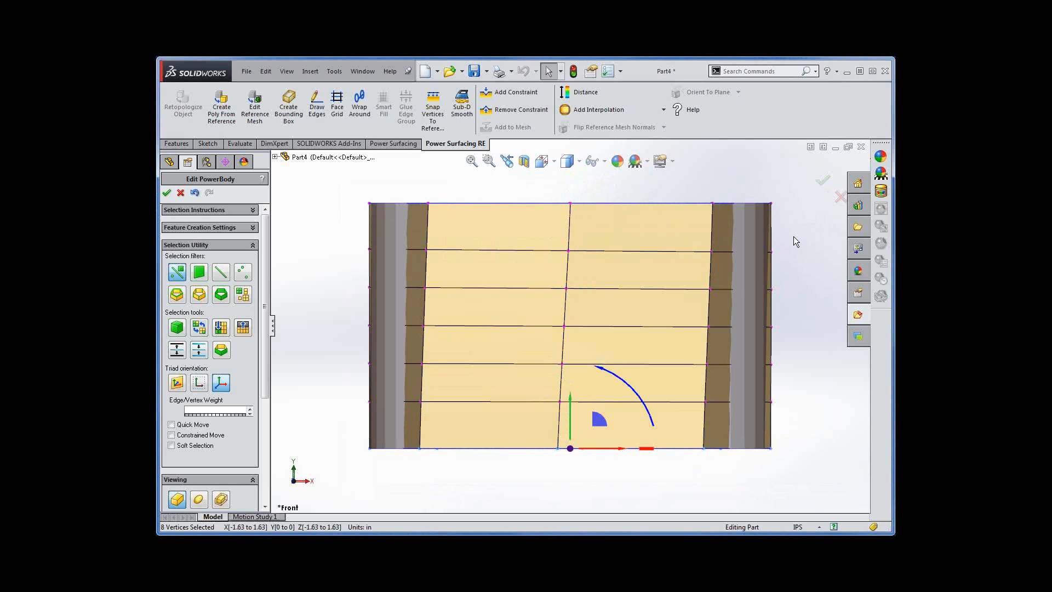
Step: Add interpolation at level 1 to fit the wrapped mesh to the reference cylinder, and accept it
middle_click_drag(359, 224, 359, 281)
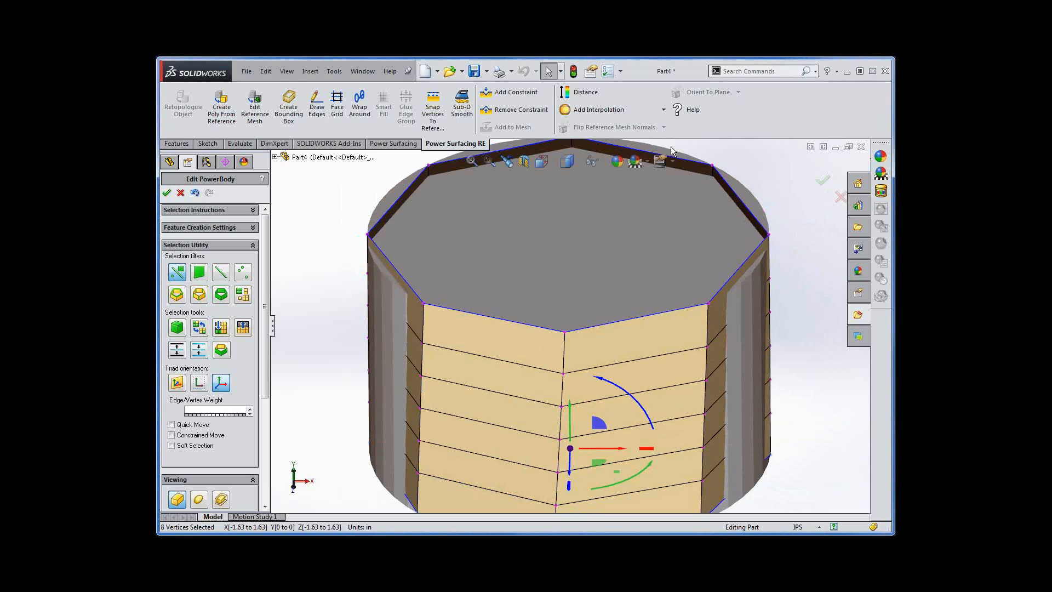
left_click(583, 110)
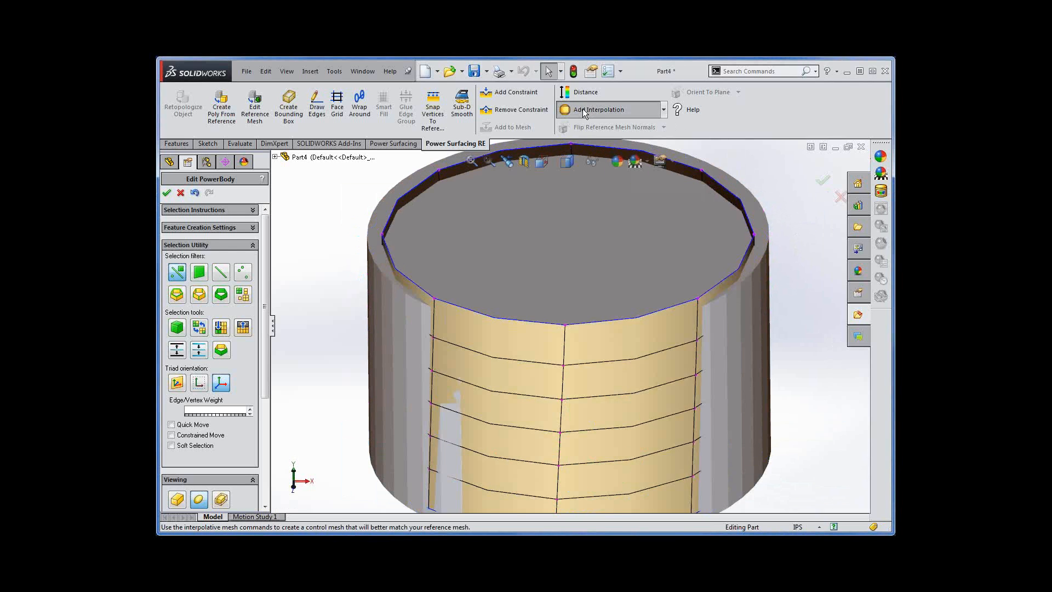
mouse_move(816, 403)
middle_mouse_down()
mouse_move(819, 268)
mouse_move(821, 397)
middle_mouse_up()
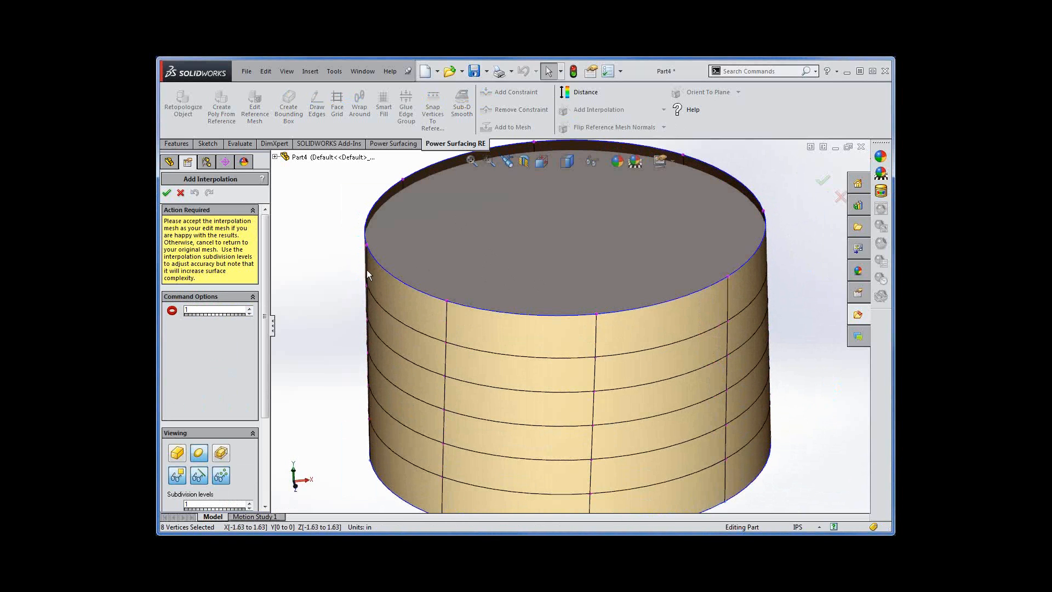
key("Return")
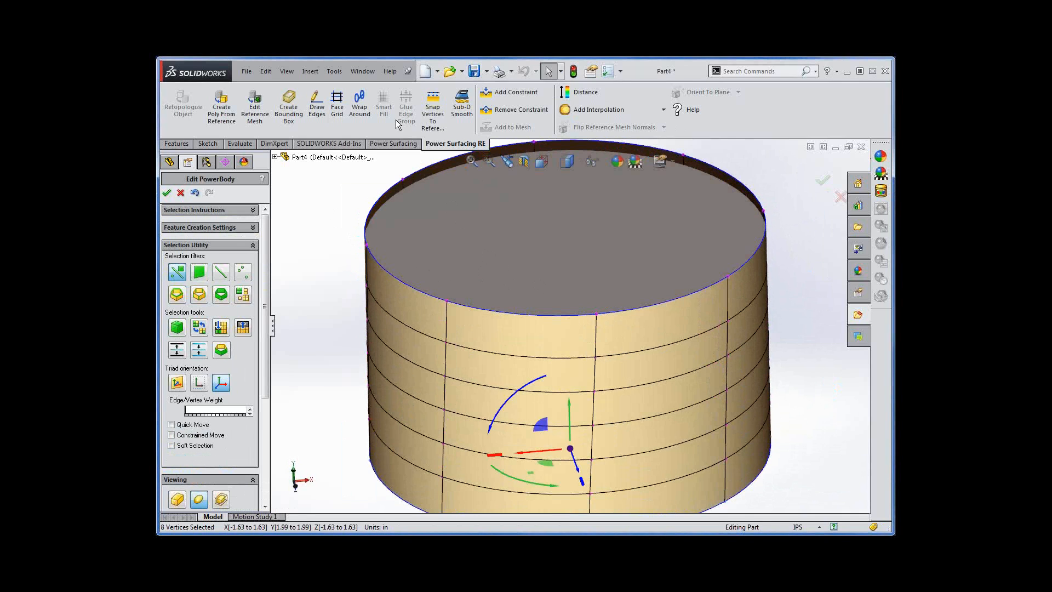
Step: Try Smart Fill on the open top from a single rim edge, and undo the fill
left_click(404, 282)
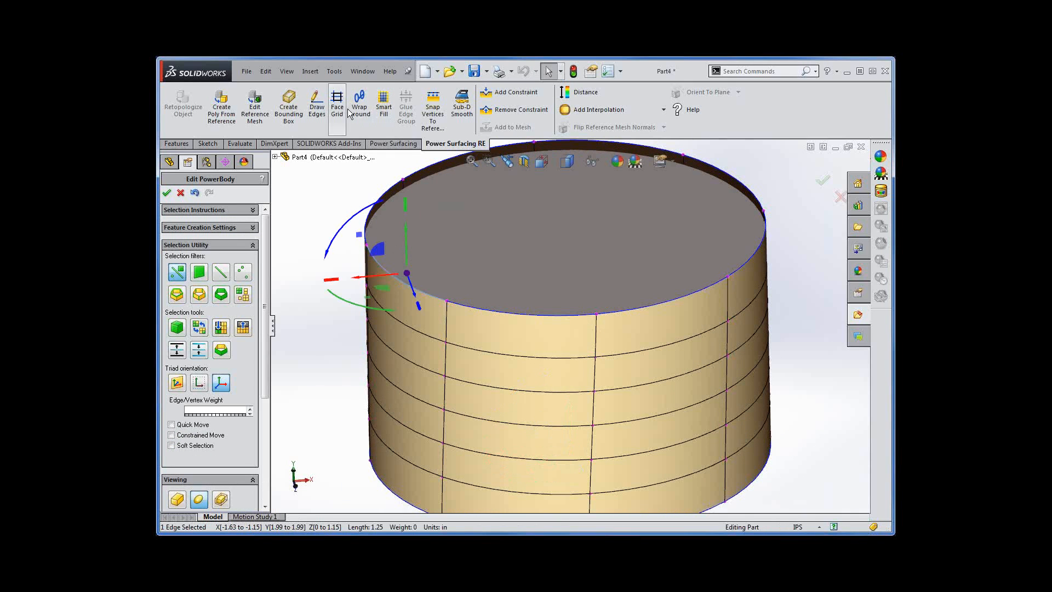
left_click(385, 110)
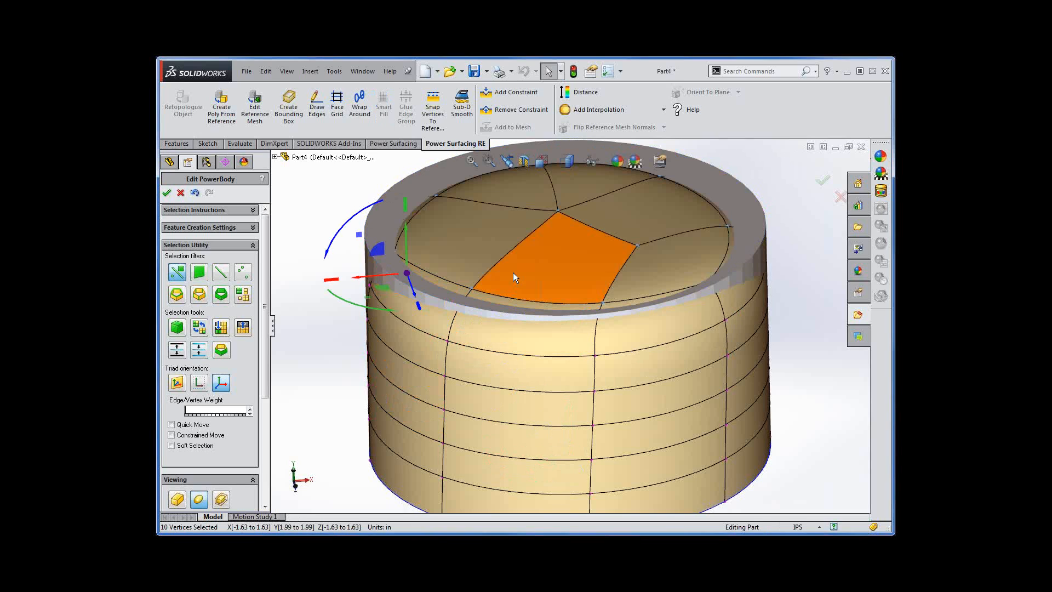
left_click(195, 194)
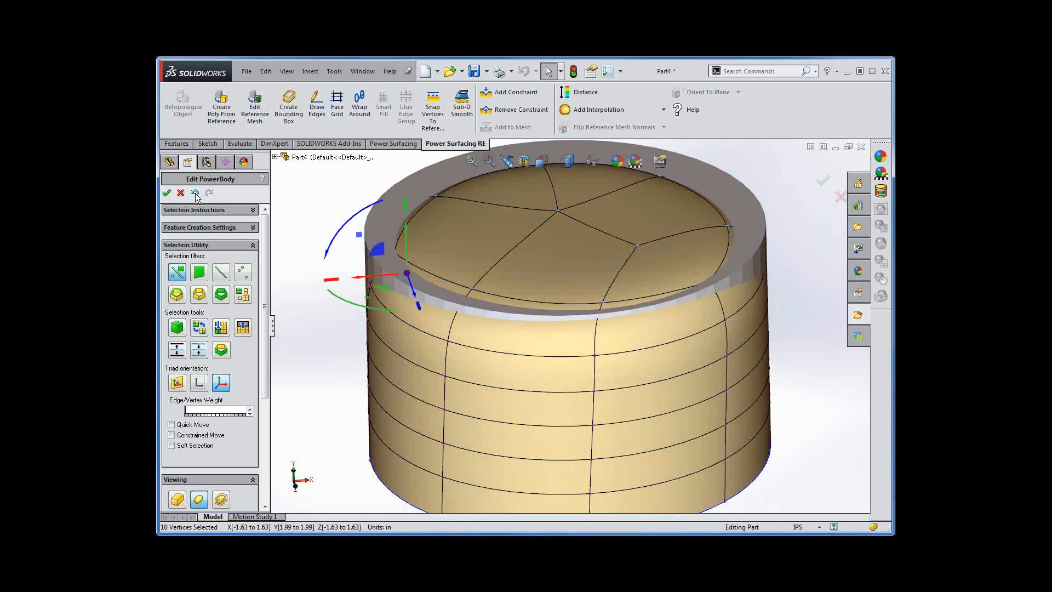
Step: Make the full top rim edge loop hard and cap the open top with Smart Fill
double_click(458, 303)
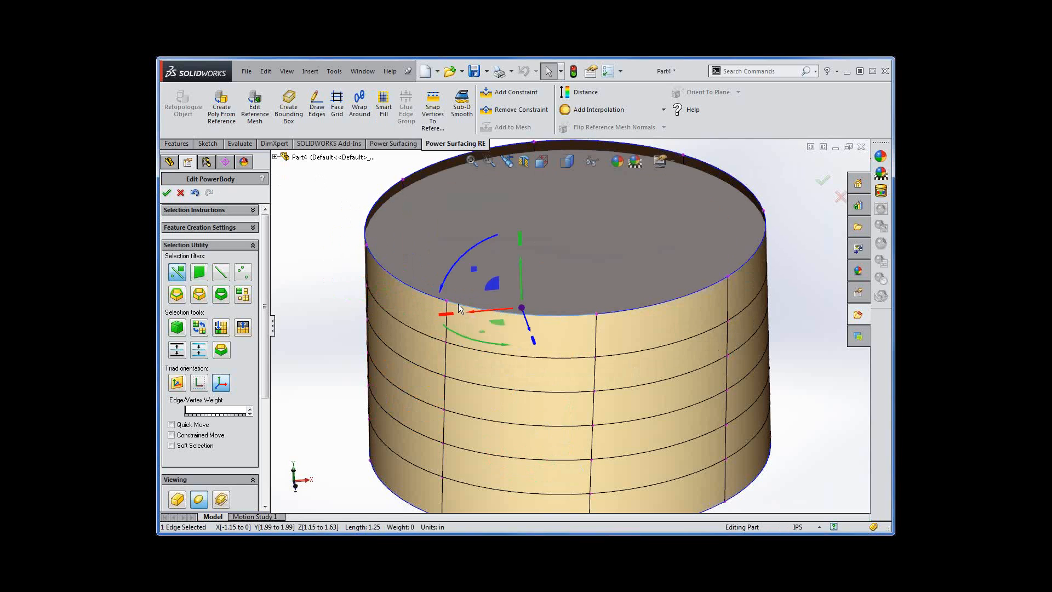
right_click(458, 304)
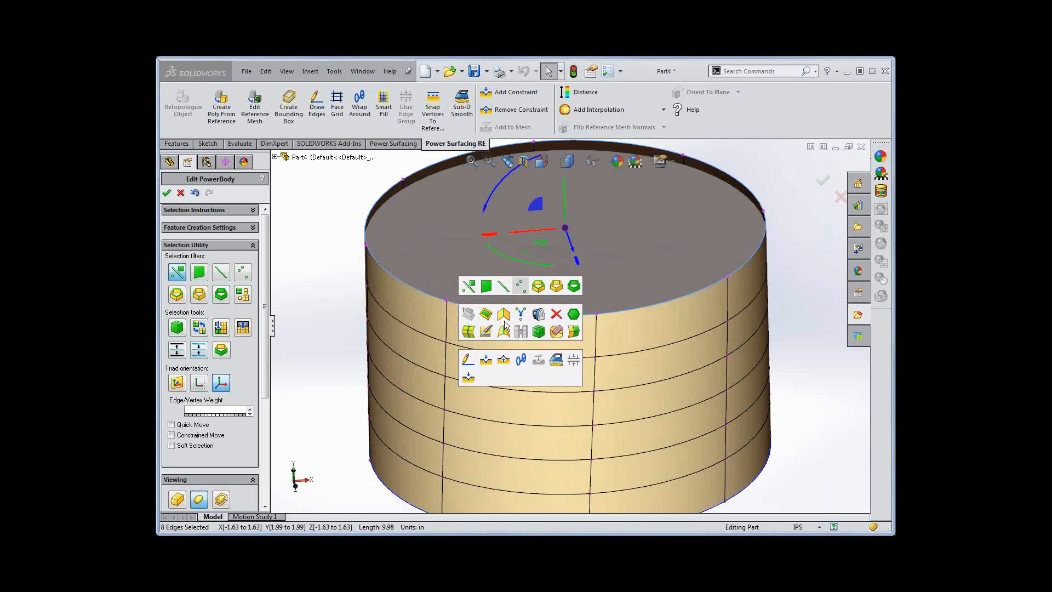
left_click(384, 107)
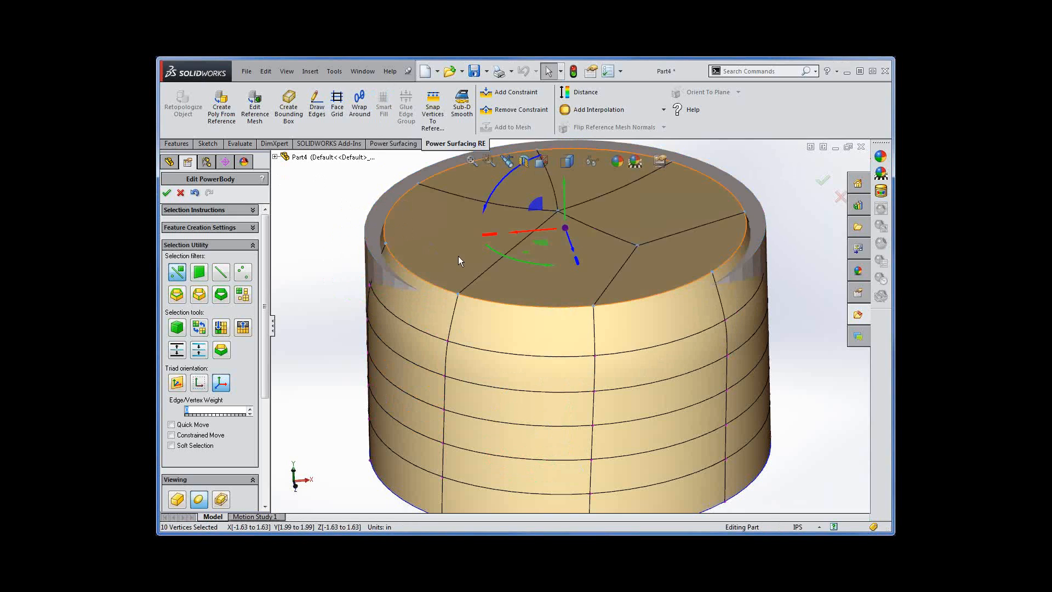
Step: Inspect the capped body as a control mesh and add interpolation to fit it to the reference cylinder
middle_click_drag(584, 311, 584, 271)
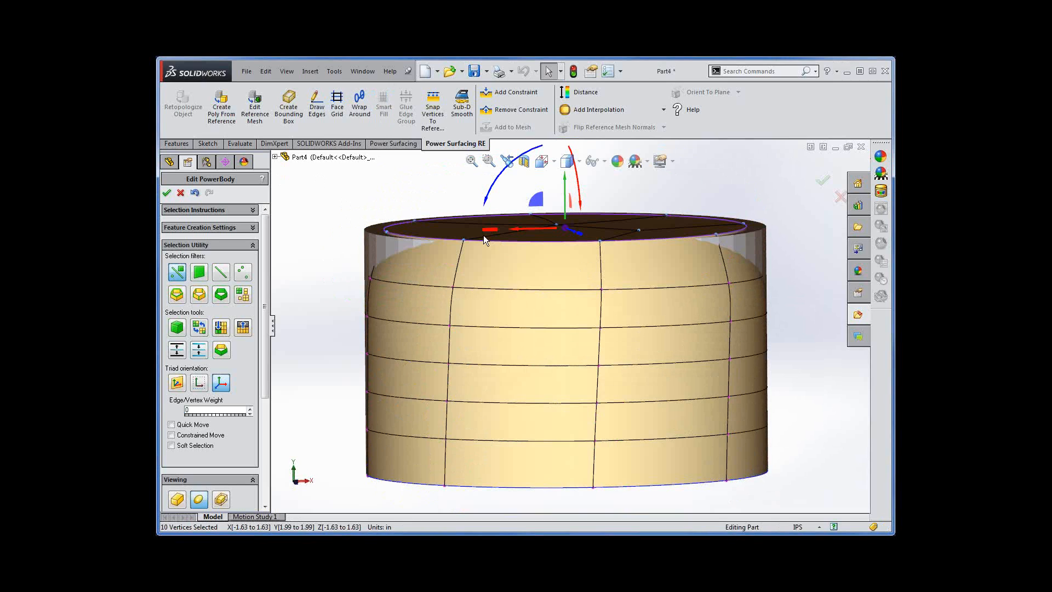
left_click(176, 500)
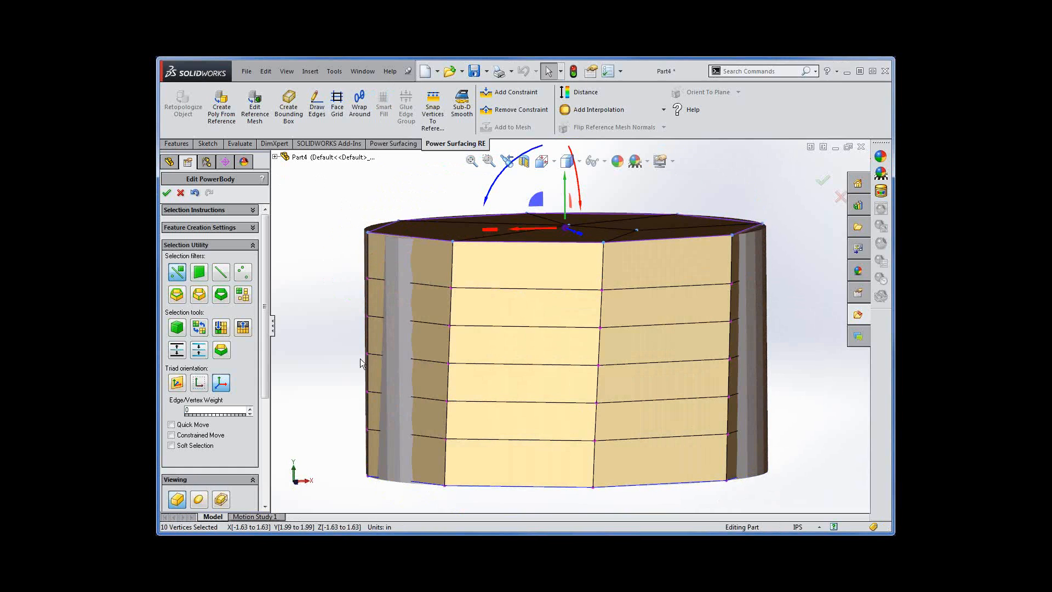
middle_click_drag(476, 492, 463, 465)
middle_click_drag(529, 294, 673, 181)
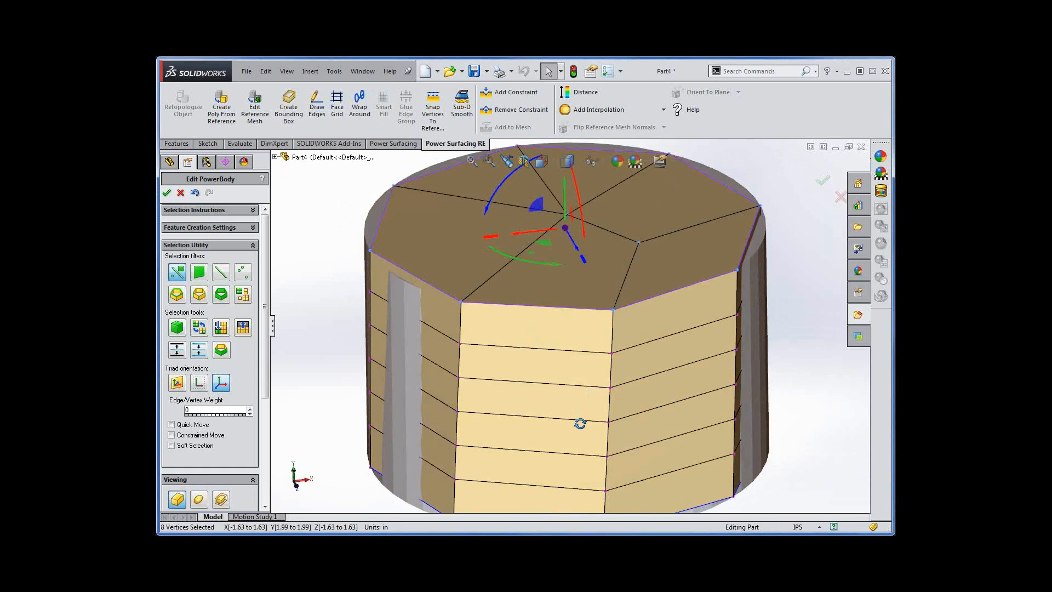
left_click(592, 110)
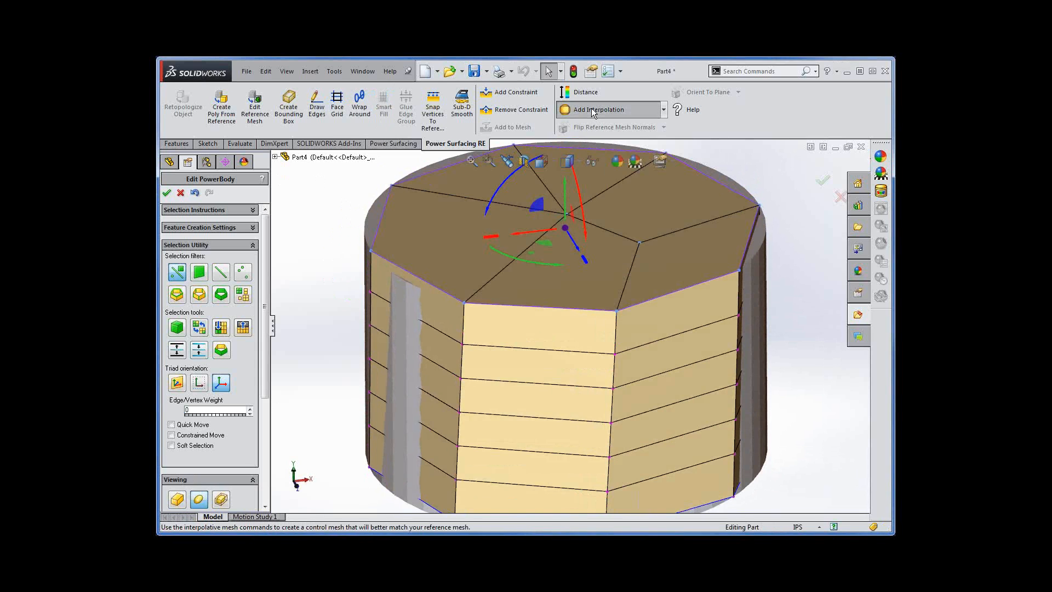
middle_click_drag(817, 416, 809, 354)
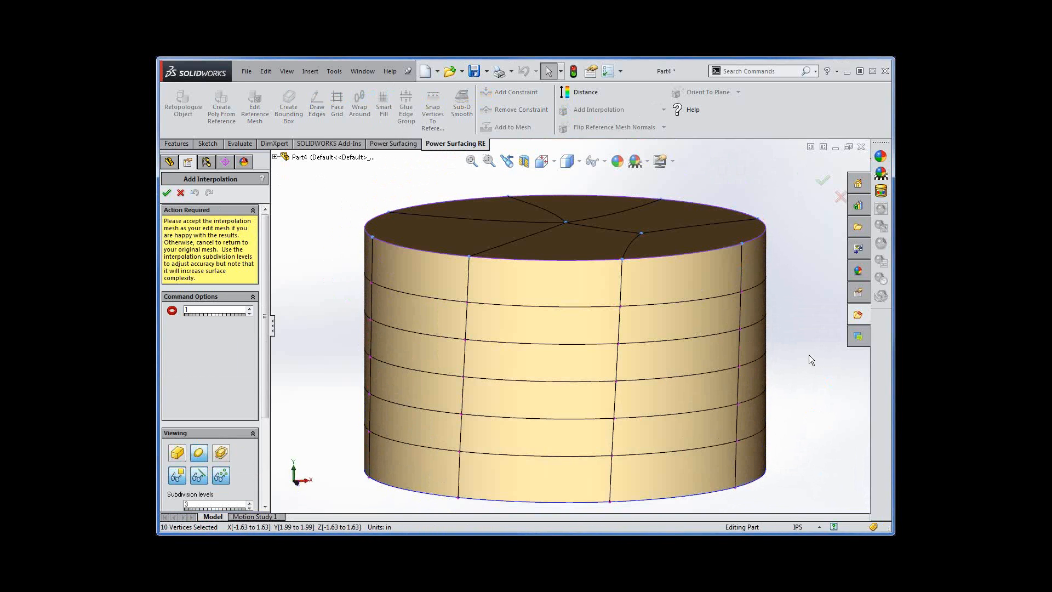